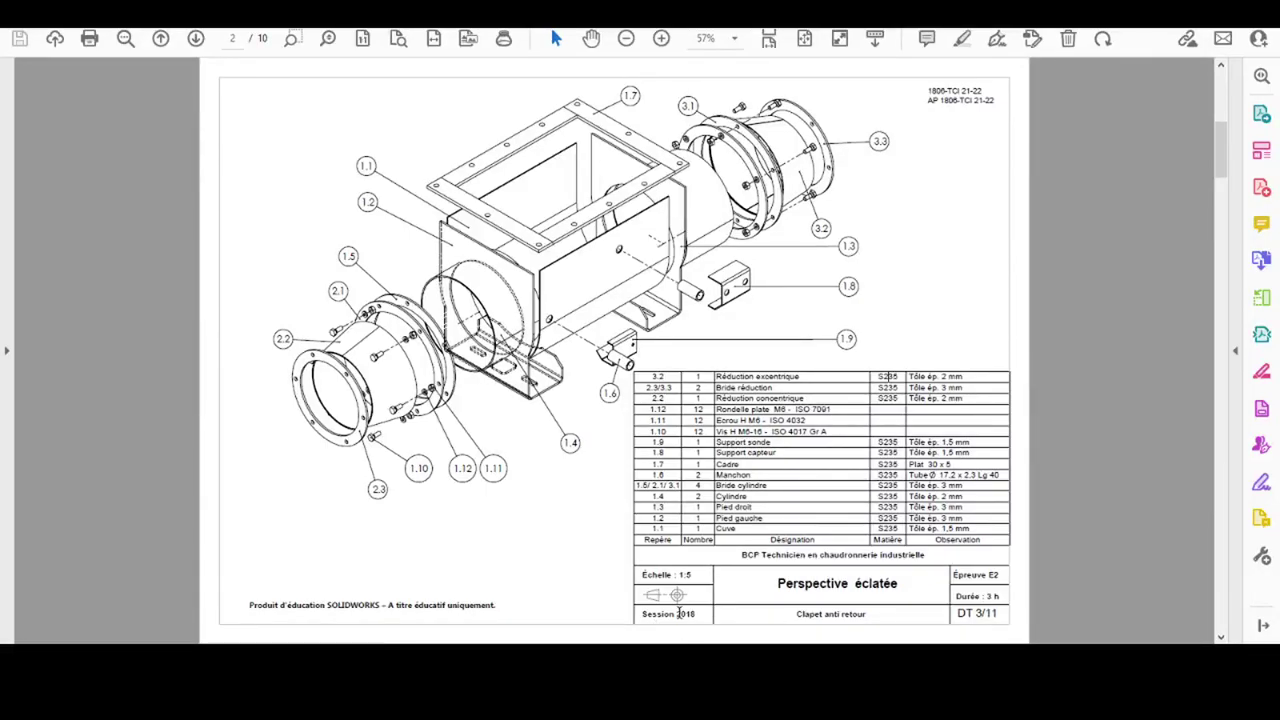
Enlarge the exploded drawing to 100% to read parts 1.2–1.3 and the parts list
scroll(869, 545, "up", 2, "ctrl")
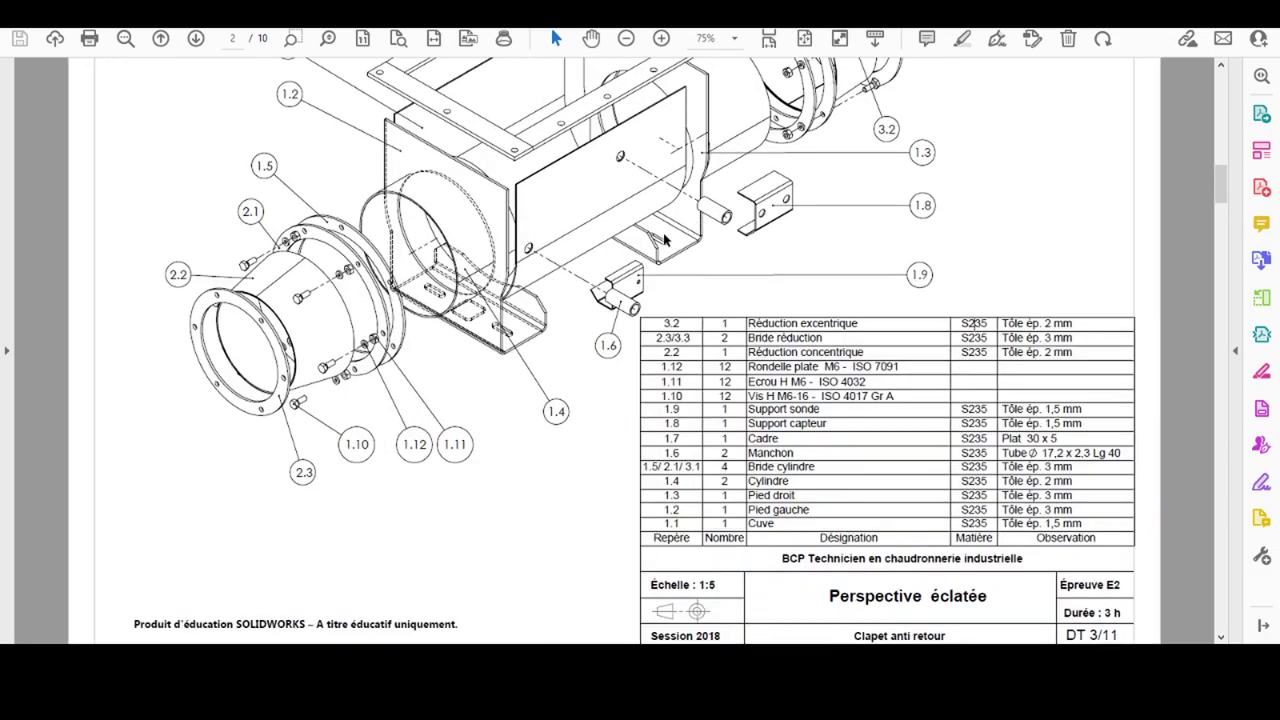
scroll(742, 528, "up", 1, "ctrl")
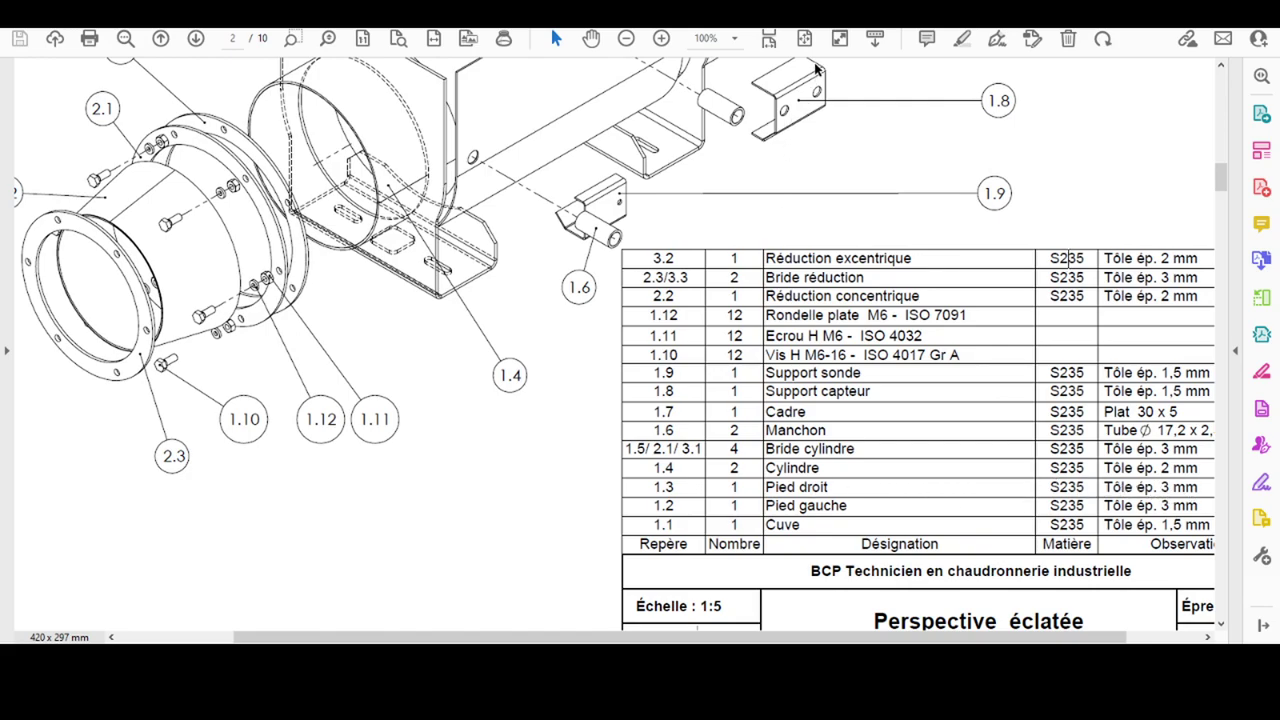
scroll(816, 68, "down", 1)
scroll(690, 137, "up", 2)
scroll(666, 186, "up", 3)
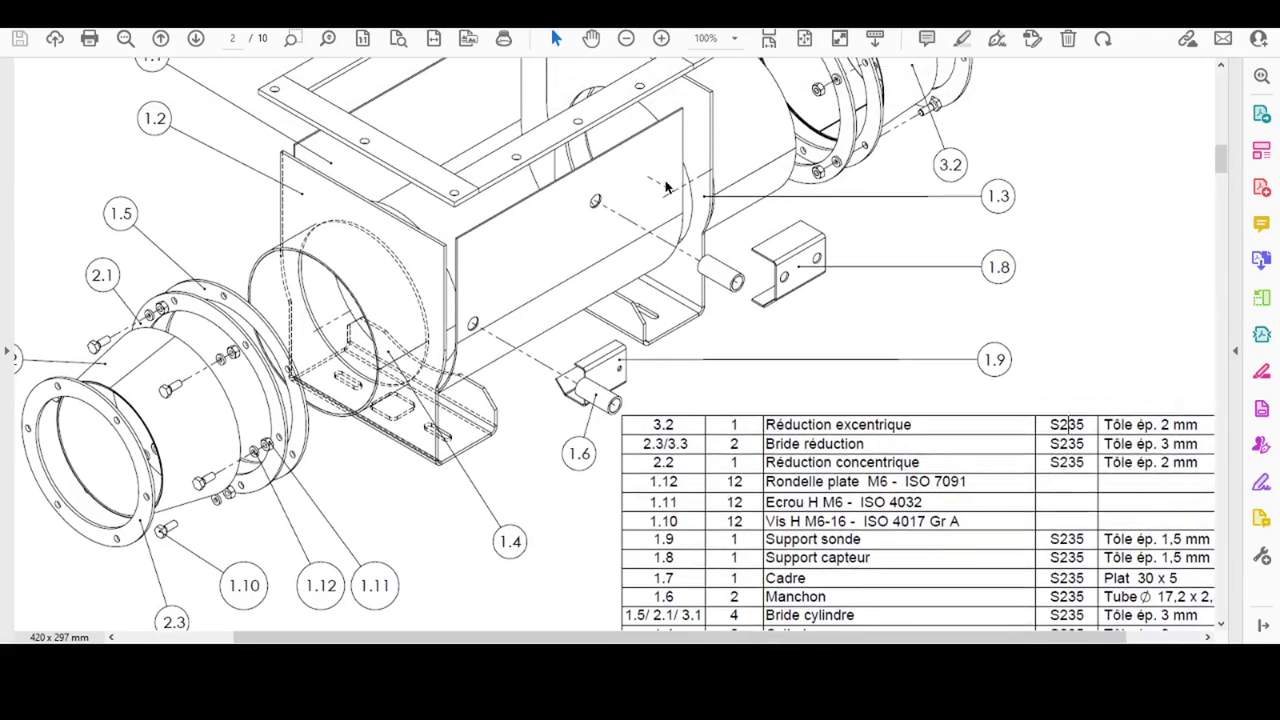
scroll(666, 186, "up", 1)
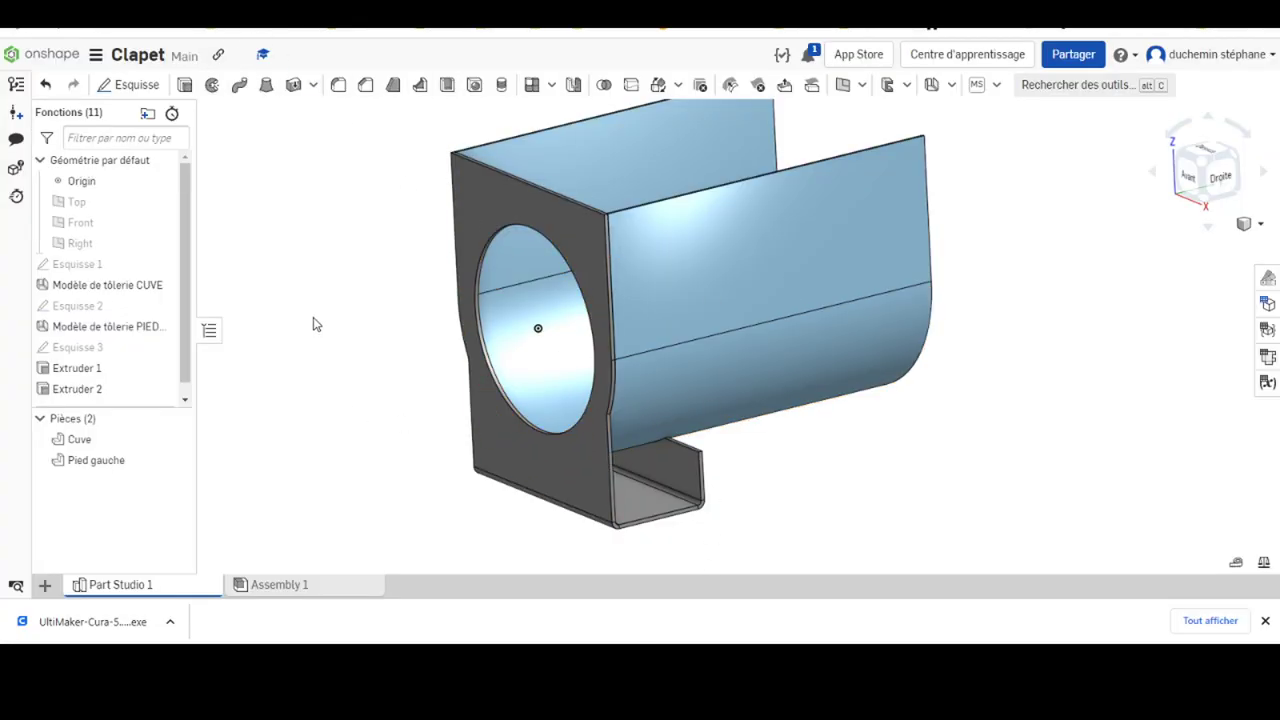
Orbit the Clapet model to its left side and pan it up and left
mouse_move(389, 349)
right_mouse_down()
mouse_move(579, 377)
mouse_move(571, 403)
right_mouse_up()
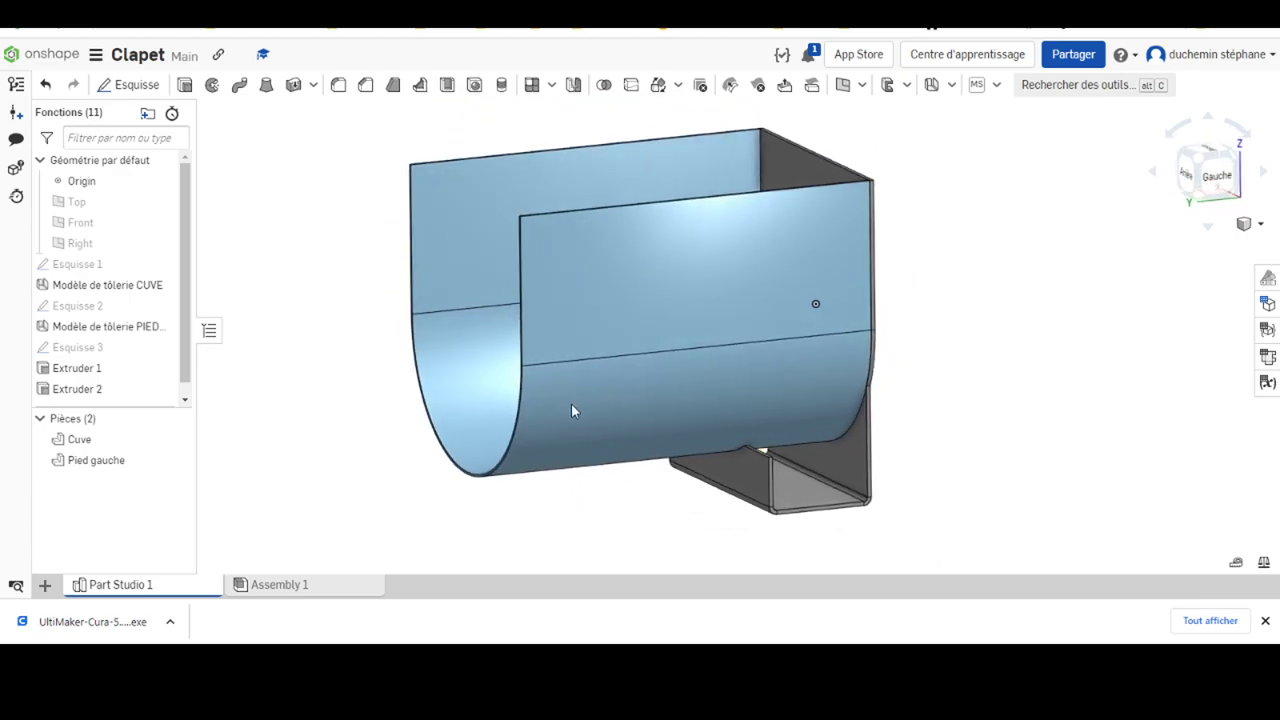
middle_click_drag(825, 460, 595, 408)
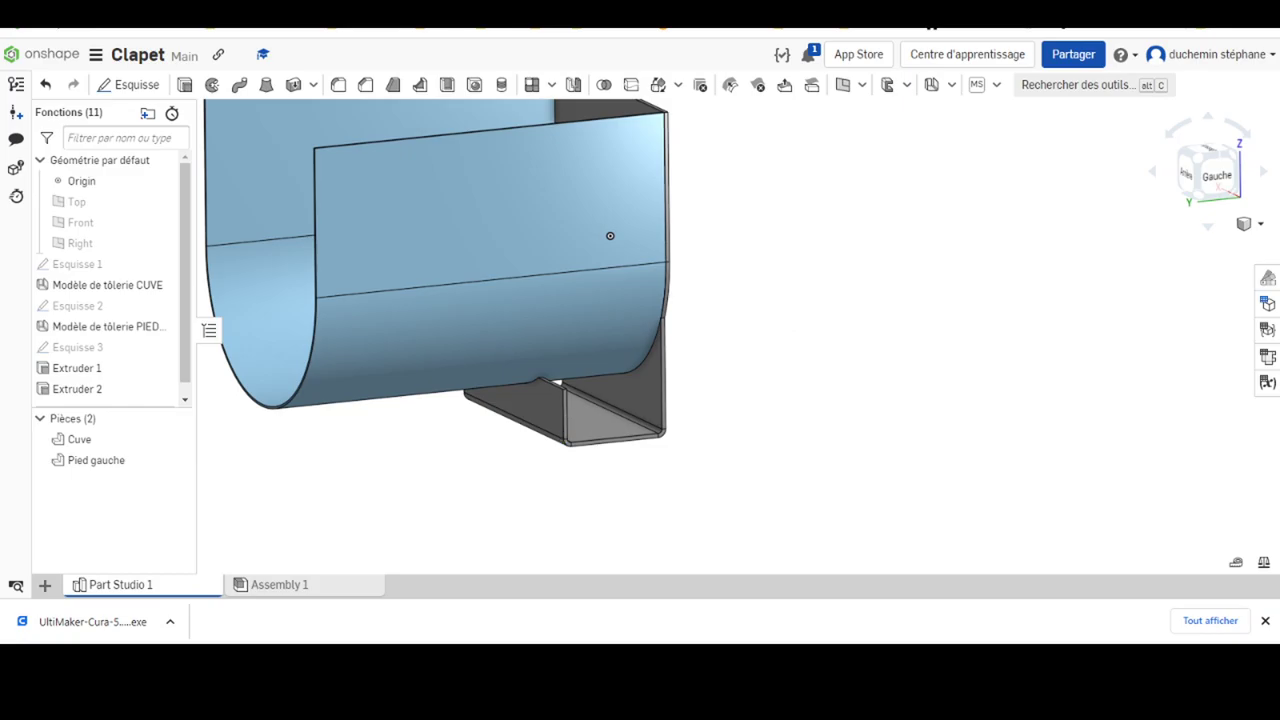
Scroll to page 9 (DT 10/11) showing Pied gauche and Pied droit at 66.7%
scroll(627, 467, "down", 5, "ctrl")
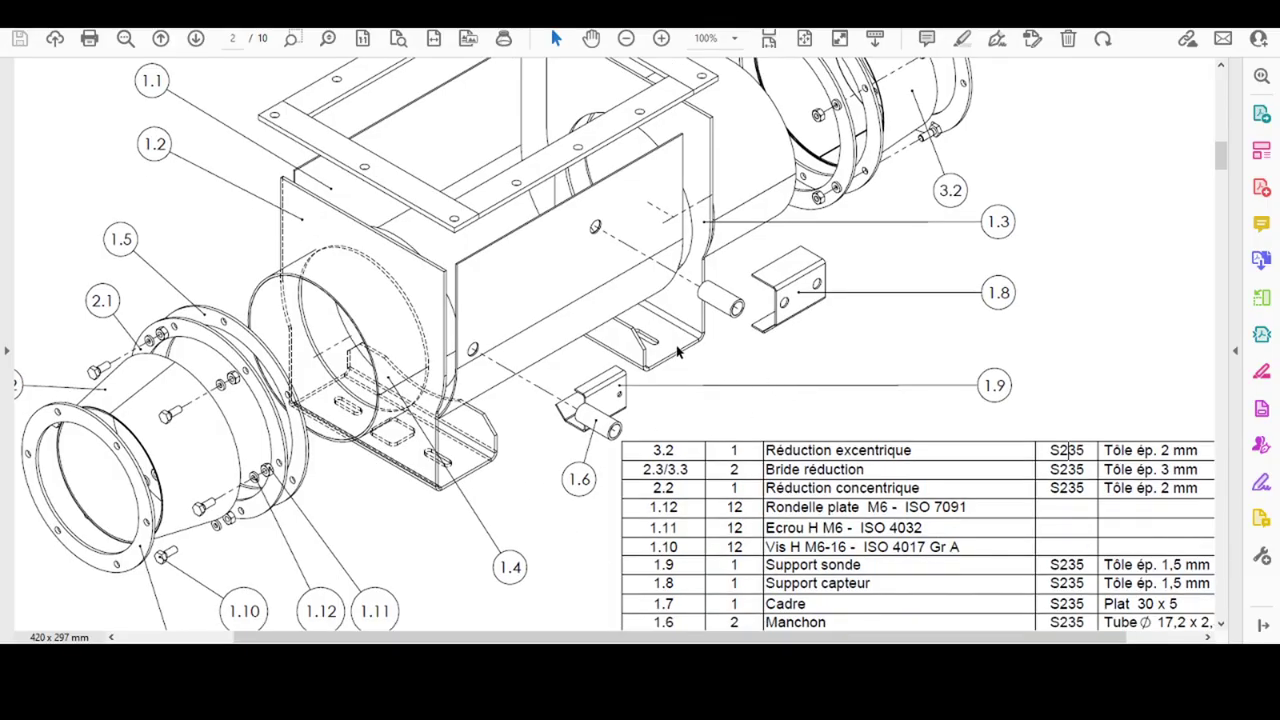
scroll(671, 347, "up", 2, "ctrl")
scroll(667, 347, "down", 4)
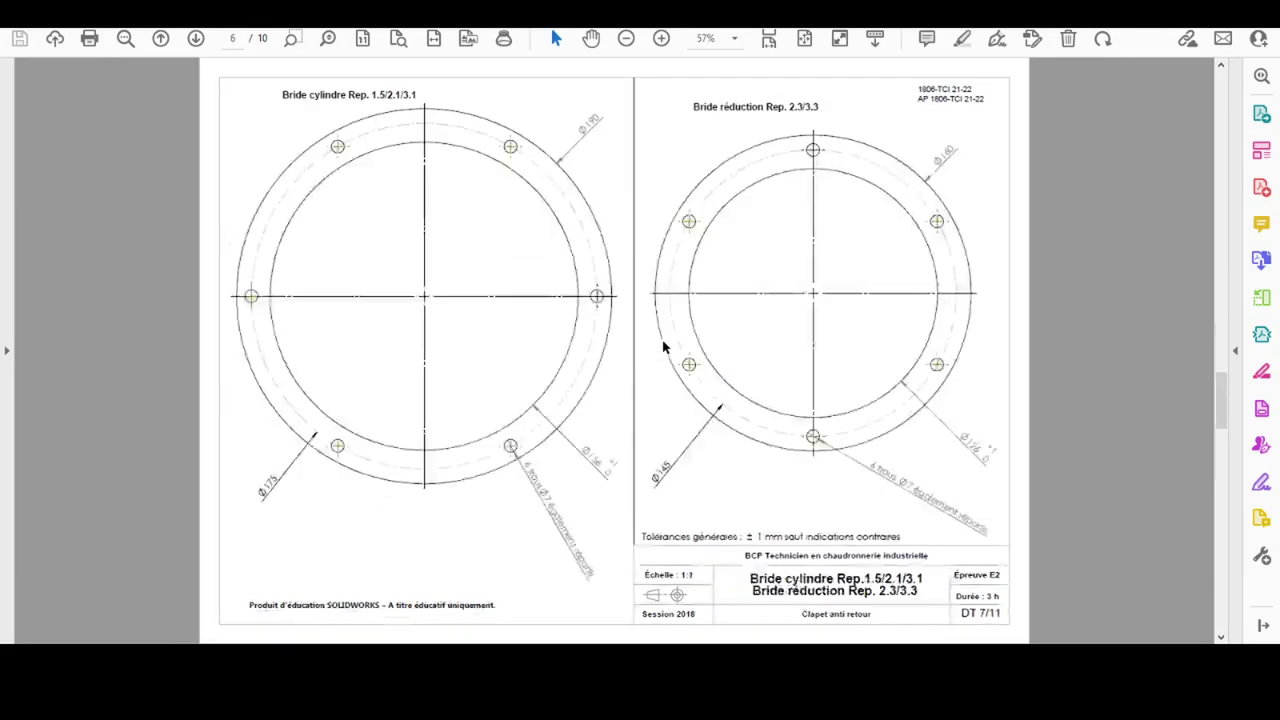
scroll(663, 347, "down", 2)
scroll(663, 347, "down", 2)
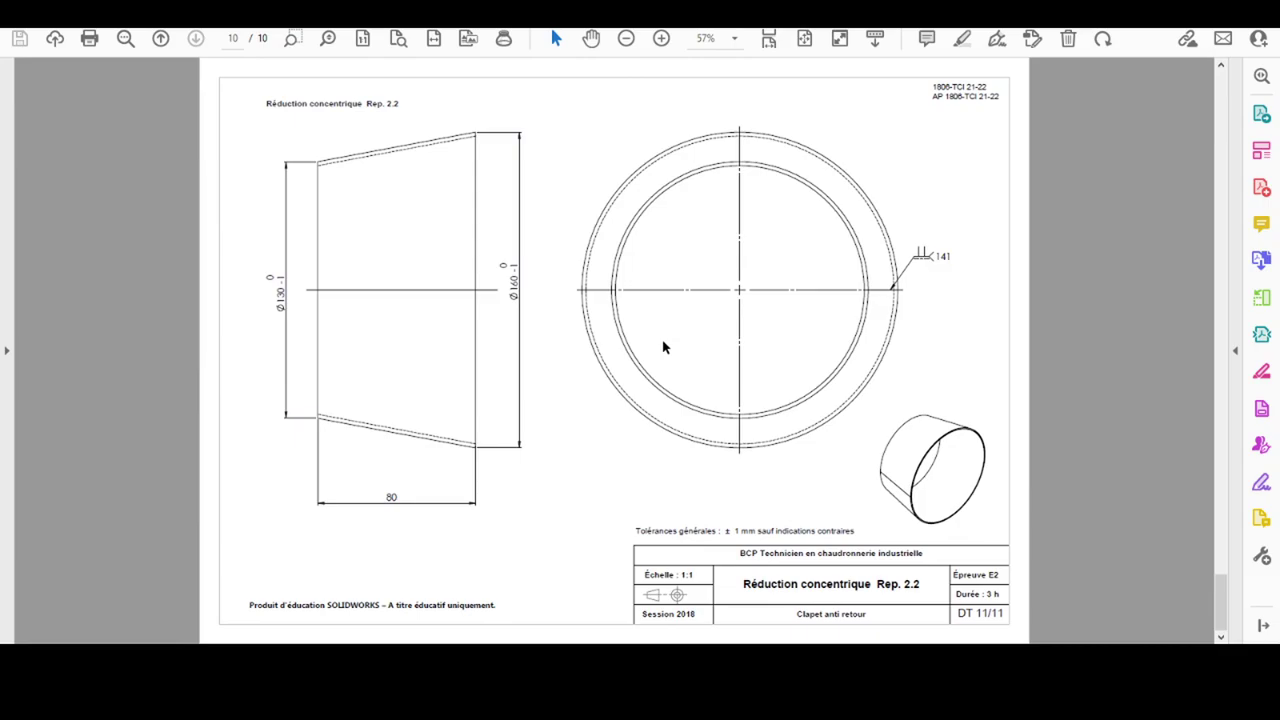
scroll(663, 347, "up", 2)
scroll(663, 347, "up", 2)
scroll(663, 347, "up", 1)
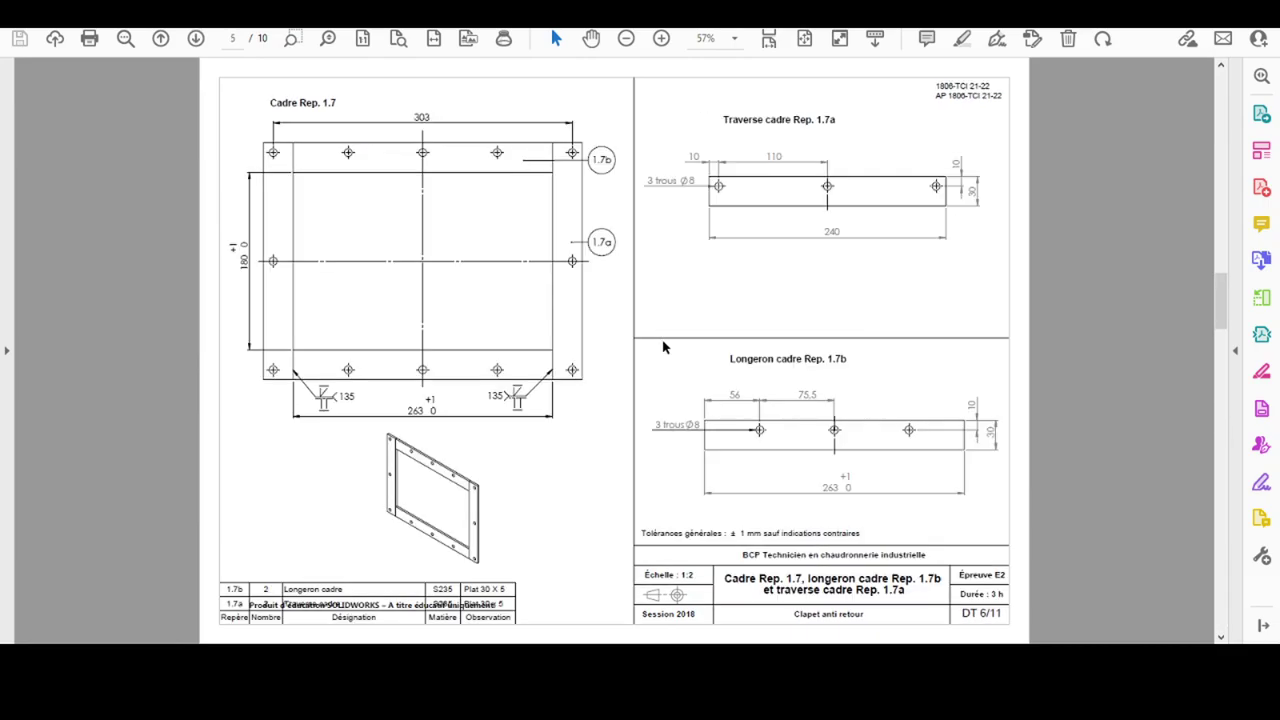
scroll(663, 347, "down", 1)
scroll(663, 347, "down", 3)
scroll(663, 347, "down", 1)
scroll(663, 347, "up", 1)
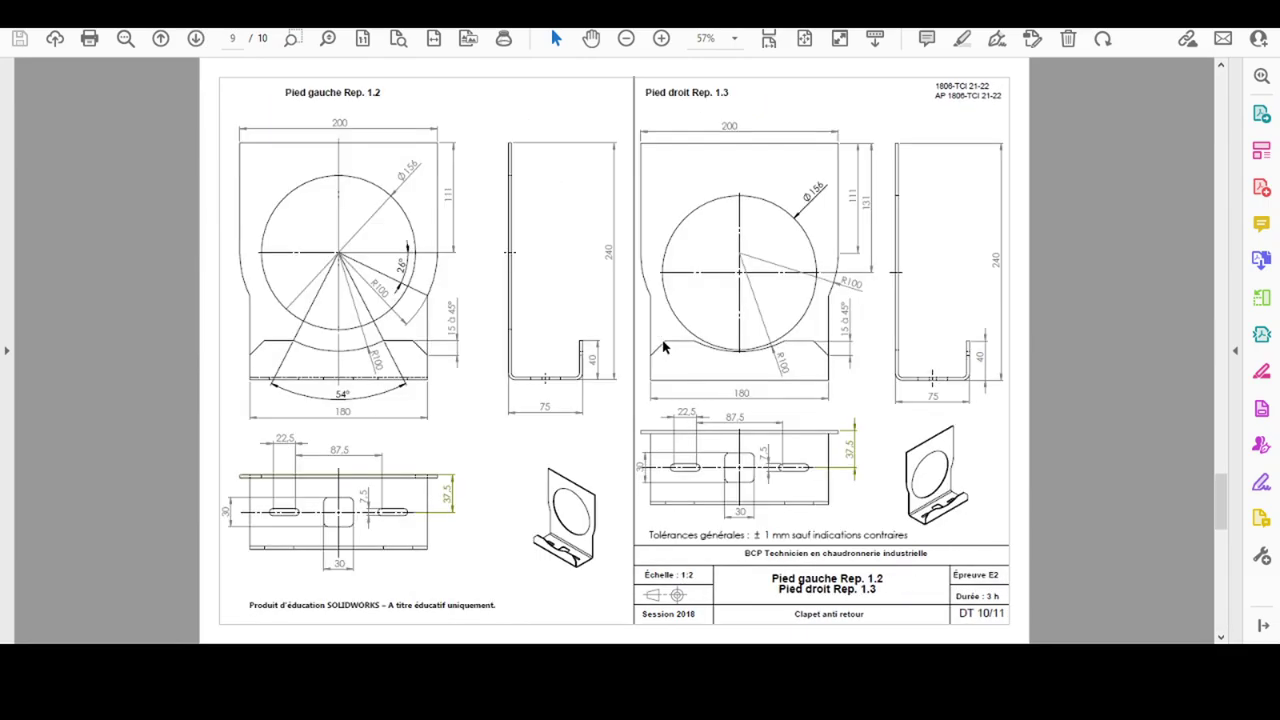
scroll(453, 366, "up", 1, "ctrl")
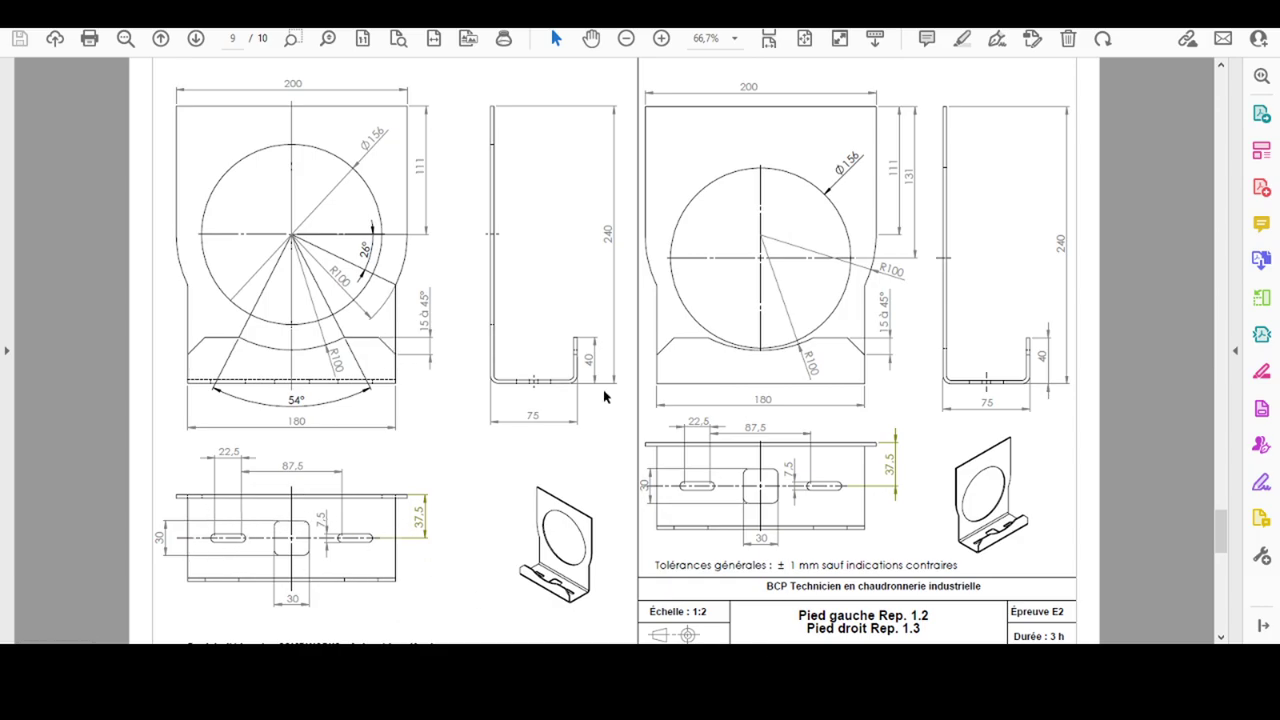
scroll(406, 354, "up", 2, "ctrl")
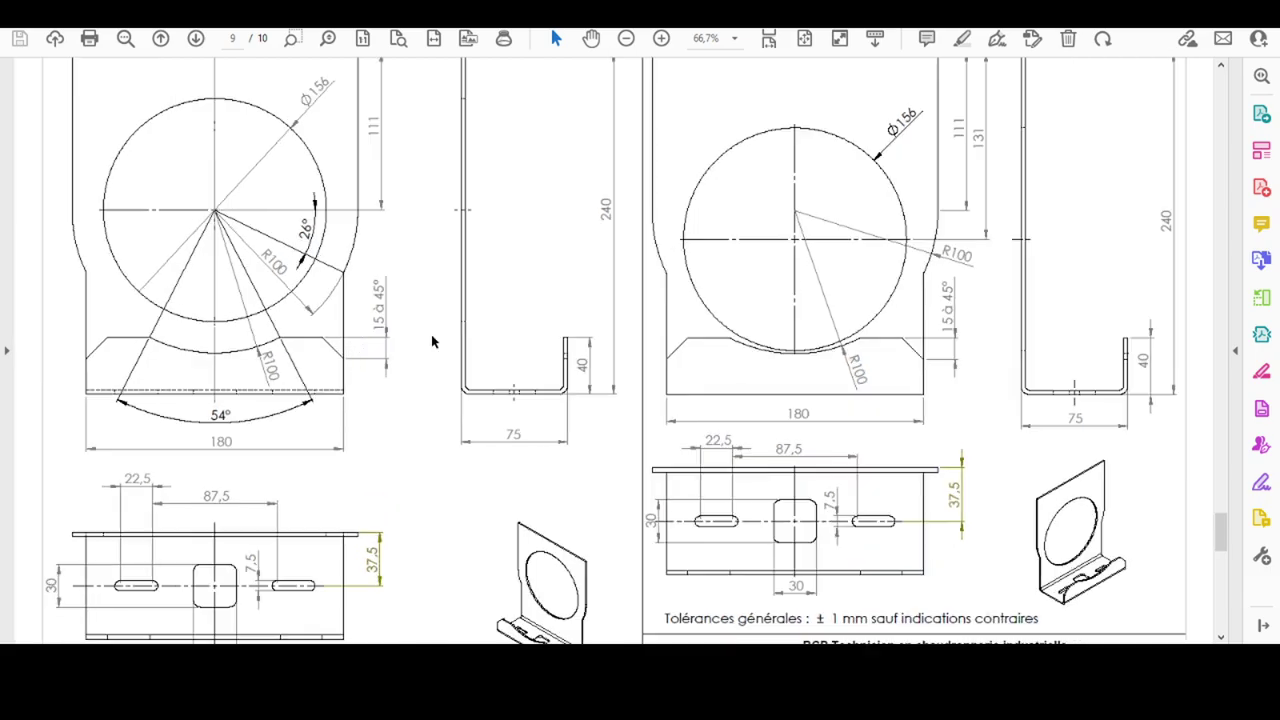
scroll(378, 330, "down", 1, "ctrl")
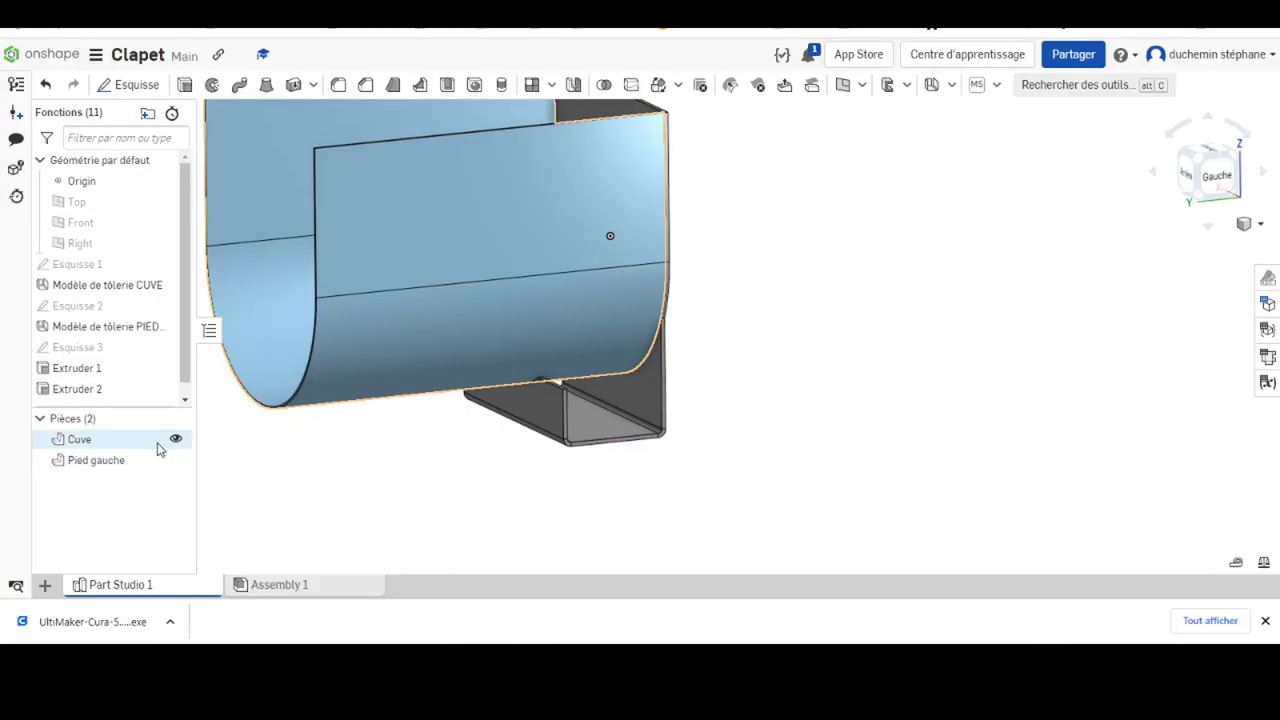
Hide the Cuve part and zoom in on Pied gauche's bent base
left_click(177, 440)
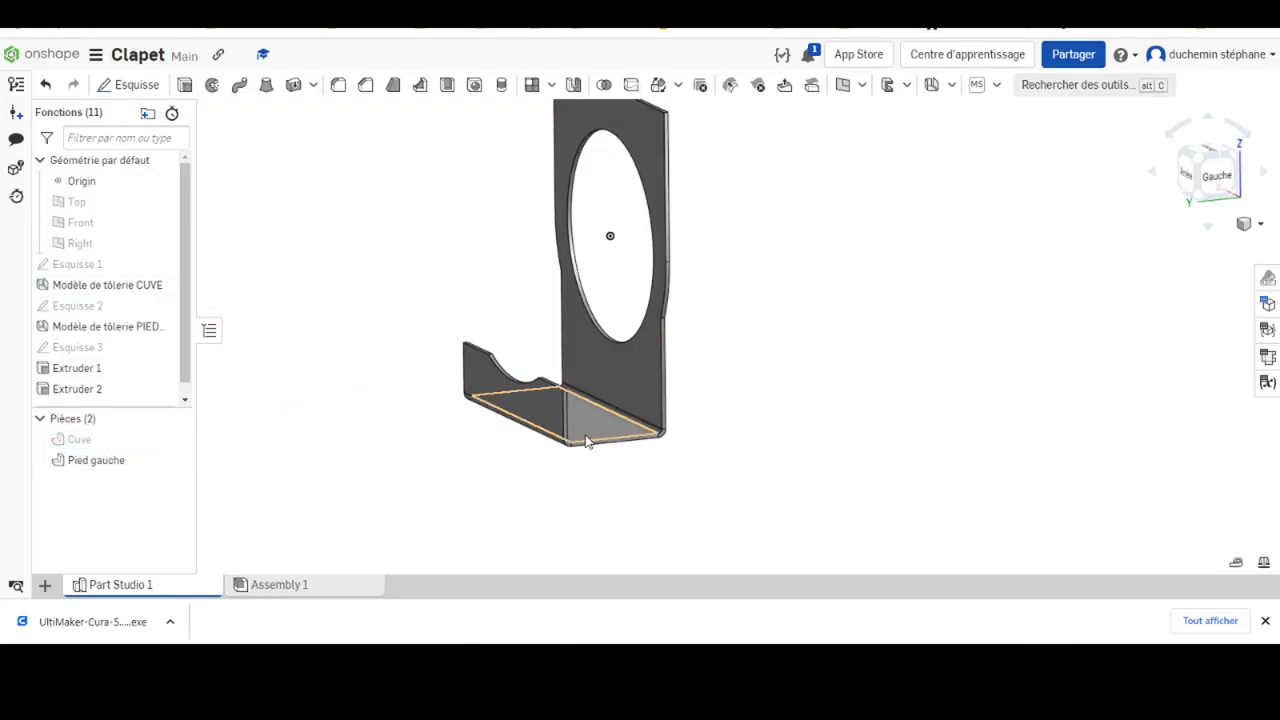
mouse_move(586, 443)
right_mouse_down()
mouse_move(558, 424)
mouse_move(593, 388)
right_mouse_up()
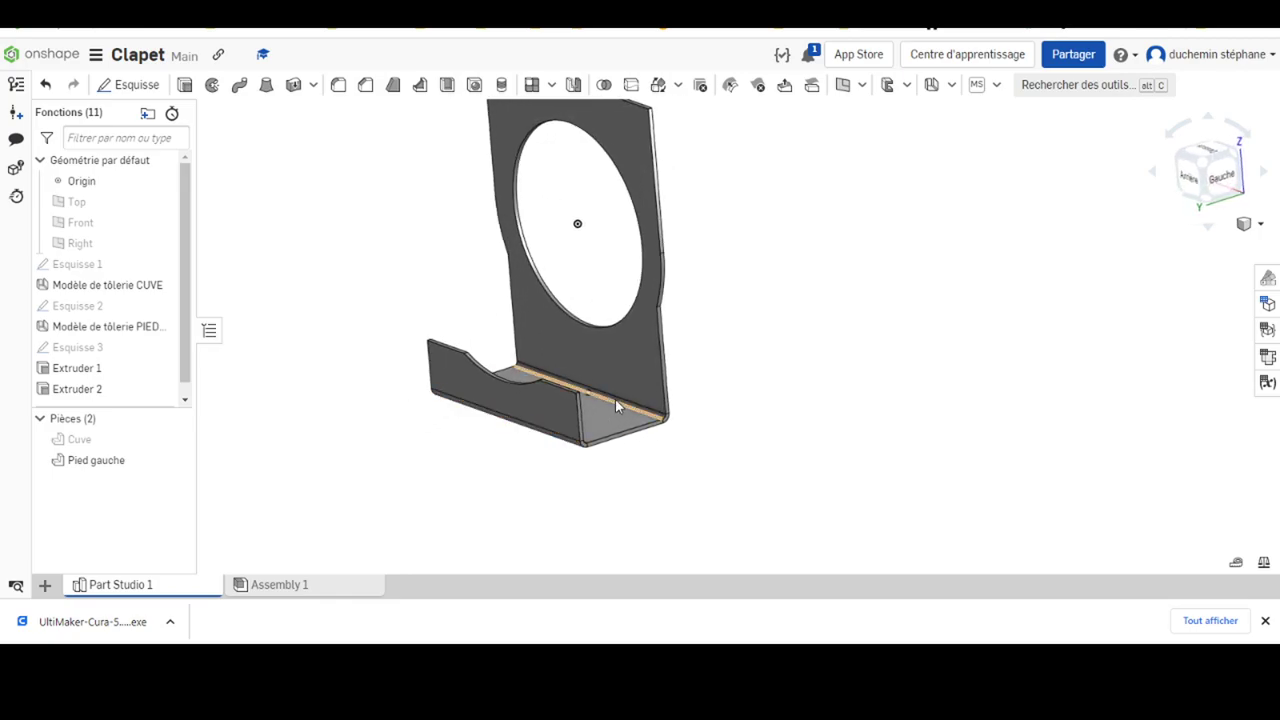
scroll(593, 388, "down", 2)
scroll(594, 387, "up", 5)
scroll(595, 405, "up", 5)
scroll(620, 450, "up", 3)
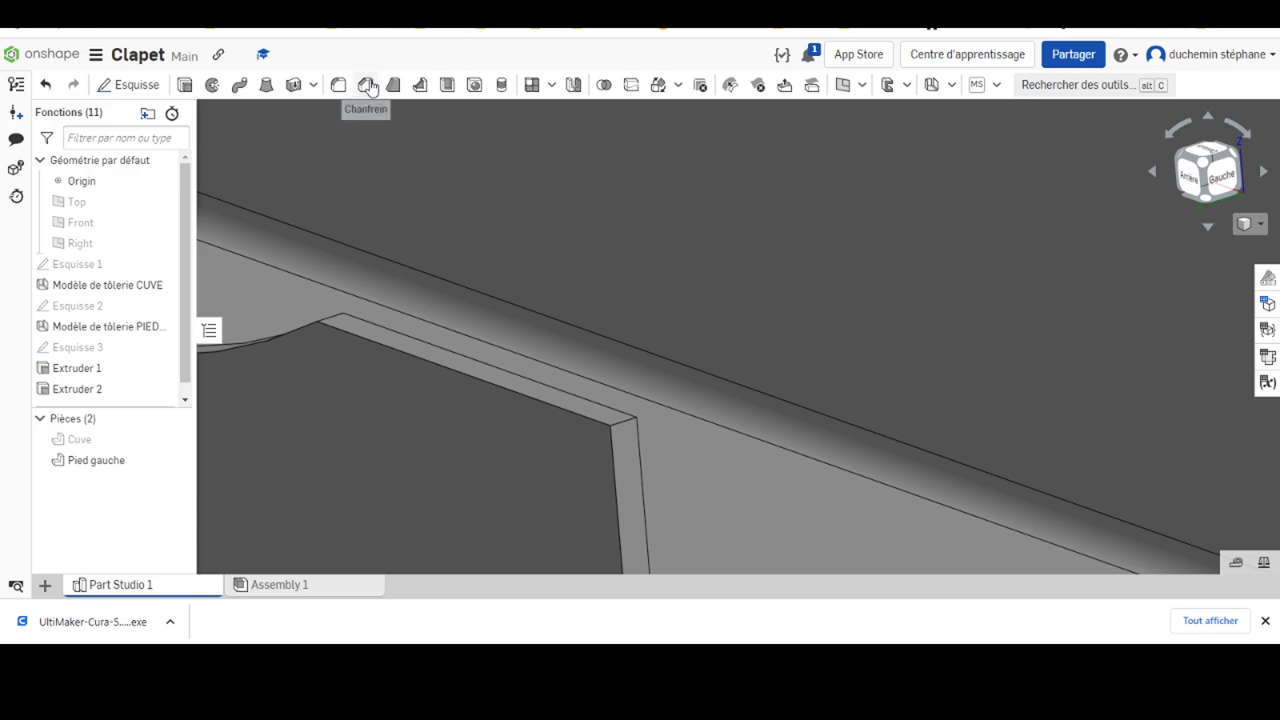
Start a chamfer on a base edge as Distance et angle, 15 mm at 45°
left_click(366, 85)
left_click(625, 424)
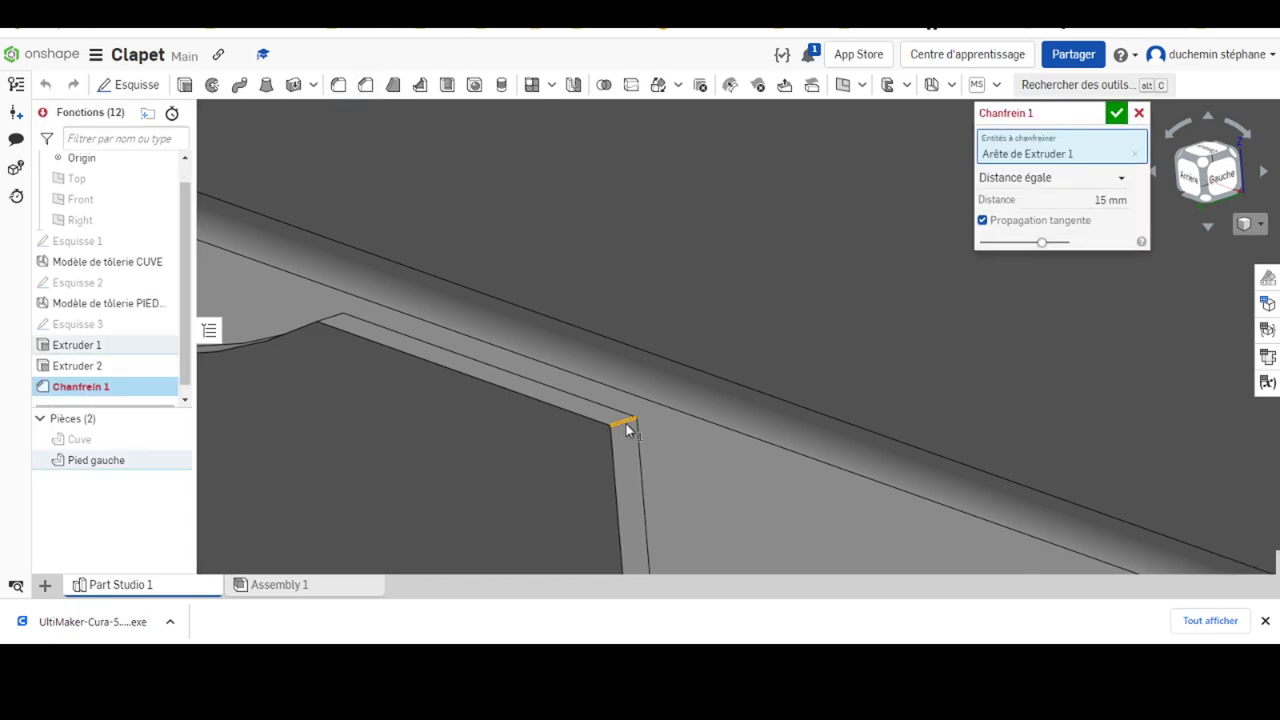
left_click(1092, 198)
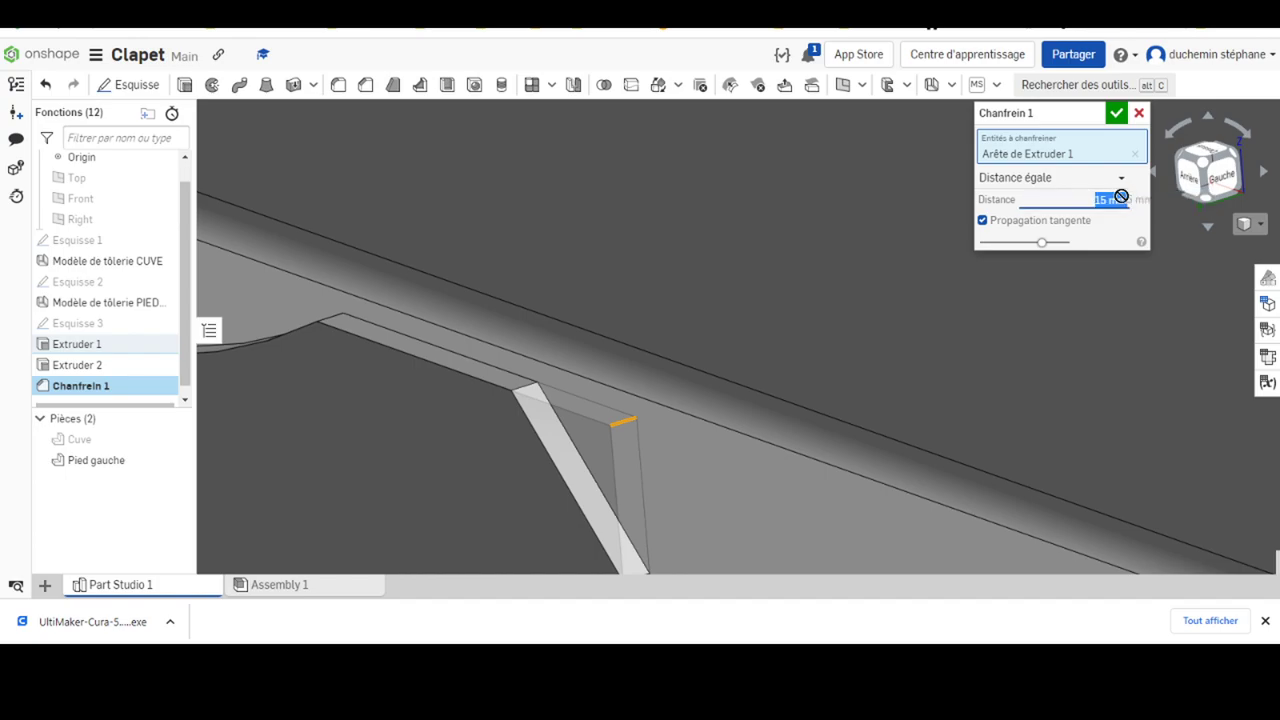
left_click(1001, 179)
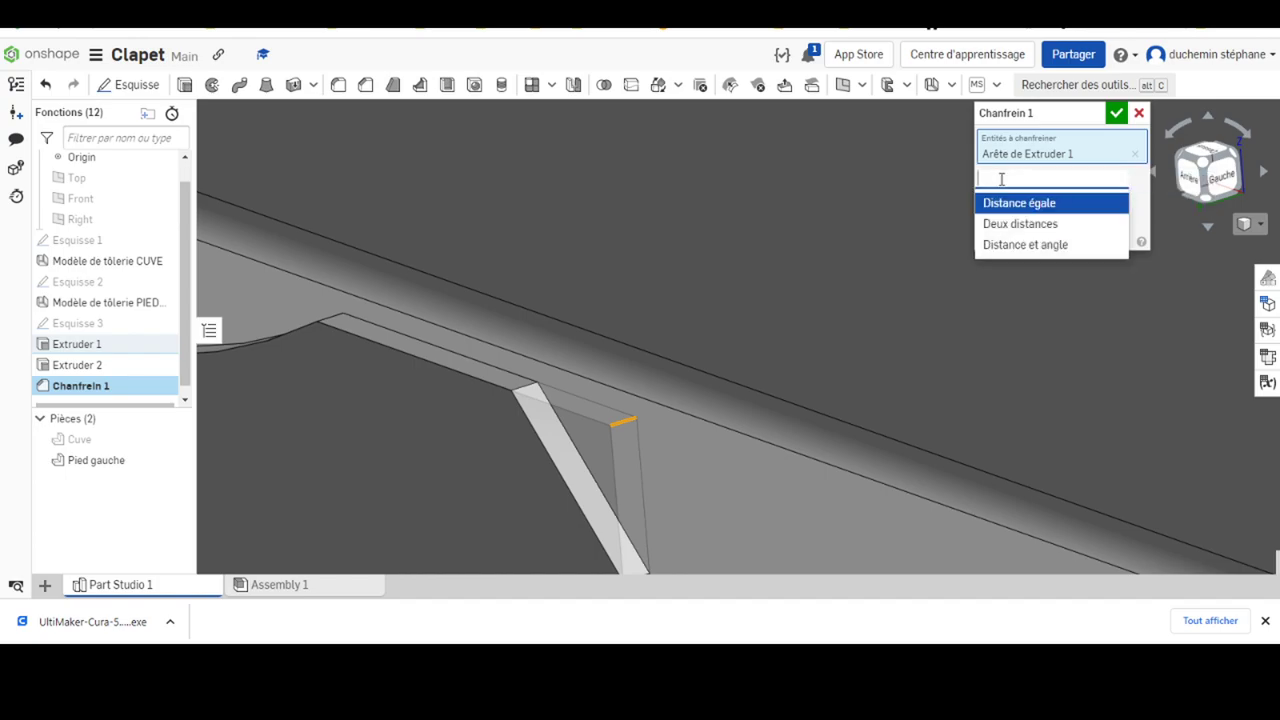
left_click(1015, 245)
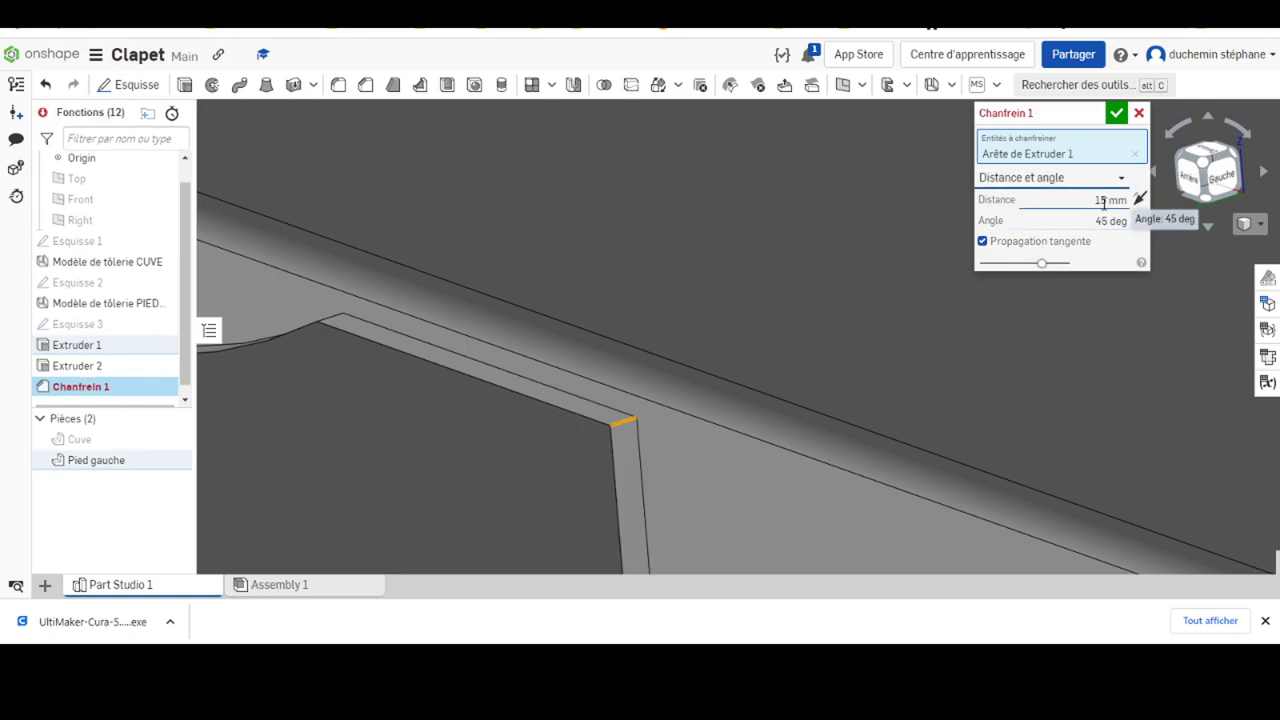
Add a second Extruder 1 edge and confirm Chanfrein 1, which fails to regenerate
scroll(505, 300, "down", 2)
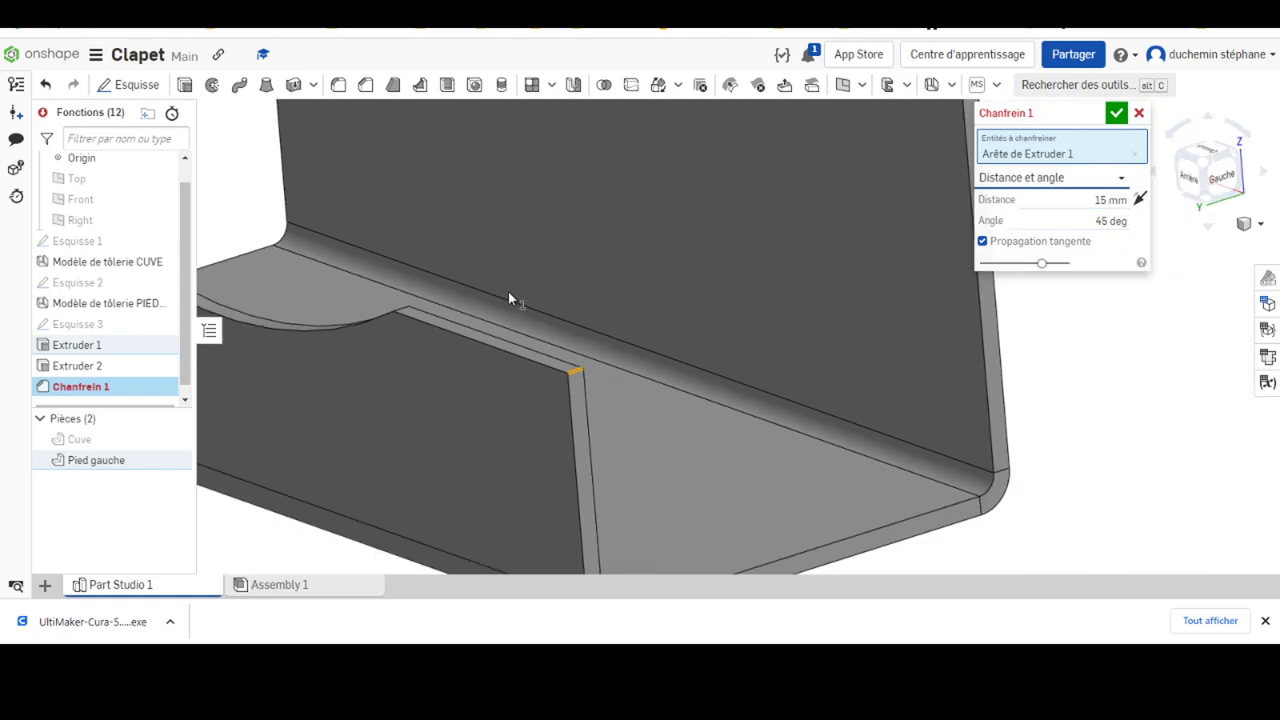
scroll(508, 291, "down", 2)
scroll(407, 285, "down", 2)
scroll(249, 235, "down", 2)
scroll(245, 235, "up", 2)
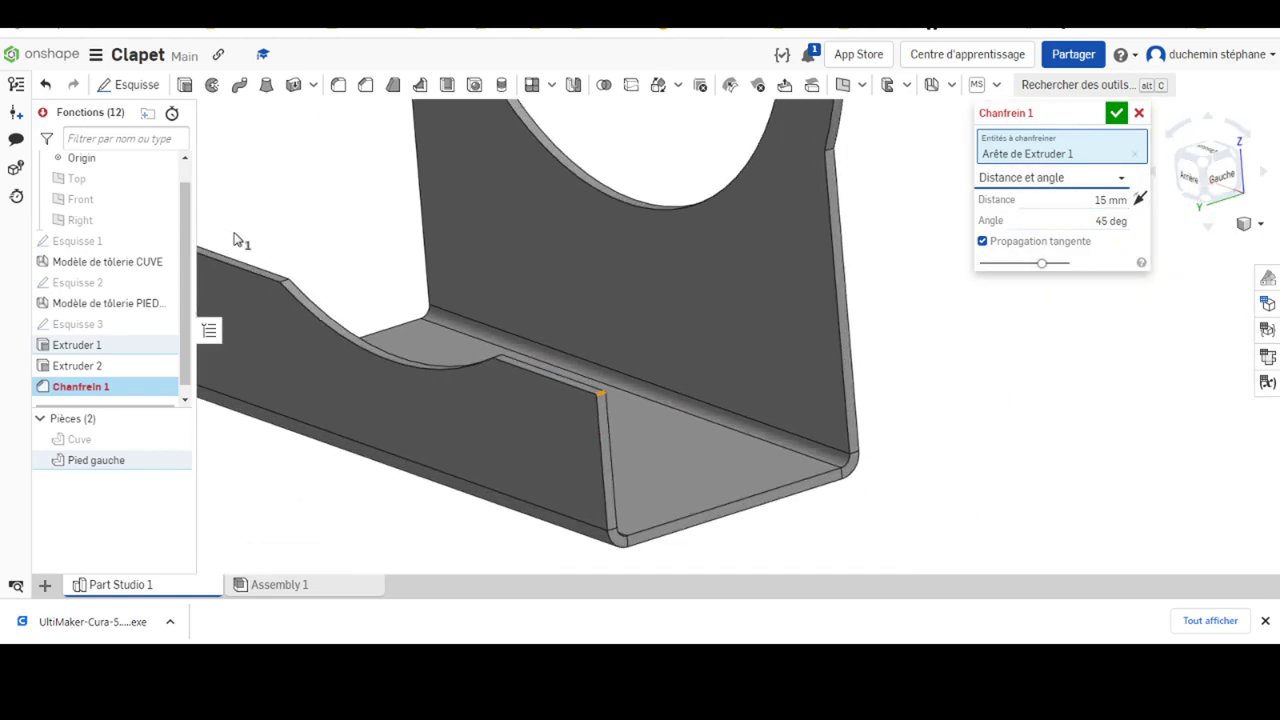
scroll(336, 252, "up", 2)
scroll(440, 366, "up", 2)
scroll(369, 262, "up", 2)
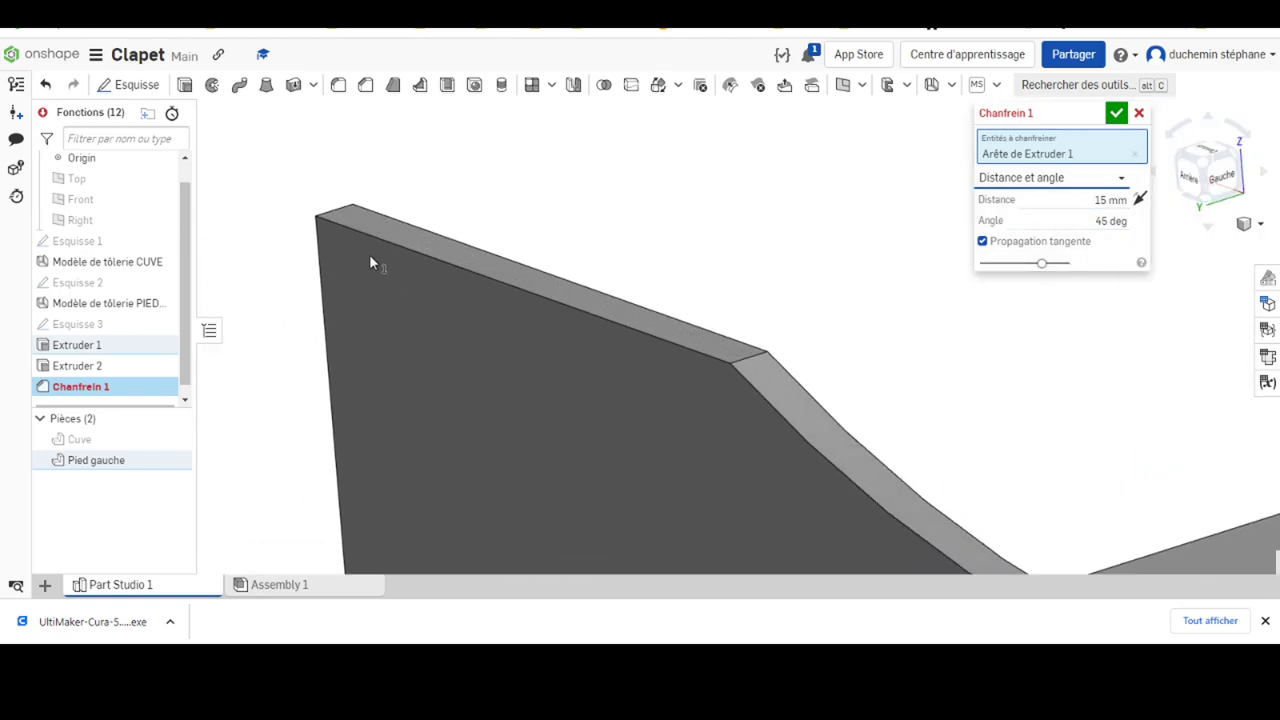
left_click(333, 216)
scroll(586, 220, "up", 2)
scroll(586, 220, "up", 2)
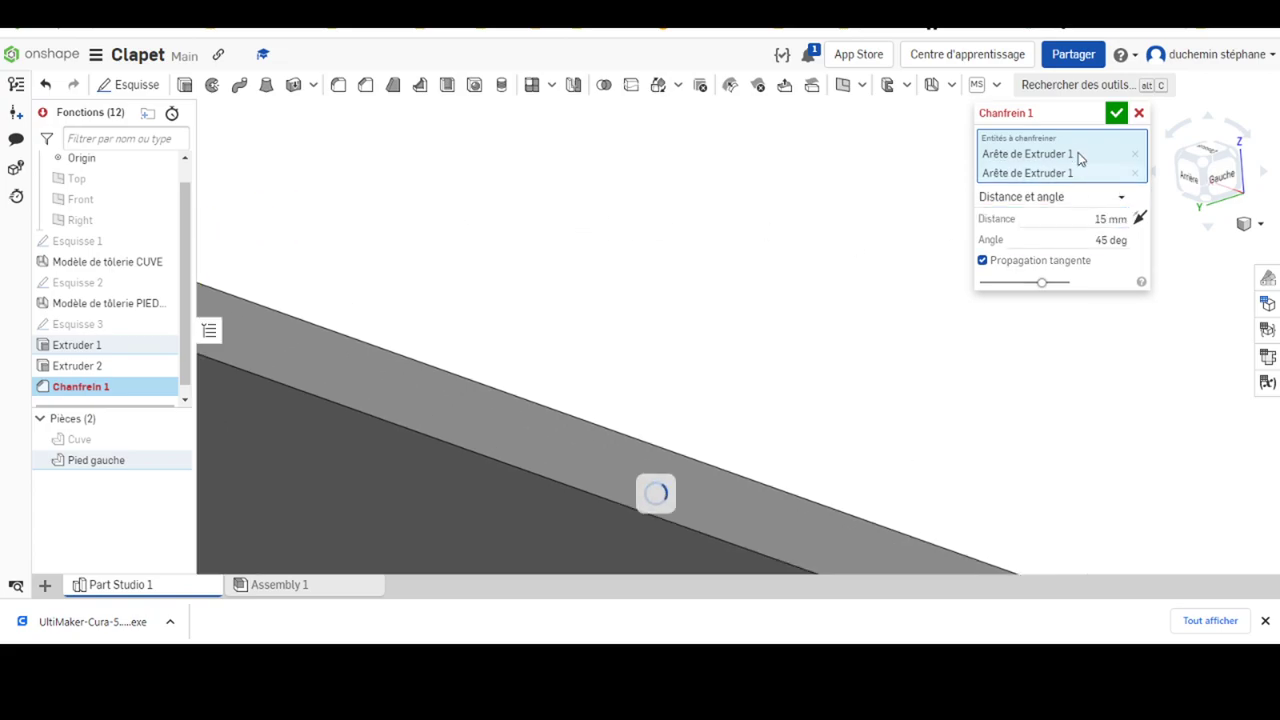
left_click(1116, 113)
scroll(794, 377, "down", 2)
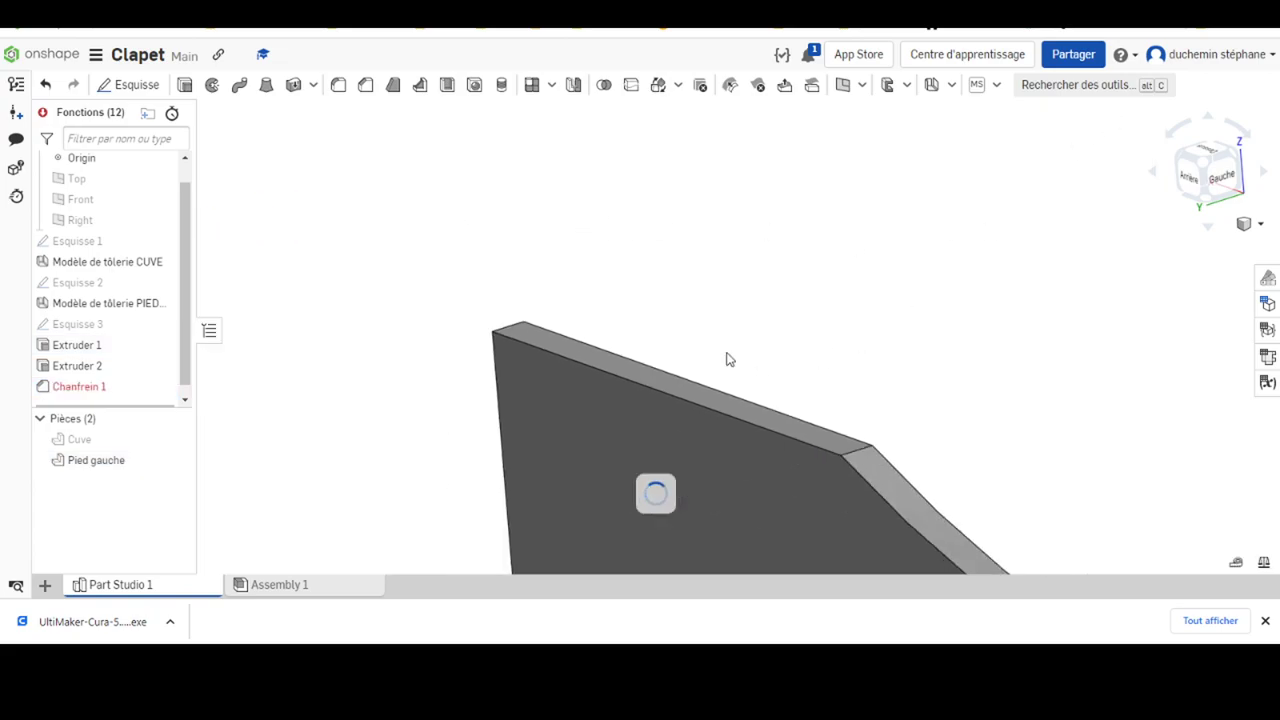
scroll(728, 362, "down", 2)
scroll(723, 343, "down", 2)
scroll(520, 229, "down", 2)
middle_click_drag(520, 229, 280, 223)
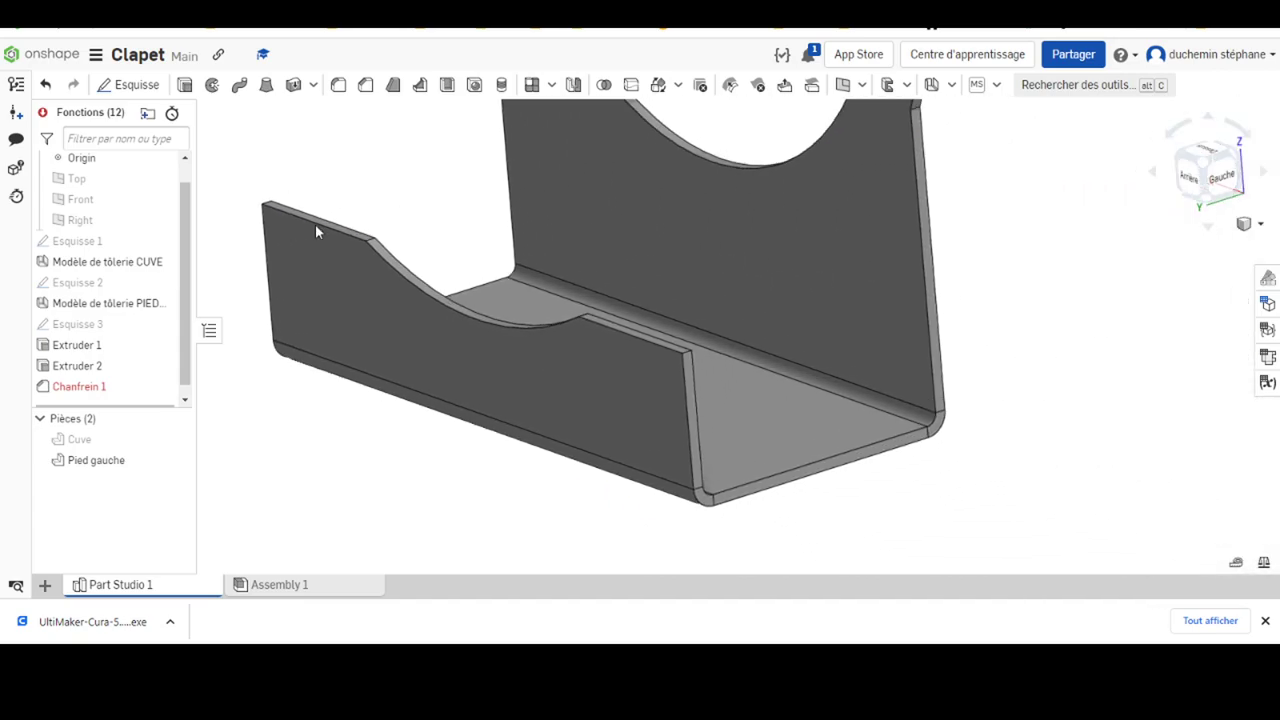
Edit Chanfrein 1, flip its direction and switch it to Distance égale
right_click(66, 392)
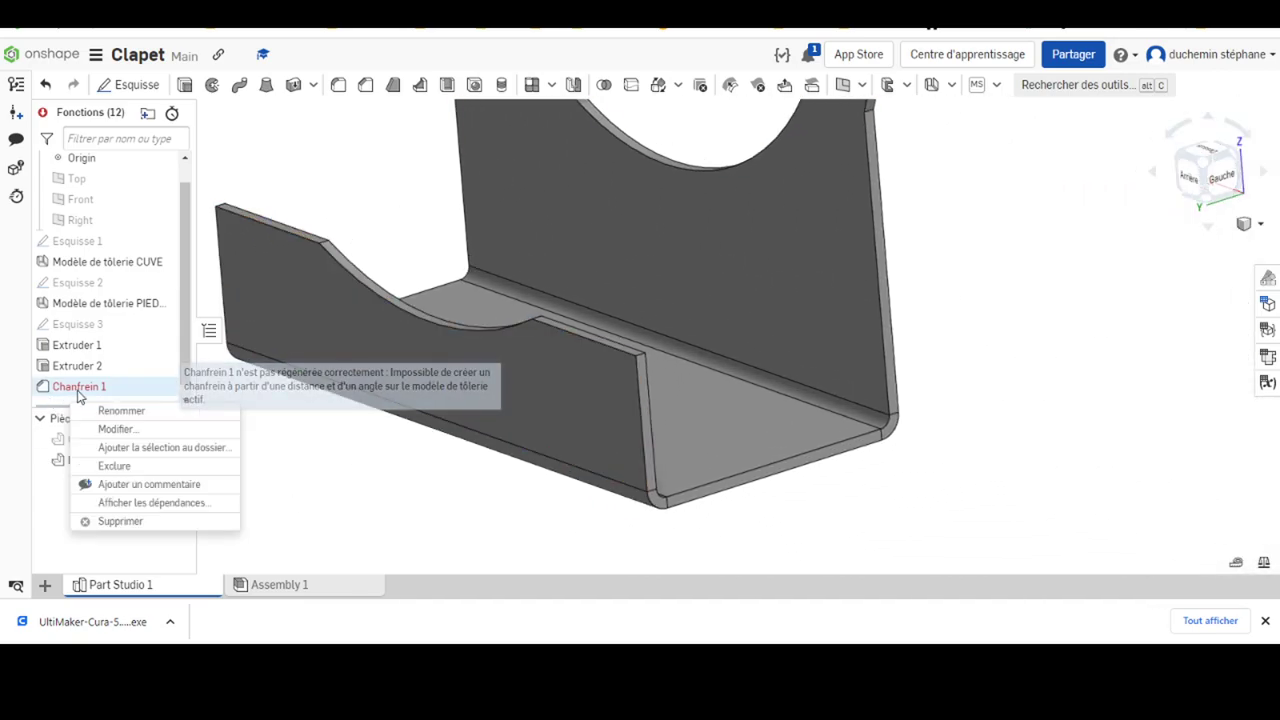
left_click(128, 435)
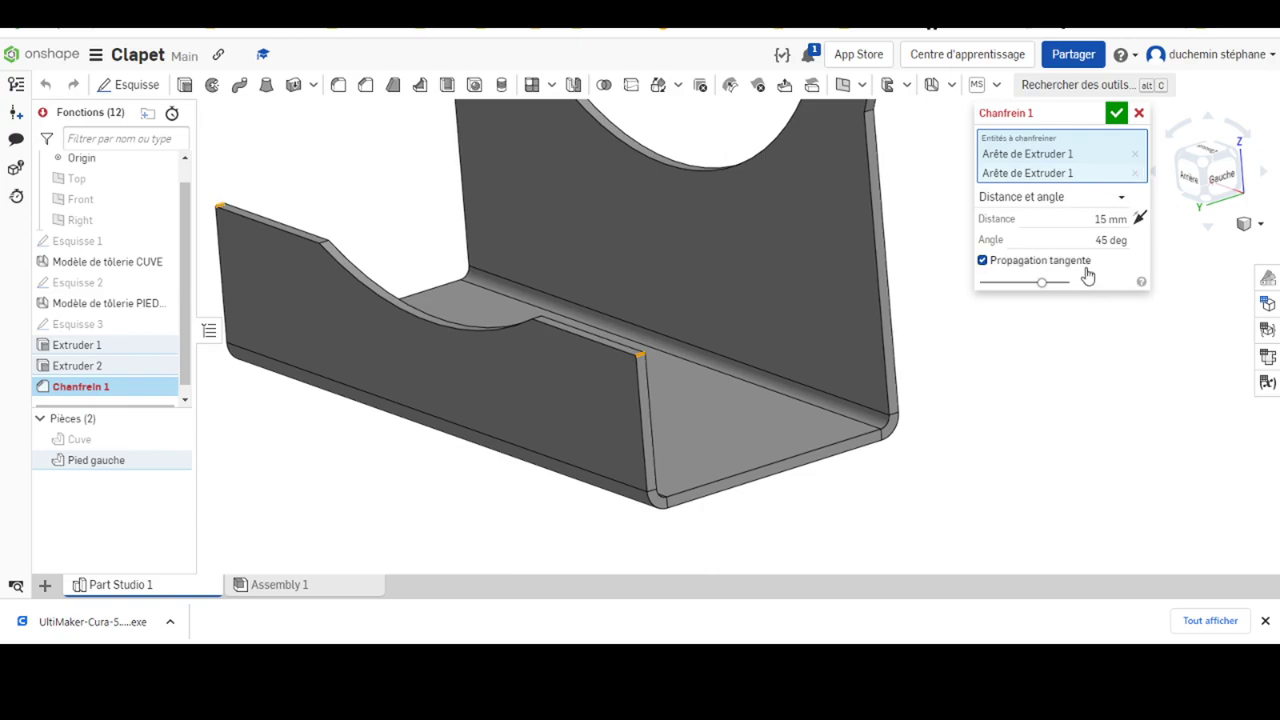
left_click(1140, 219)
scroll(639, 368, "up", 2)
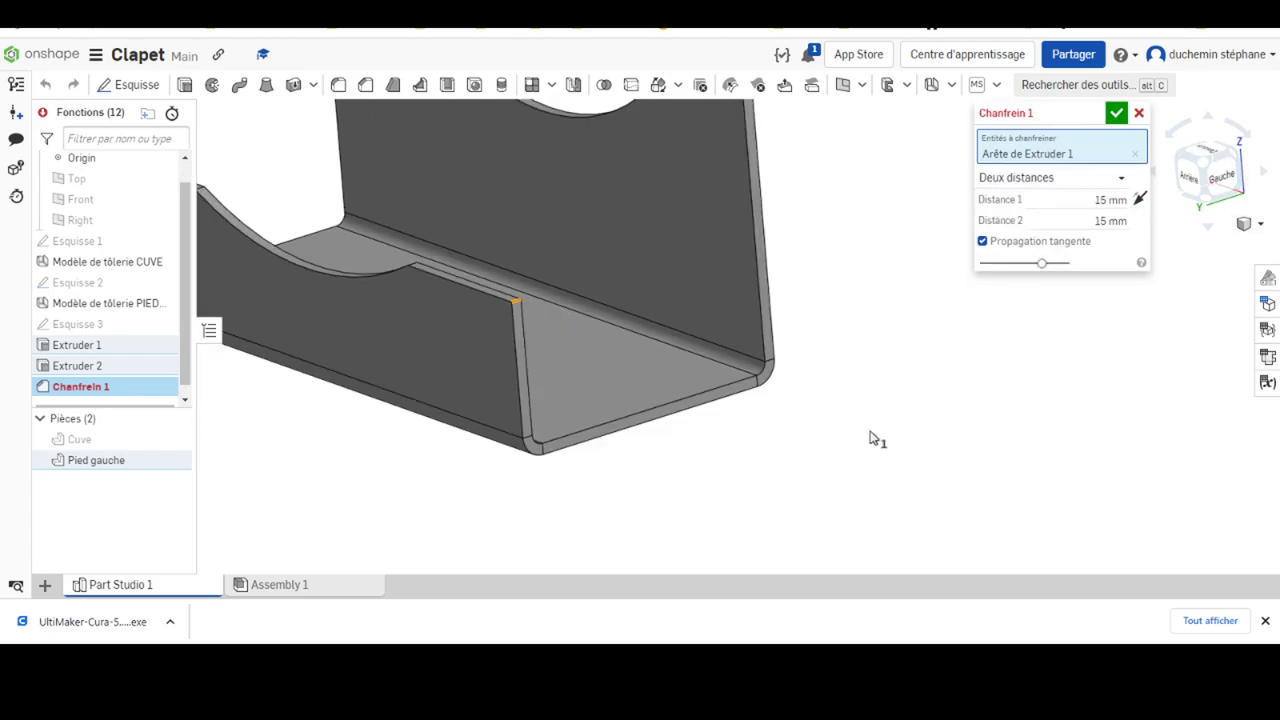
left_click(1048, 178)
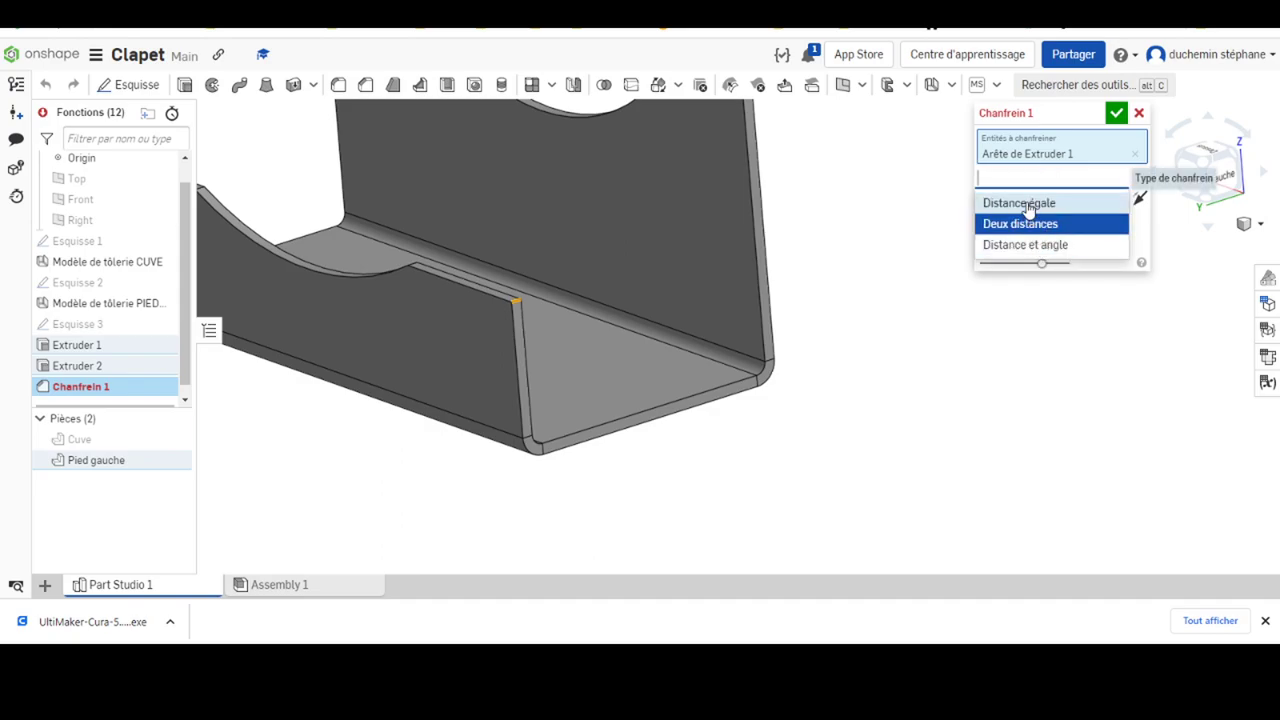
left_click(1029, 205)
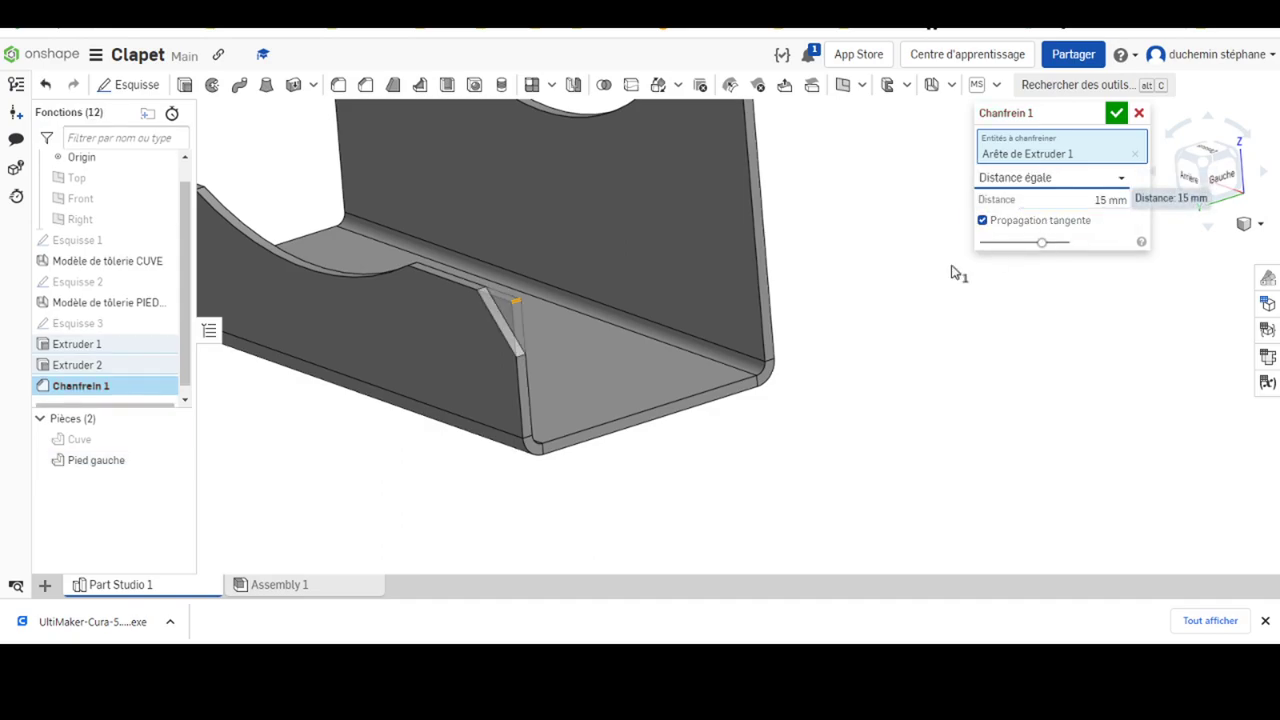
Add the second corner edge and confirm the 15 mm equal-distance chamfer
scroll(235, 240, "down", 3)
scroll(298, 215, "down", 2)
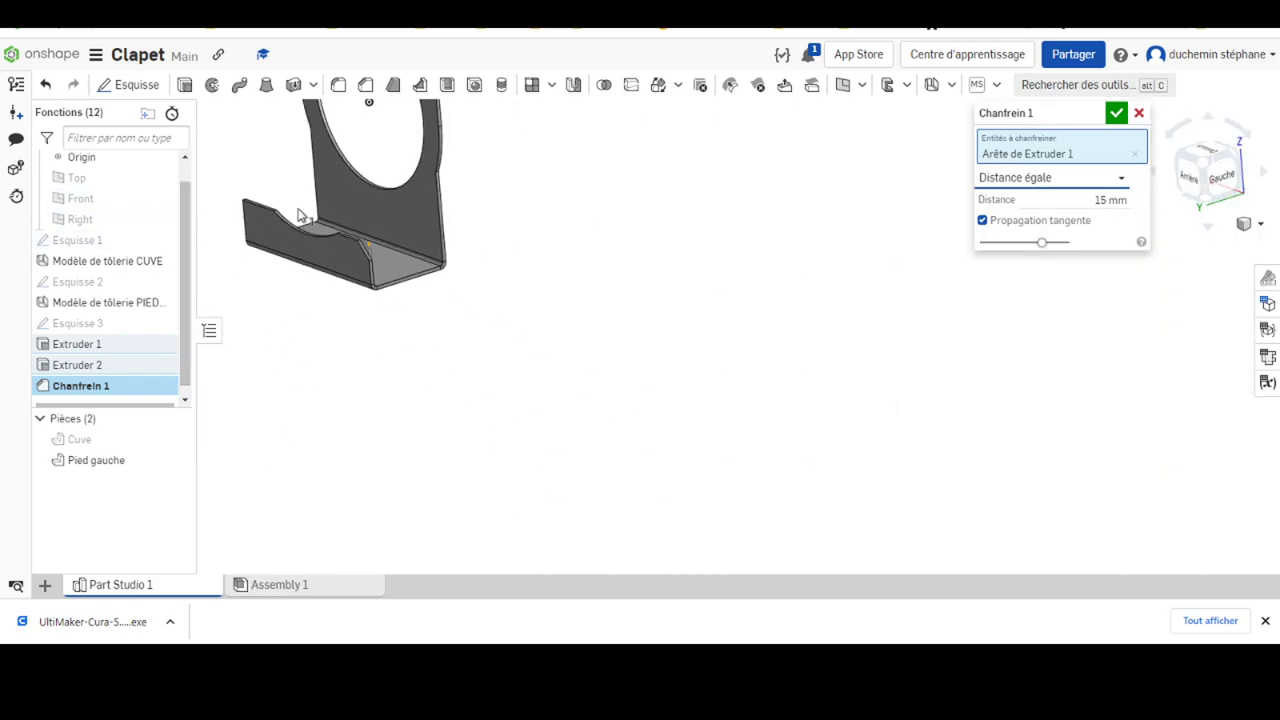
scroll(340, 280, "up", 2)
scroll(366, 351, "up", 2)
scroll(286, 291, "up", 2)
scroll(401, 287, "up", 2)
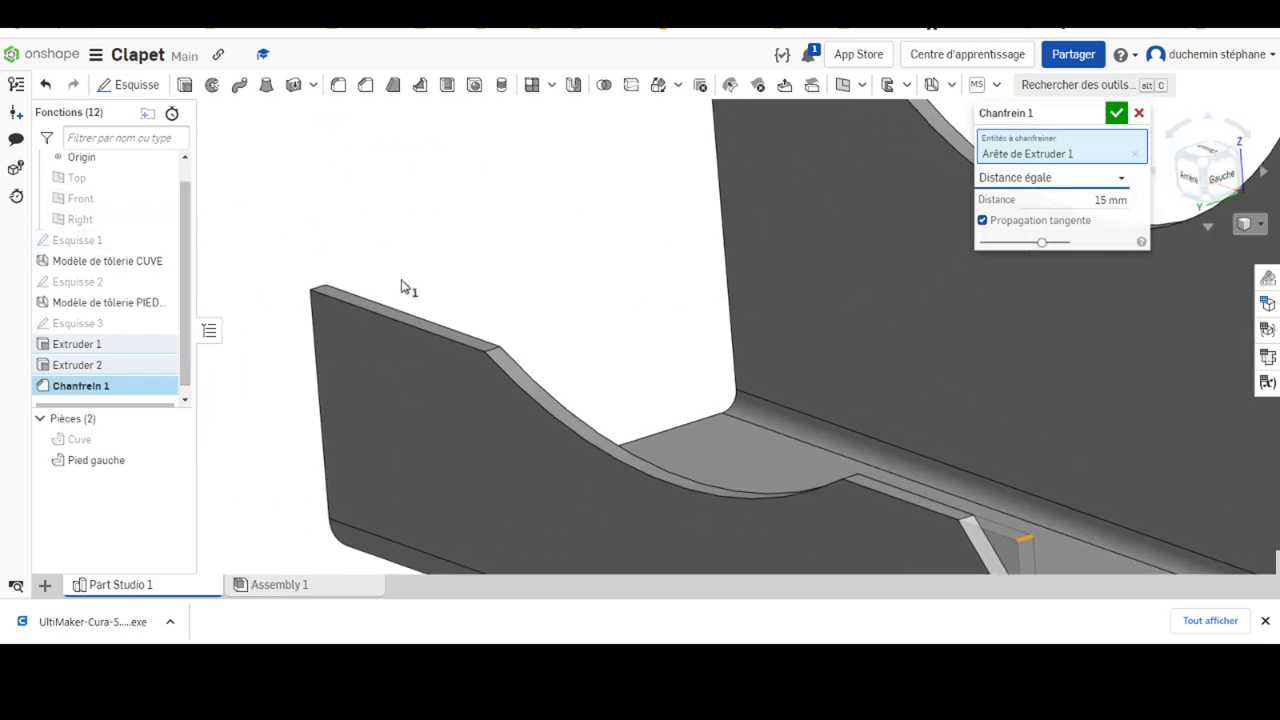
scroll(401, 287, "up", 2)
scroll(403, 290, "up", 1)
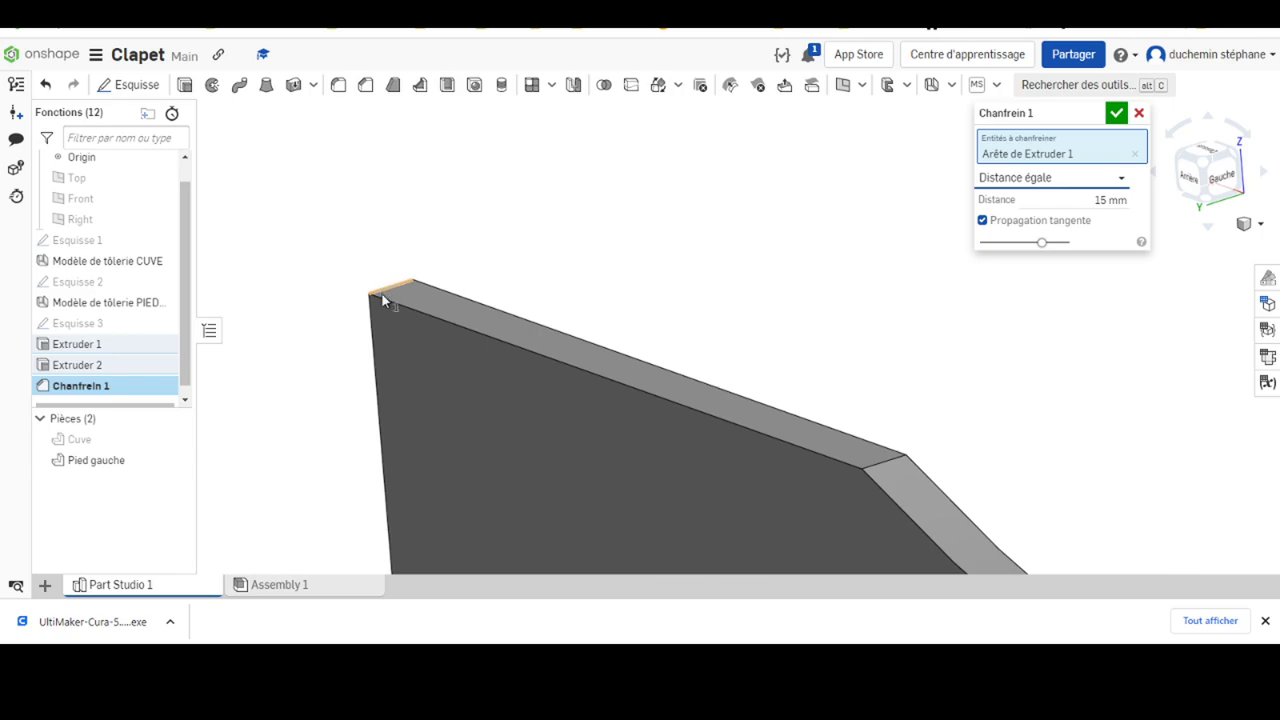
left_click(381, 292)
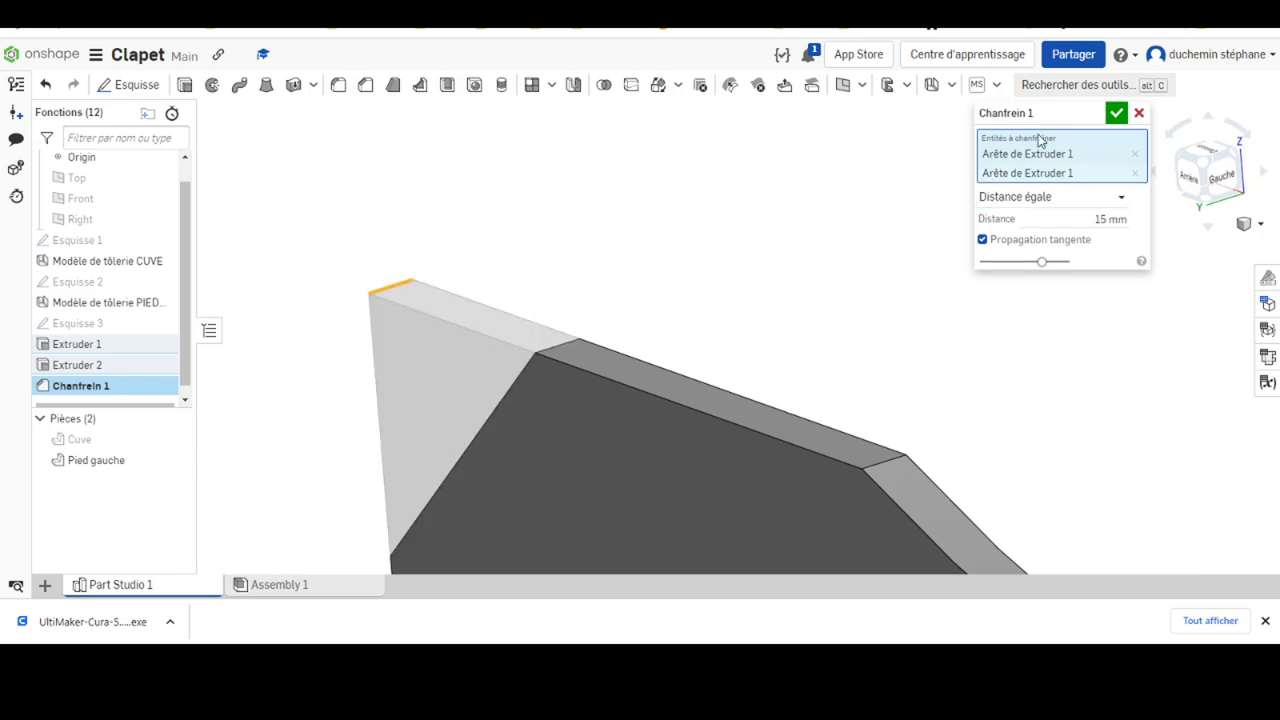
left_click(1116, 113)
scroll(737, 371, "down", 4)
scroll(617, 194, "down", 2)
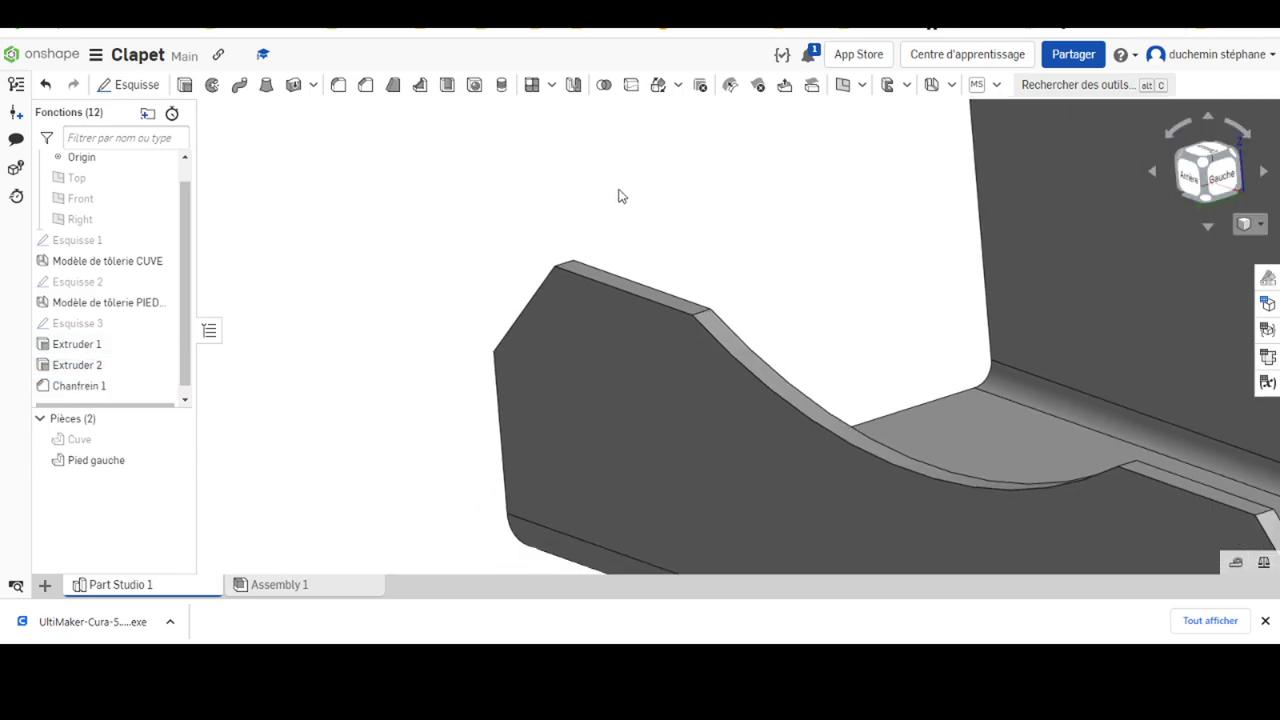
scroll(617, 194, "down", 2)
scroll(597, 207, "down", 3)
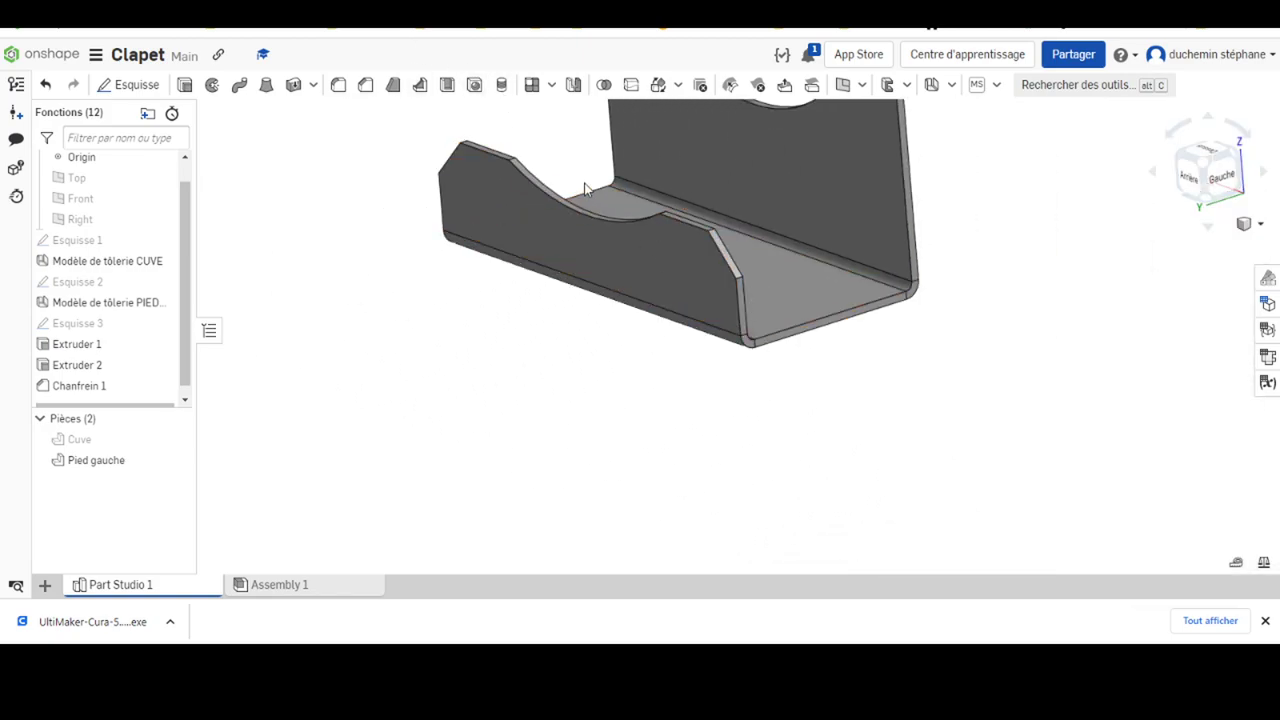
Create Esquisse 4 on Pied gauche's inside base face, viewed normal to it
mouse_move(660, 237)
right_mouse_down()
mouse_move(619, 266)
mouse_move(606, 251)
right_mouse_up()
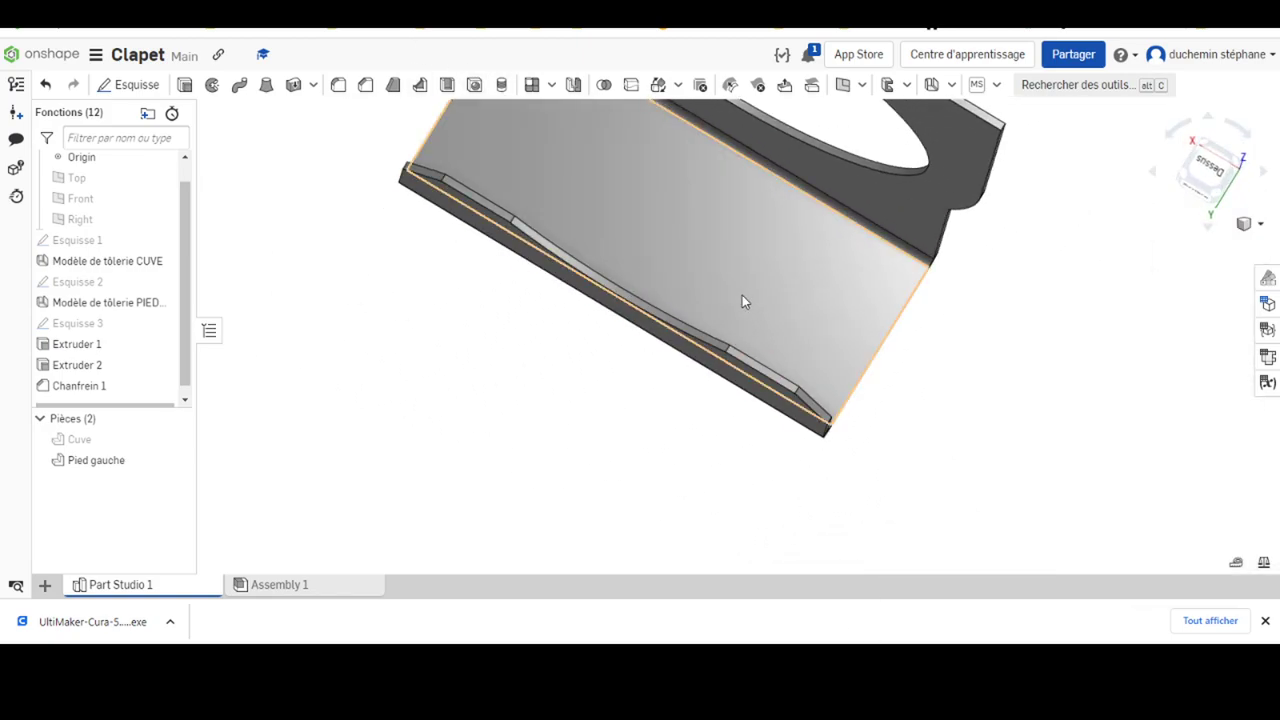
mouse_move(742, 295)
middle_mouse_down()
mouse_move(615, 257)
mouse_move(526, 259)
middle_mouse_up()
left_click(523, 254)
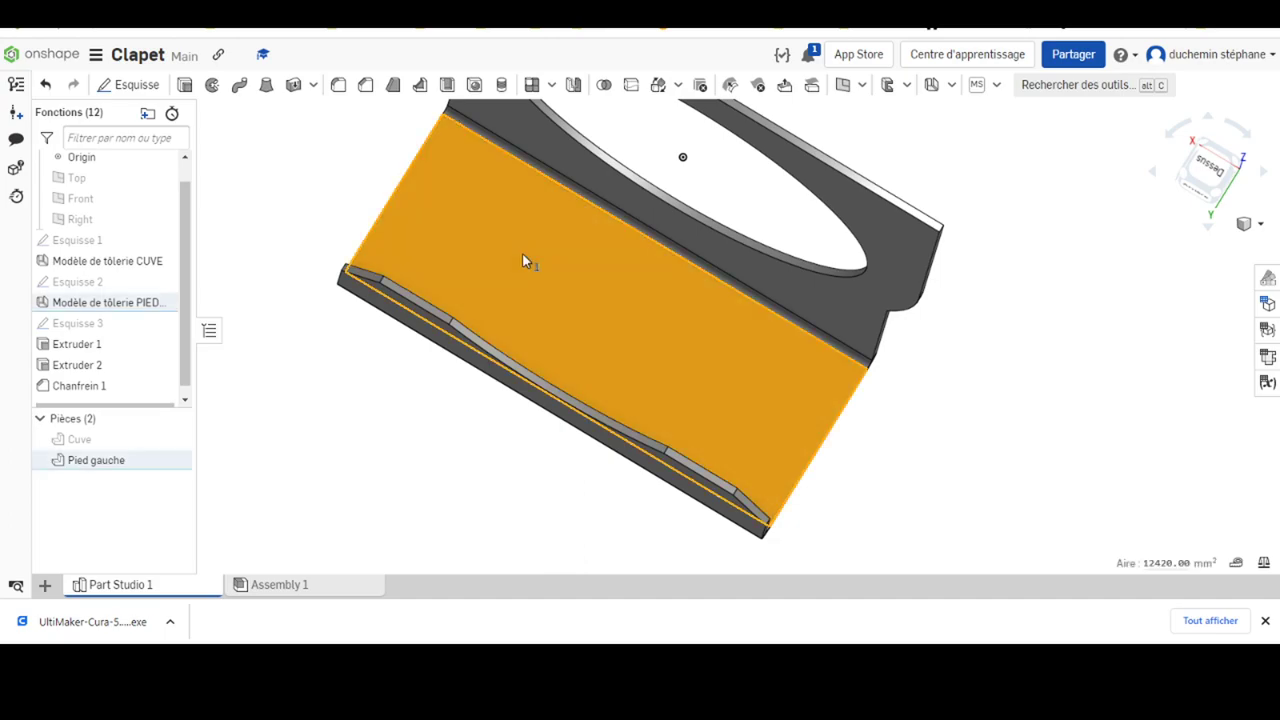
left_click(130, 85)
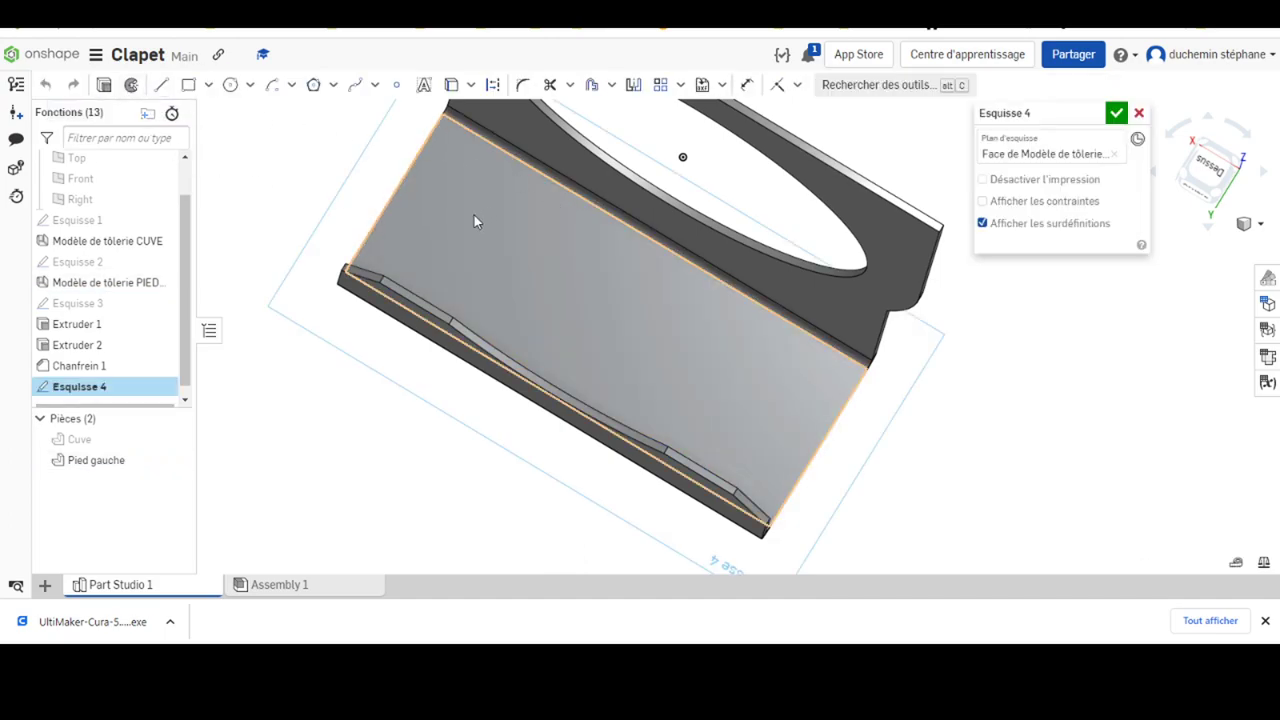
right_click(353, 205)
left_click(435, 355)
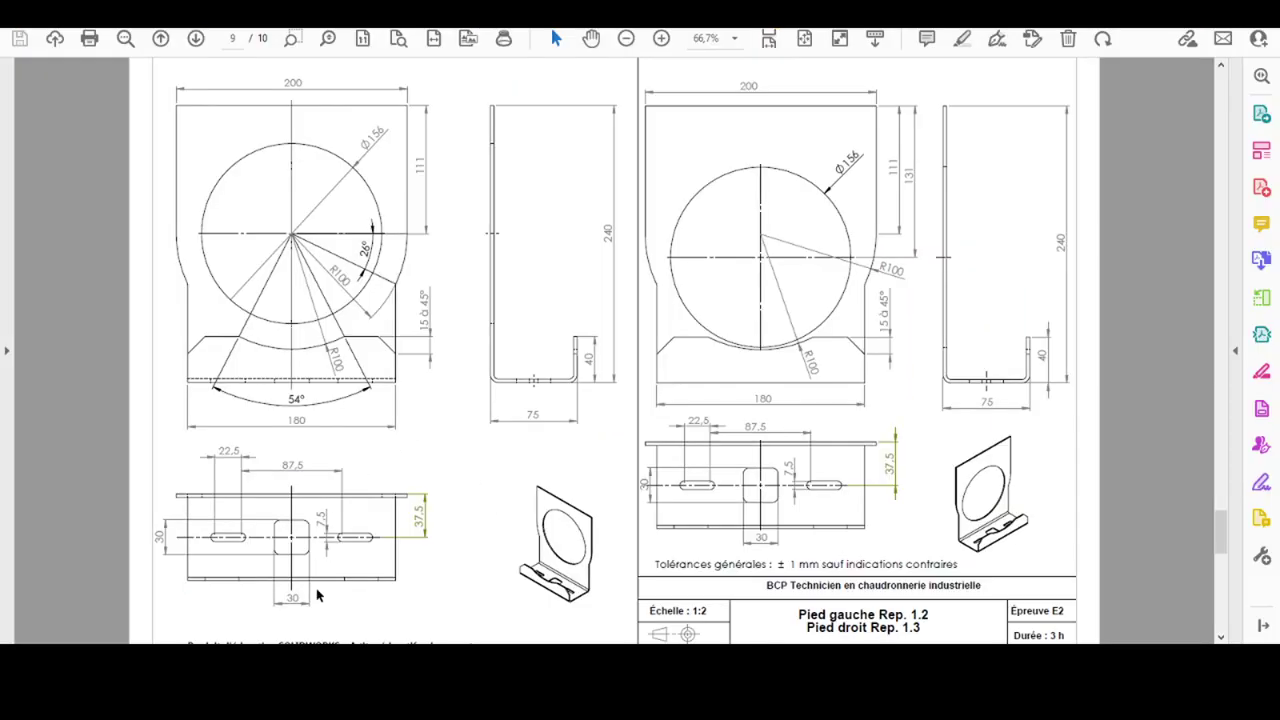
View page 9 at 100%, panned to the base slots (22.5, 87.5), 30 mm cutout and 37.5 offset
key("ctrl+1")
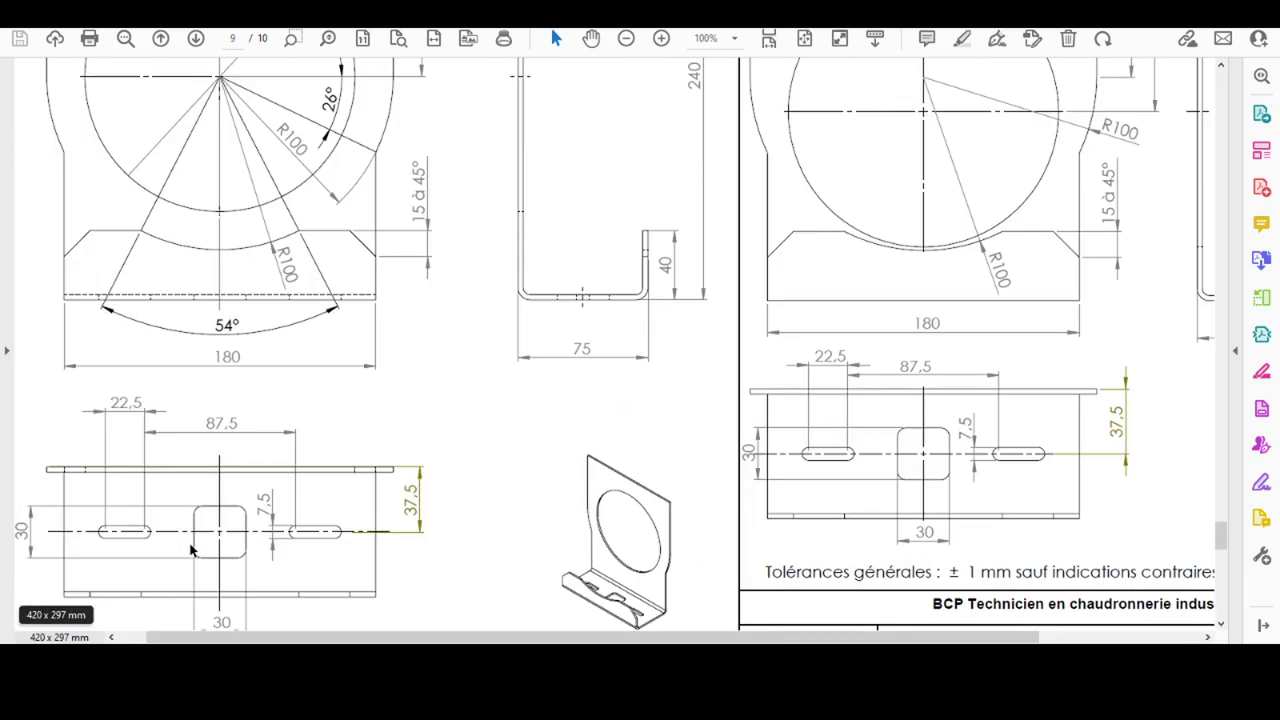
scroll(193, 549, "up", 2)
scroll(193, 549, "right", 2)
scroll(363, 523, "up", 2)
scroll(363, 523, "right", 2)
scroll(306, 491, "down", 2)
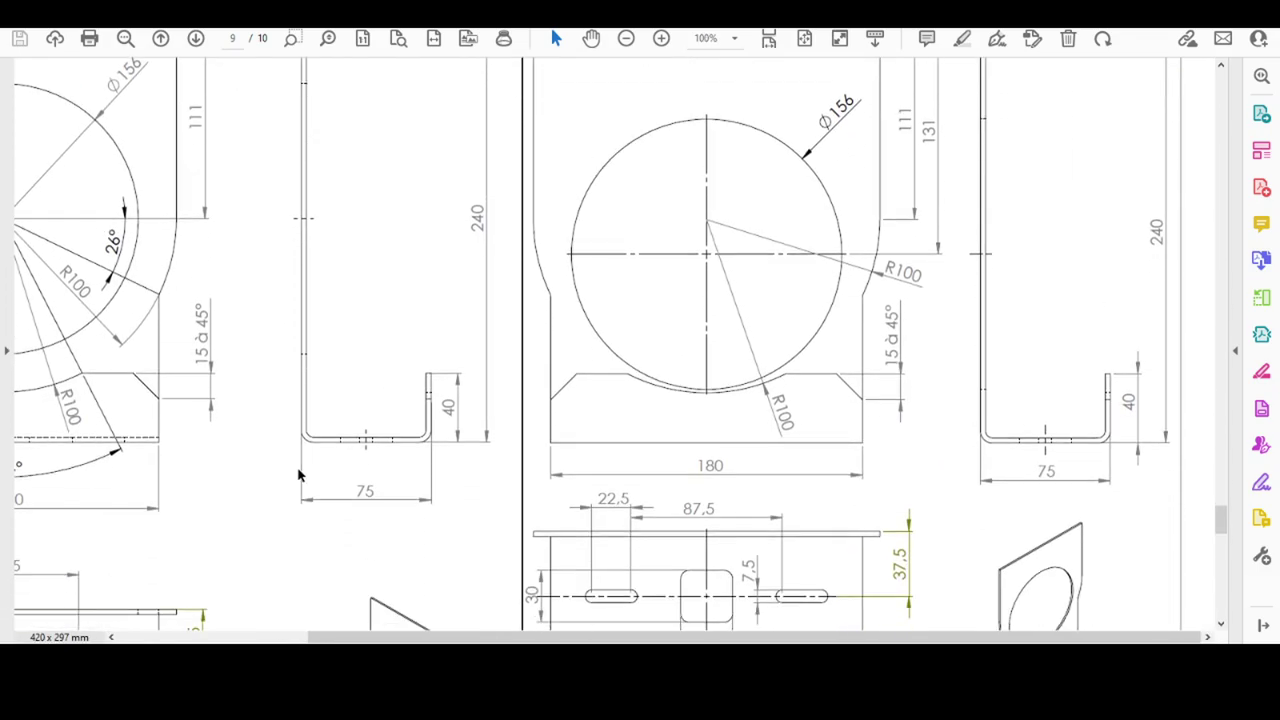
scroll(298, 476, "down", 2)
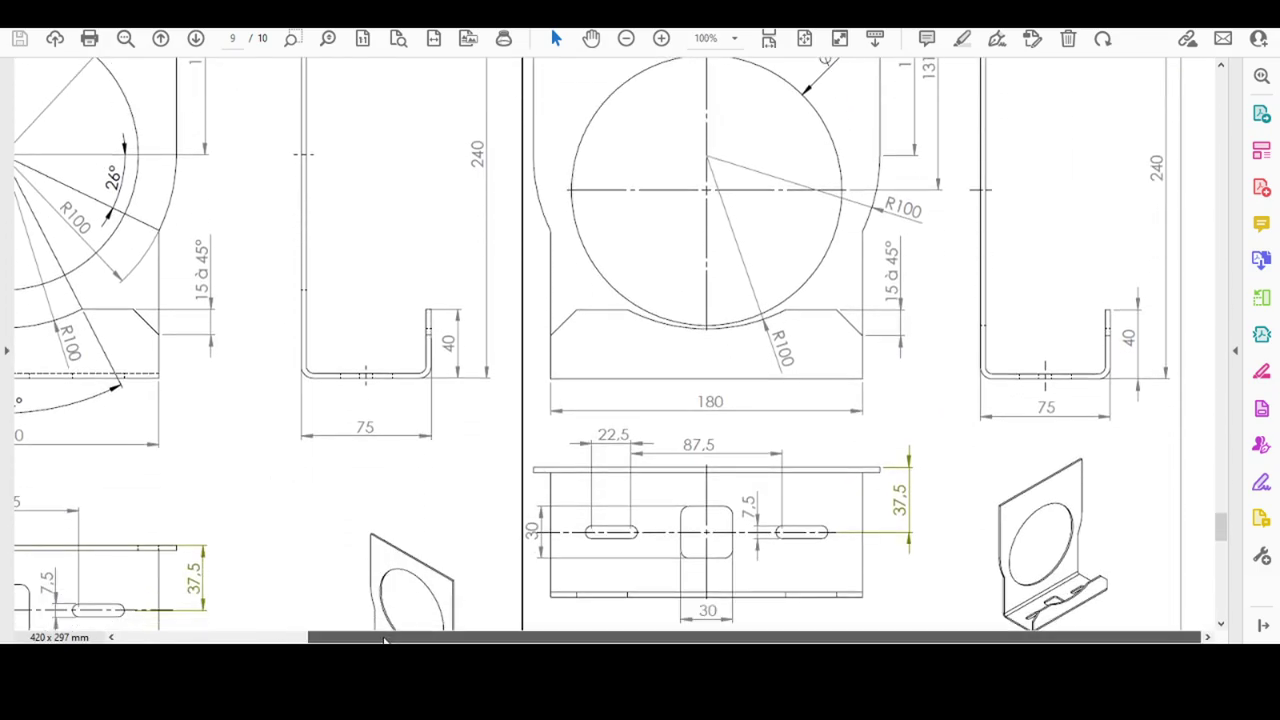
scroll(580, 453, "left", 4)
scroll(580, 453, "down", 3)
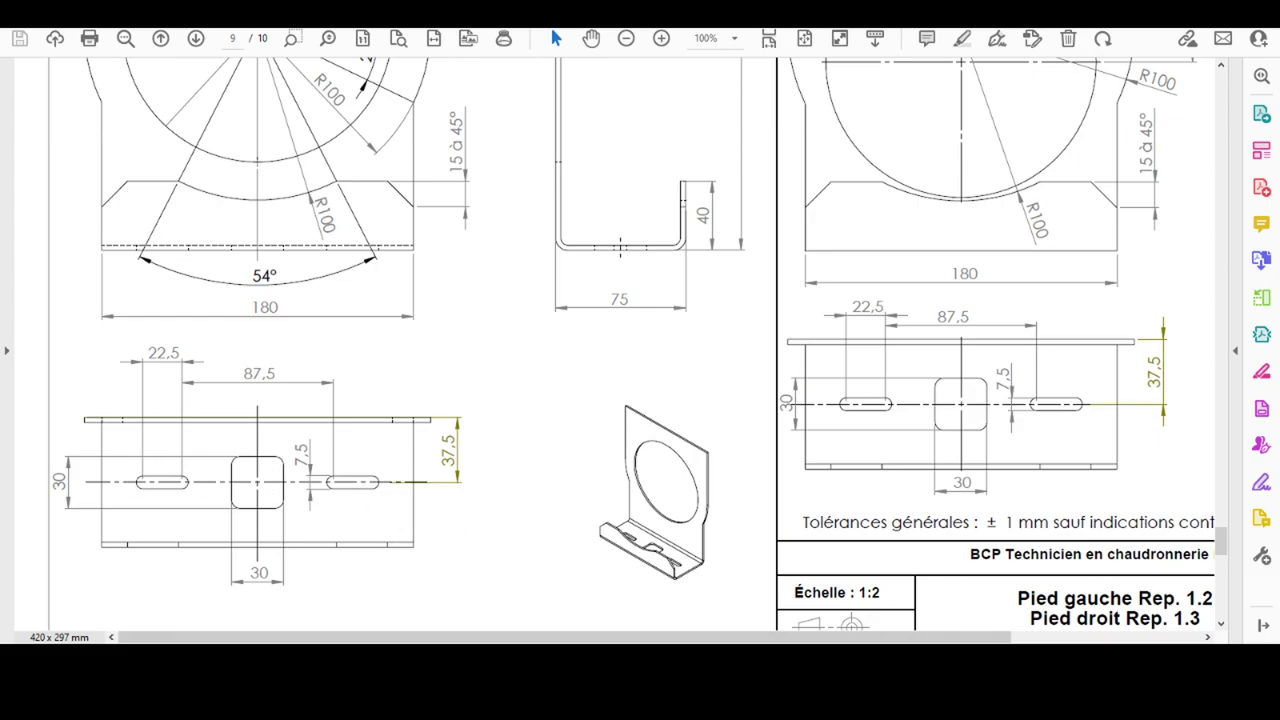
Draw a horizontal construction line across the base face in Esquisse 4
left_click(570, 608)
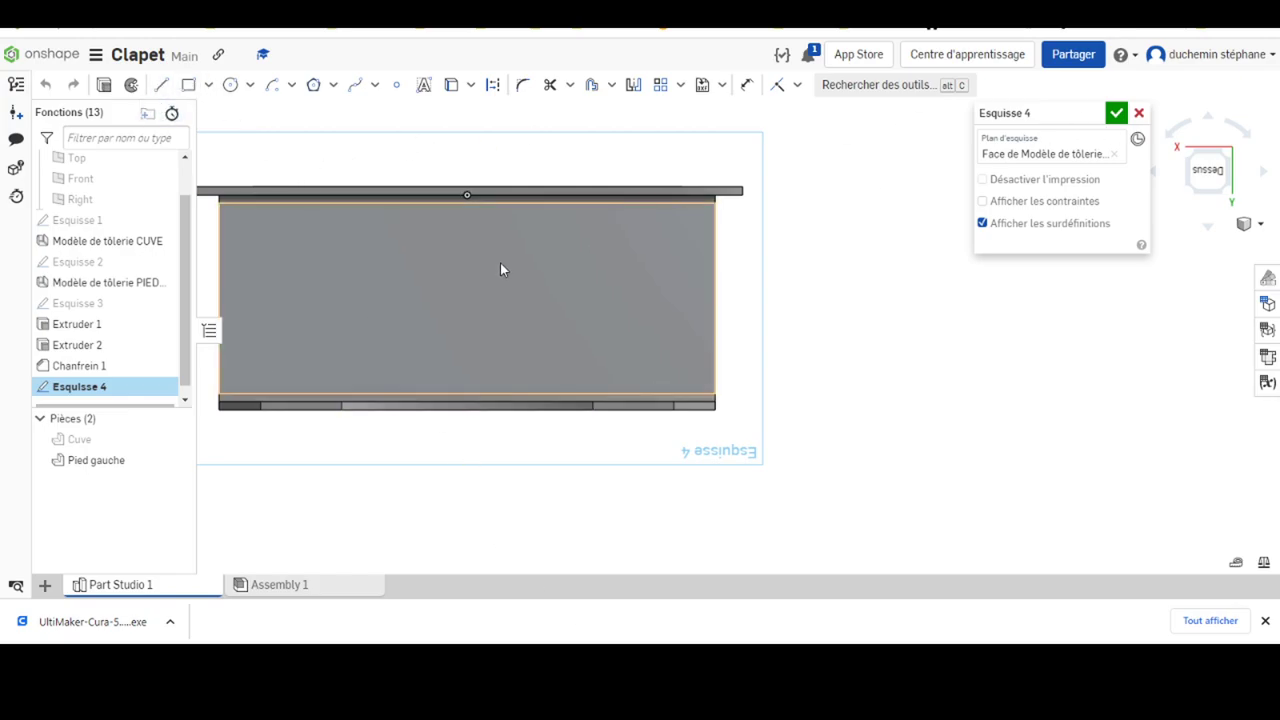
middle_click_drag(502, 269, 583, 254)
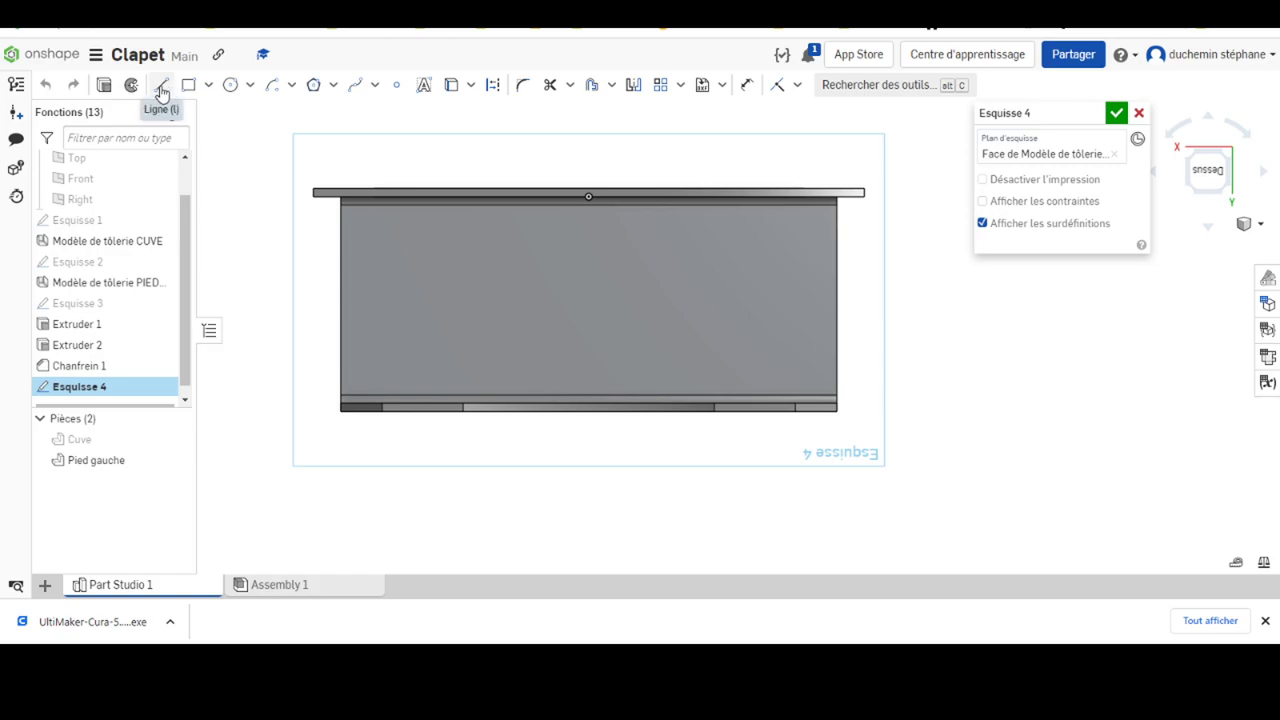
left_click(161, 90)
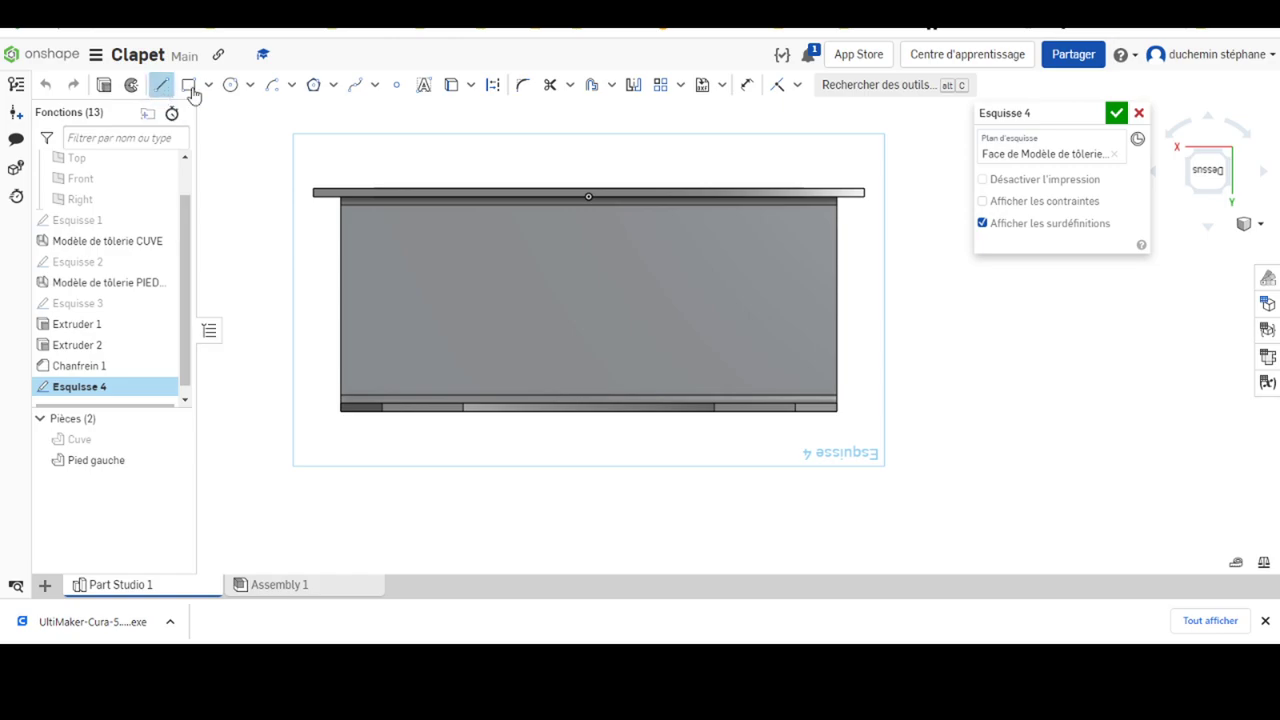
left_click(493, 88)
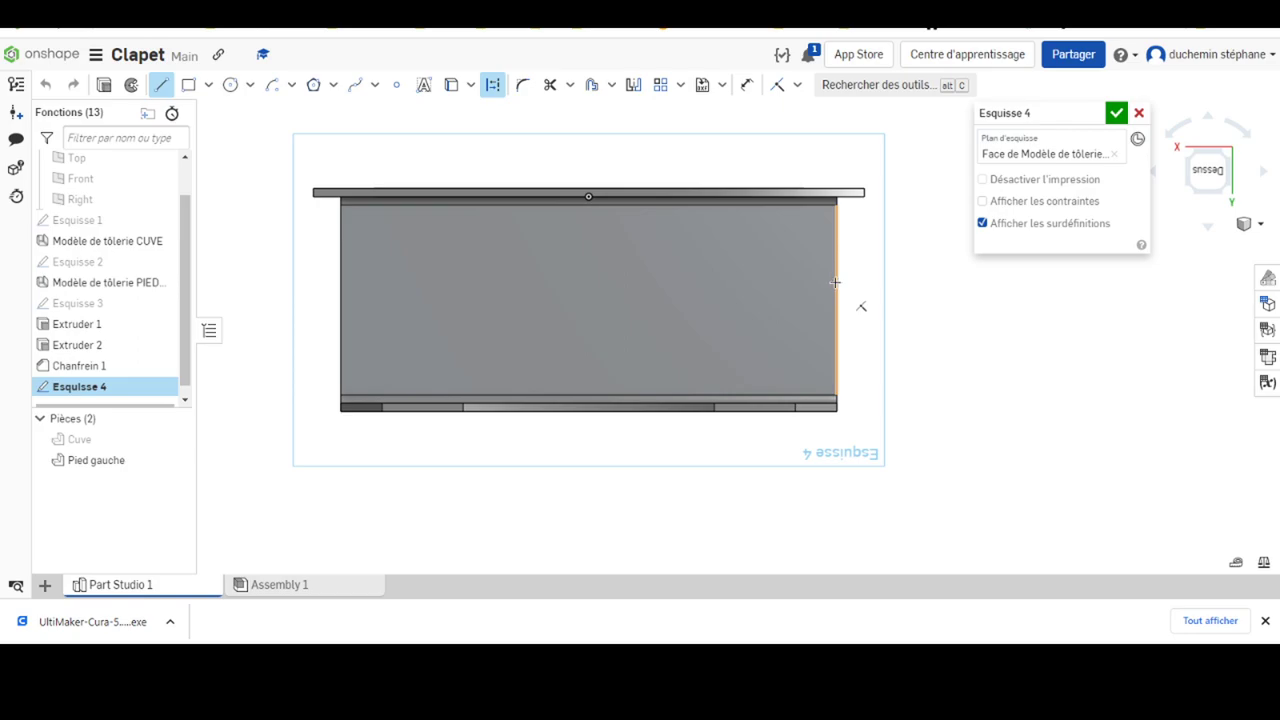
left_click(282, 287)
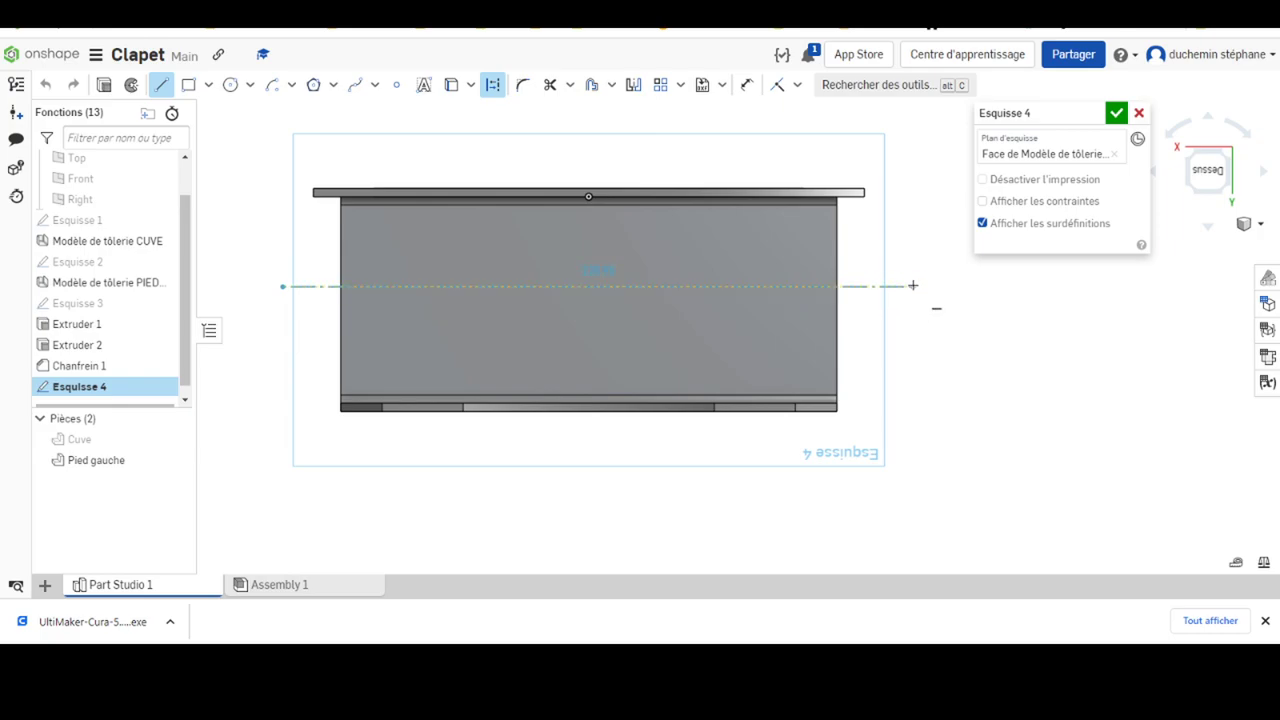
left_click(911, 287)
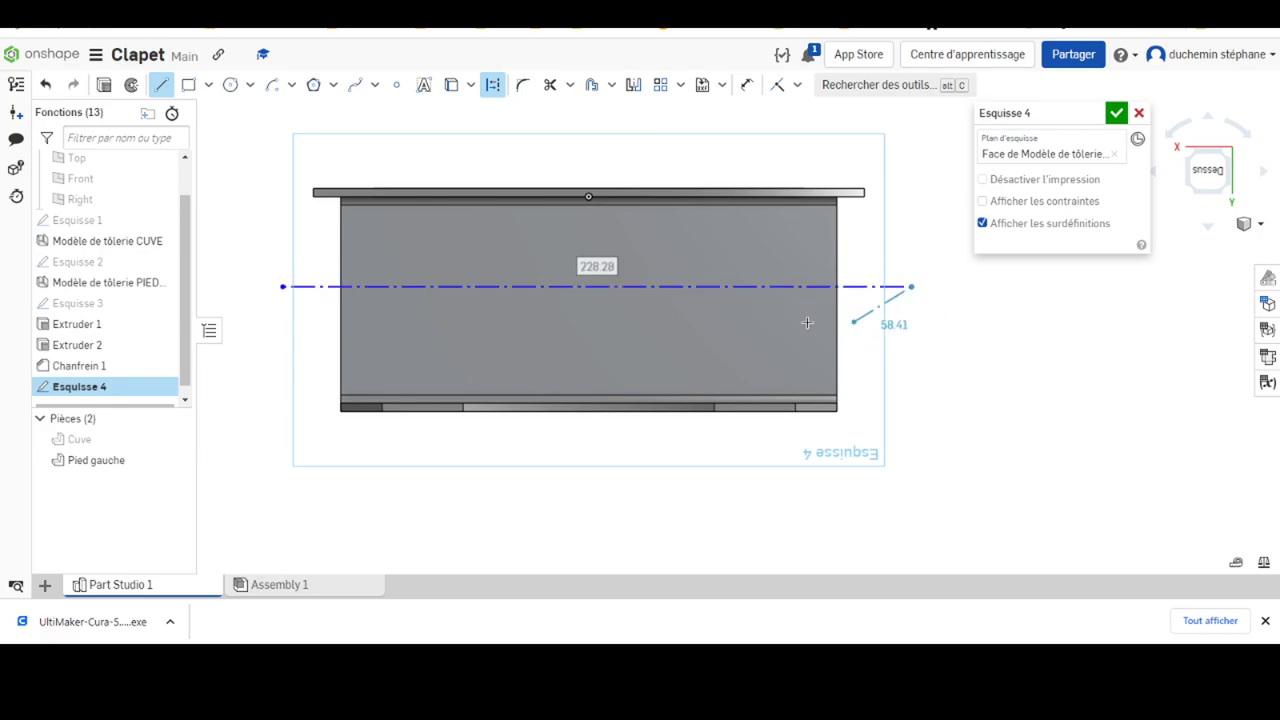
key("Escape")
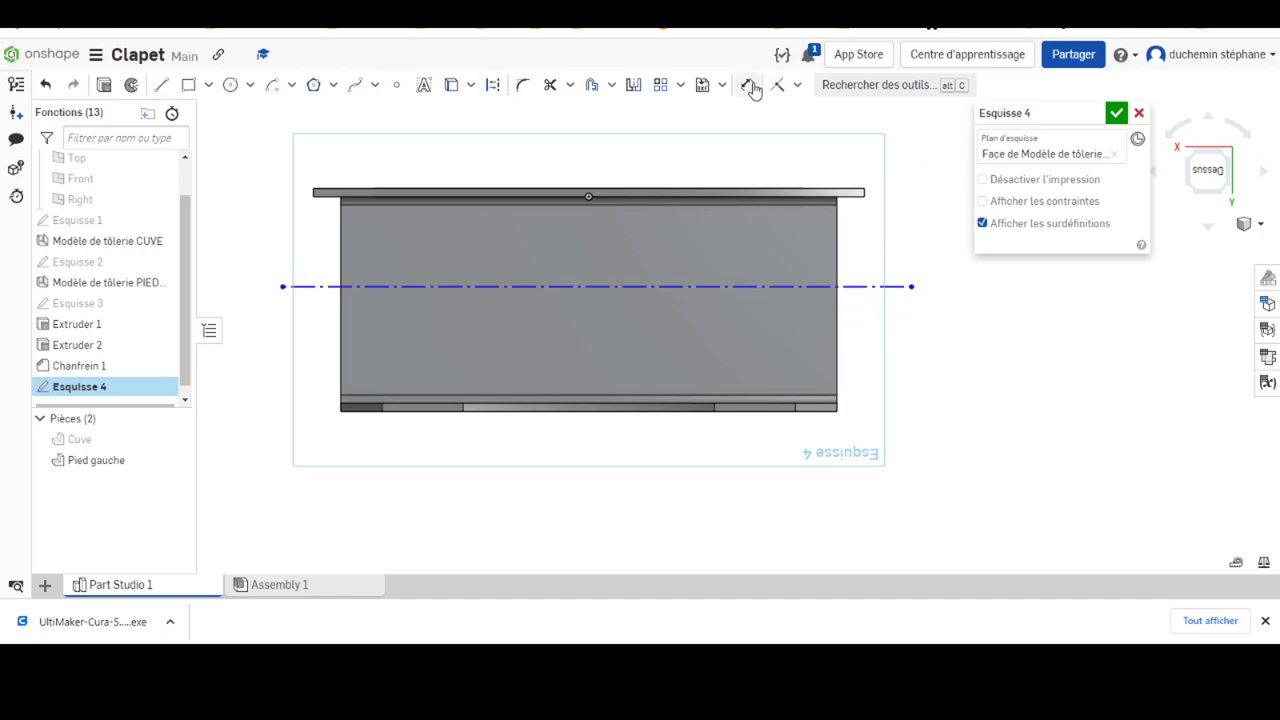
Dimension the construction line 37.5 mm from the base's top edge
left_click(747, 84)
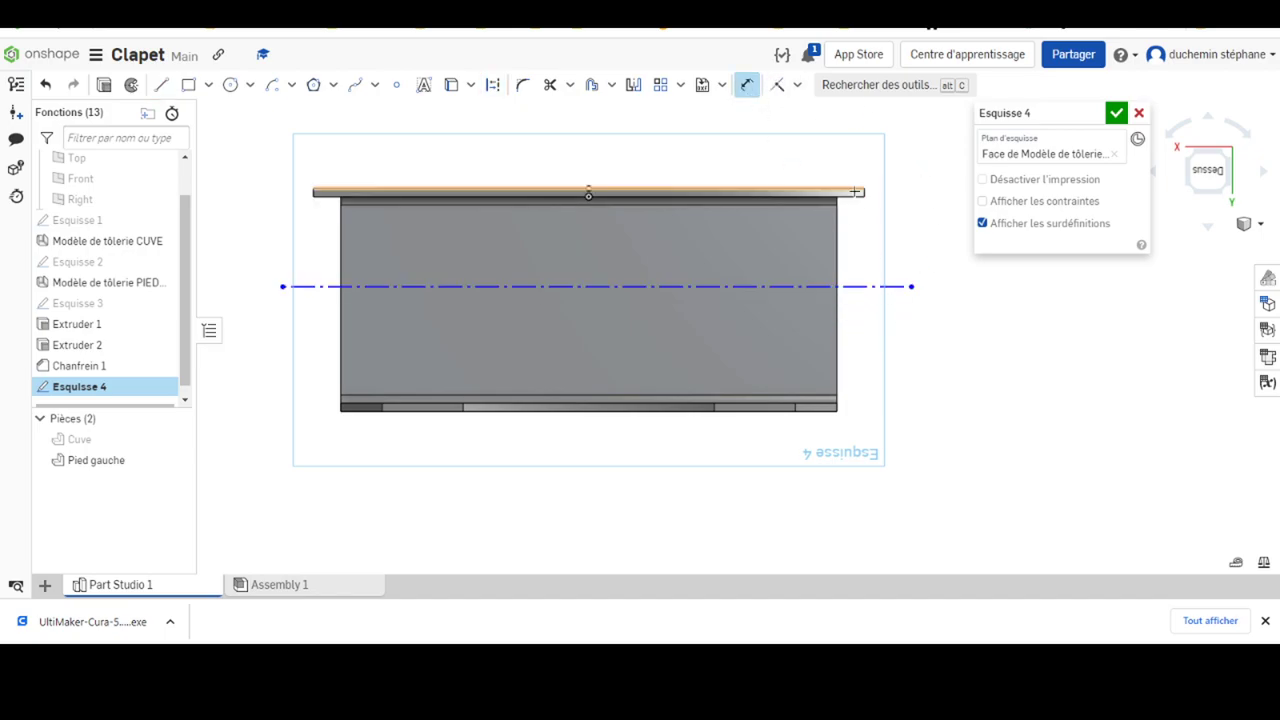
left_click(865, 286)
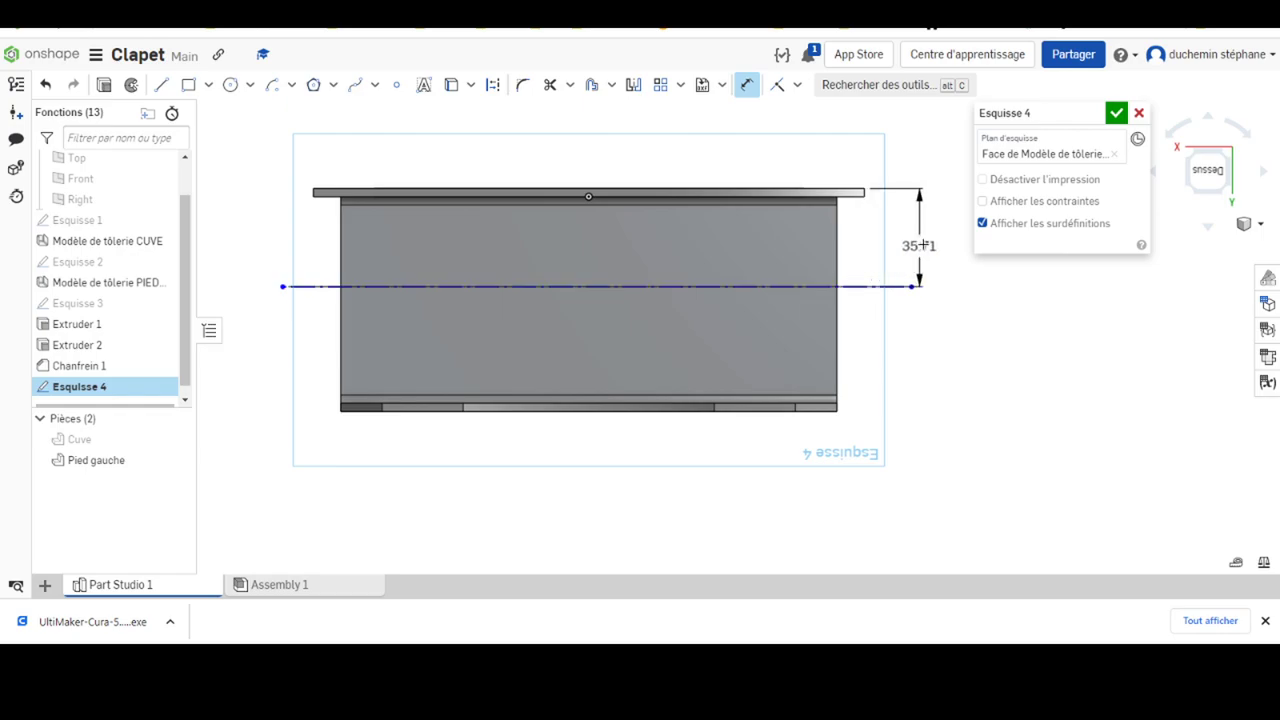
left_click(923, 245)
type("37")
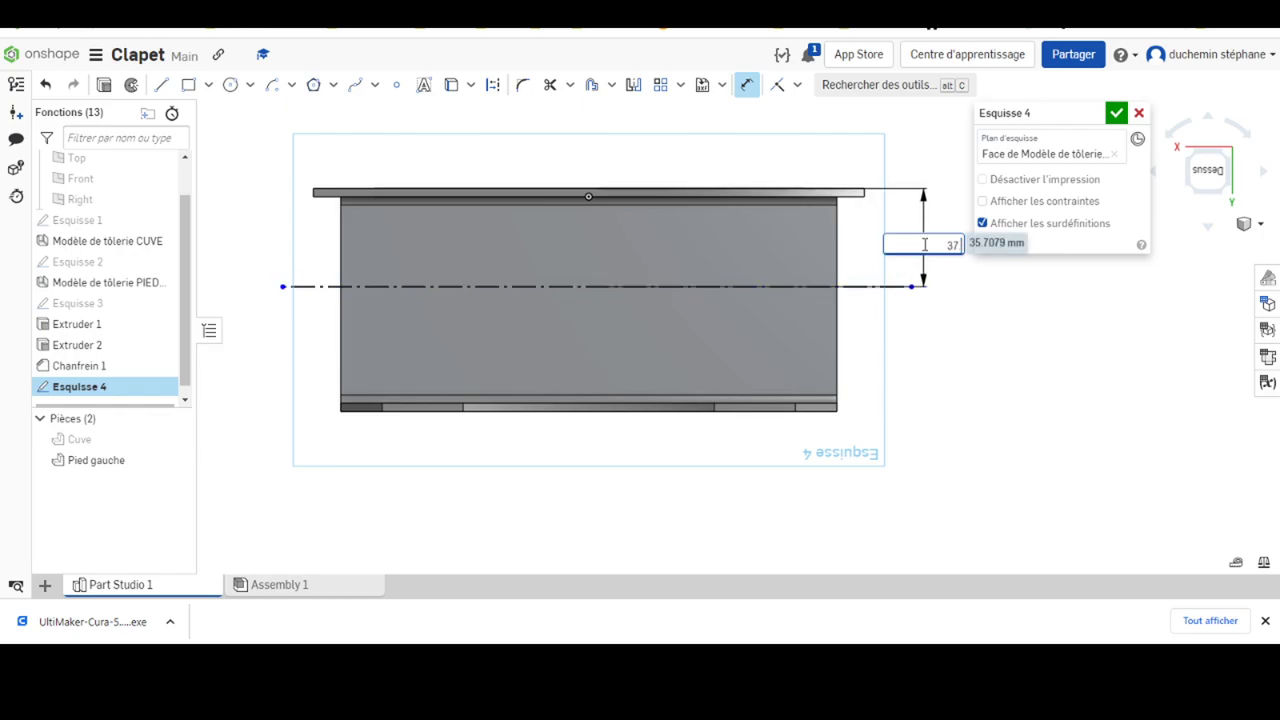
type(".5")
key("Return")
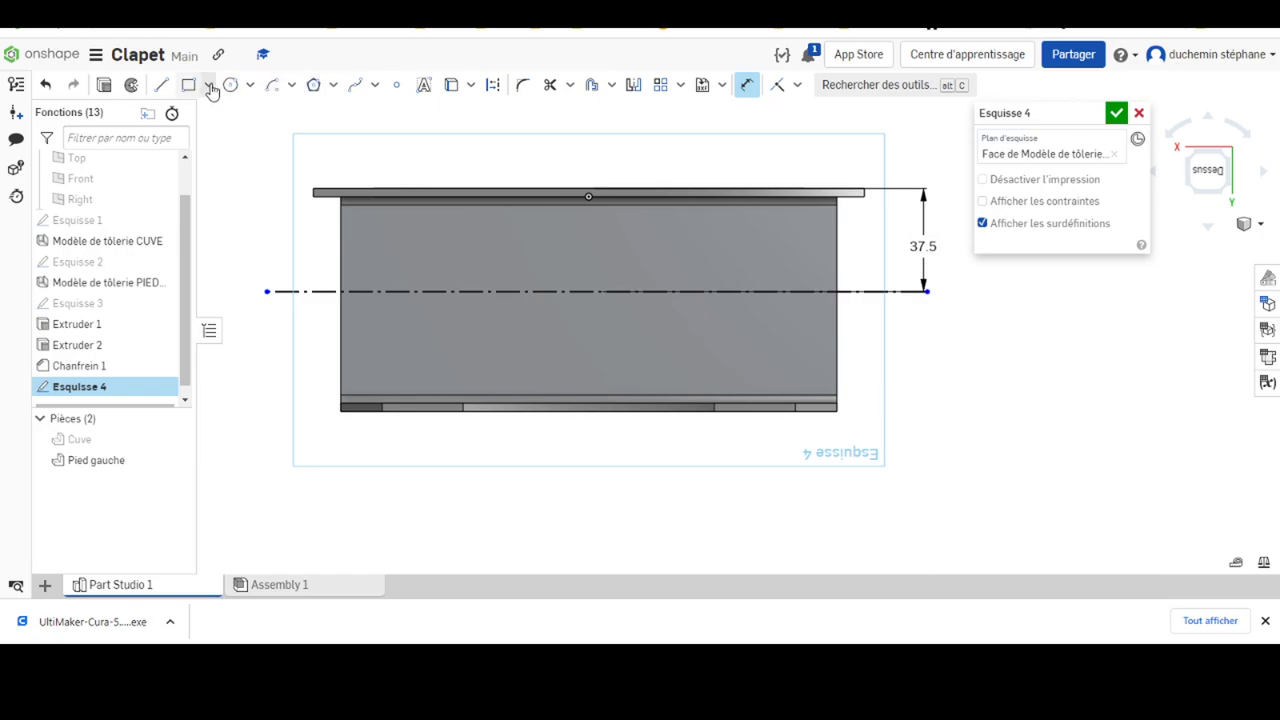
Draw a center-point rectangle centred on the construction line's midpoint
left_click(211, 90)
left_click(225, 142)
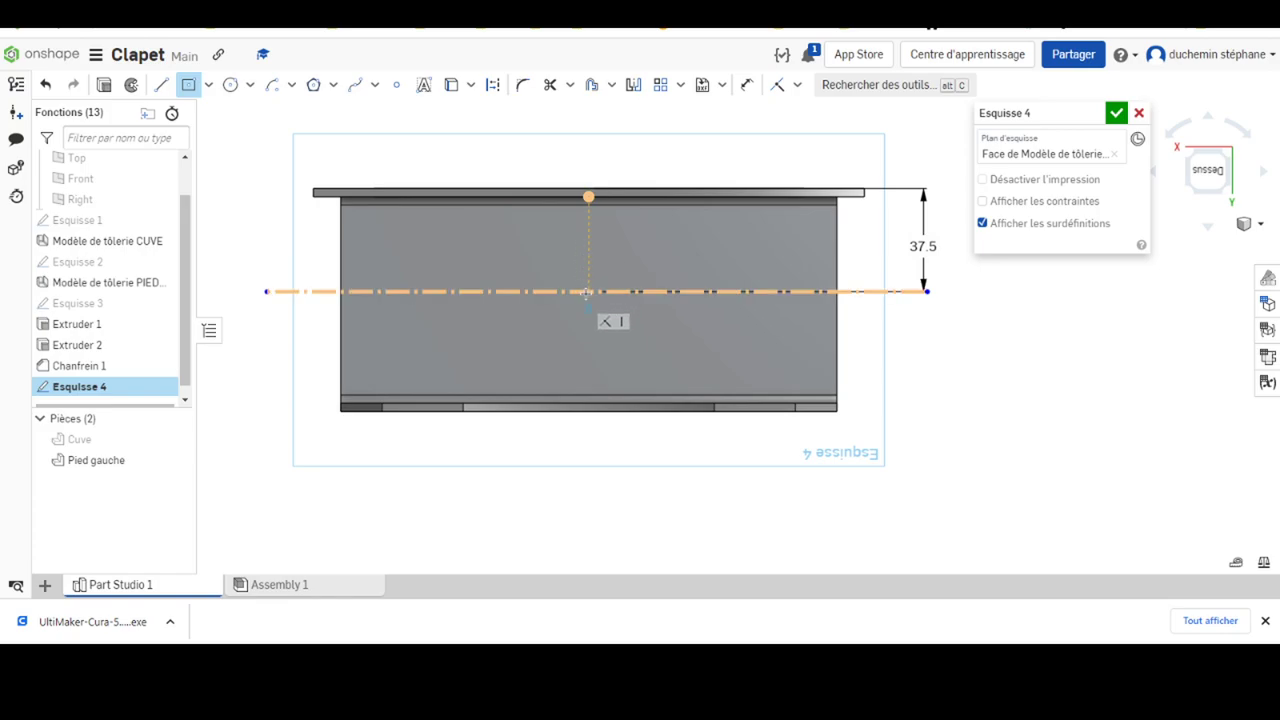
left_click(588, 292)
left_click(646, 343)
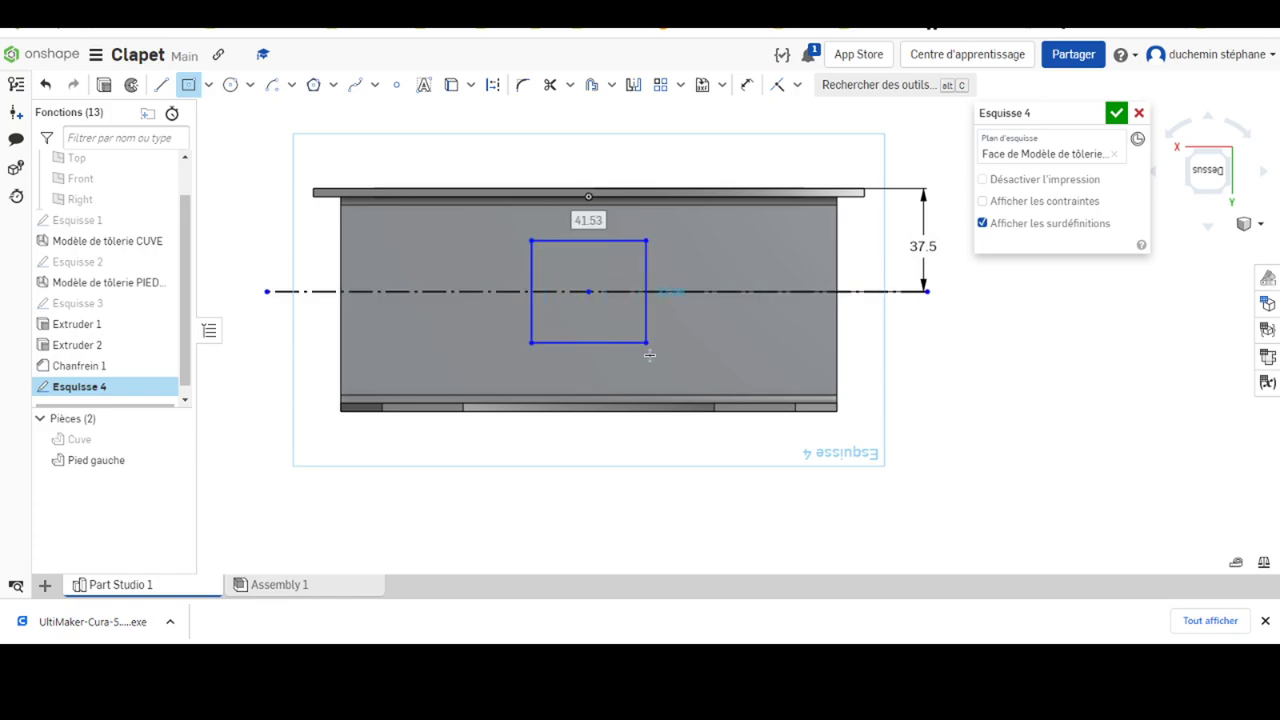
key("Escape")
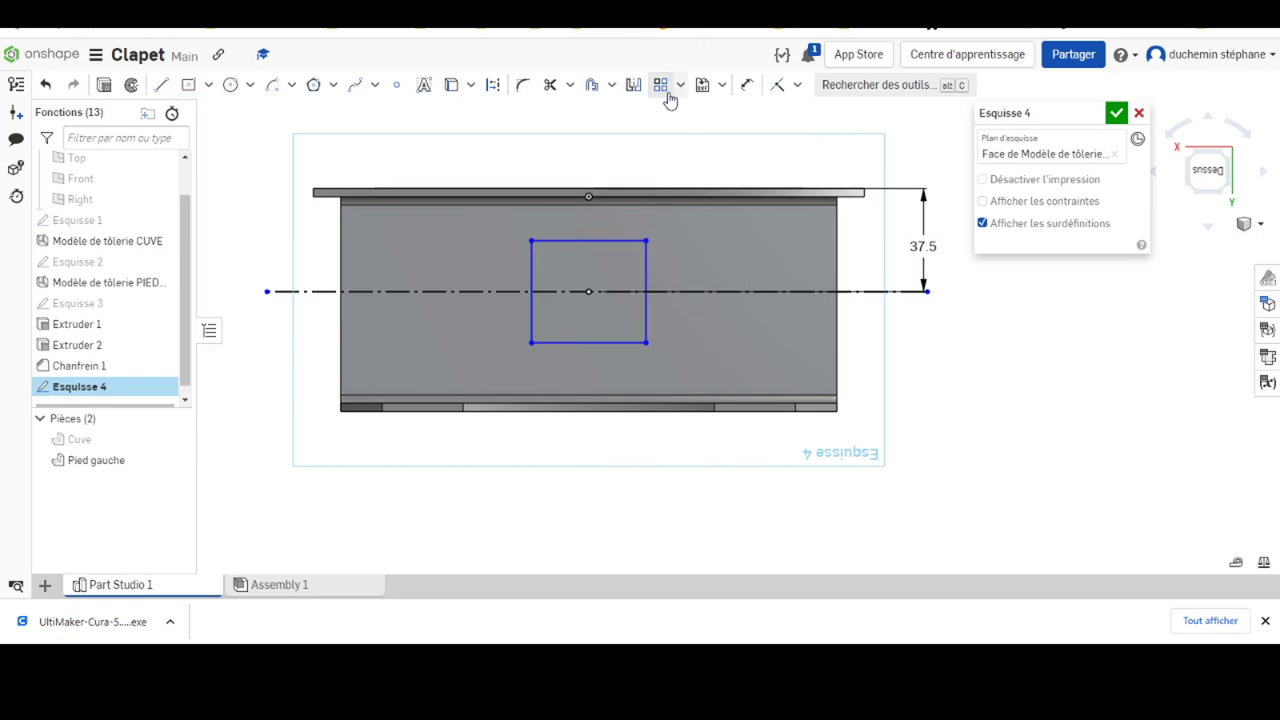
Dimension the rectangle's width and height to 30 mm each
left_click(748, 86)
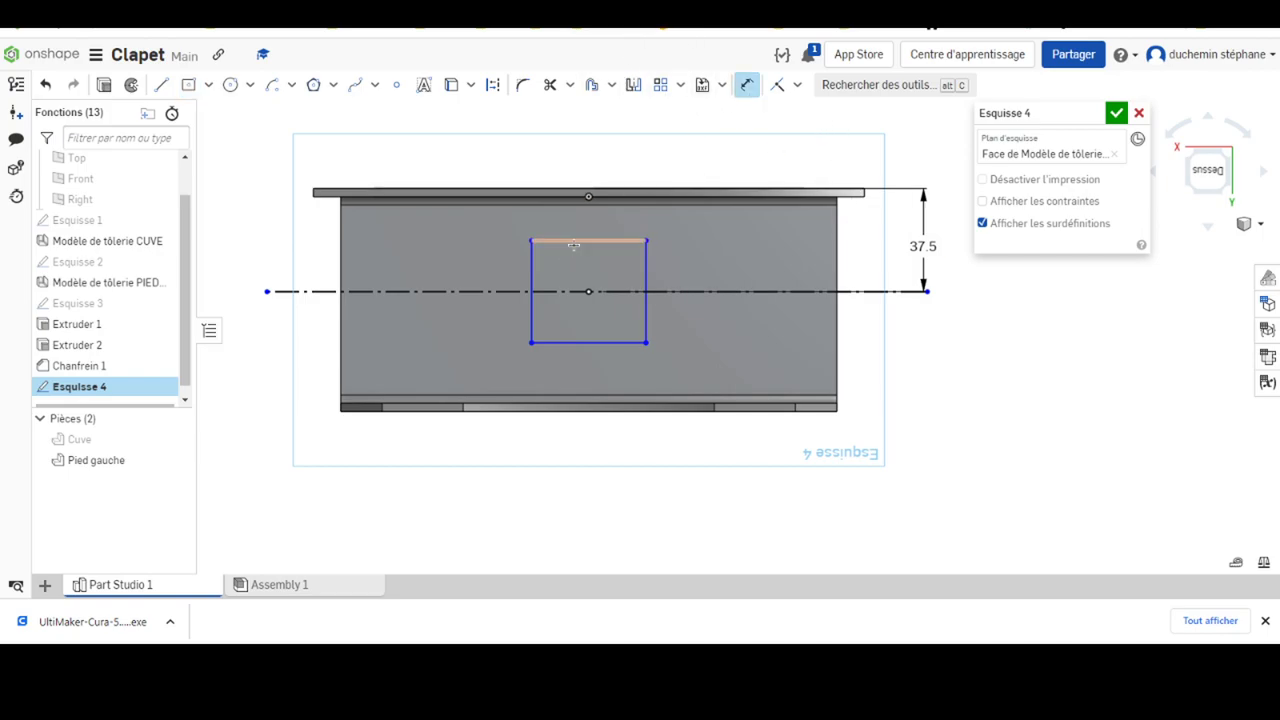
left_click(578, 241)
left_click(580, 150)
type("30")
key("Return")
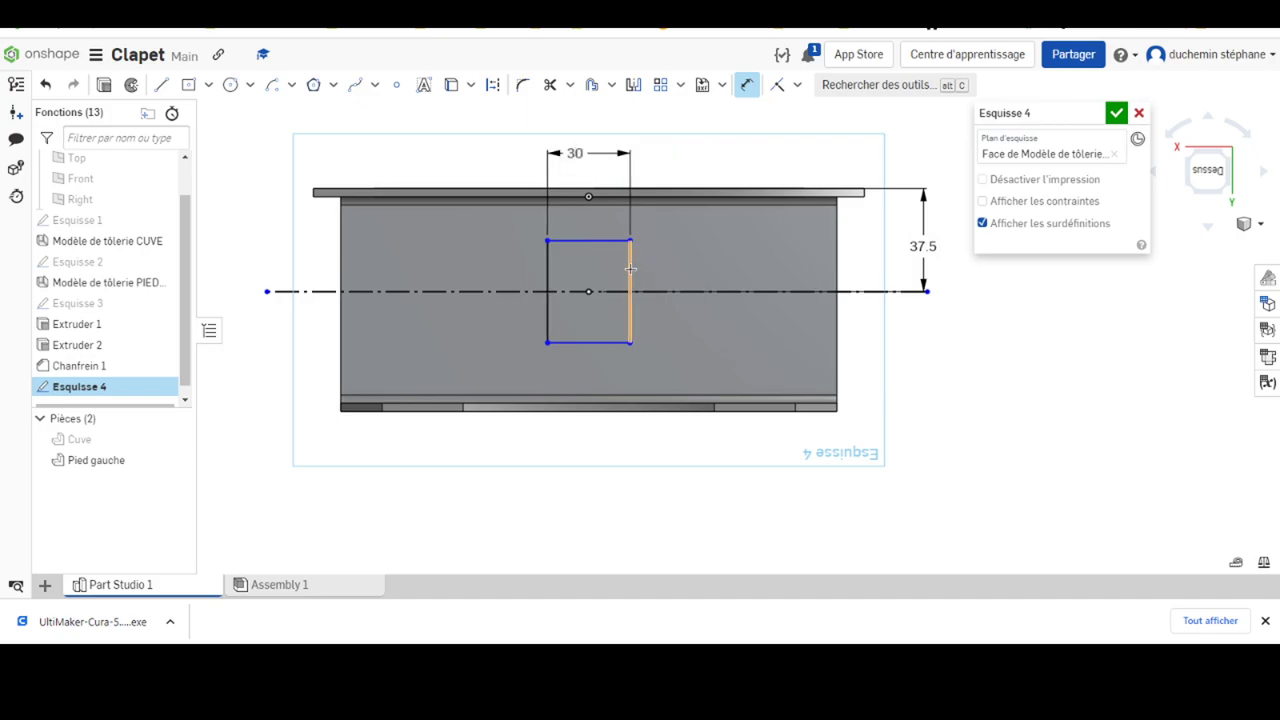
left_click(630, 268)
left_click(874, 284)
type("30")
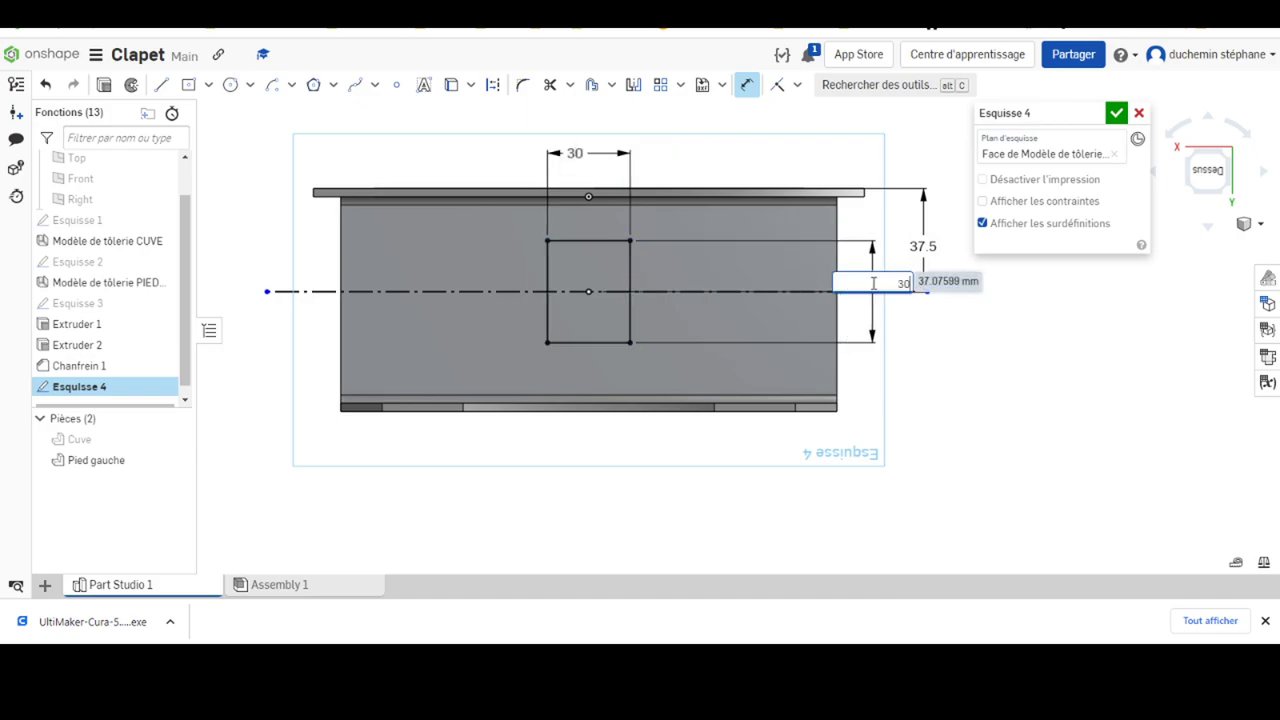
key("Return")
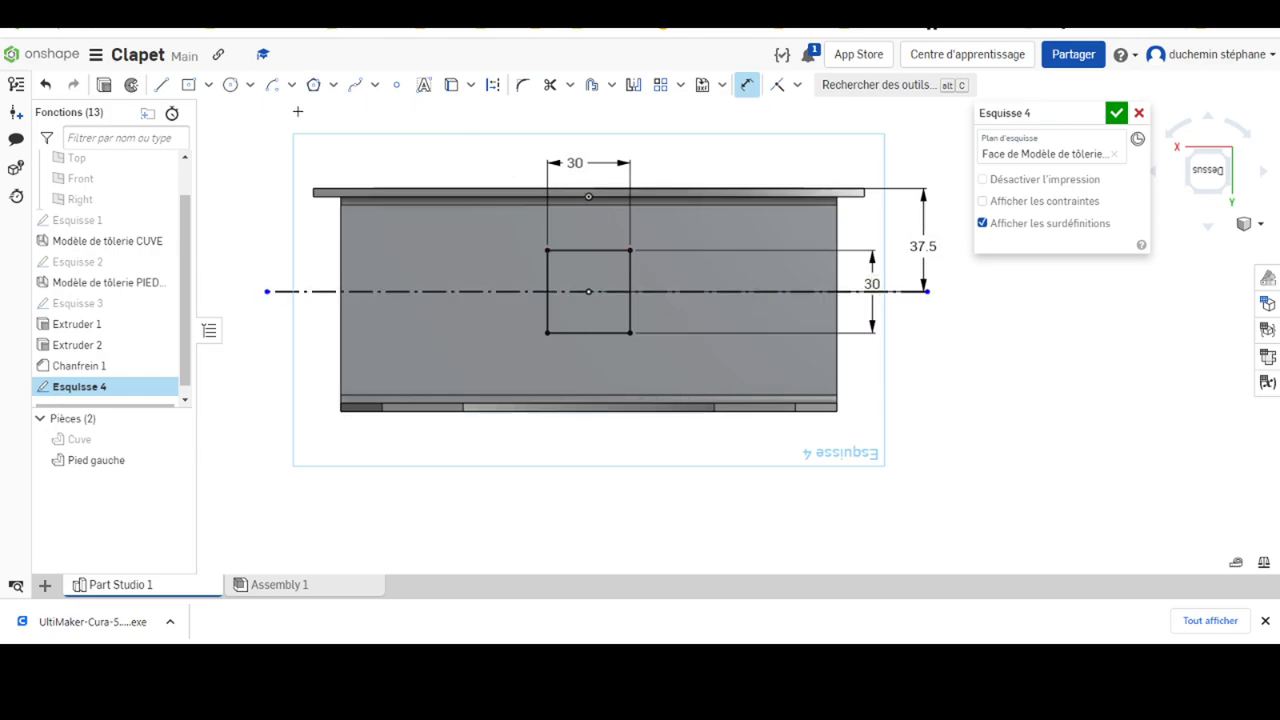
left_click(272, 85)
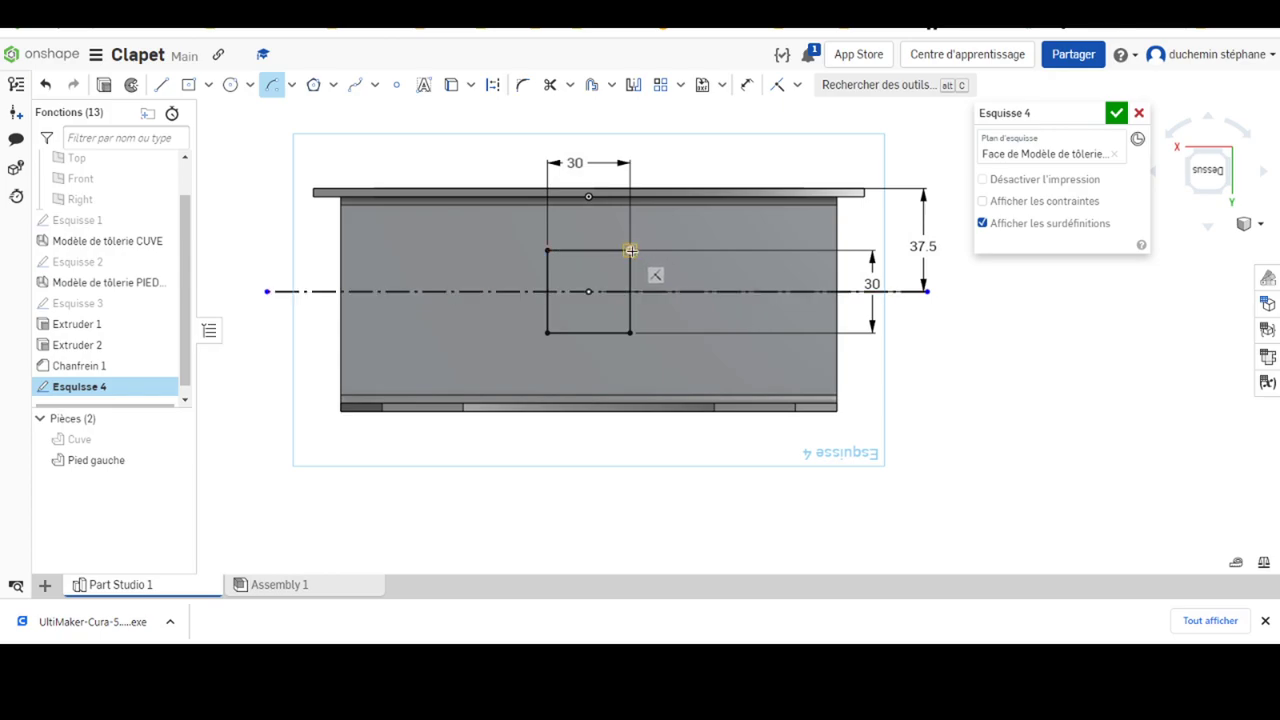
Add sketch fillets to the 30 mm square's top-right and bottom-left corners
left_click(631, 250)
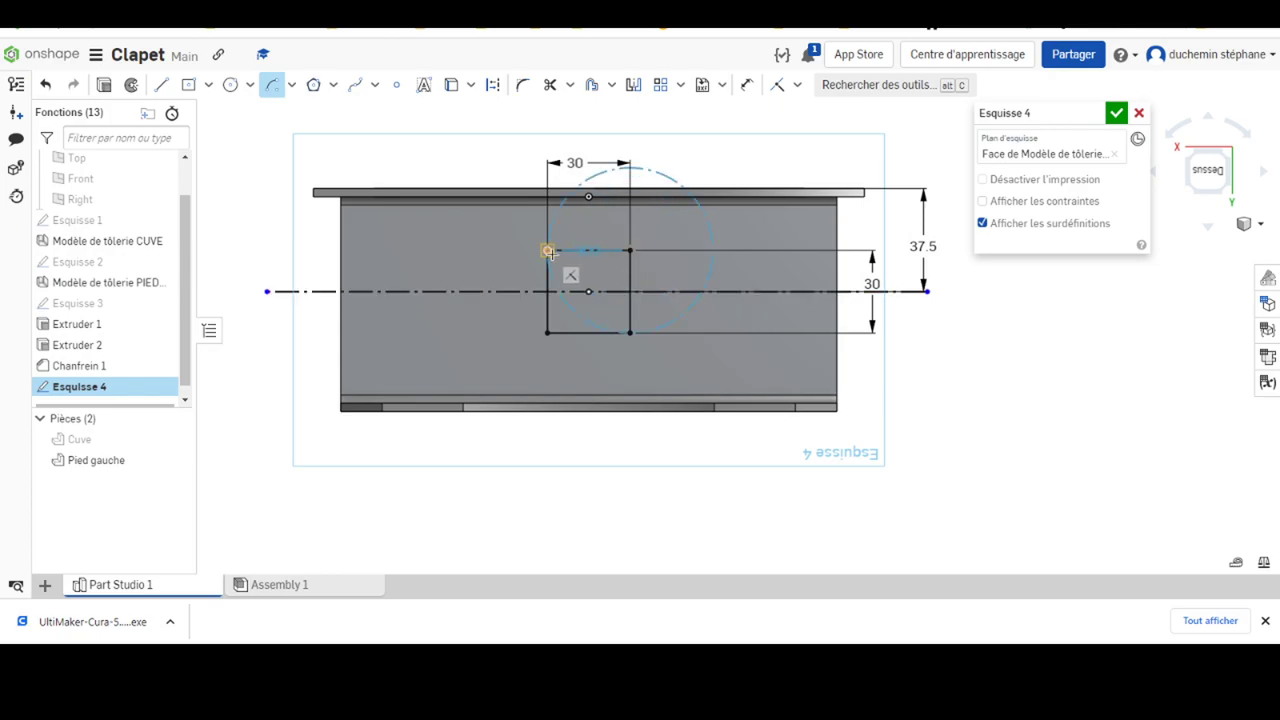
key("Escape")
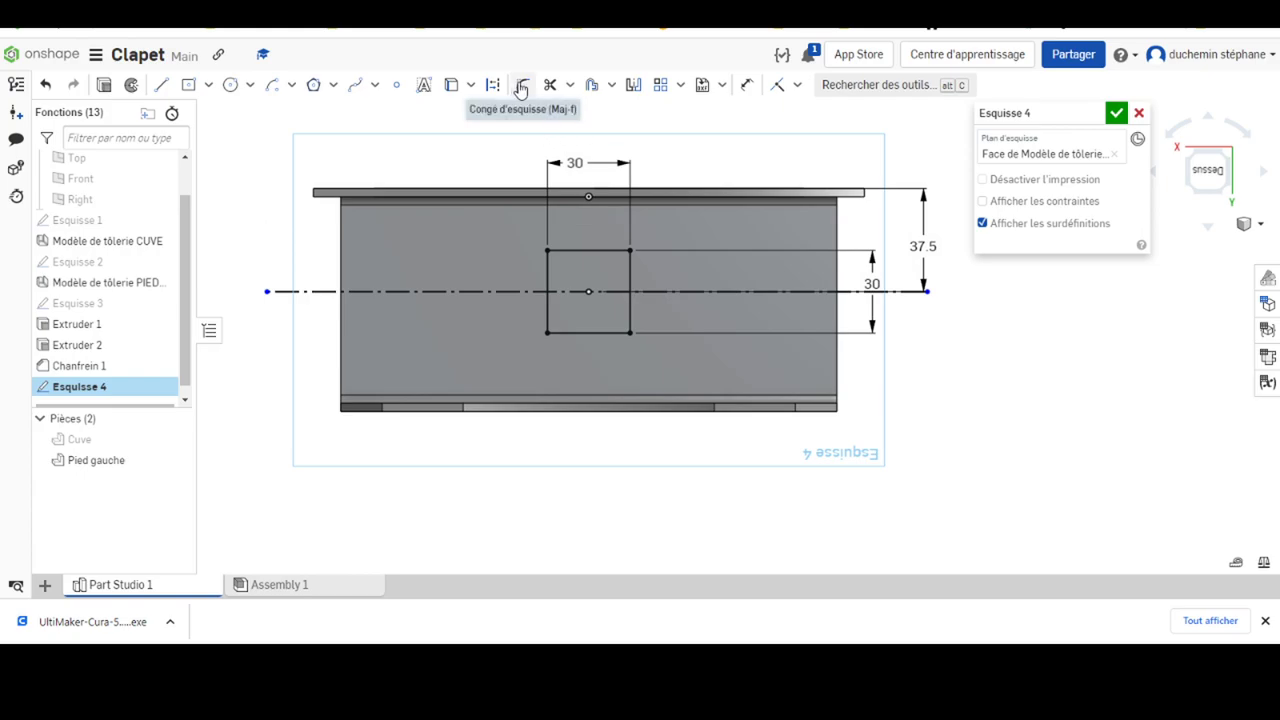
left_click(521, 89)
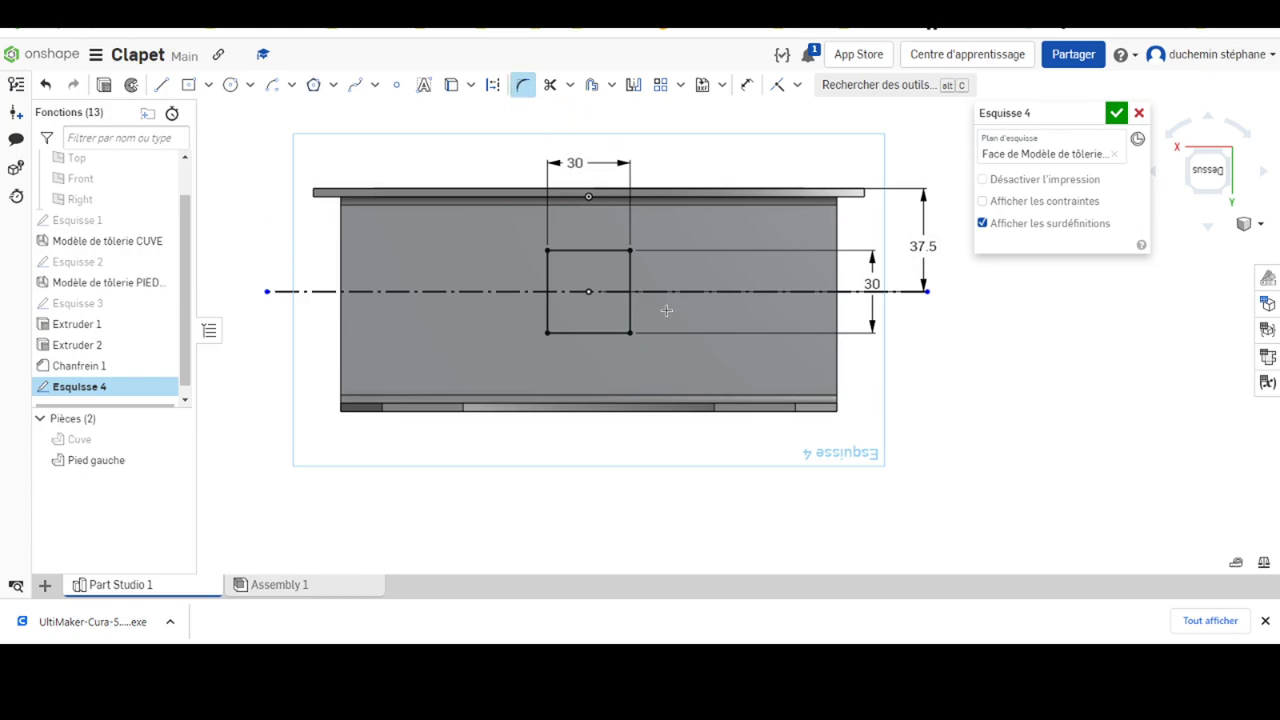
left_click(630, 250)
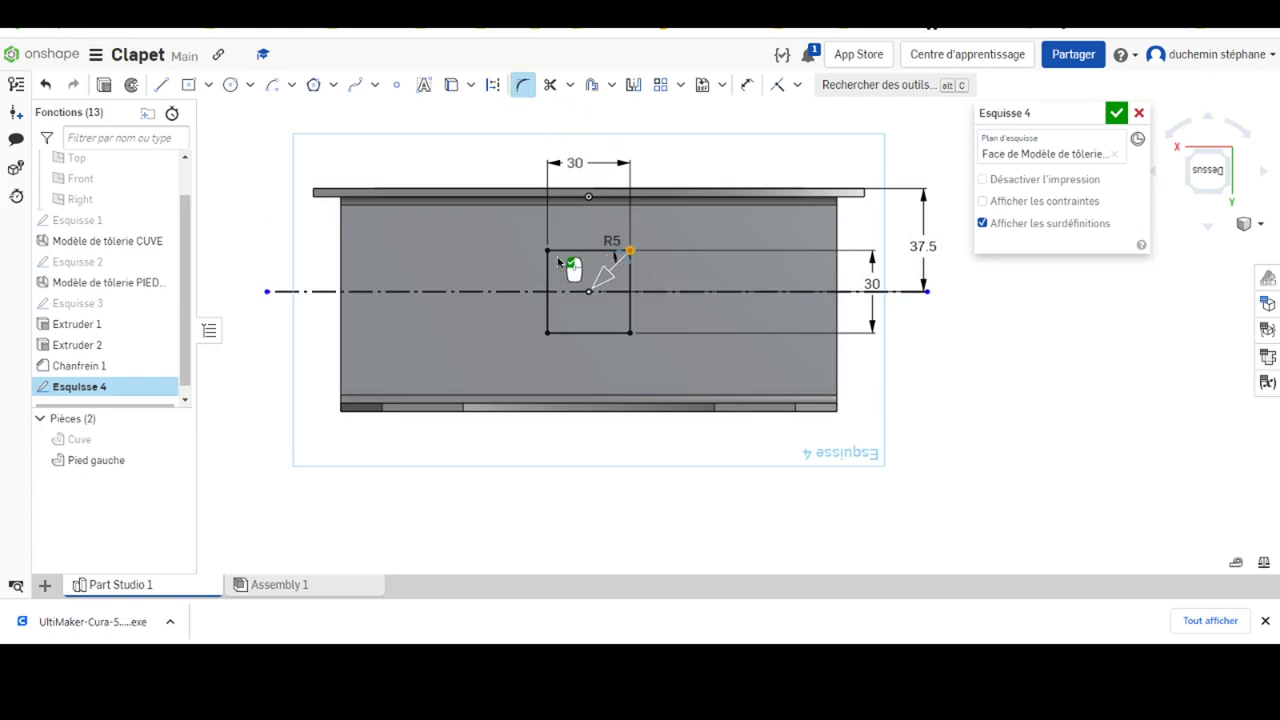
left_click(547, 334)
Change the R5 corner fillet radius to 3 mm
double_click(612, 241)
type("3")
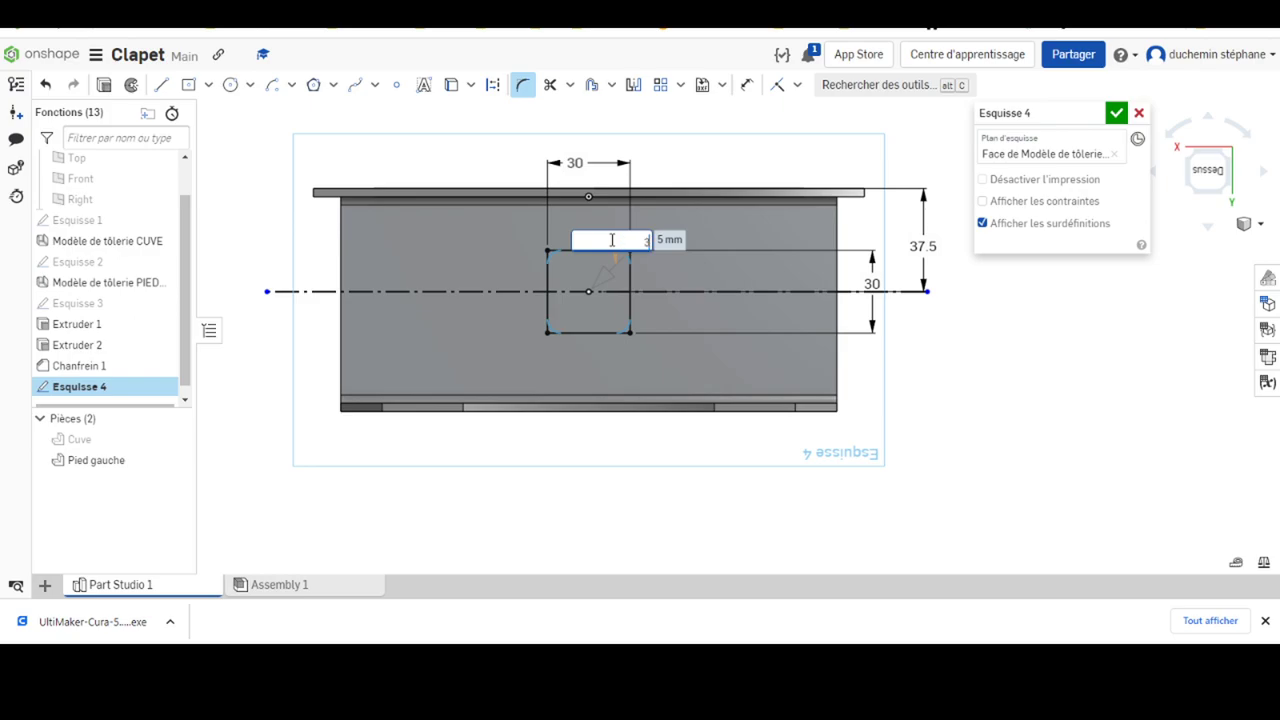
key("Return")
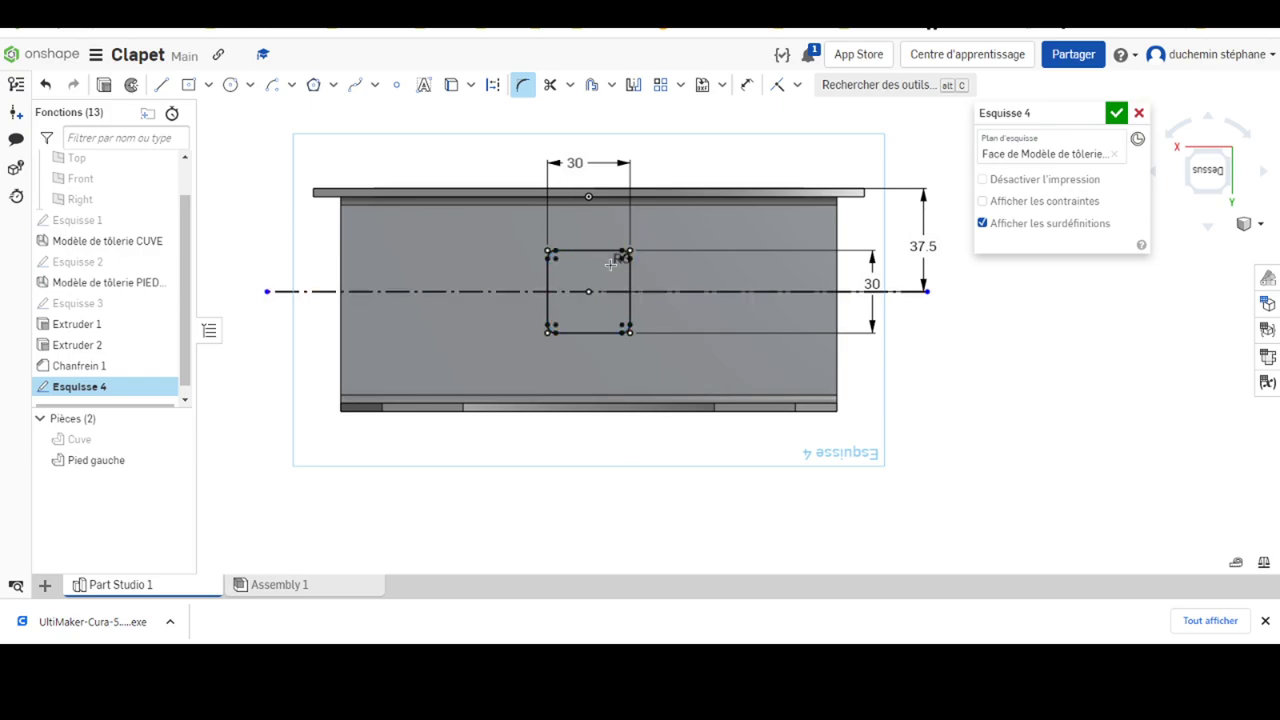
scroll(610, 263, "up", 3)
scroll(630, 250, "up", 2)
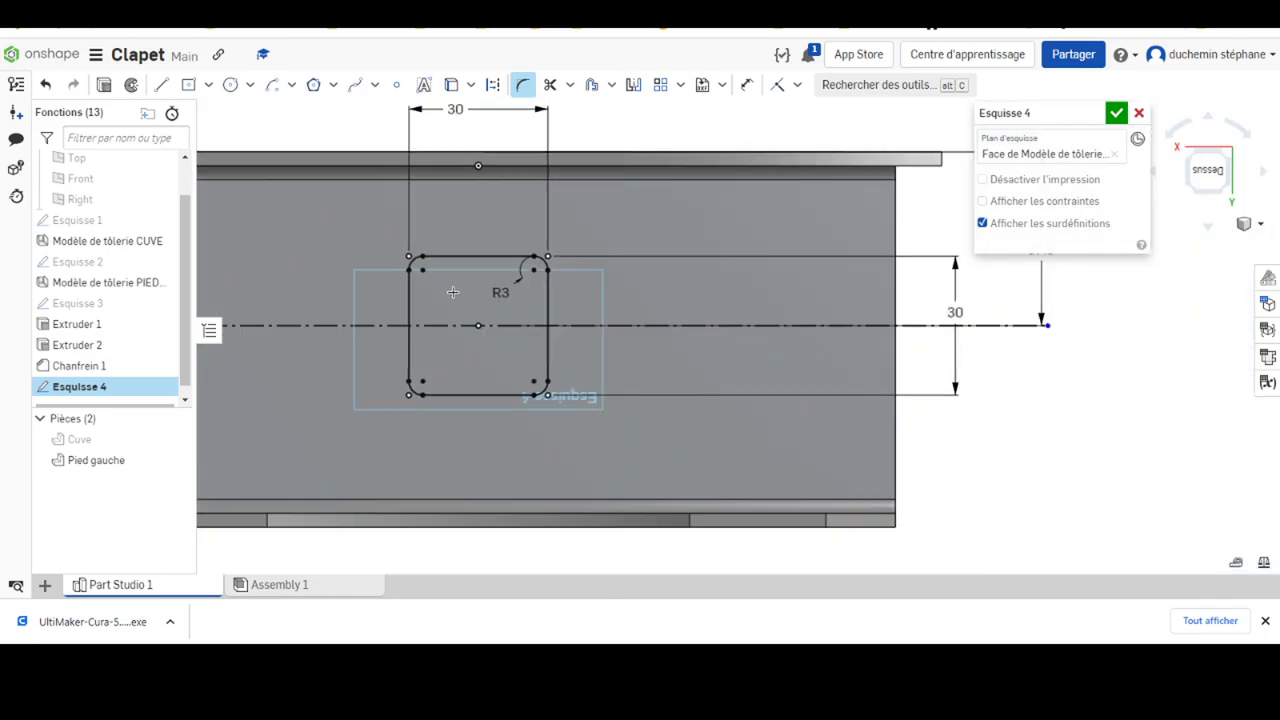
scroll(560, 325, "down", 3)
scroll(560, 325, "down", 2)
middle_click_drag(552, 331, 615, 346)
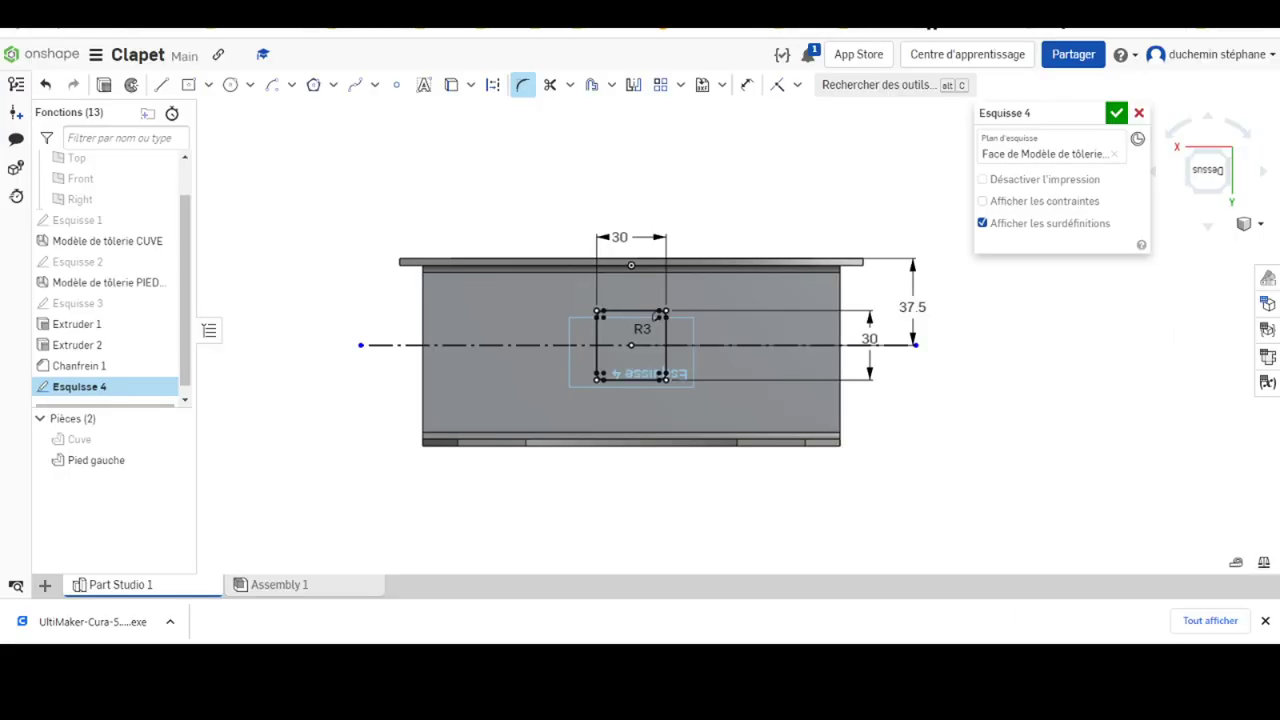
Draw a horizontal line right of the square and mirror it about the centreline
left_click(161, 84)
scroll(960, 396, "up", 3)
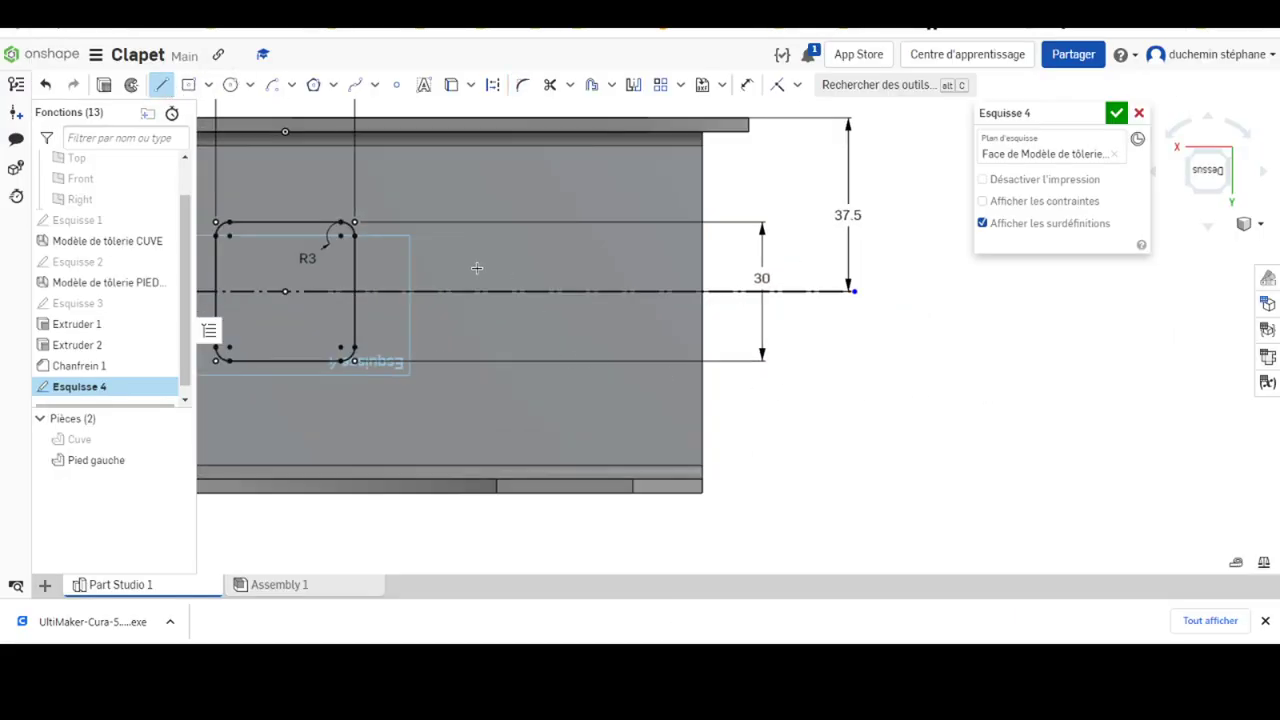
left_click_drag(473, 269, 611, 269)
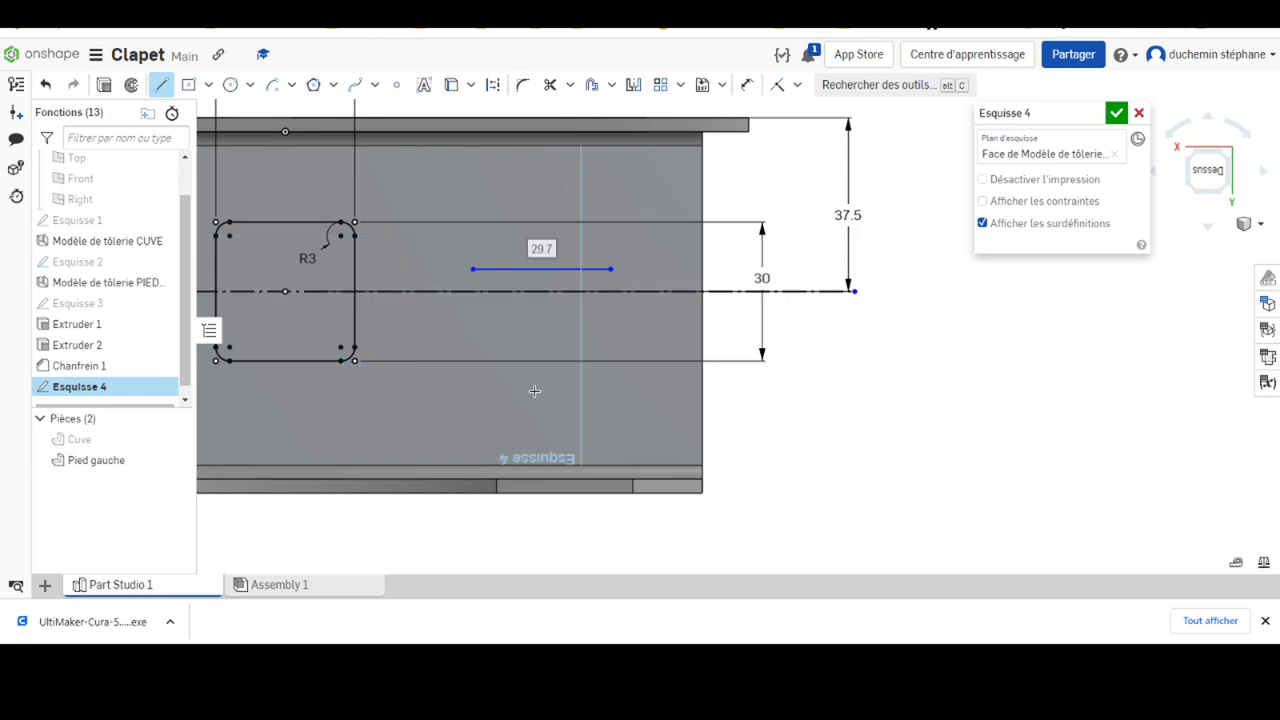
left_click(634, 88)
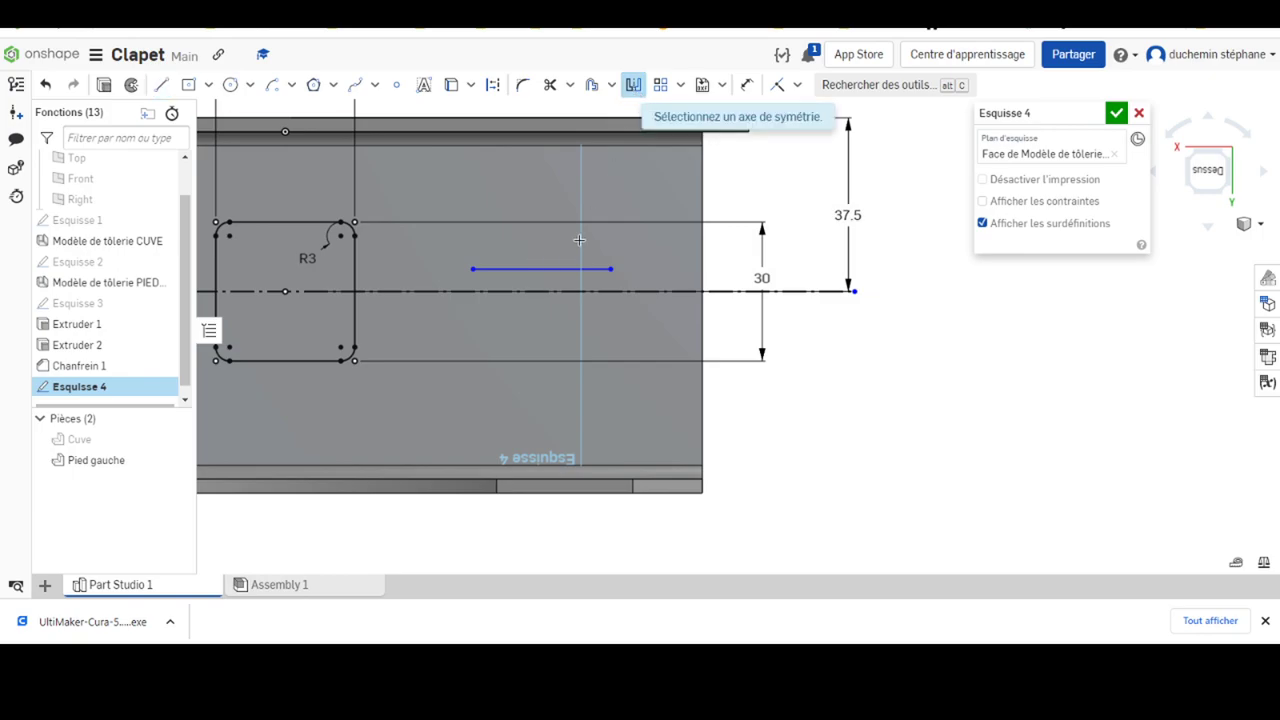
left_click(494, 292)
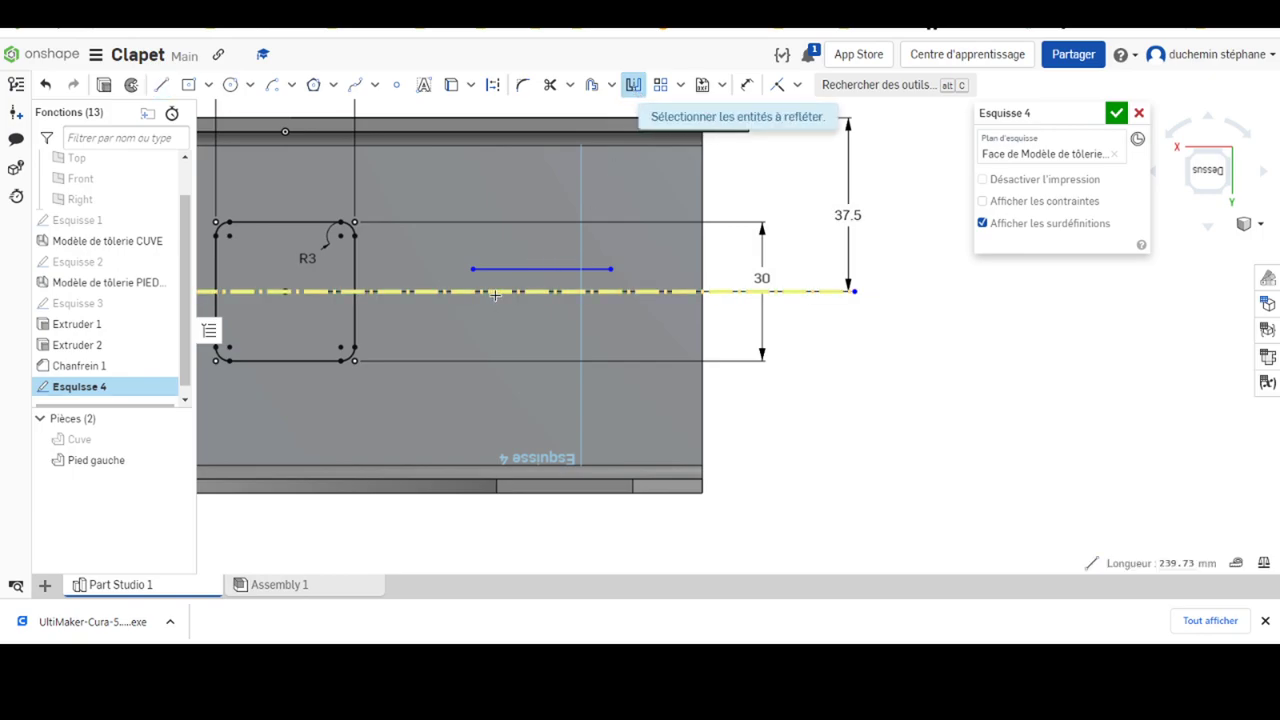
left_click(497, 269)
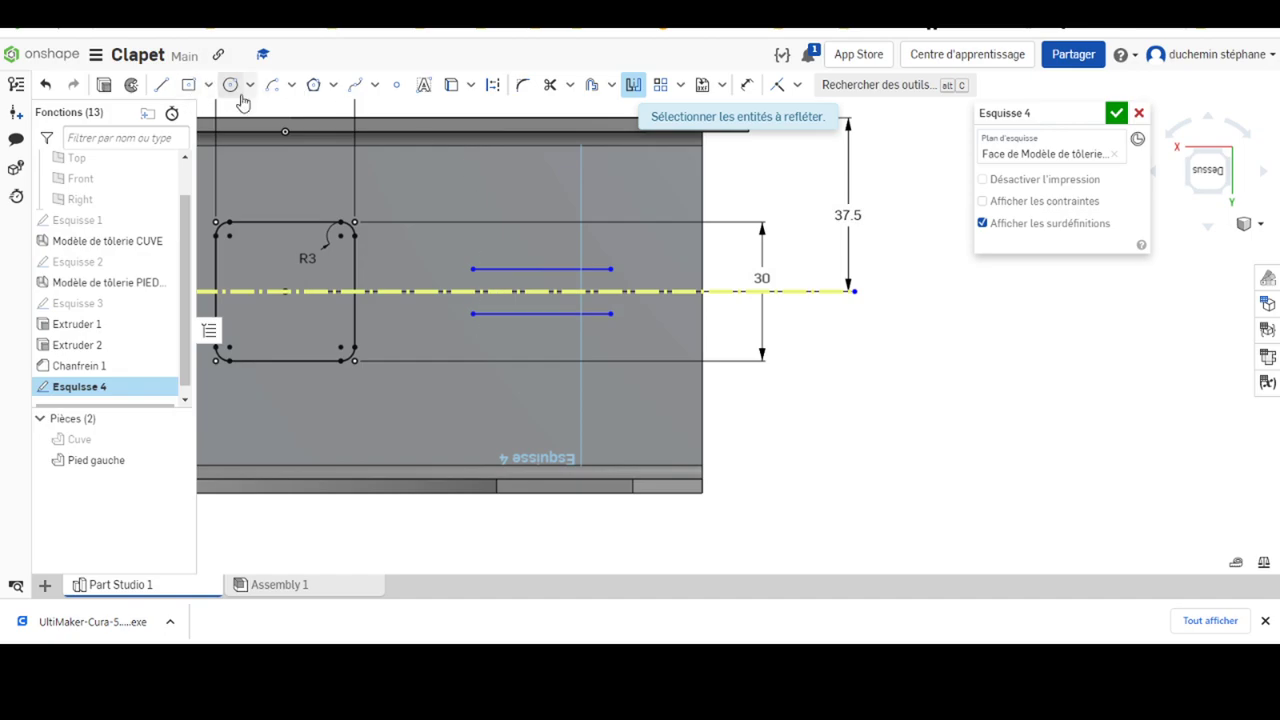
Close both ends of the two lines with tangent arcs to form a slot
left_click(289, 88)
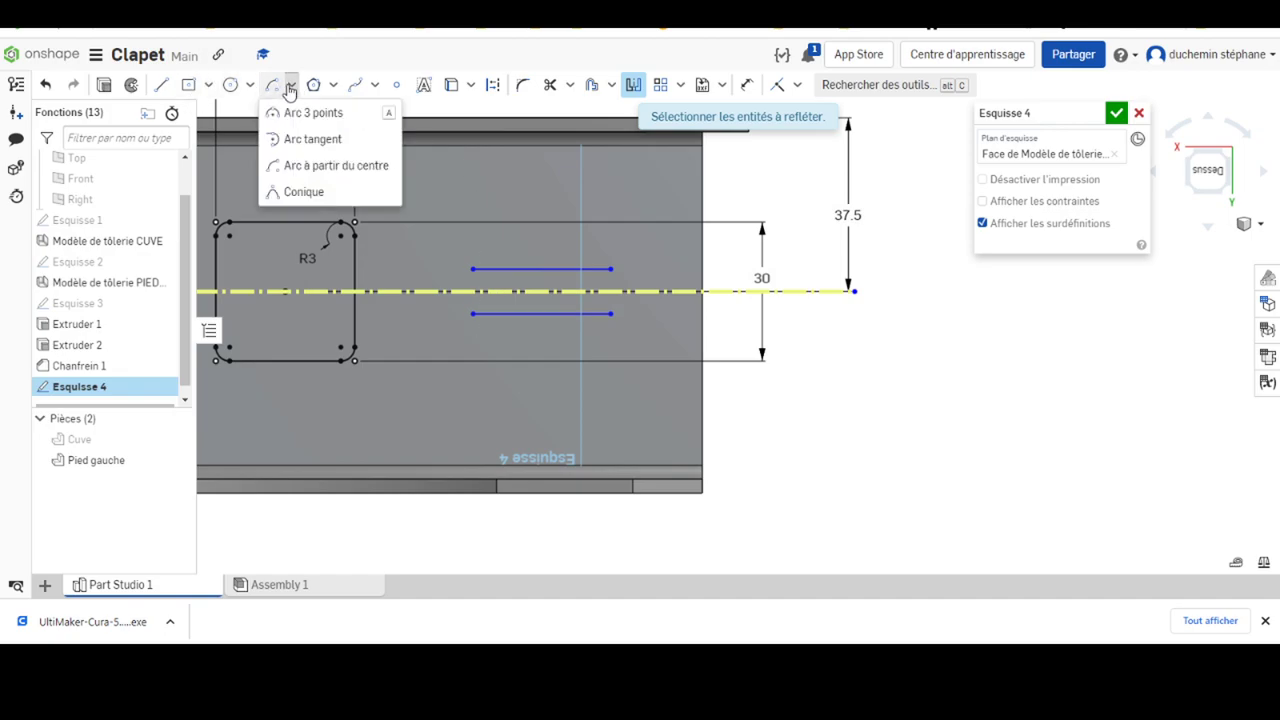
left_click(317, 139)
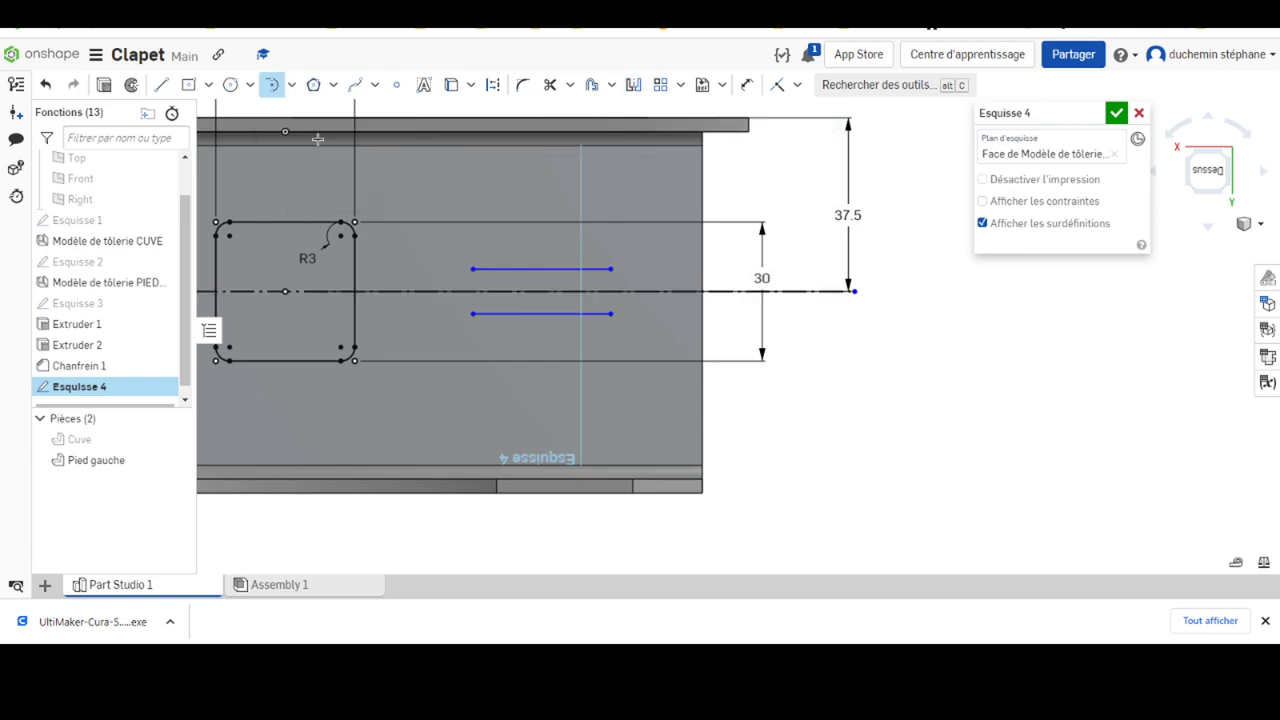
left_click(472, 268)
left_click(472, 313)
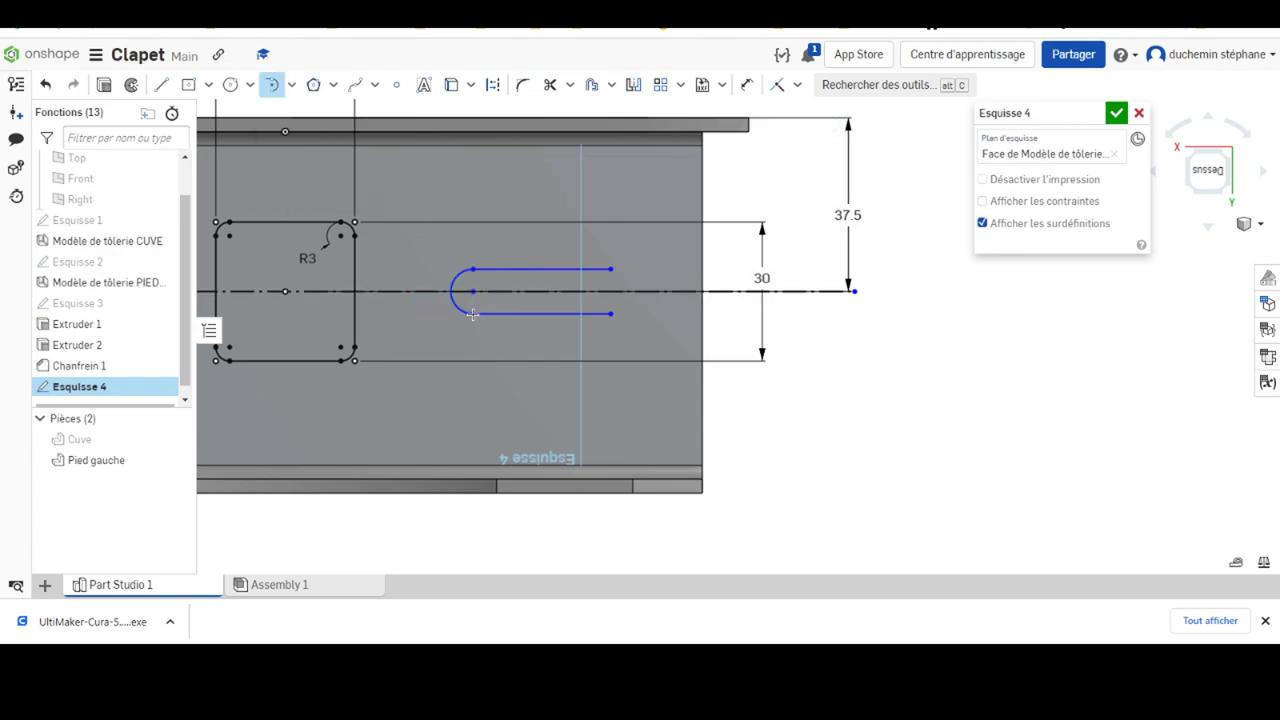
left_click(612, 314)
left_click(611, 268)
key("Escape")
Dimension the slot's top line to 27.5
left_click(750, 88)
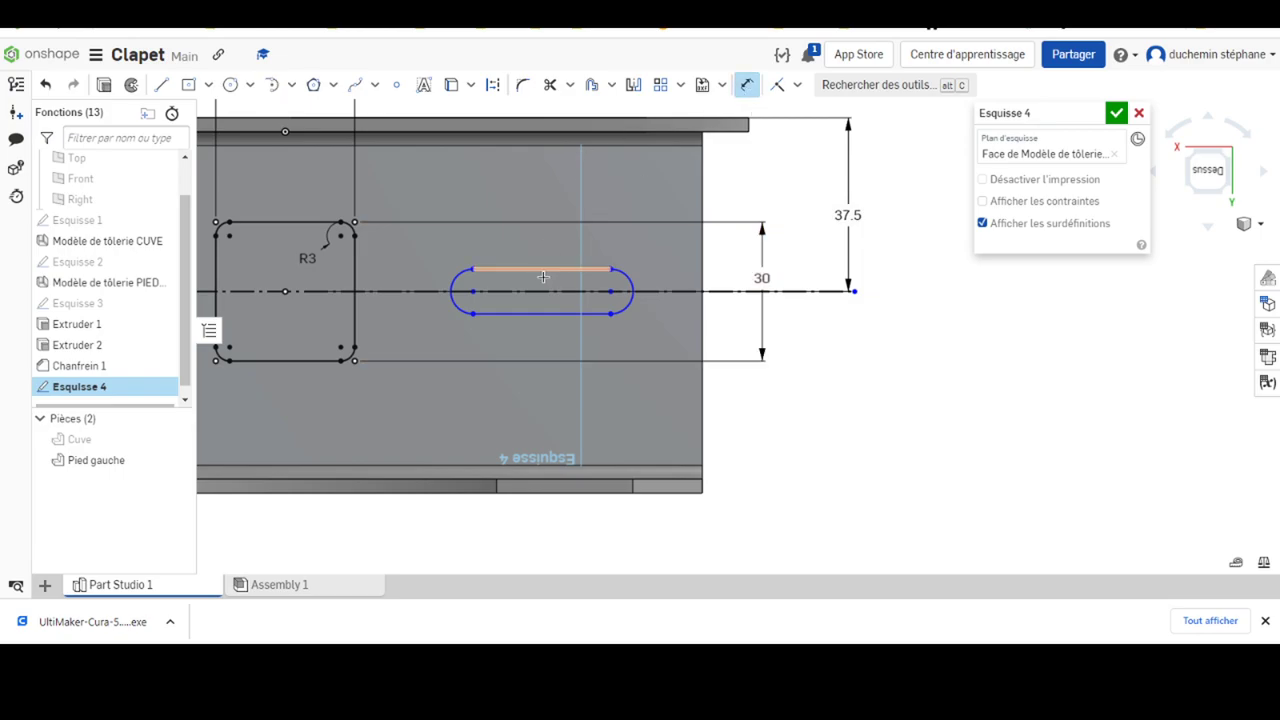
left_click(530, 270)
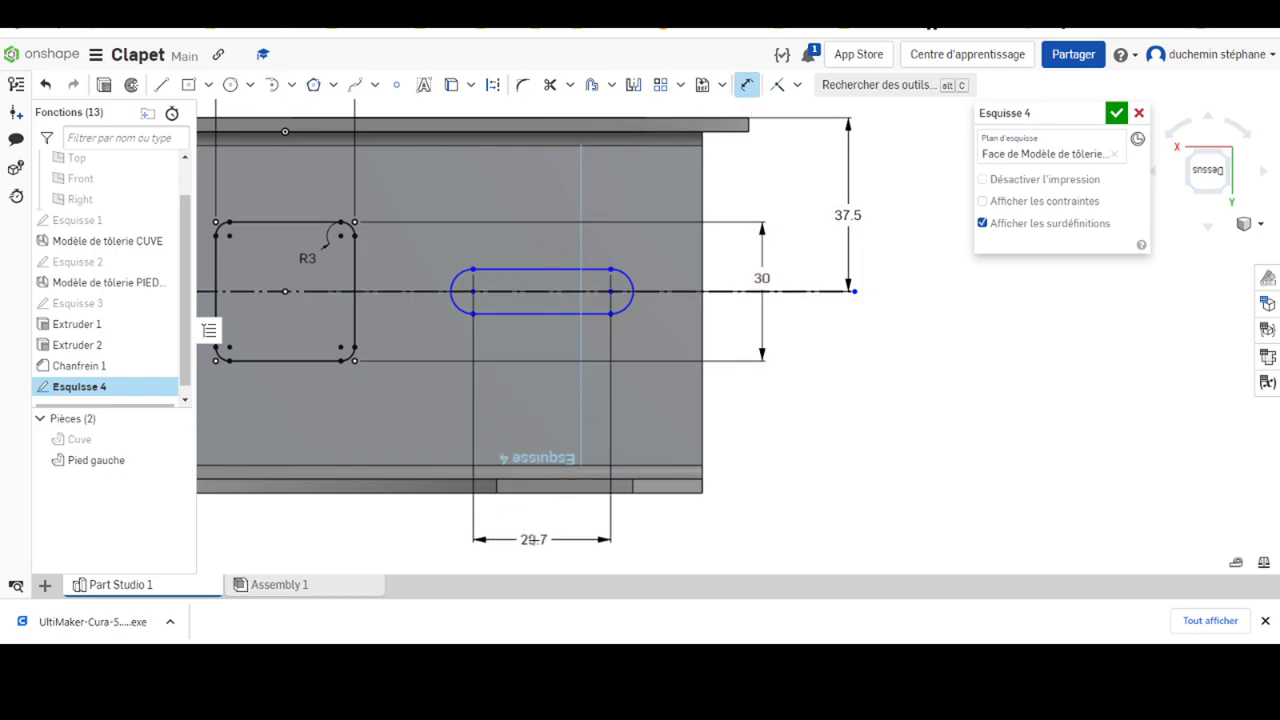
left_click(535, 539)
type("27.5")
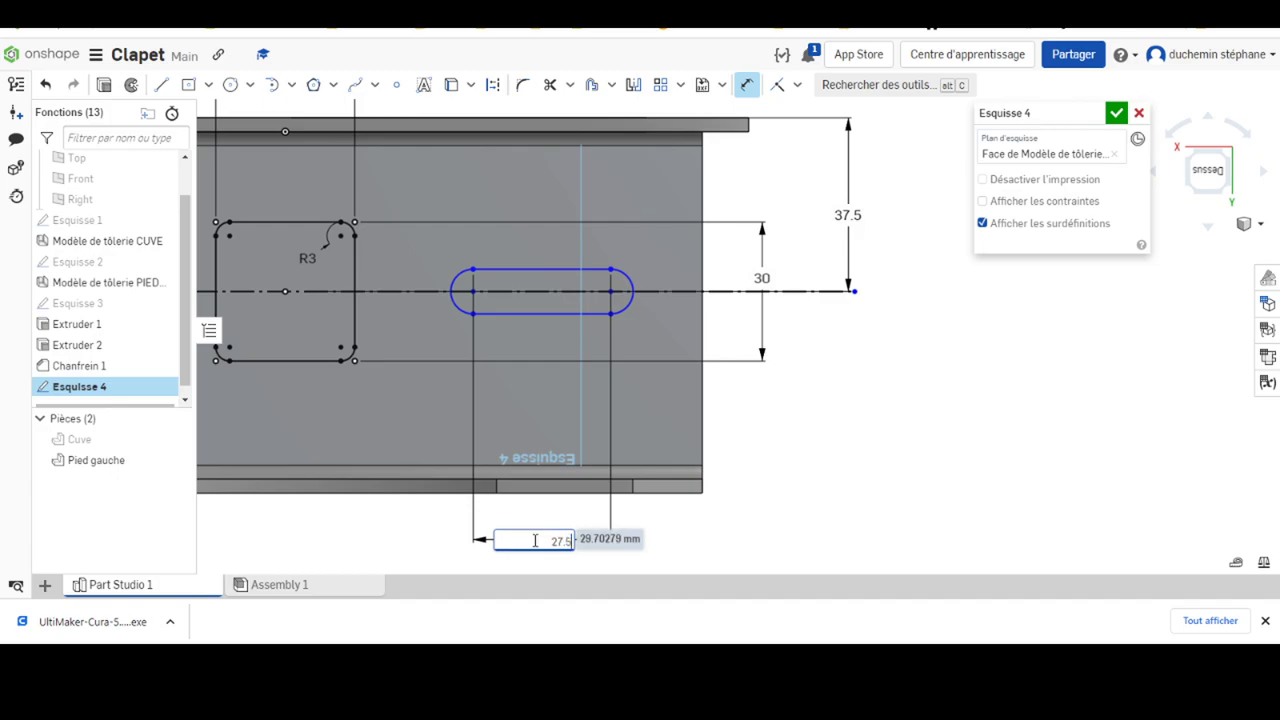
key("Return")
scroll(518, 450, "up", 3)
scroll(510, 300, "down", 2)
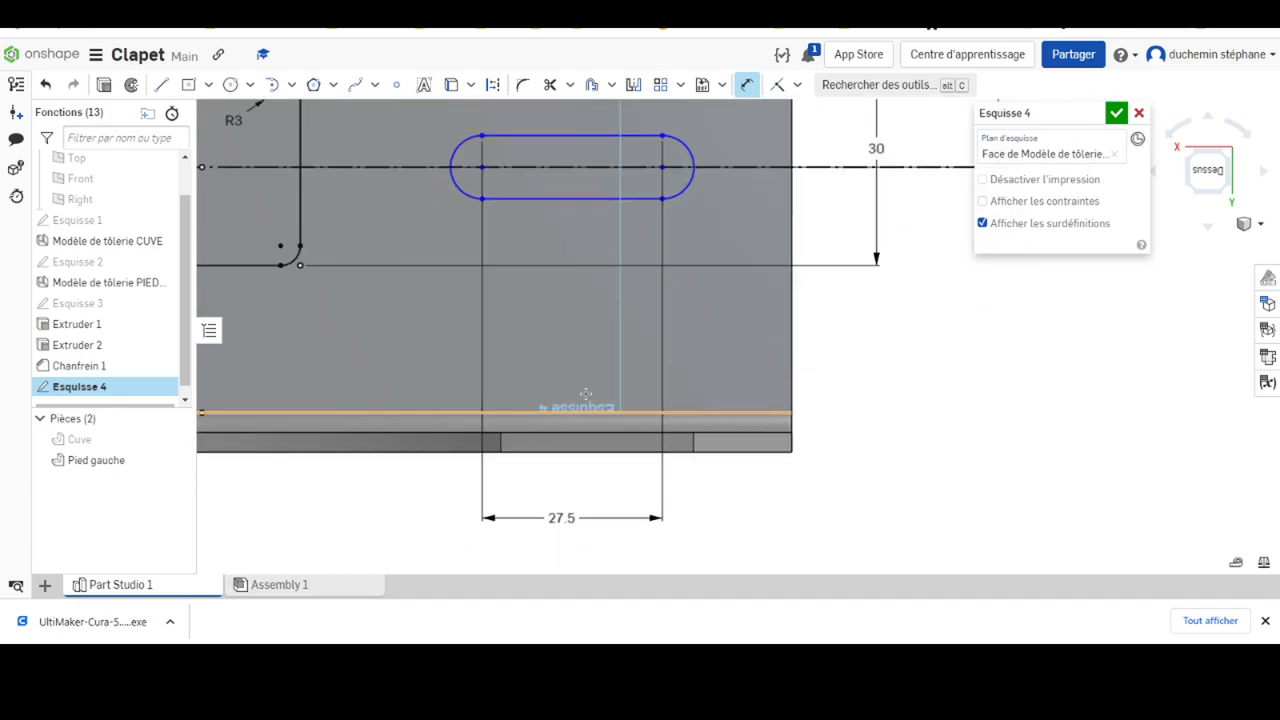
scroll(505, 270, "down", 3)
scroll(503, 265, "down", 1)
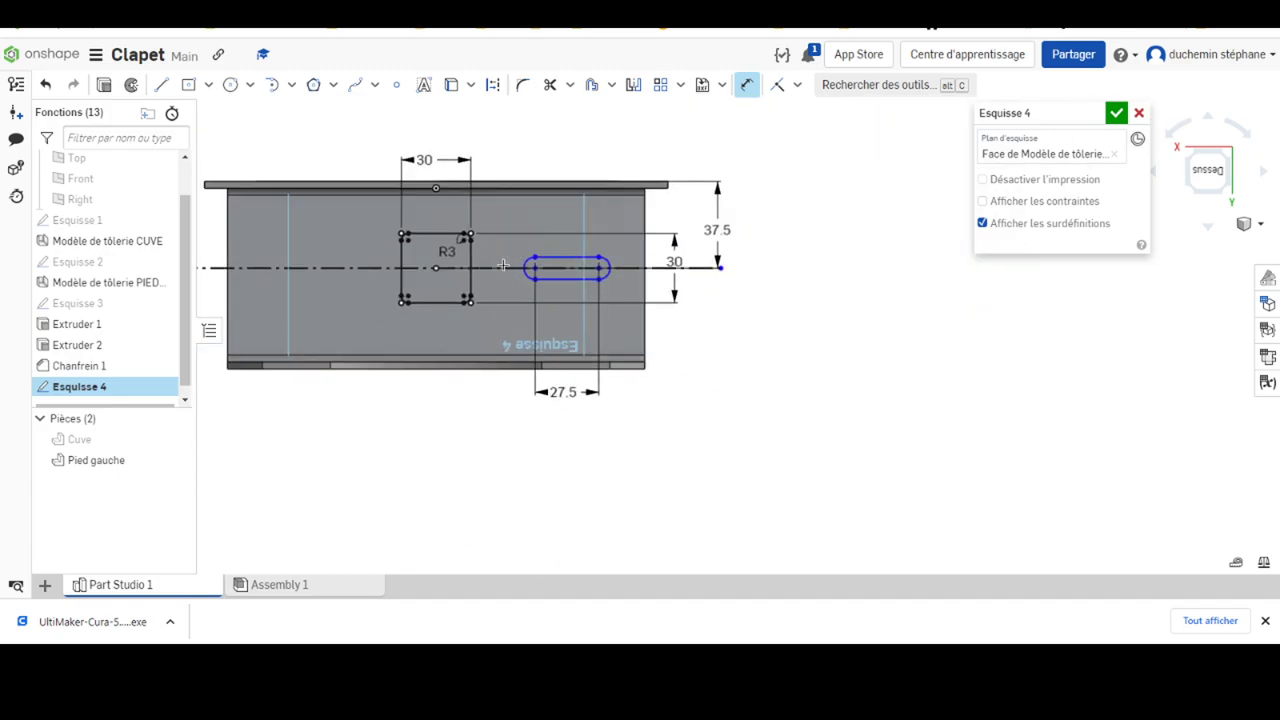
Mirror the slot about the Right plane onto the square's left side
left_click(634, 86)
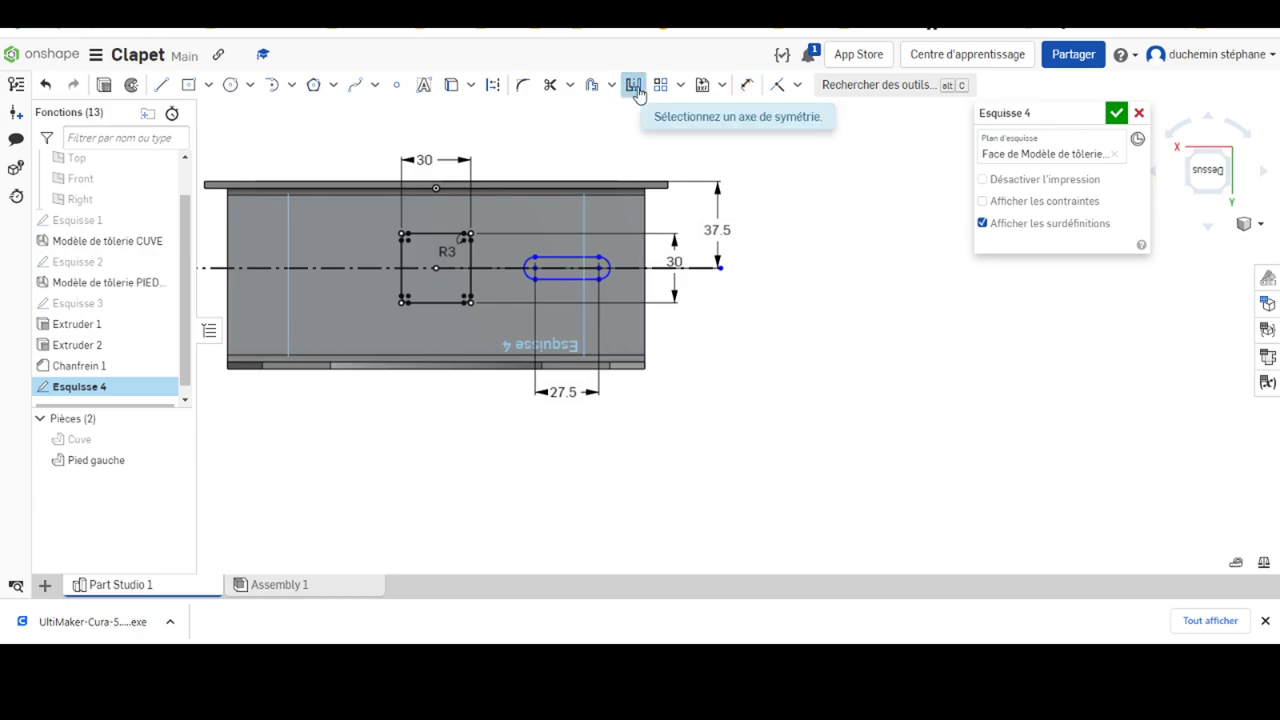
scroll(436, 207, "down", 3)
scroll(430, 203, "down", 2)
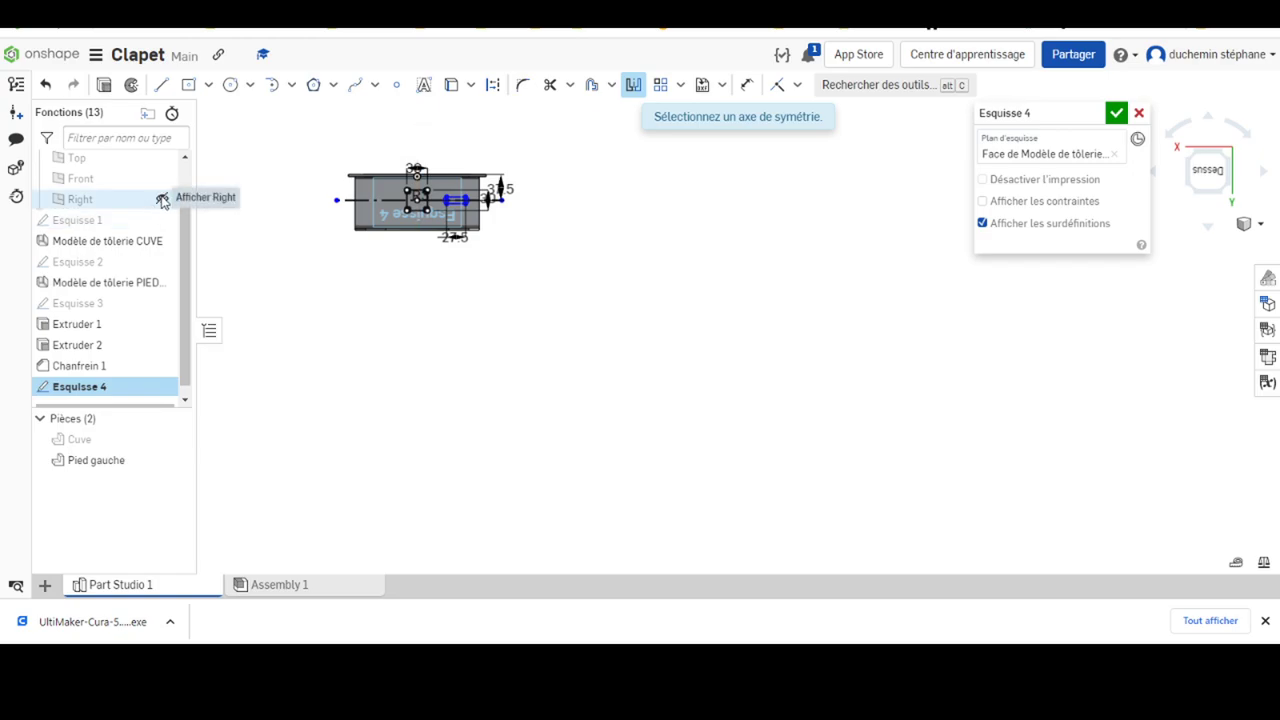
left_click(163, 200)
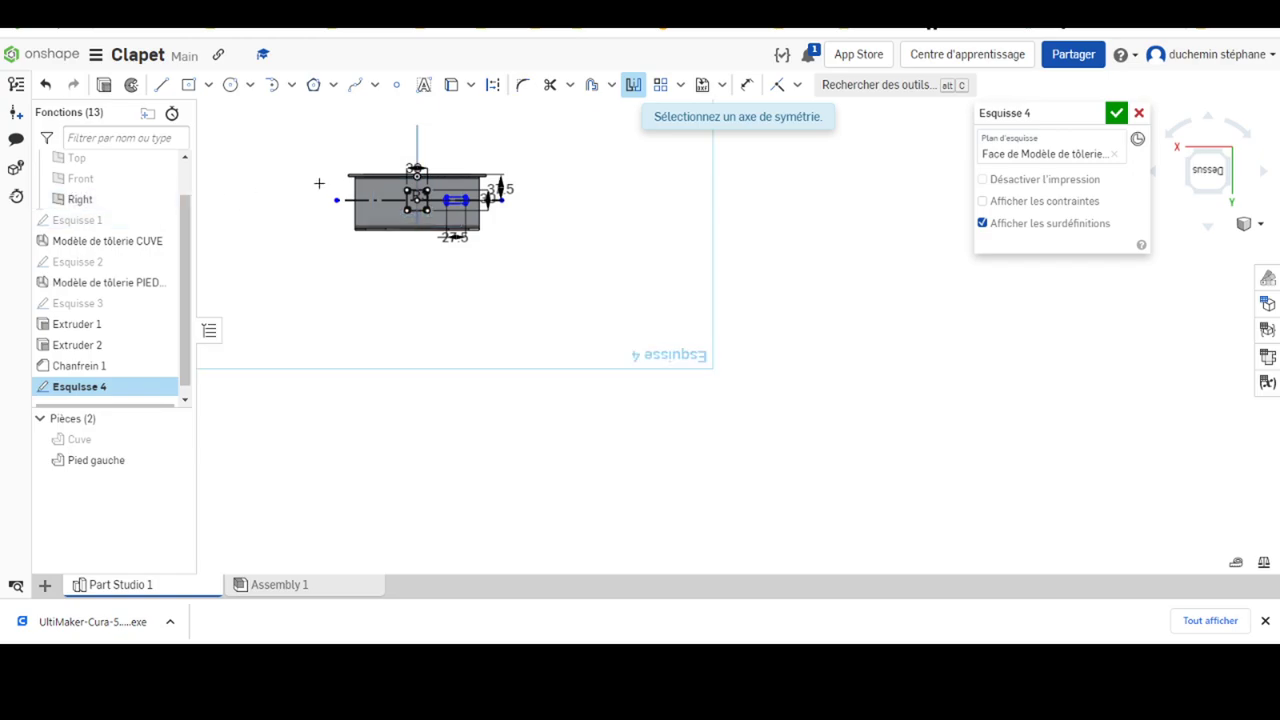
left_click(417, 144)
scroll(370, 150, "up", 3)
scroll(466, 255, "up", 2)
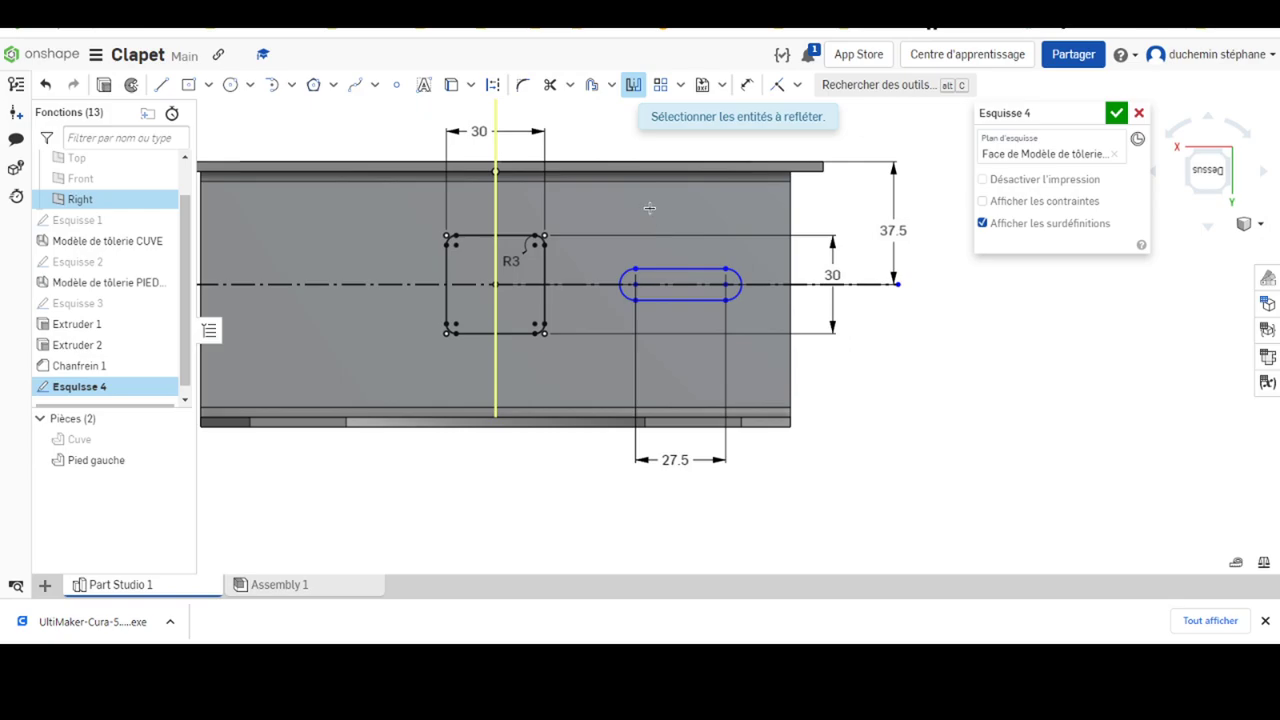
left_click_drag(595, 208, 766, 372)
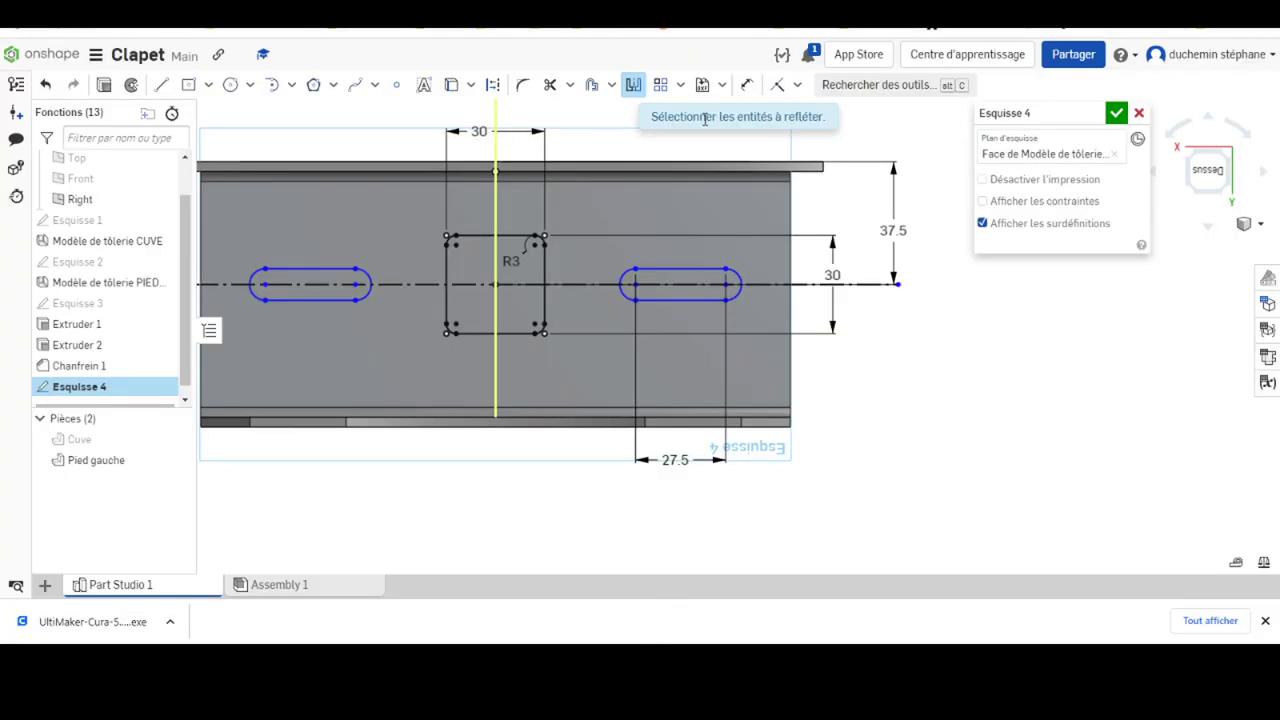
left_click(745, 88)
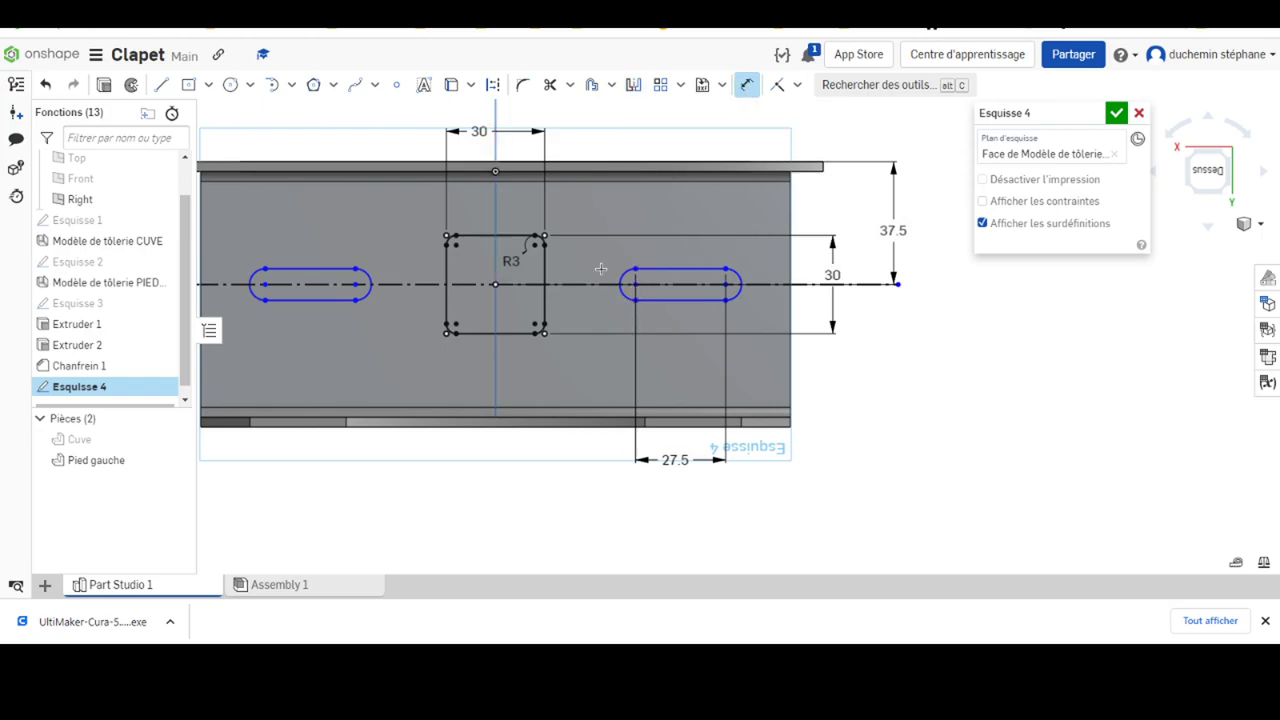
Dimension the spacing between the two slots to 87.5
left_click(358, 284)
left_click(463, 459)
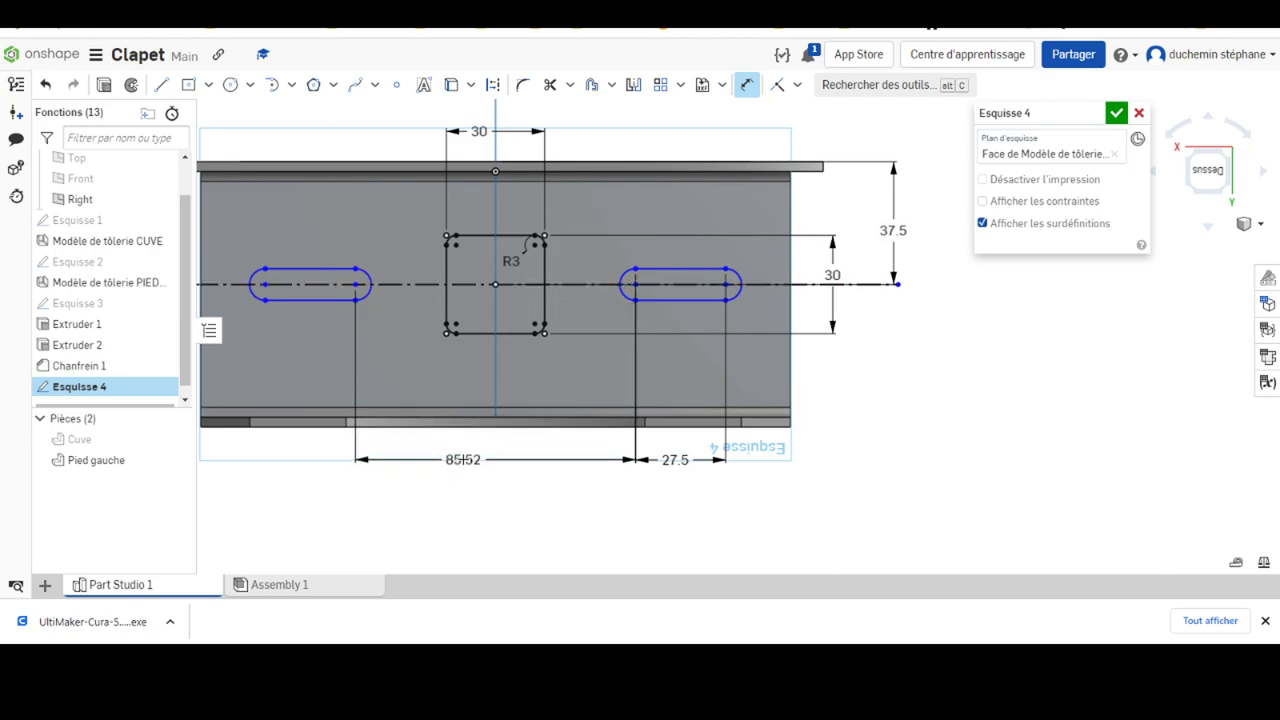
type("87")
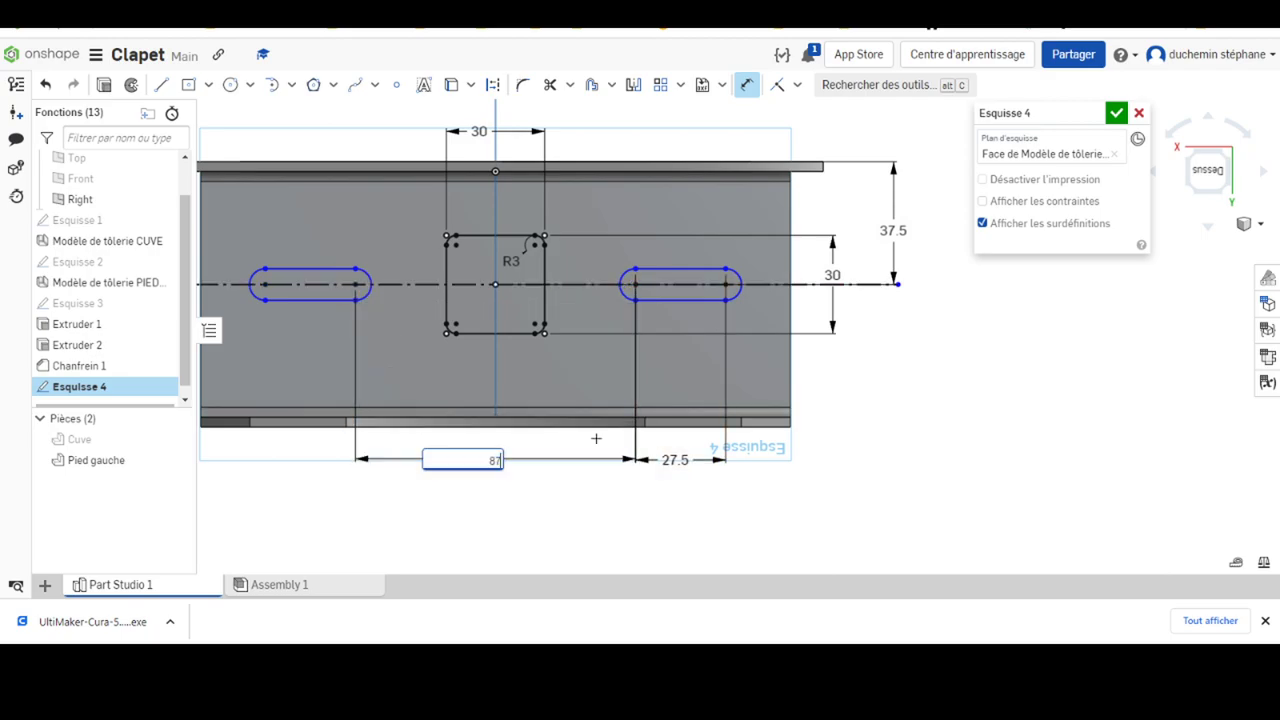
type(".5")
key("Return")
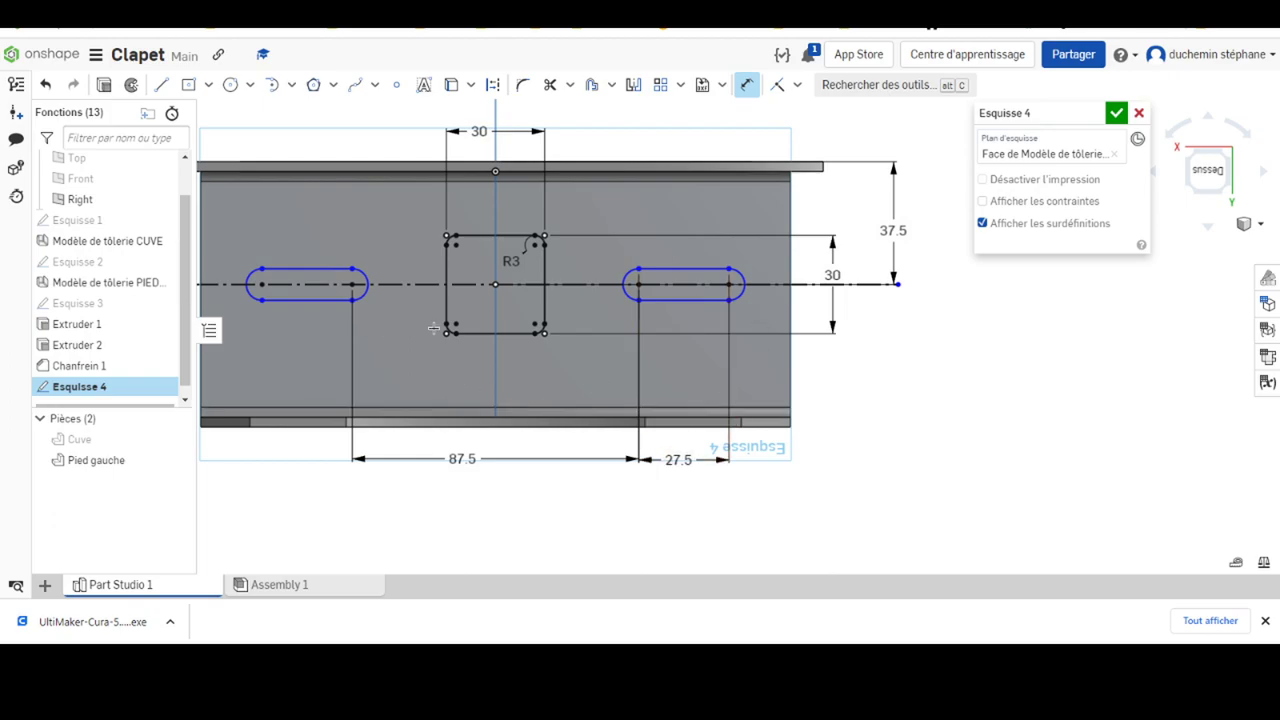
scroll(414, 346, "up", 3)
scroll(414, 346, "down", 3)
scroll(400, 340, "down", 3)
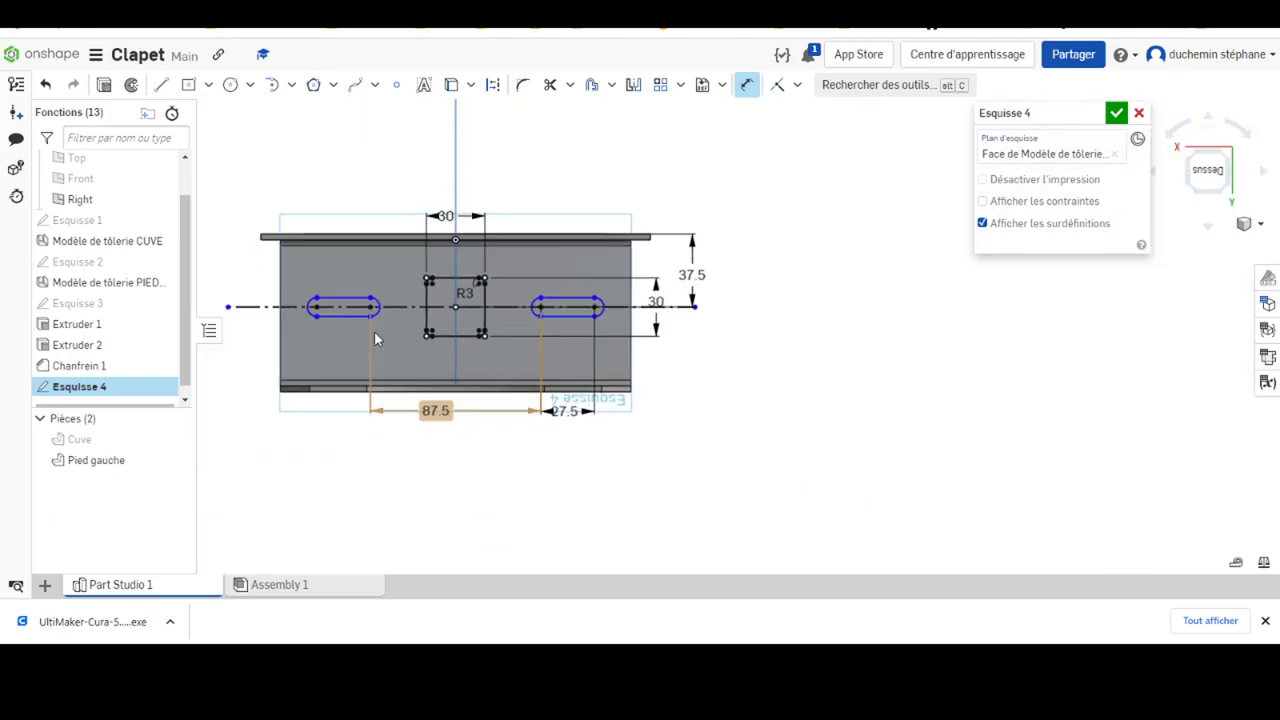
scroll(350, 320, "up", 2)
Dimension the slot 7.5 from the centre line's left end and finish Esquisse 4
left_click(331, 298)
left_click(228, 306)
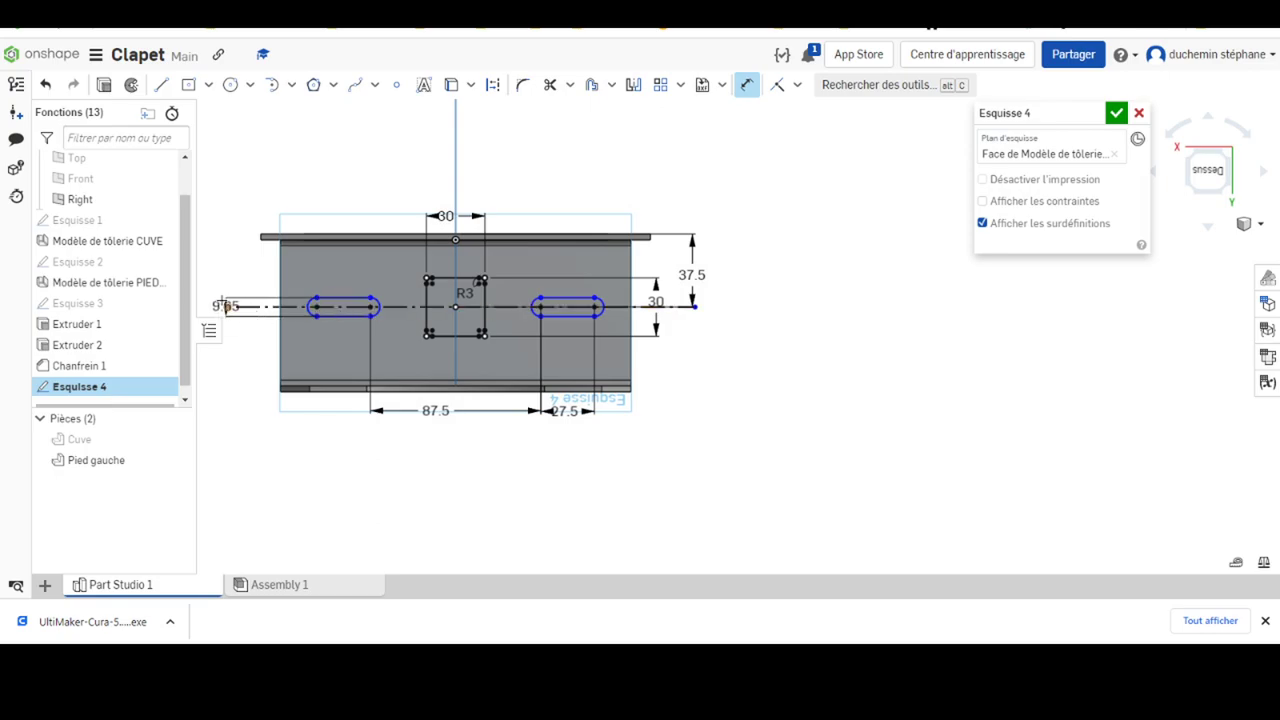
left_click(222, 266)
type("7")
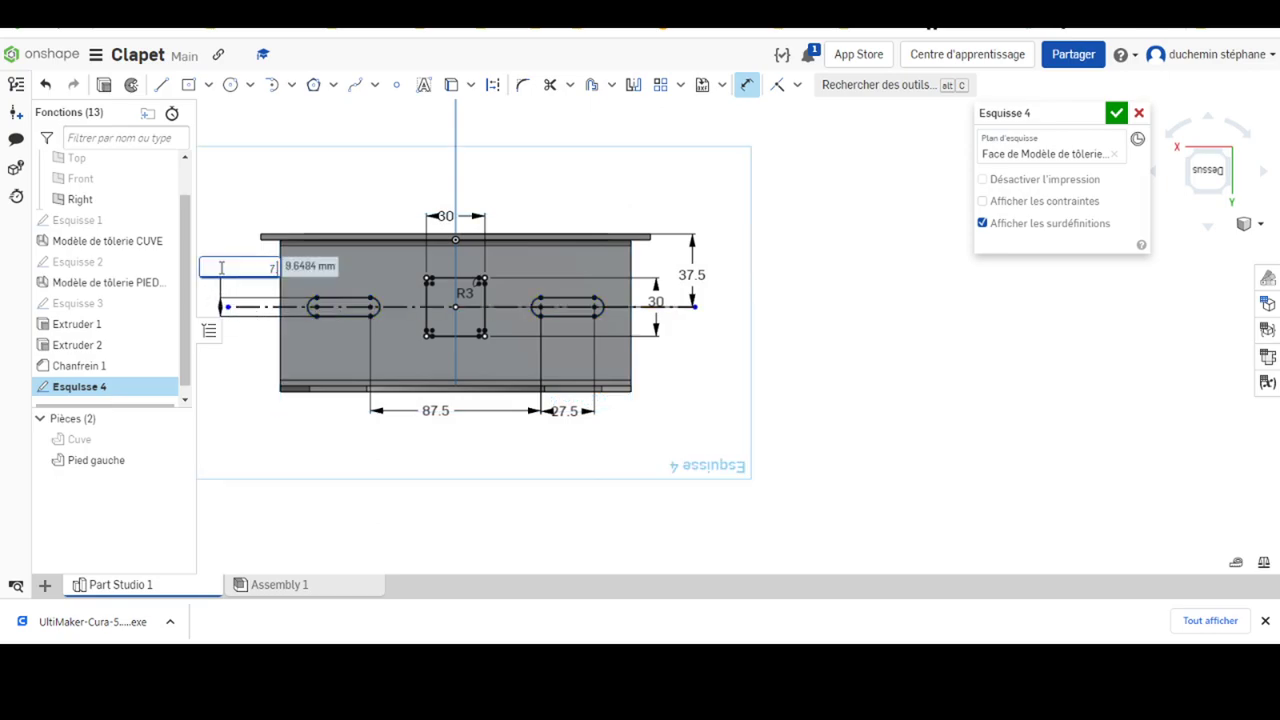
type(".5")
key("Return")
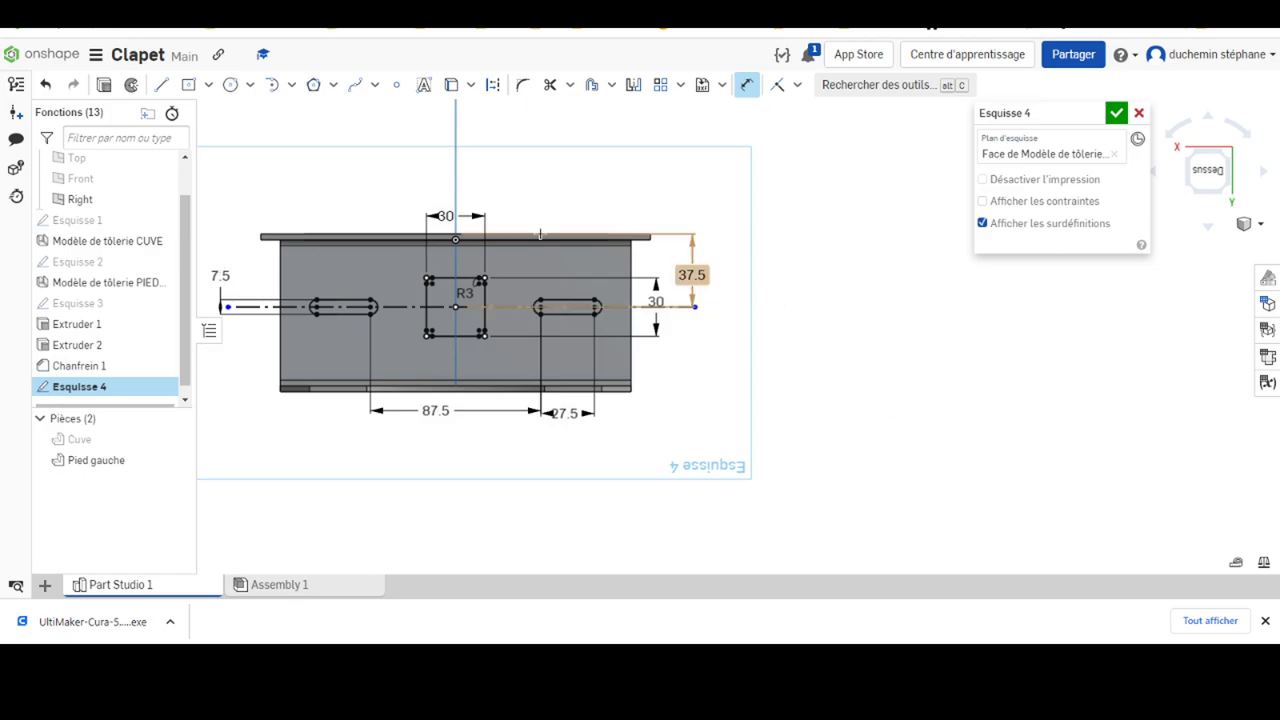
right_click_drag(479, 444, 560, 380)
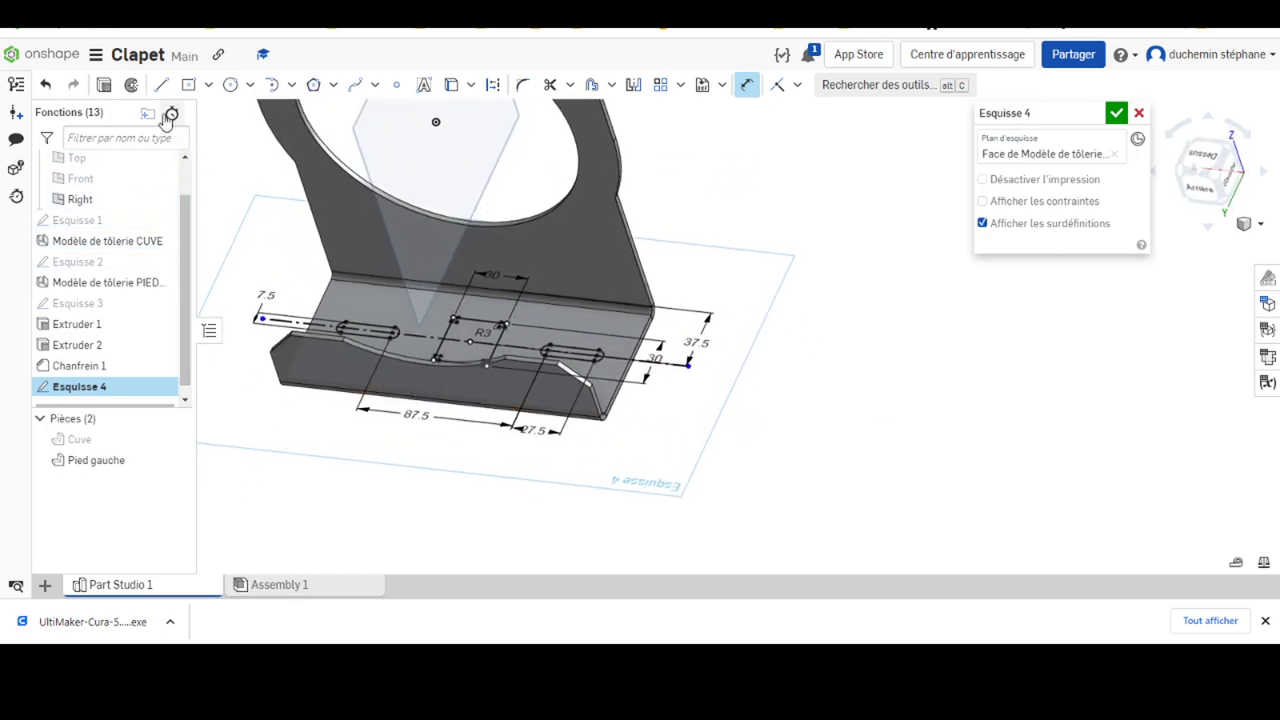
left_click(104, 86)
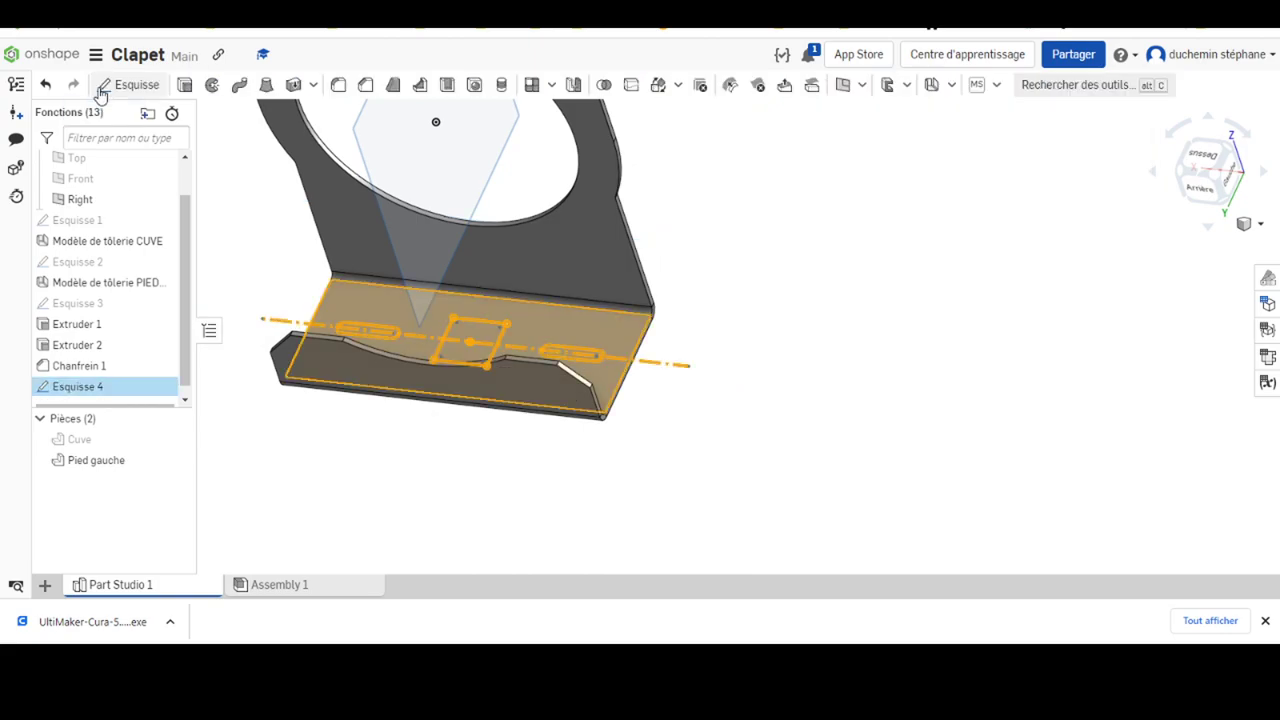
Cut Esquisse 4's slots and rounded square through all of the foot's base
left_click(184, 85)
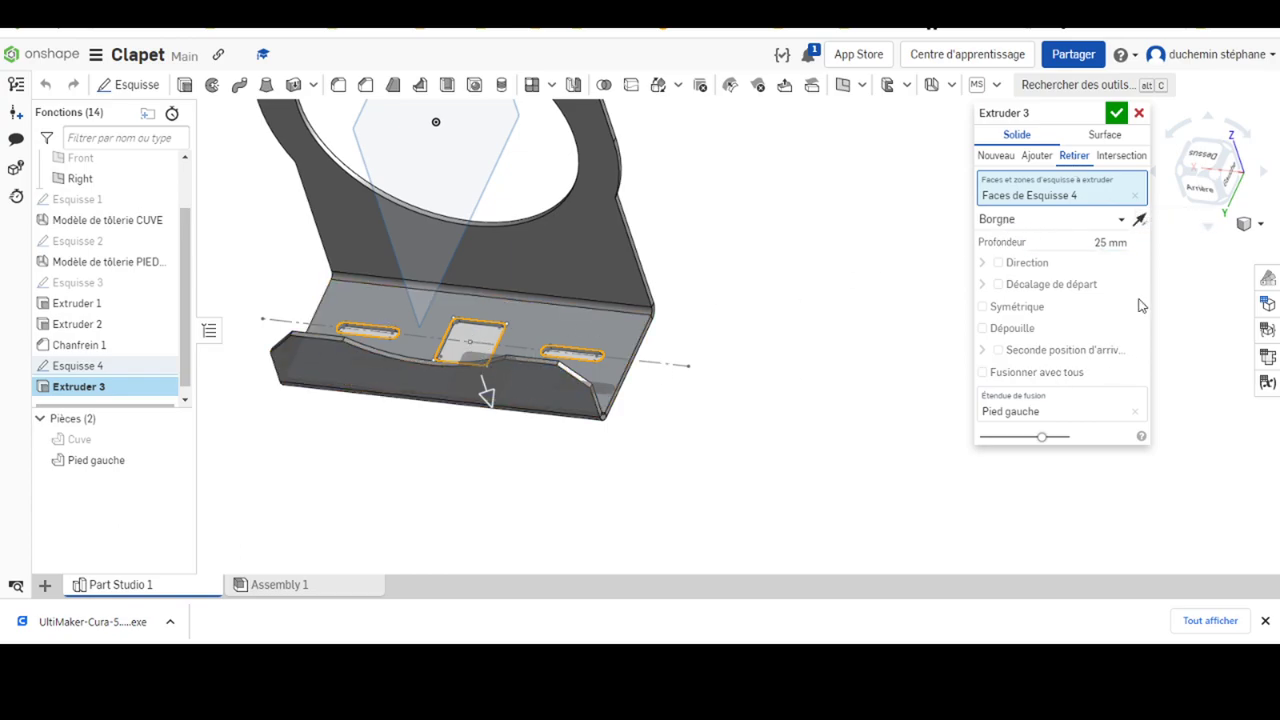
left_click(1006, 222)
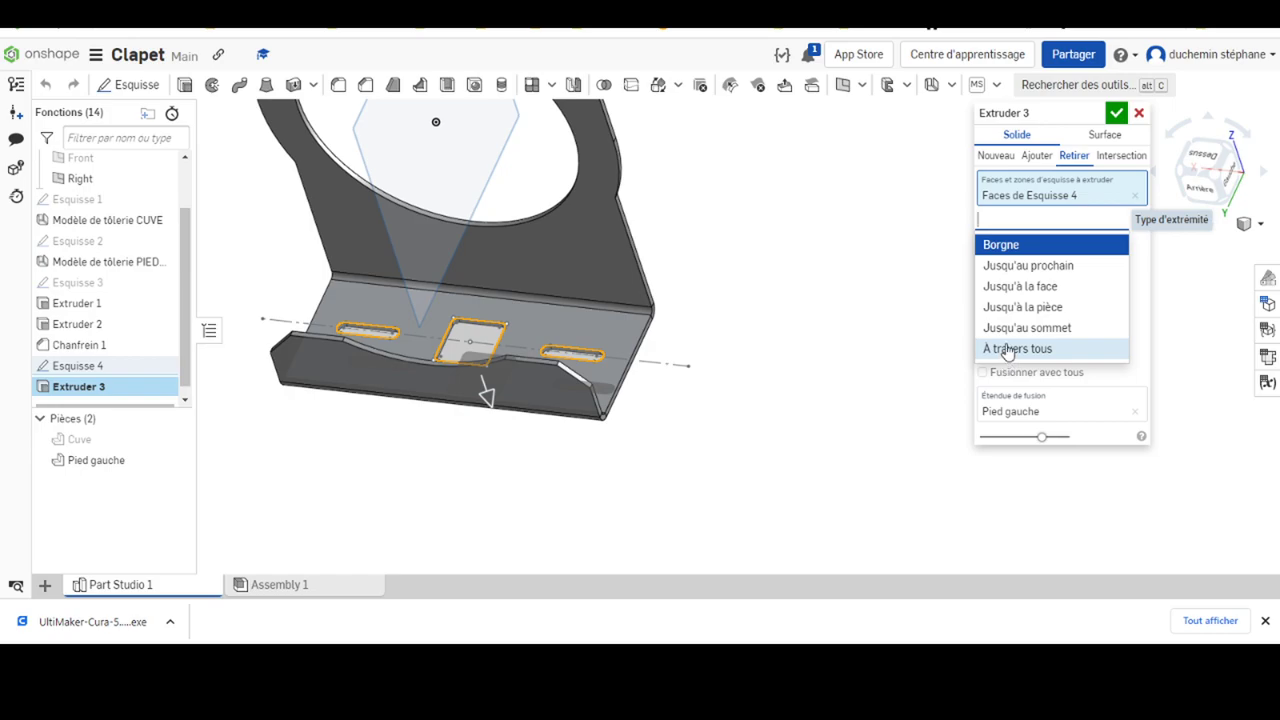
left_click(1008, 349)
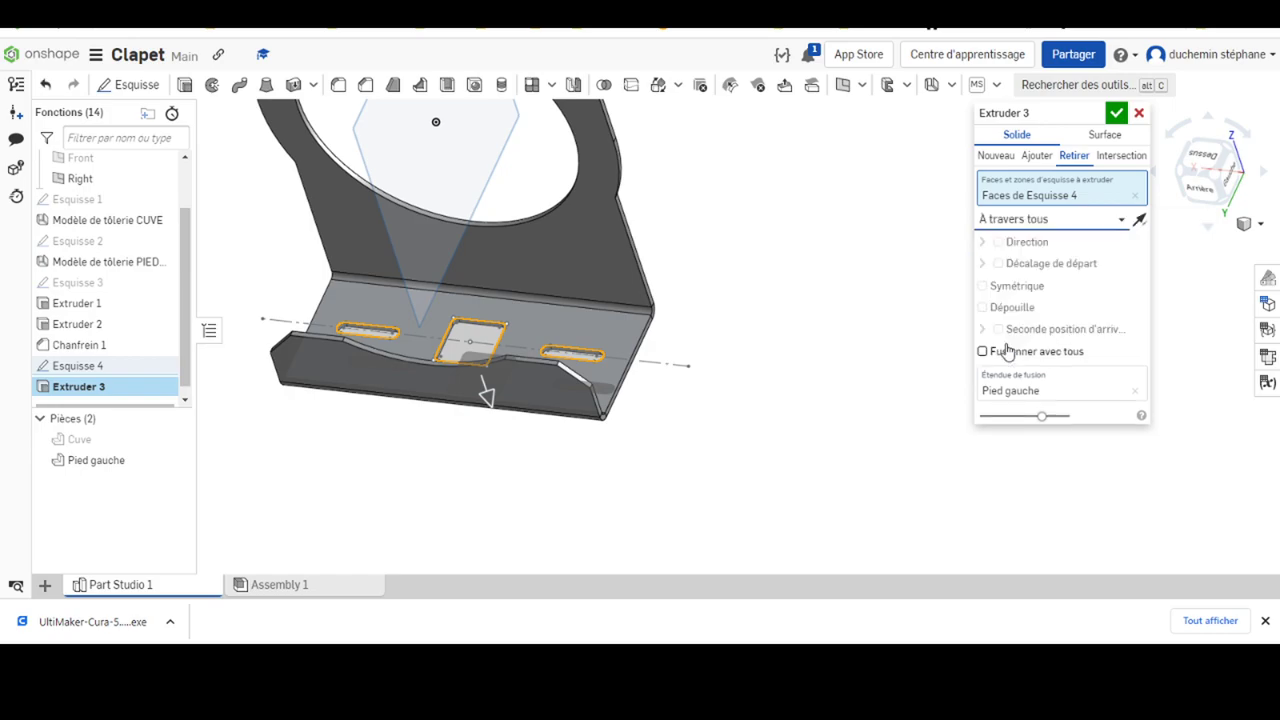
left_click(1114, 118)
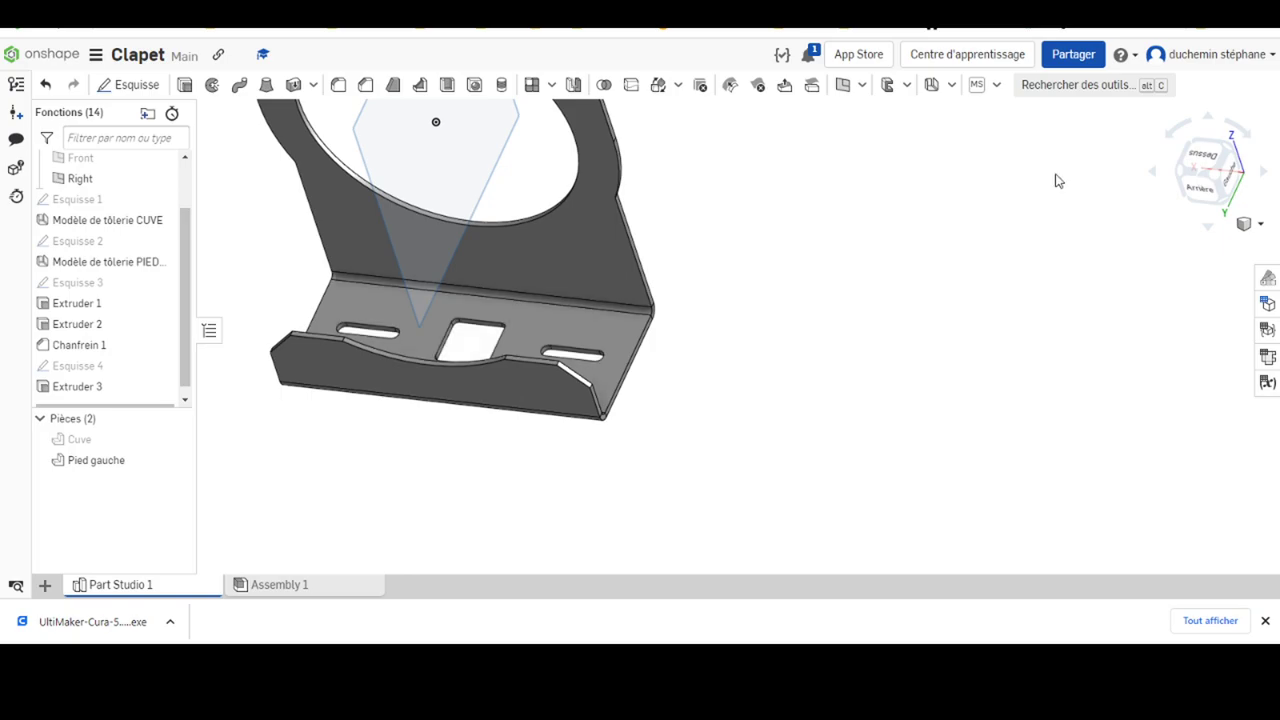
mouse_move(1054, 177)
right_mouse_down()
mouse_move(577, 316)
mouse_move(594, 376)
mouse_move(589, 358)
right_mouse_up()
scroll(661, 300, "up", 3)
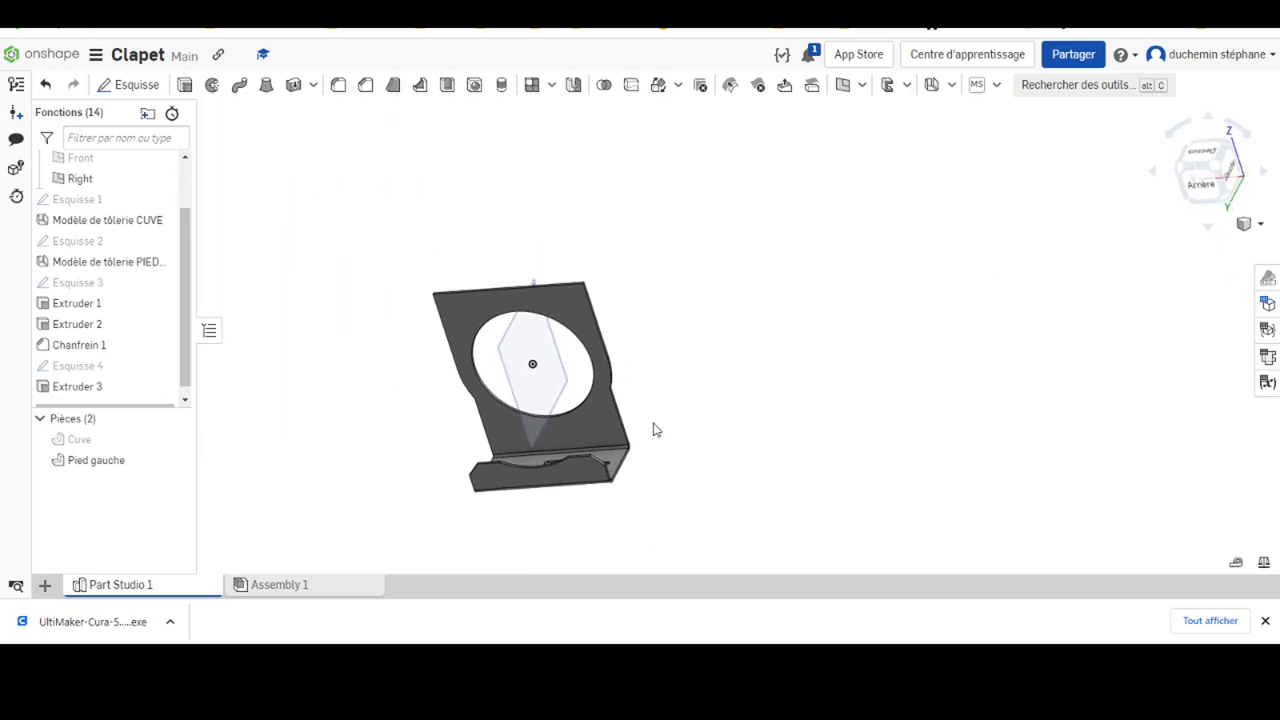
mouse_move(377, 546)
right_mouse_down()
mouse_move(466, 449)
mouse_move(383, 437)
right_mouse_up()
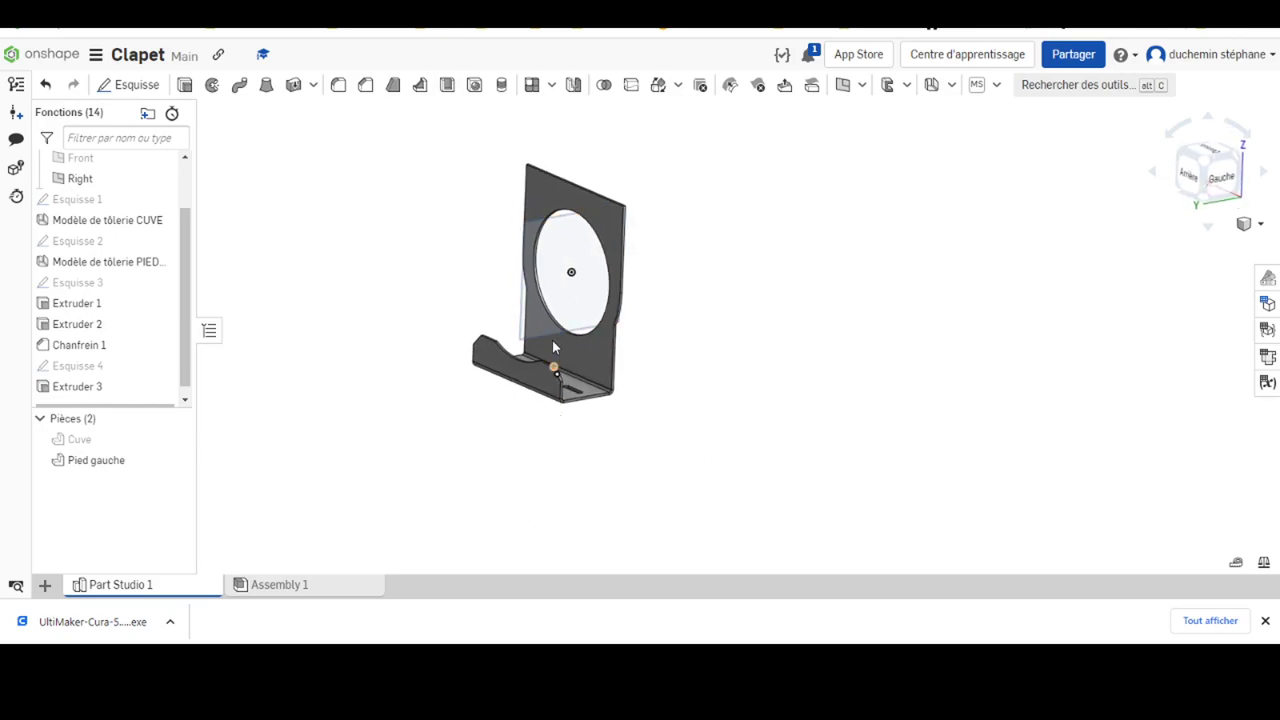
mouse_move(469, 309)
right_mouse_down()
mouse_move(497, 323)
mouse_move(491, 338)
right_mouse_up()
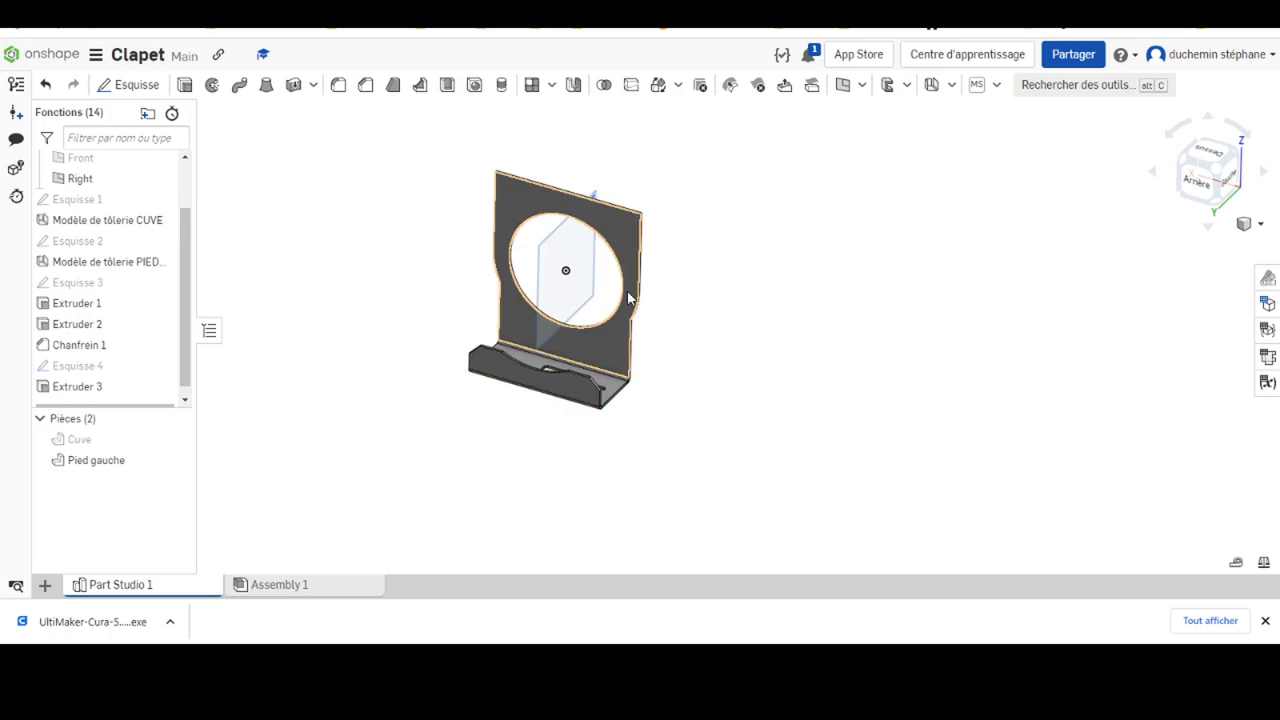
Duplicate Part Studio 1 and show the hidden Cuve part in the copy
right_click(129, 591)
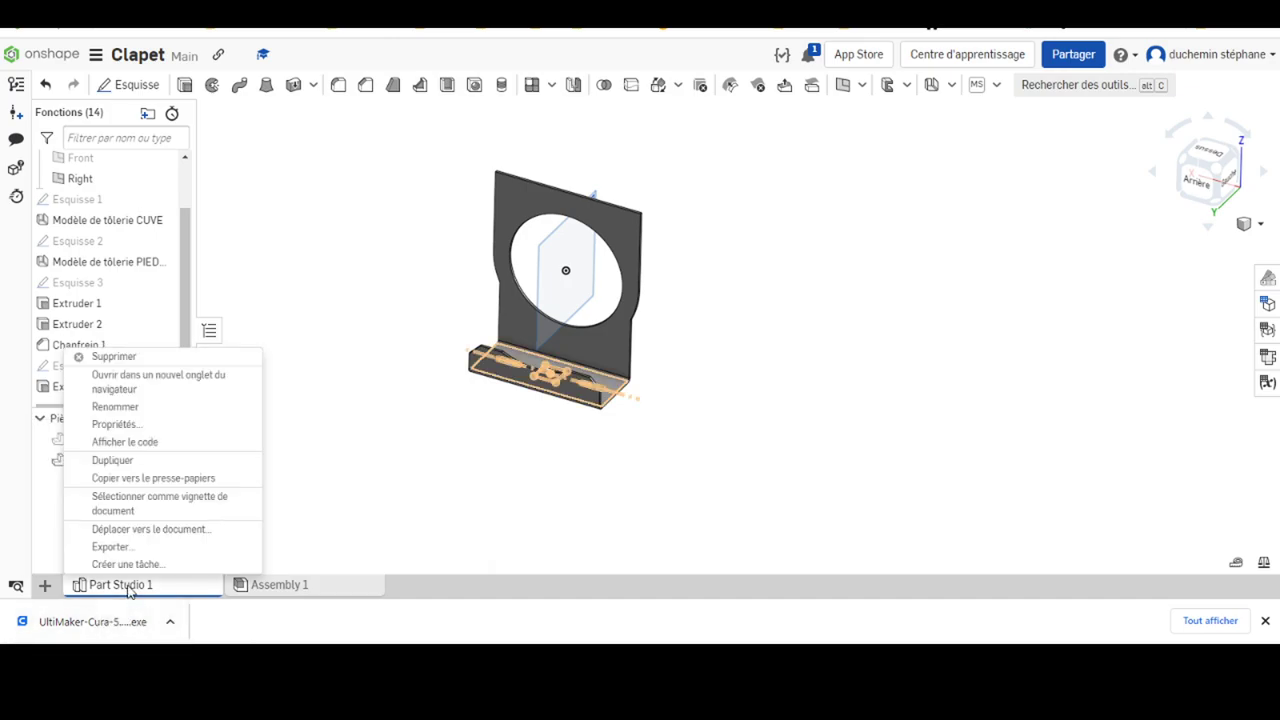
left_click(114, 460)
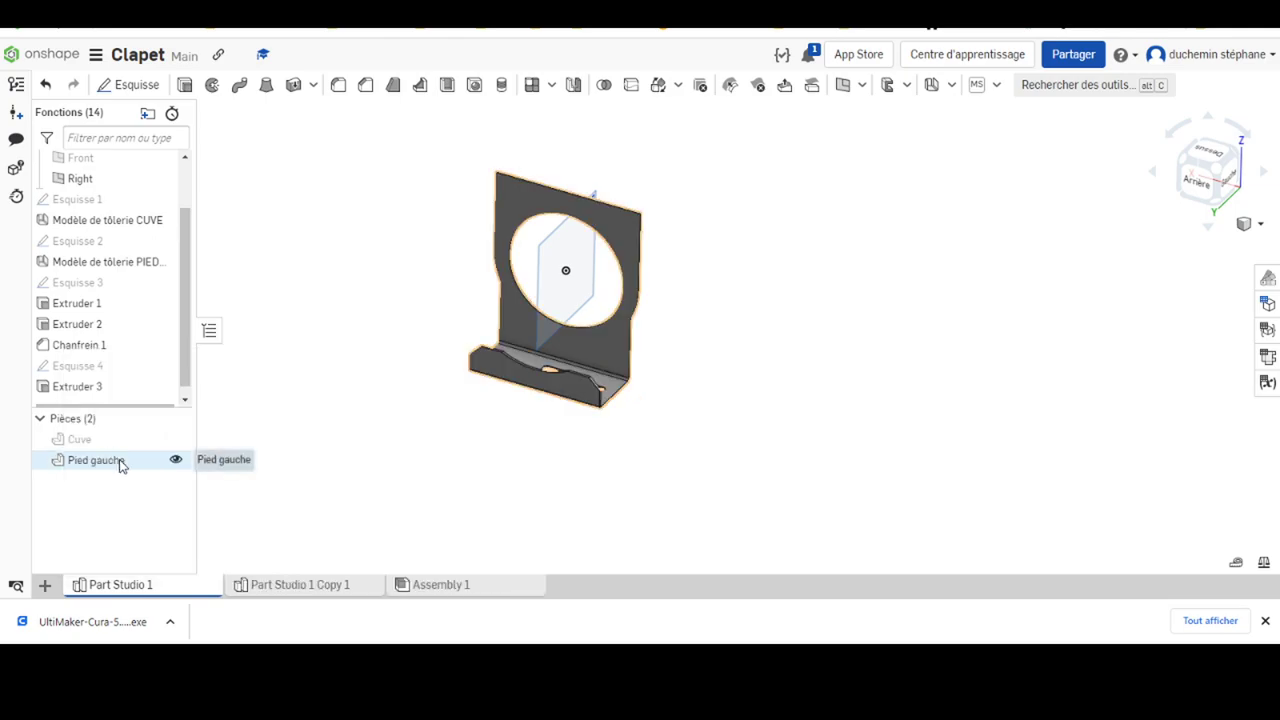
left_click(280, 590)
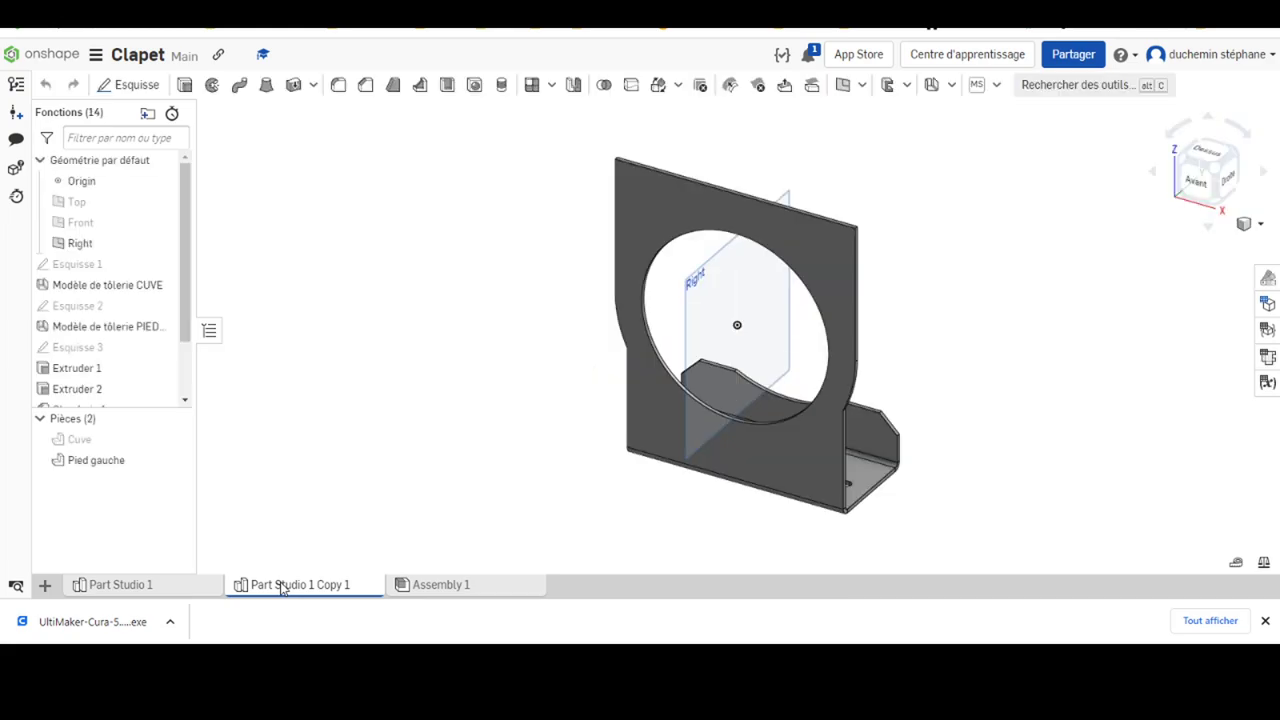
middle_click_drag(542, 390, 400, 270)
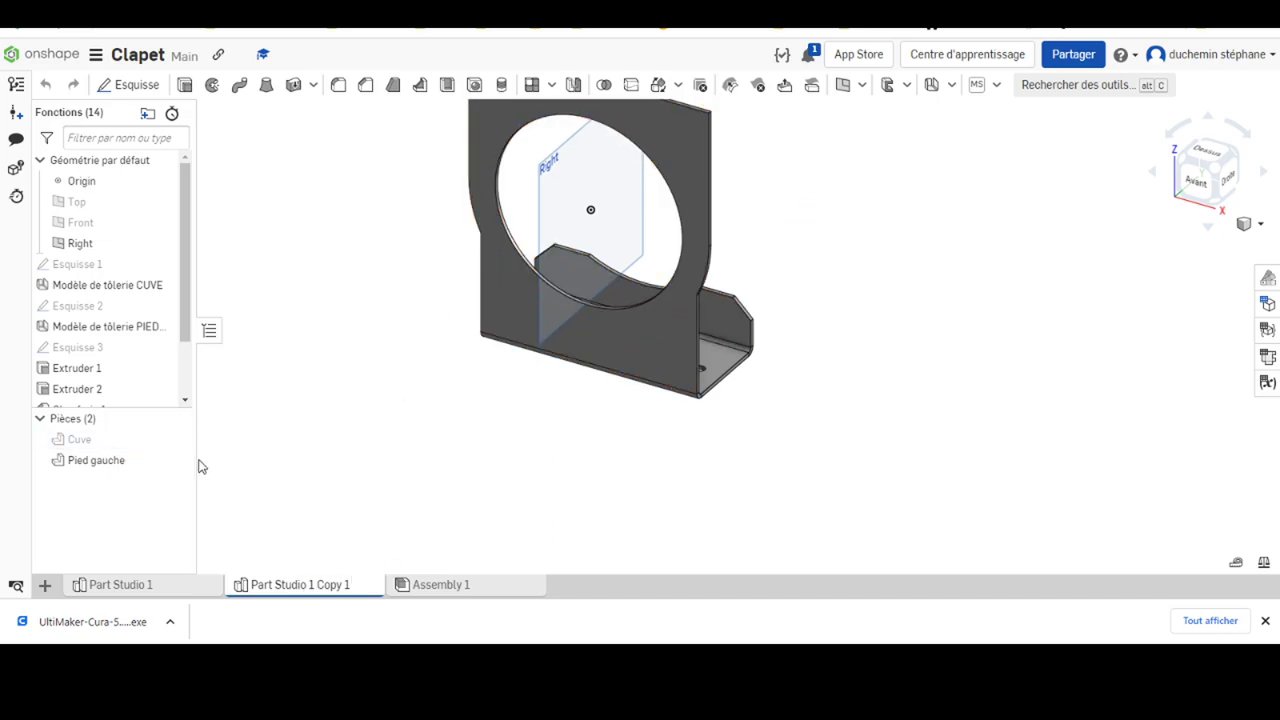
mouse_move(110, 439)
left_click(175, 439)
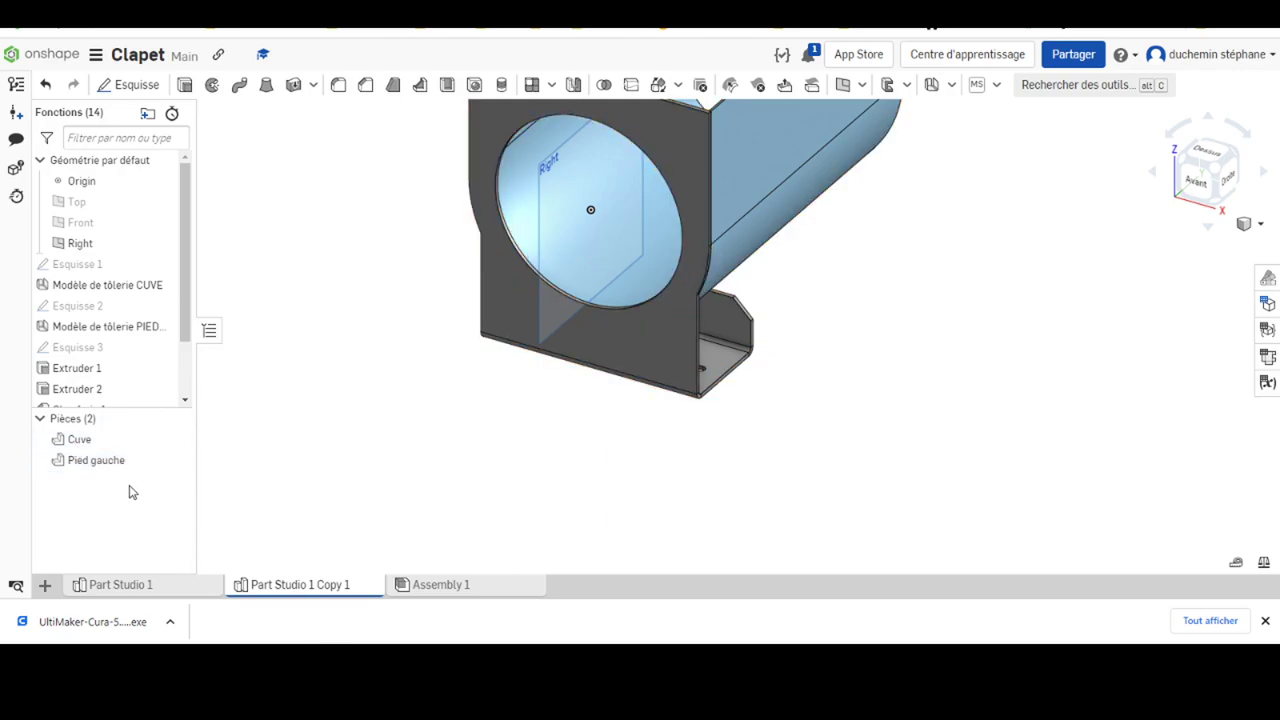
mouse_move(300, 585)
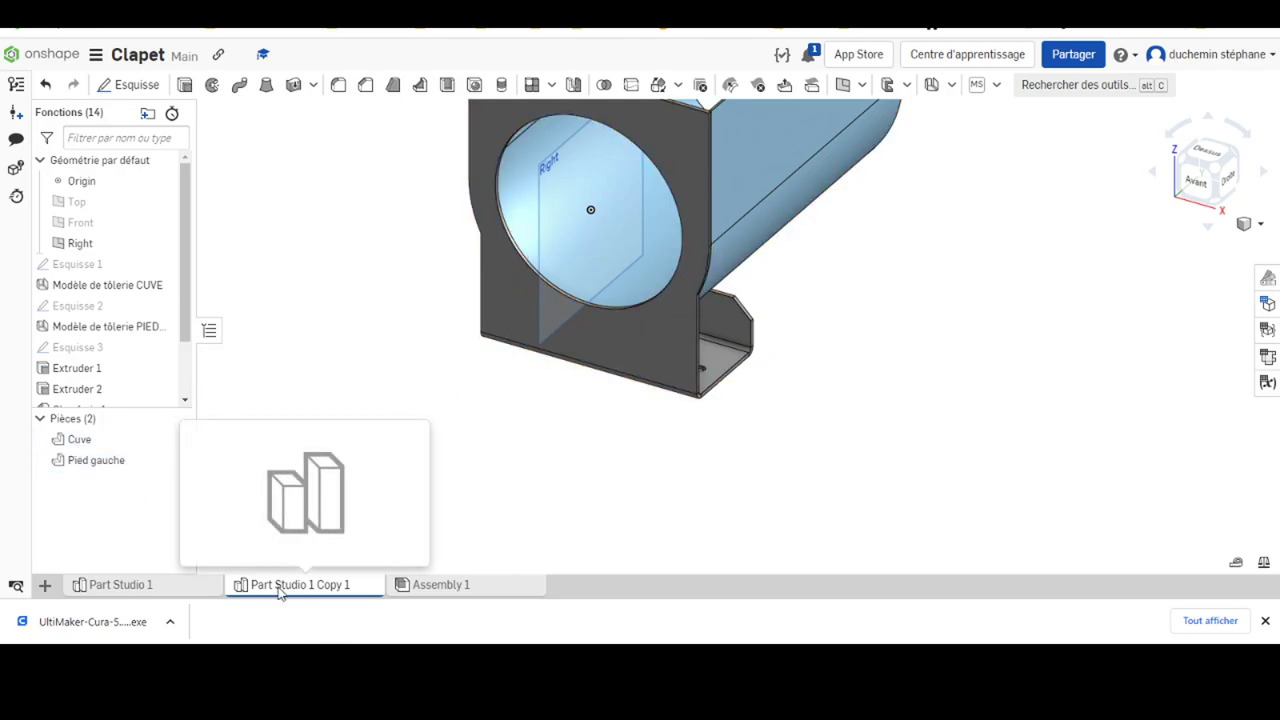
Rename the copied studio tab to 'Pied droit'
right_click(280, 588)
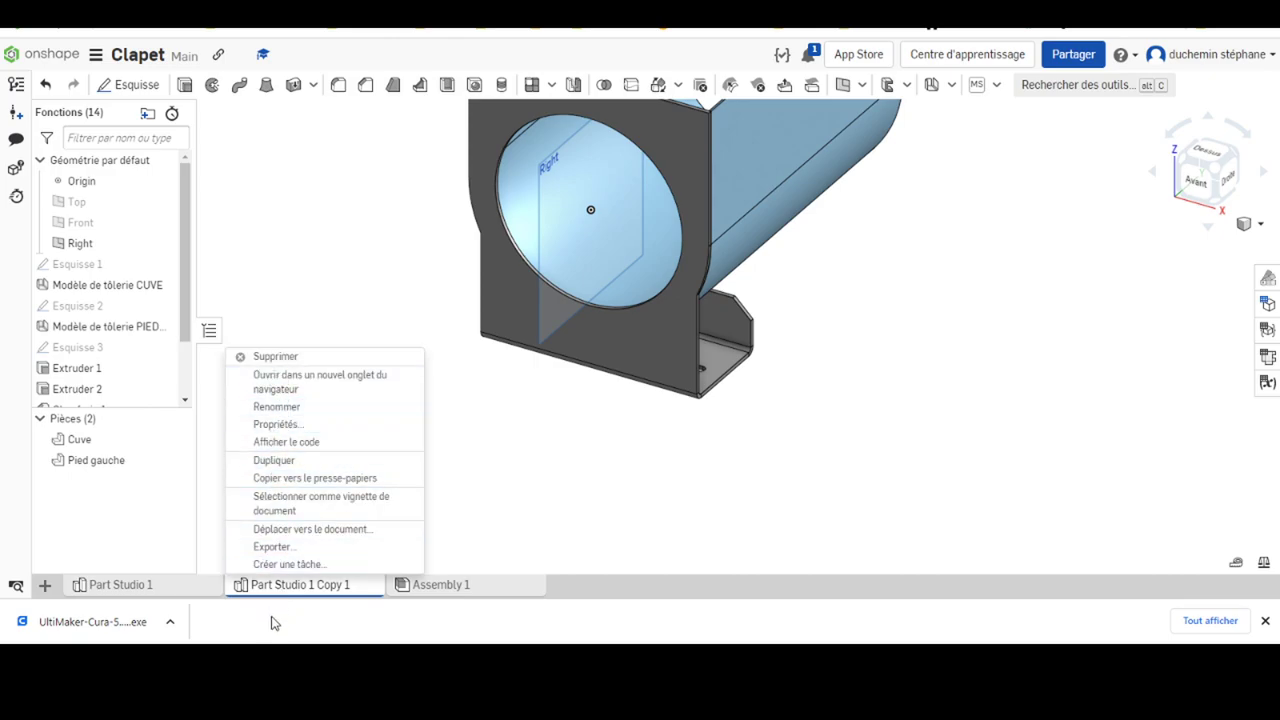
left_click(276, 407)
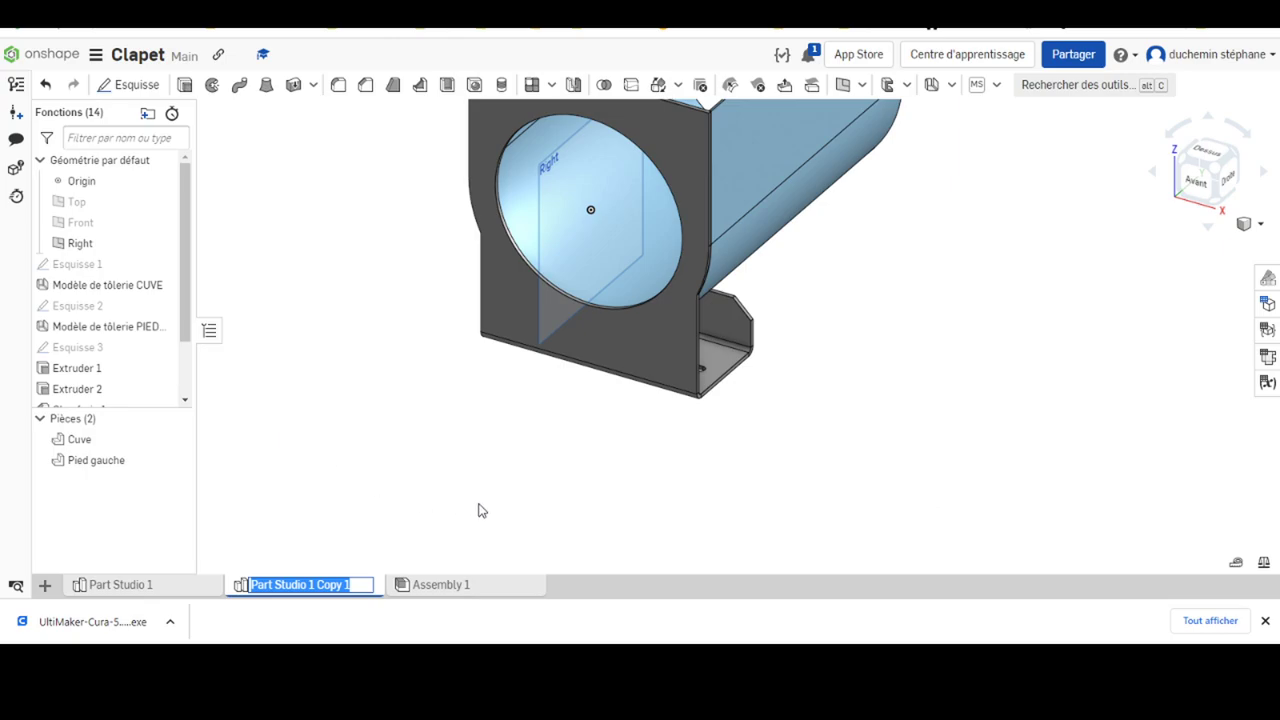
type("Pied droit")
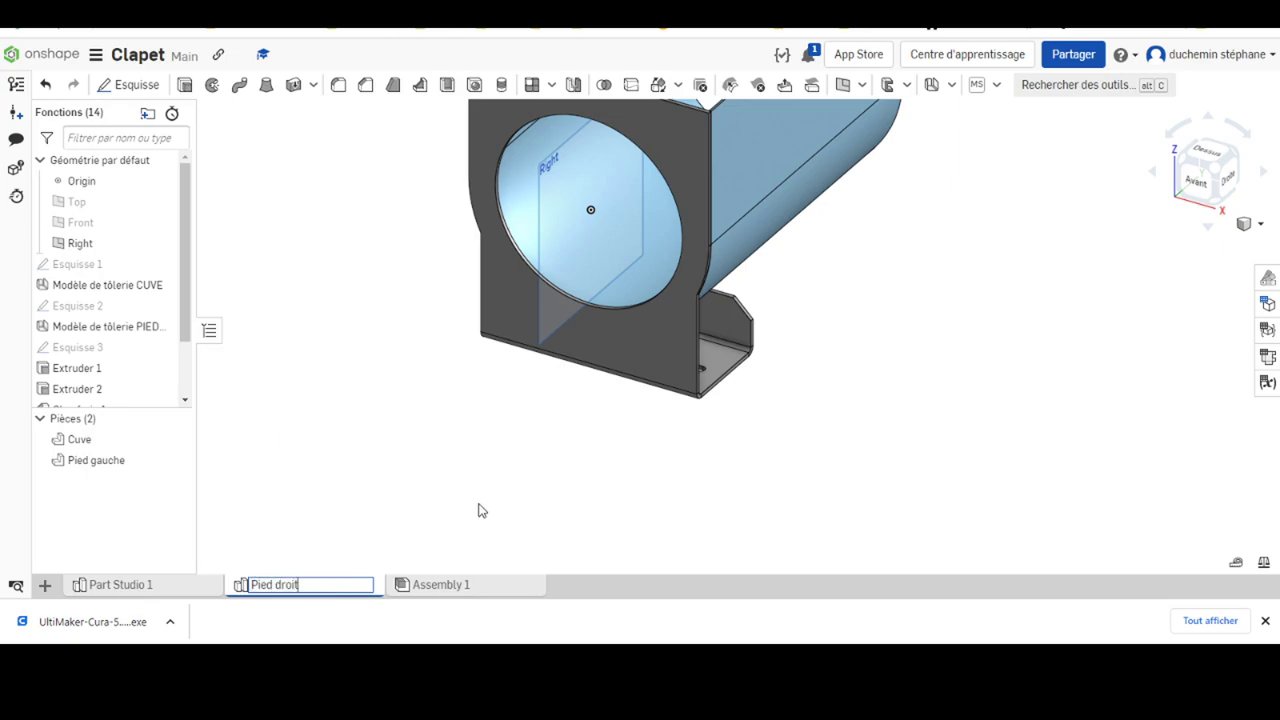
key("Return")
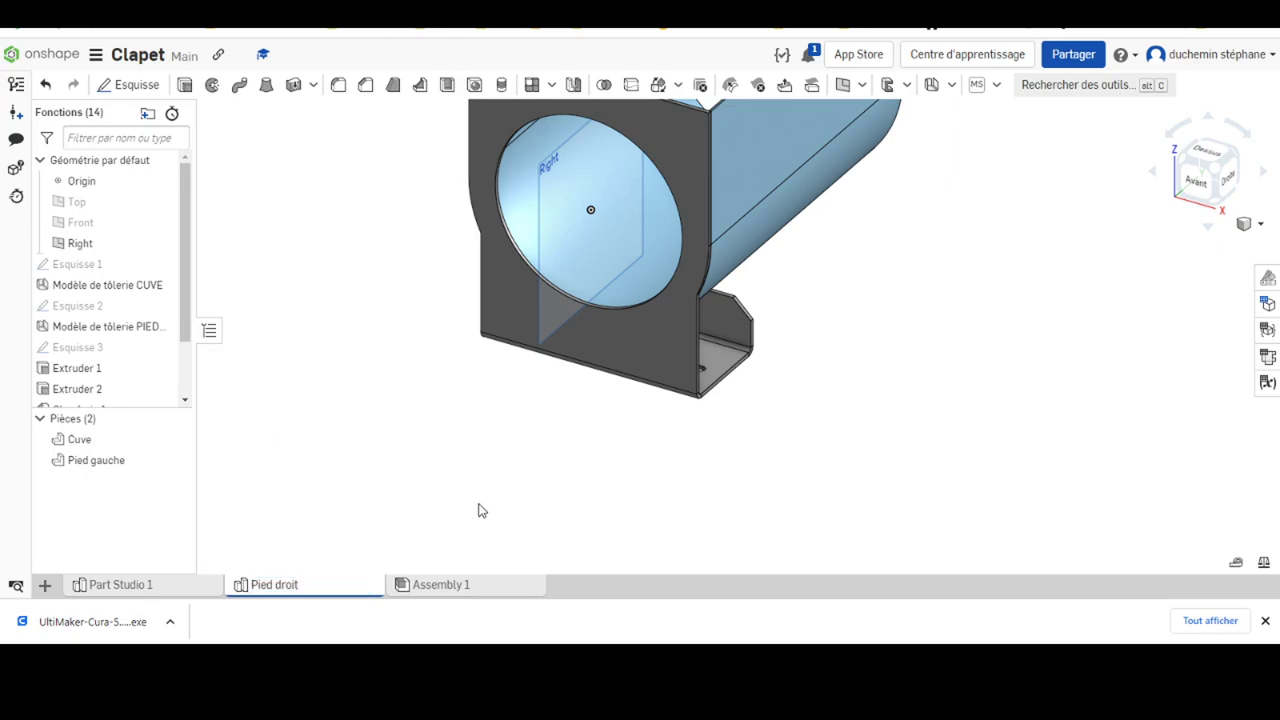
Rename the part 'Pied gauche' to 'Pied droit'
right_click(86, 463)
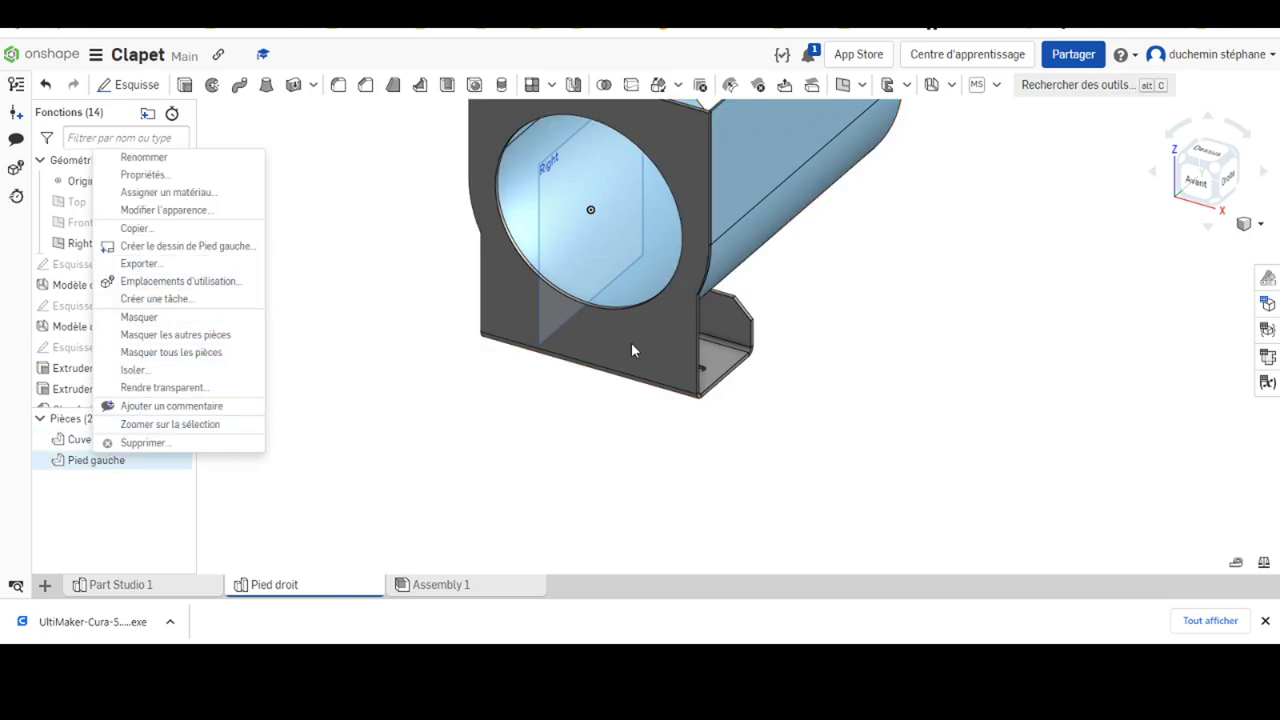
left_click(144, 158)
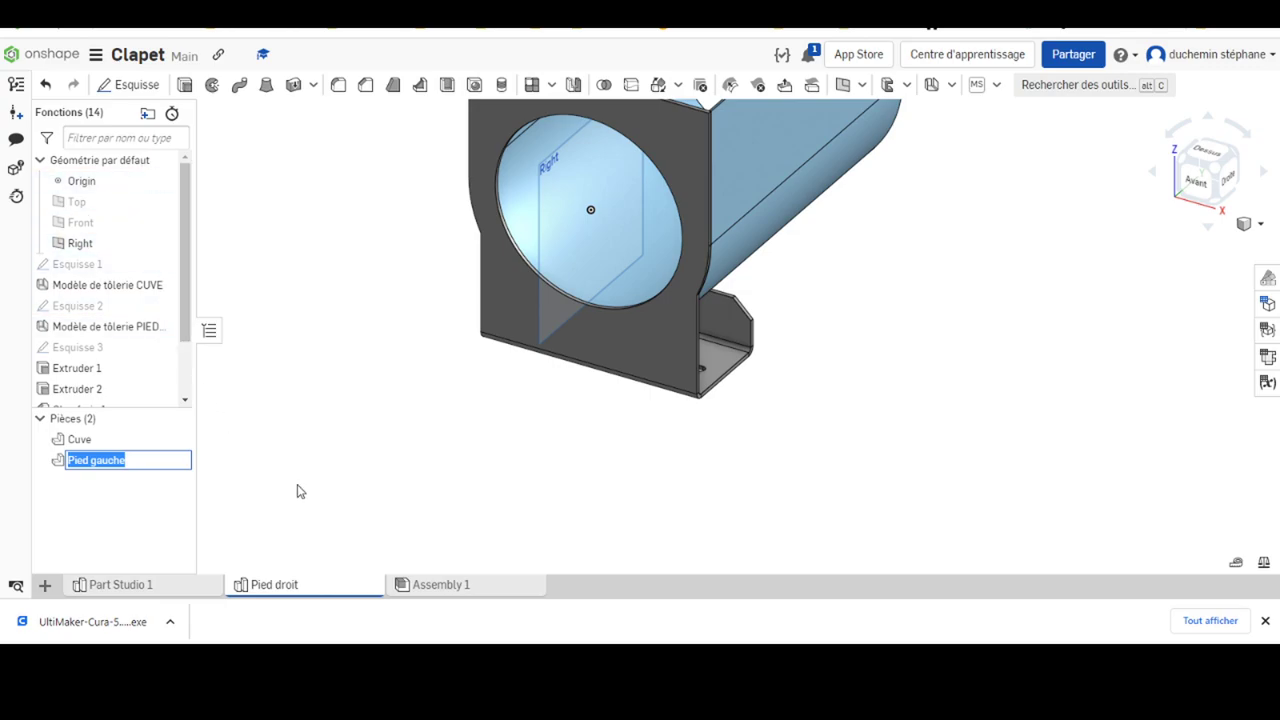
key("End")
key("Return")
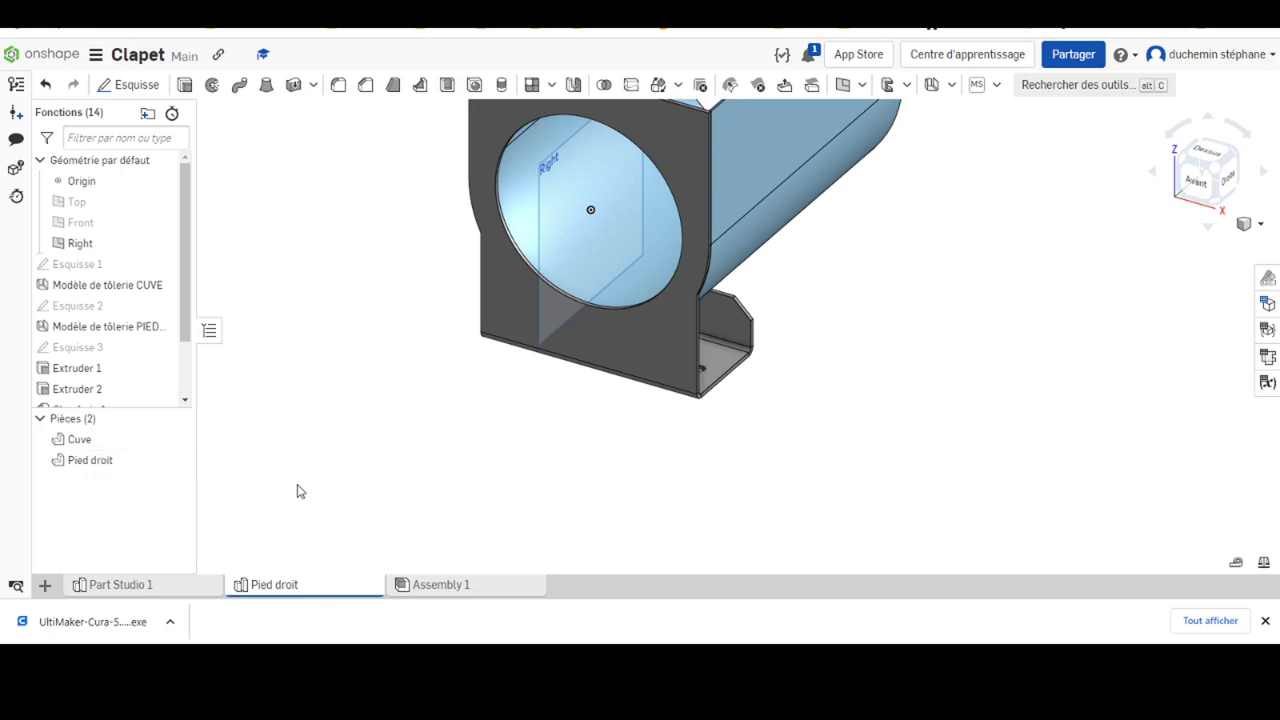
Delete the CUVE sheet-metal model feature, removing the Cuve part
right_click(78, 446)
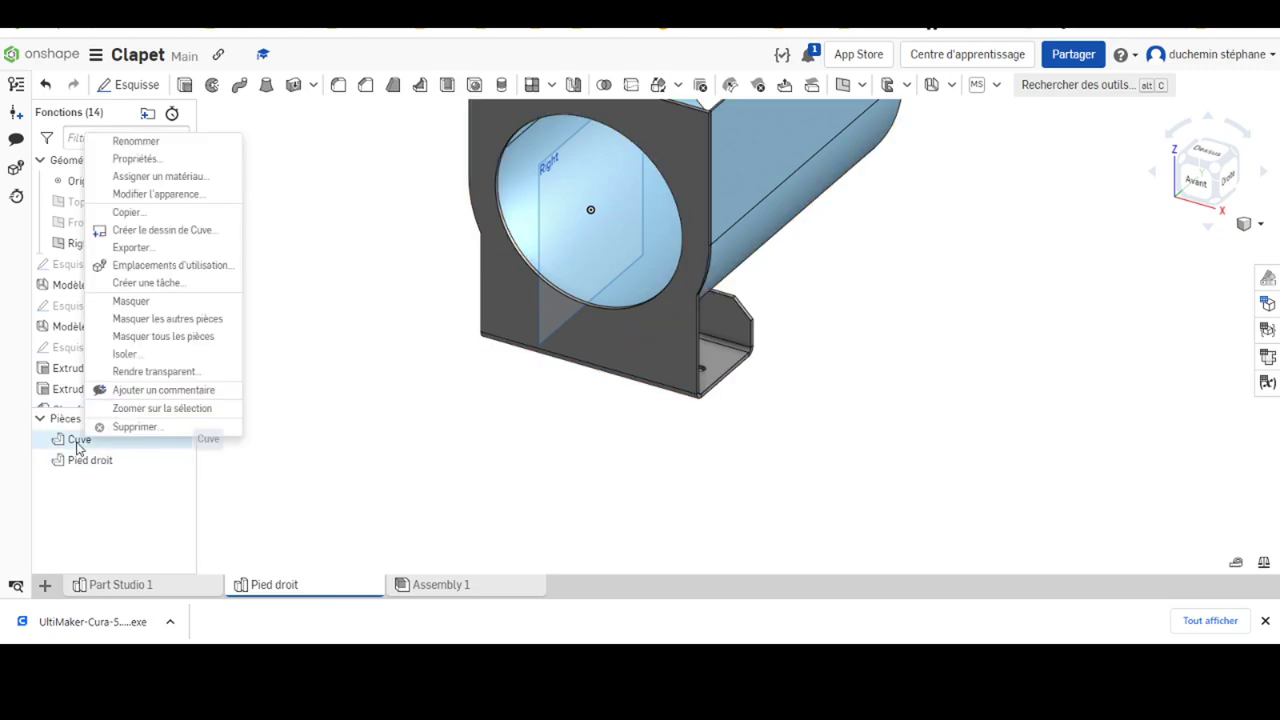
left_click(134, 429)
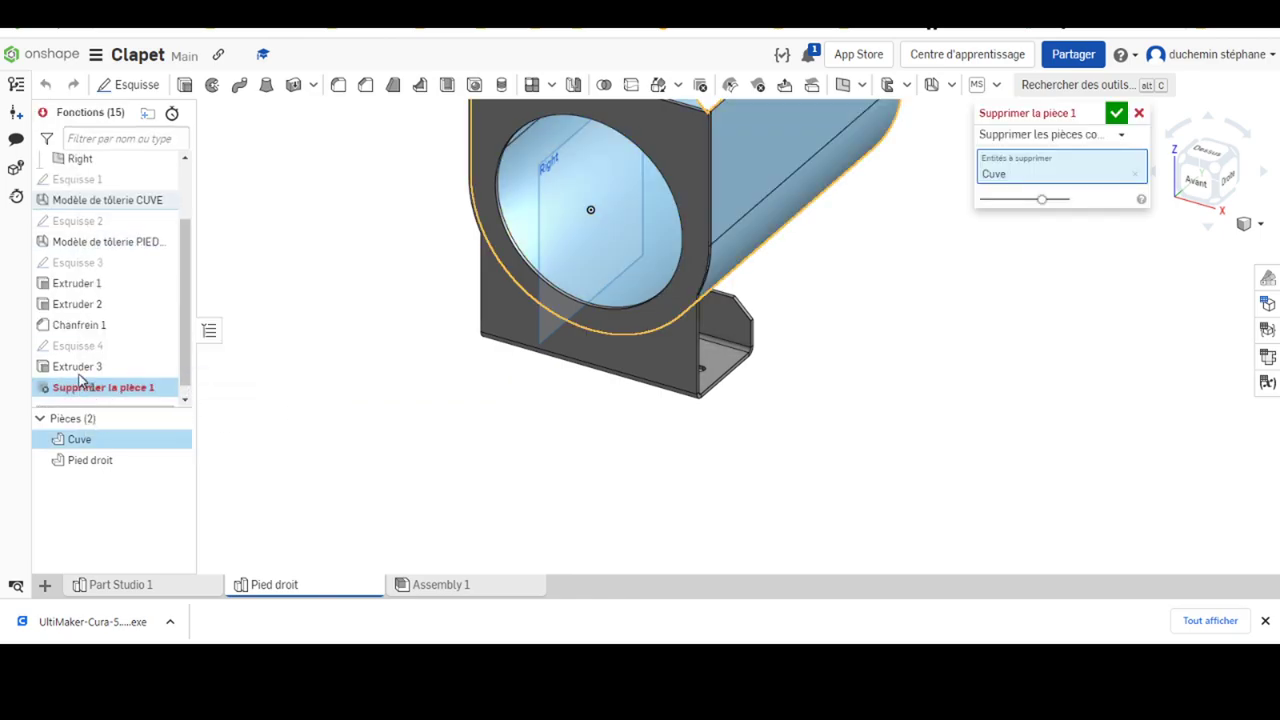
left_click(1138, 112)
scroll(88, 232, "up", 2)
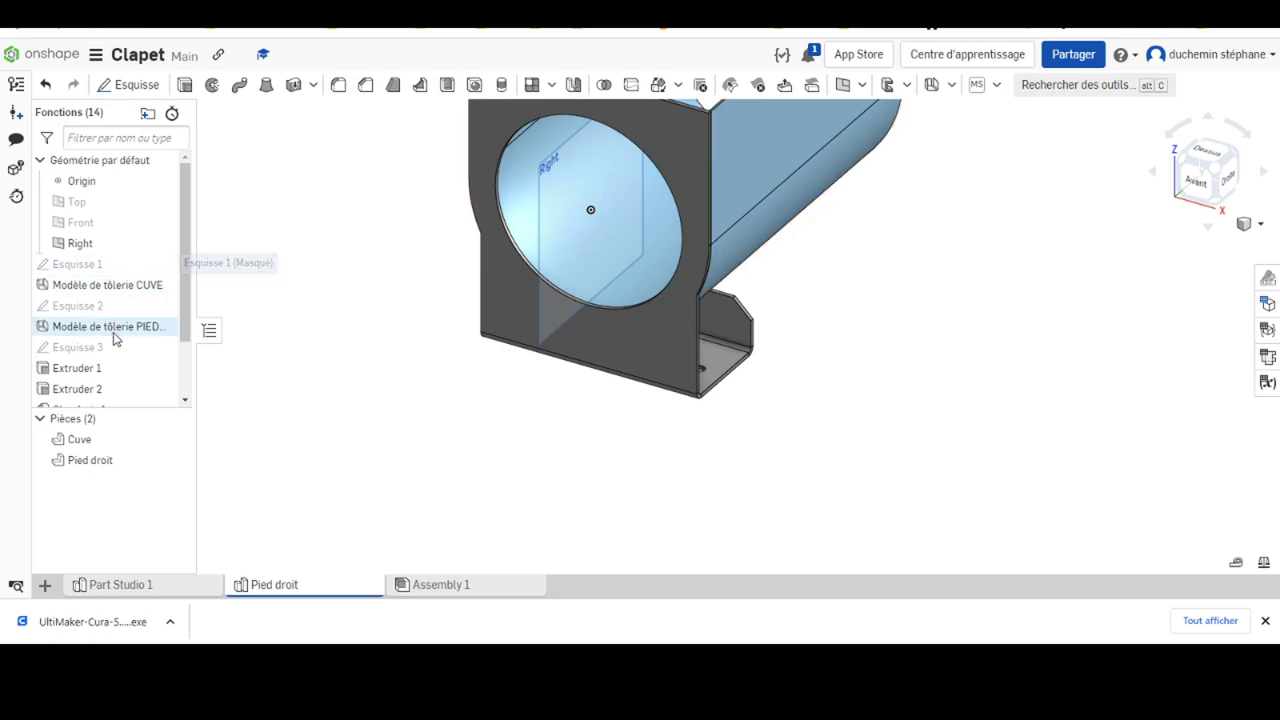
left_click(113, 287)
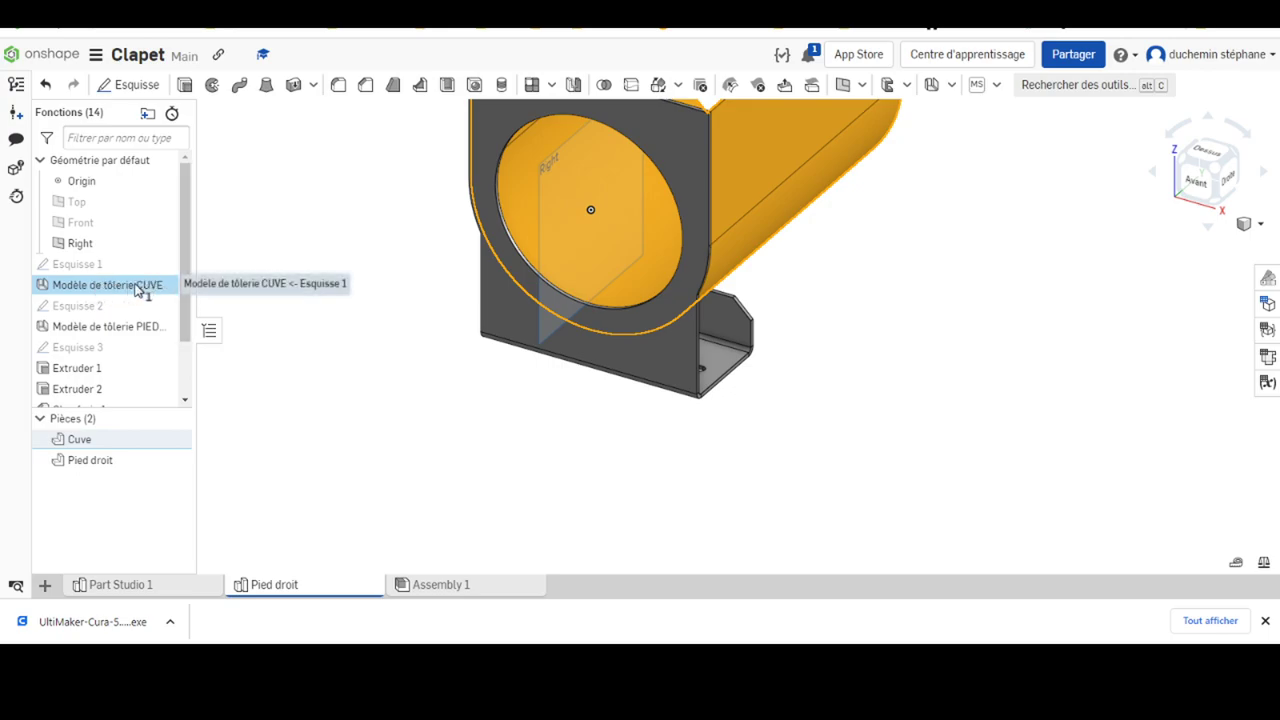
right_click(143, 295)
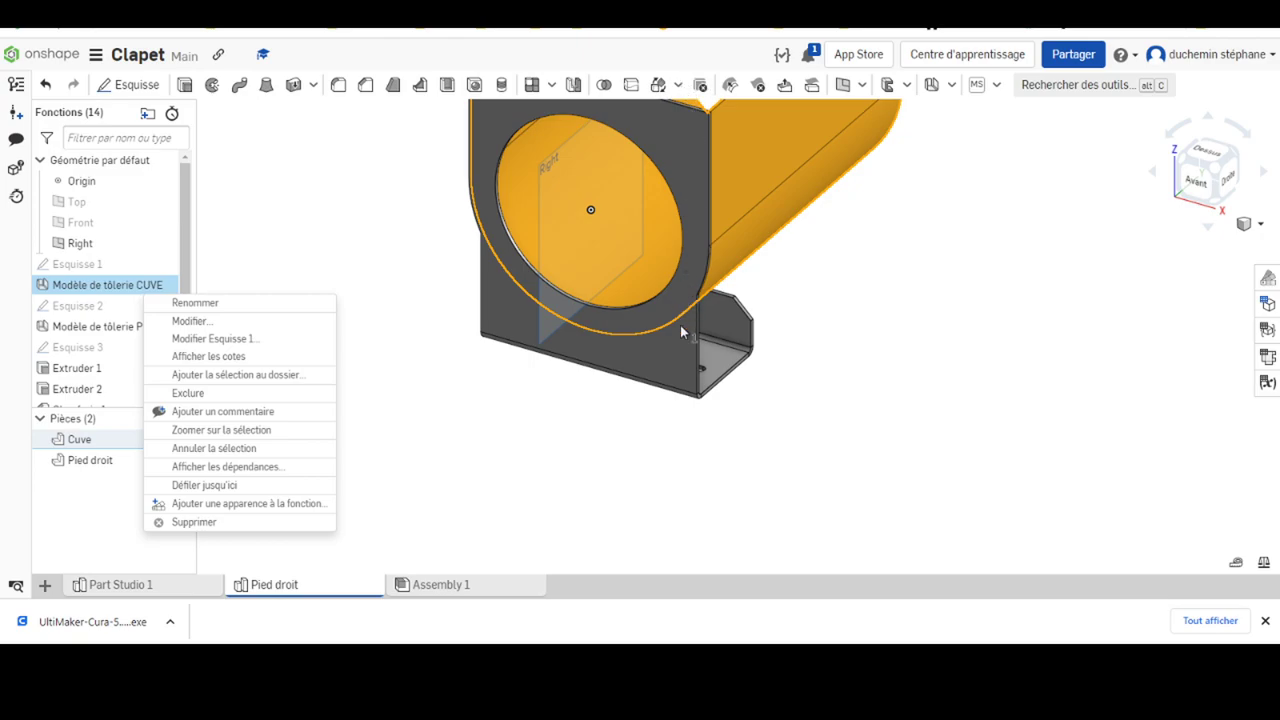
left_click(487, 319)
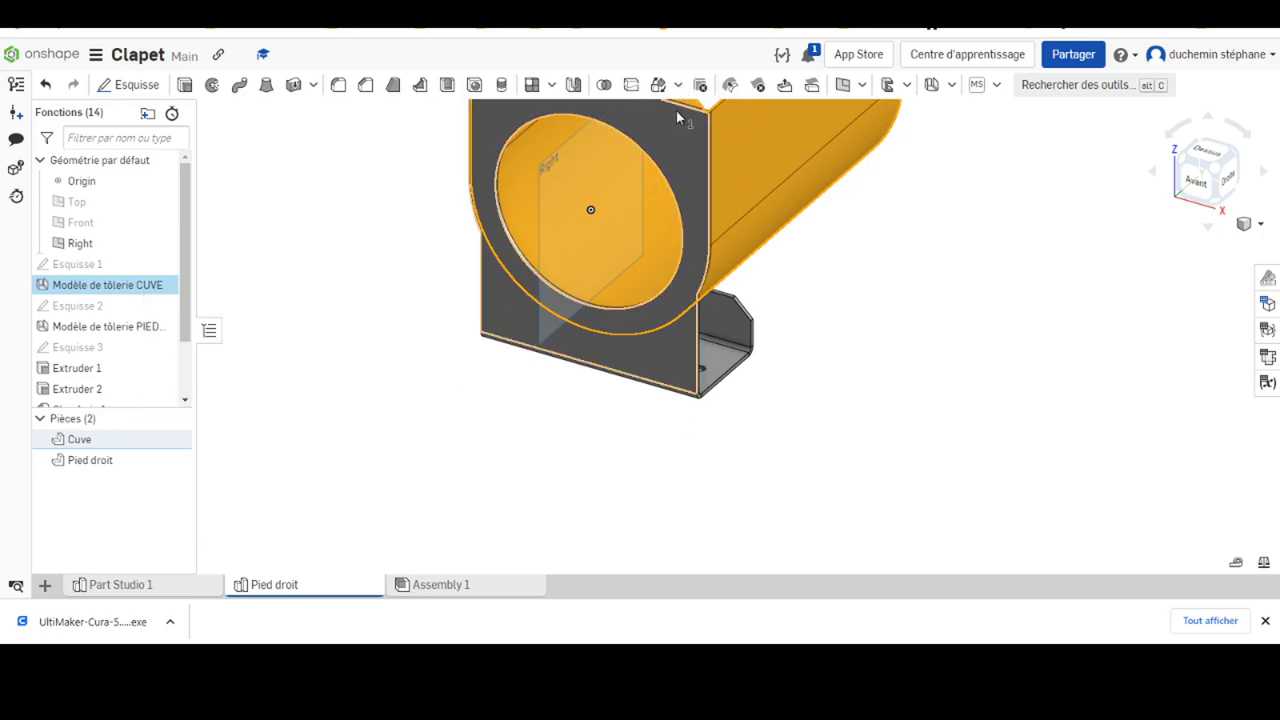
right_click(120, 287)
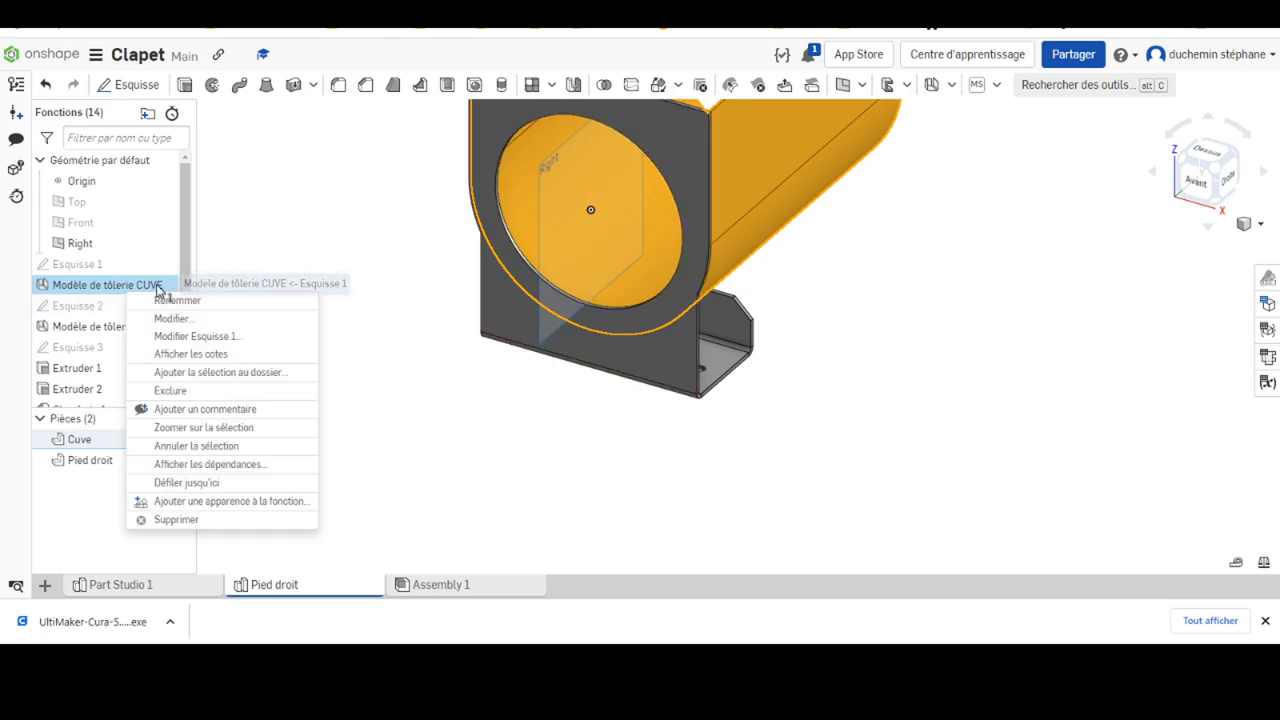
left_click(184, 522)
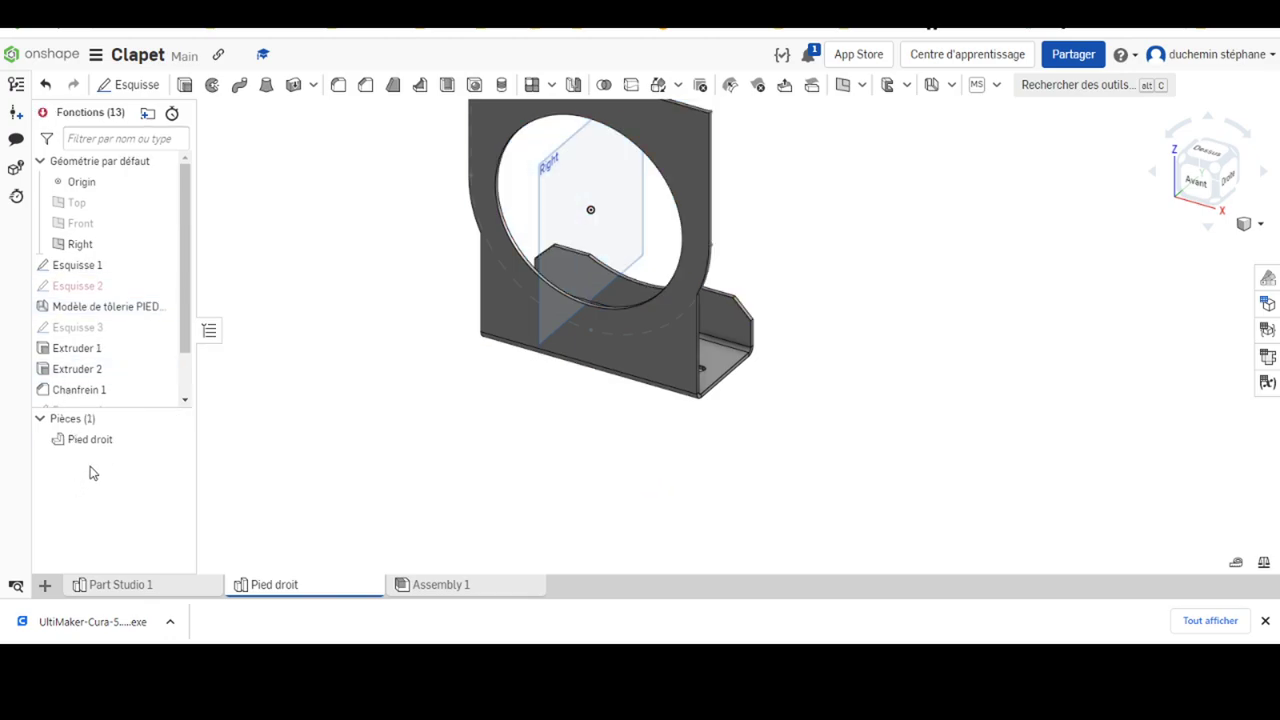
mouse_move(77, 286)
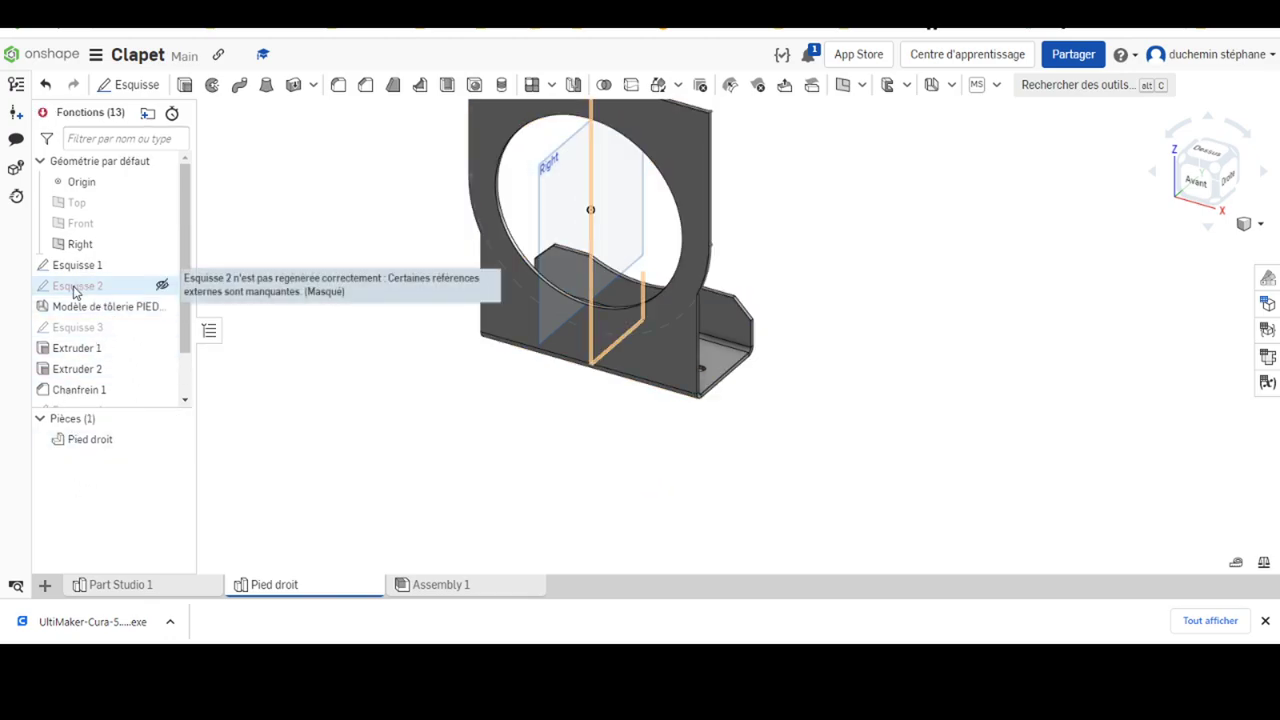
Select Esquisse 2 to check its regeneration error and bring up its actions
left_click(75, 288)
middle_click_drag(394, 303, 312, 384)
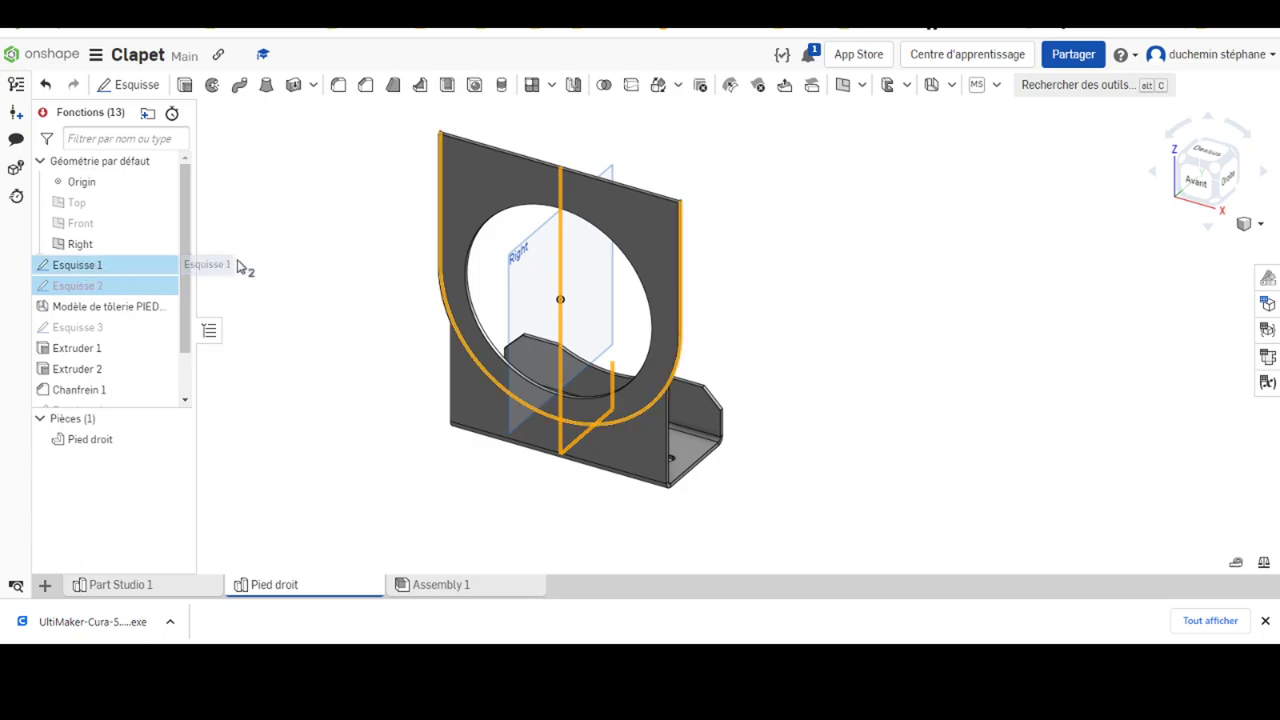
left_click(309, 229)
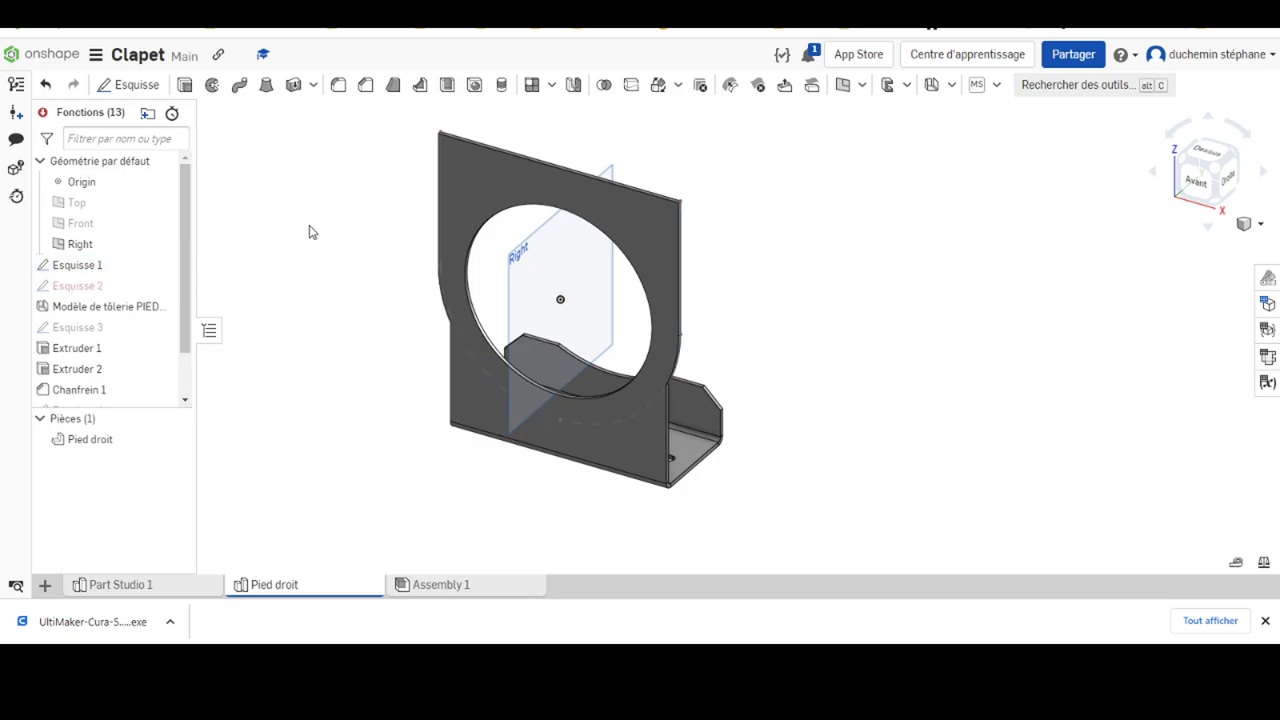
right_click(96, 286)
left_click(152, 302)
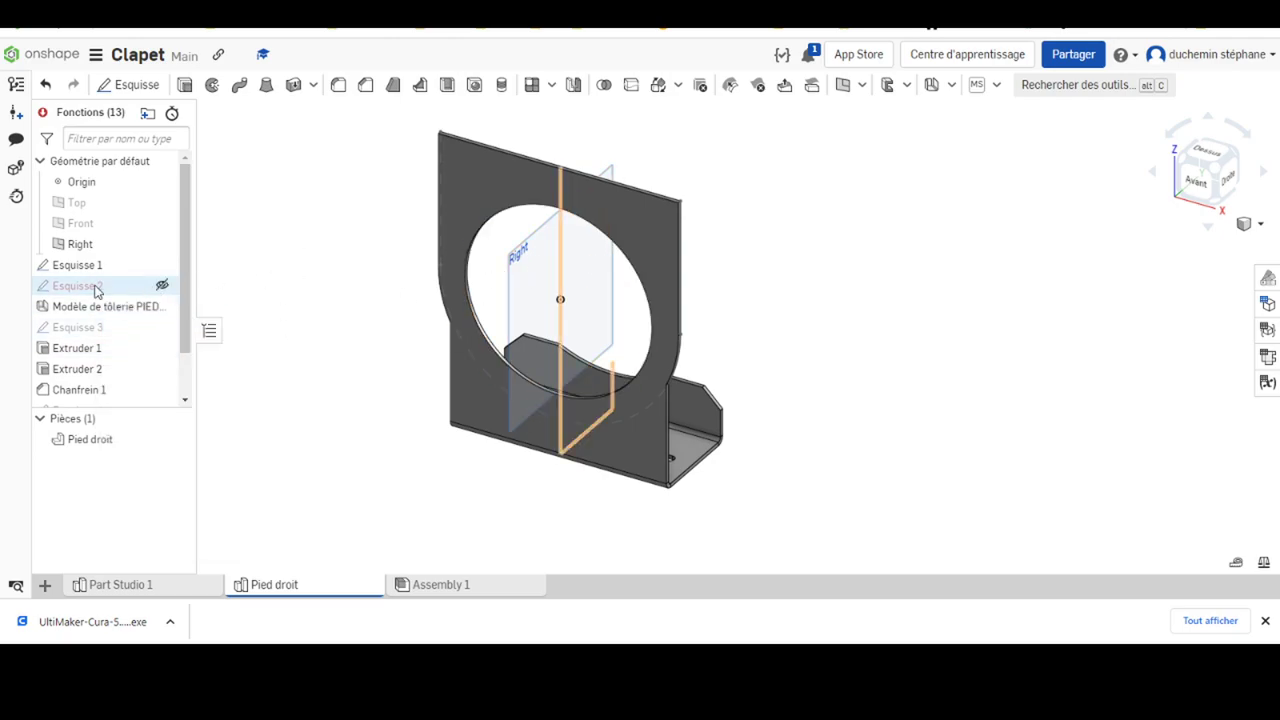
right_click(98, 288)
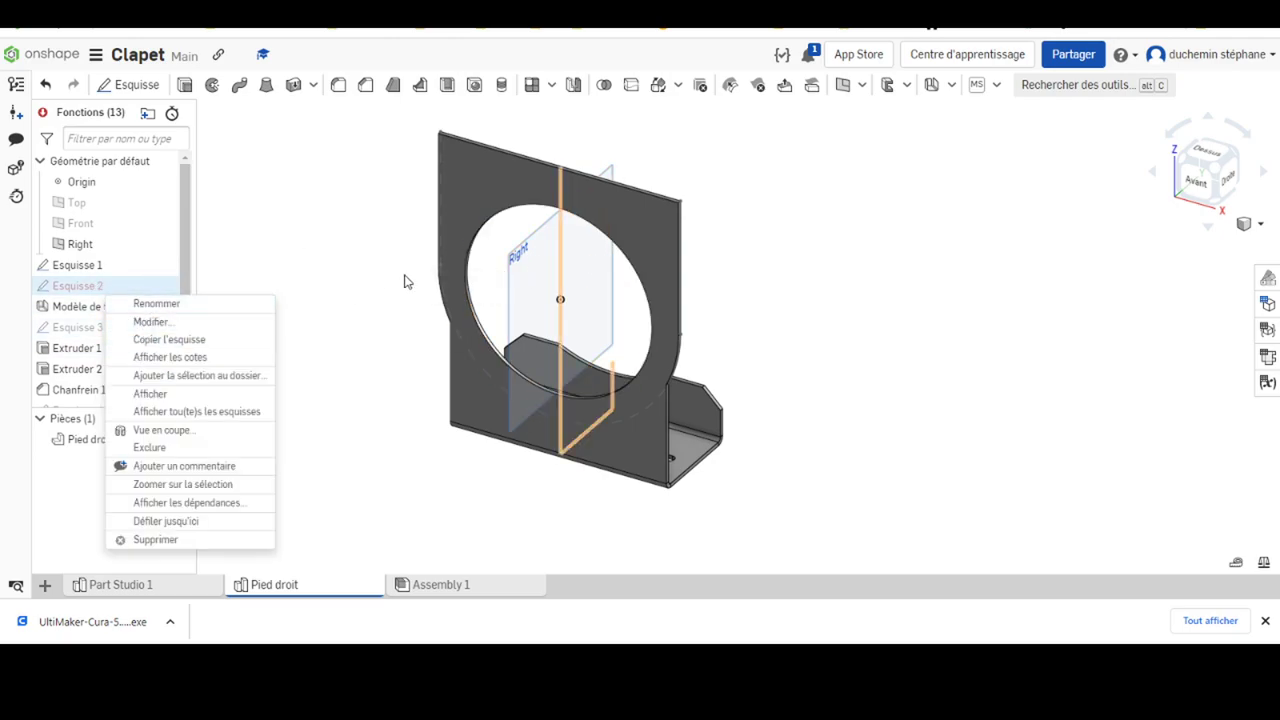
Edit Esquisse 2, add a 111 mm vertical dimension to the centre point, and finish
left_click(160, 322)
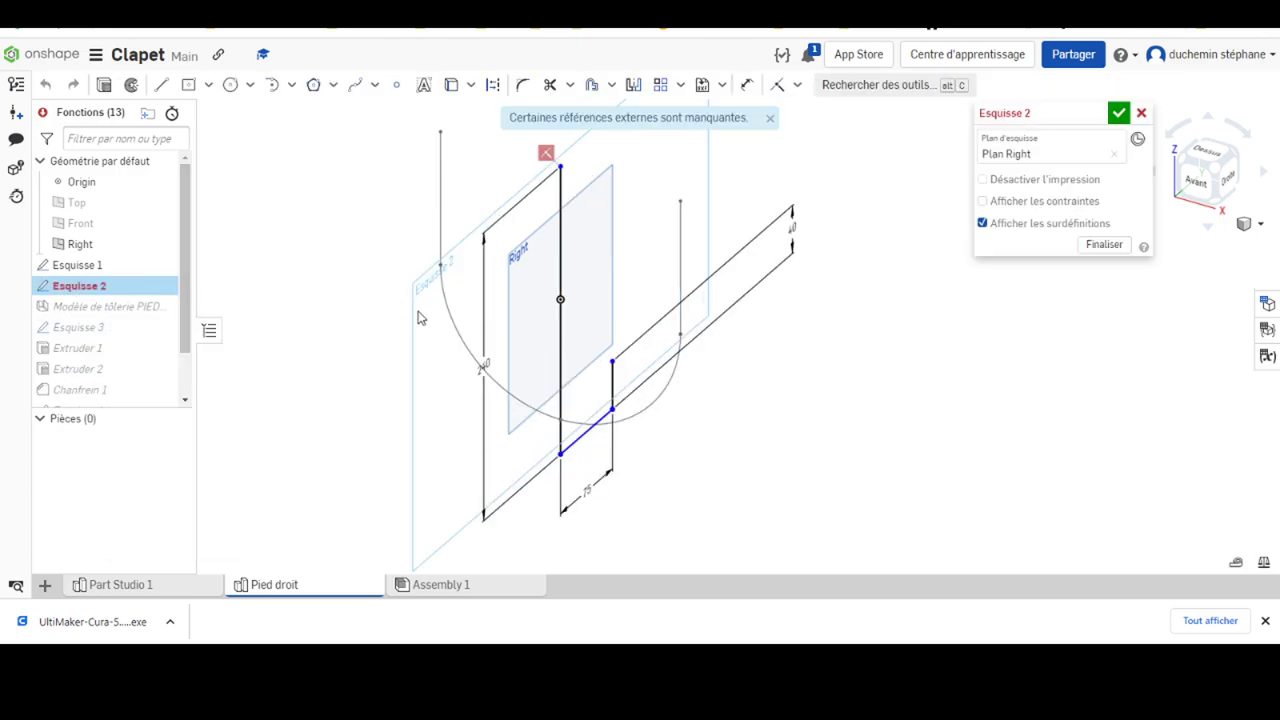
key("n")
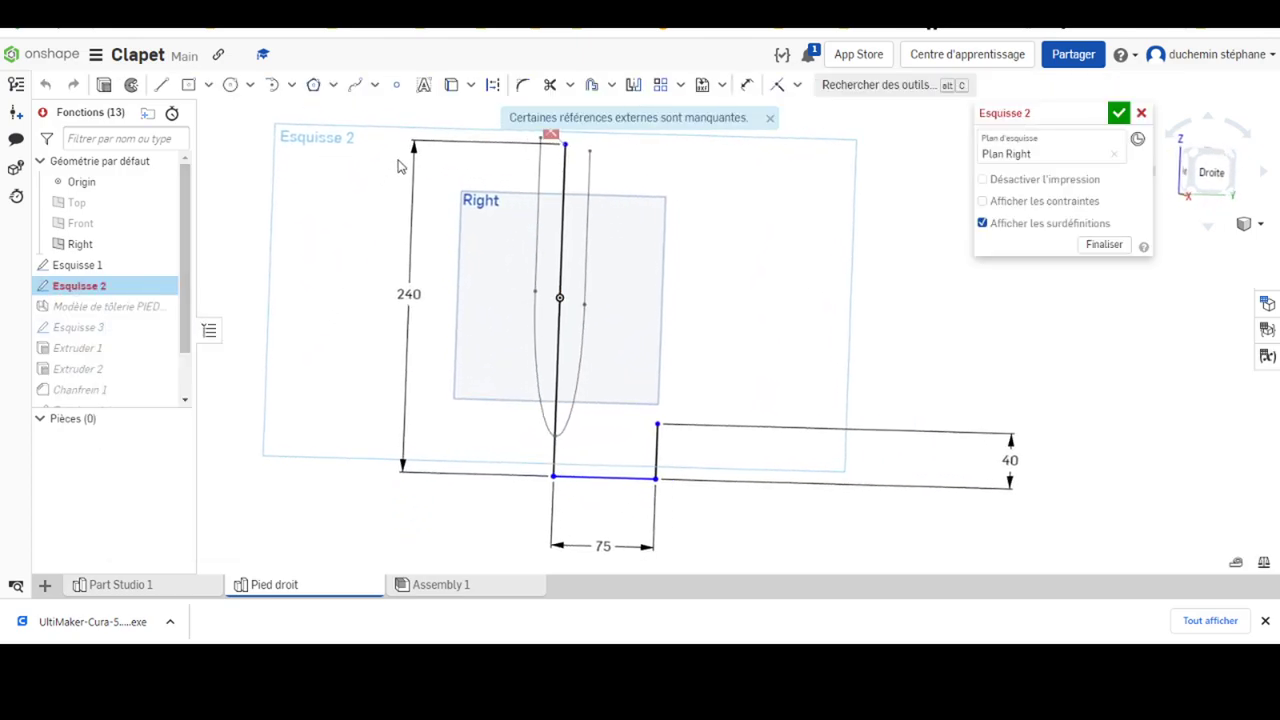
right_click(326, 236)
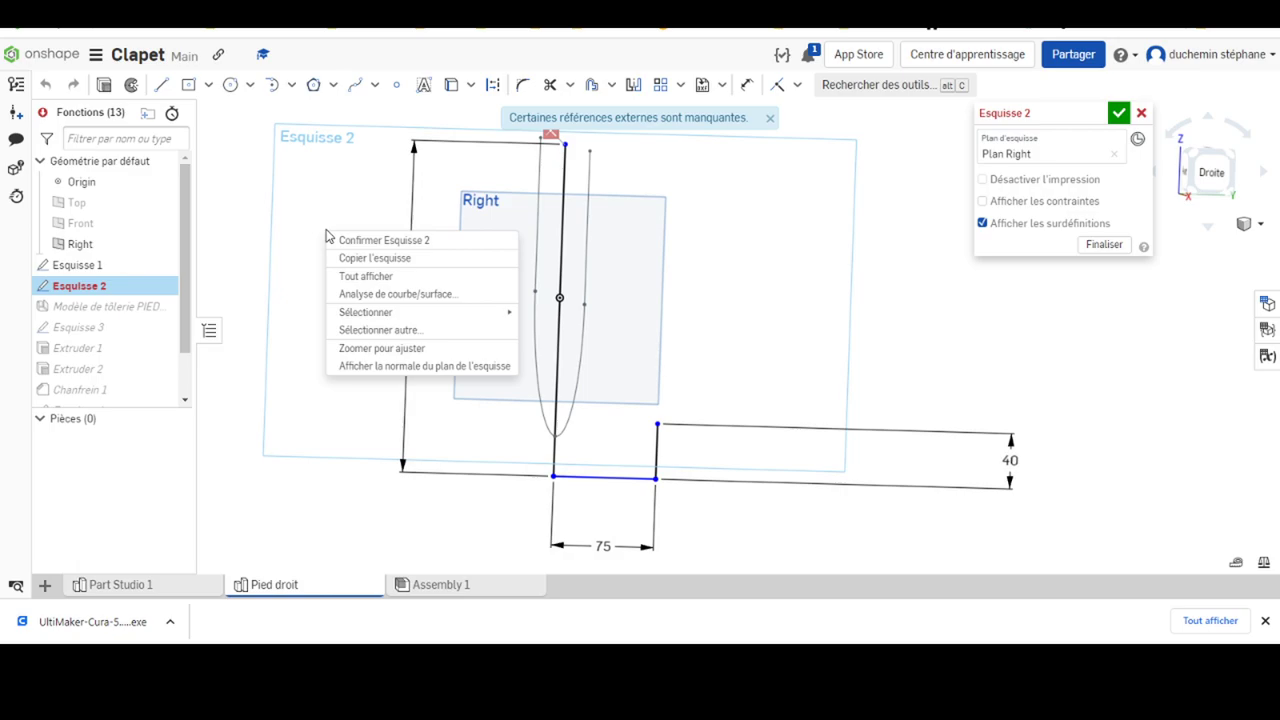
left_click(362, 366)
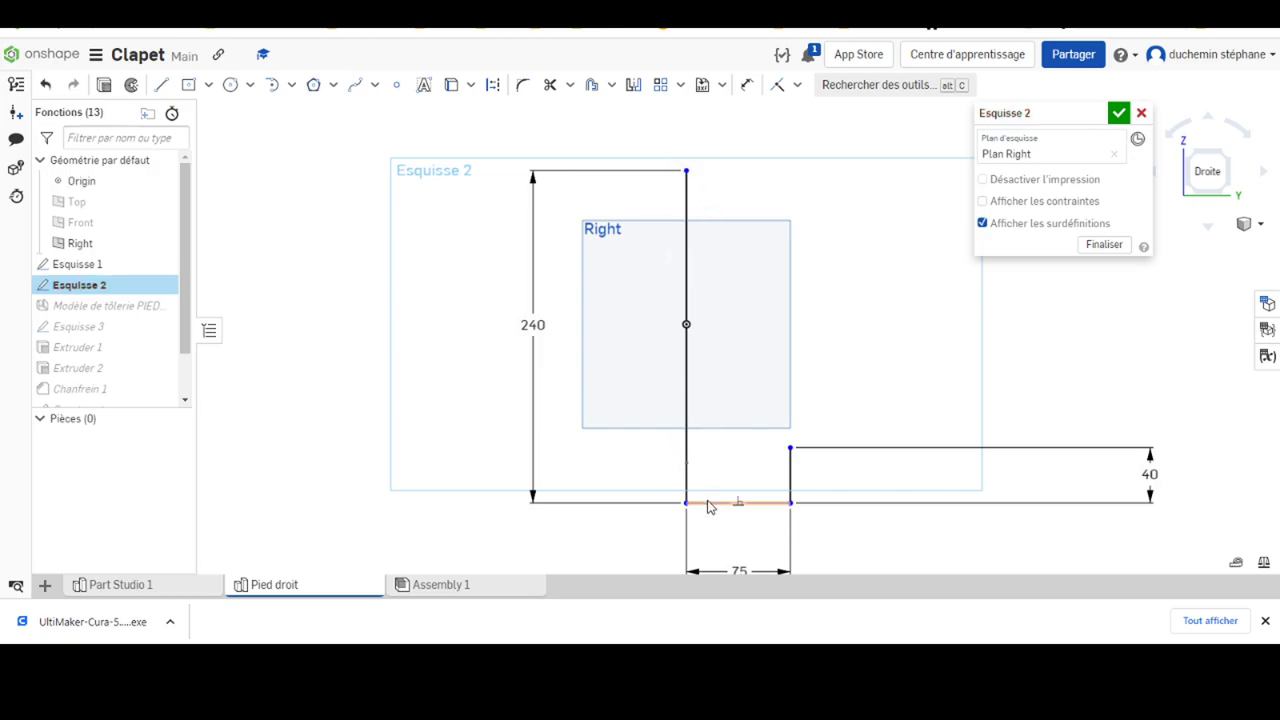
left_click(749, 86)
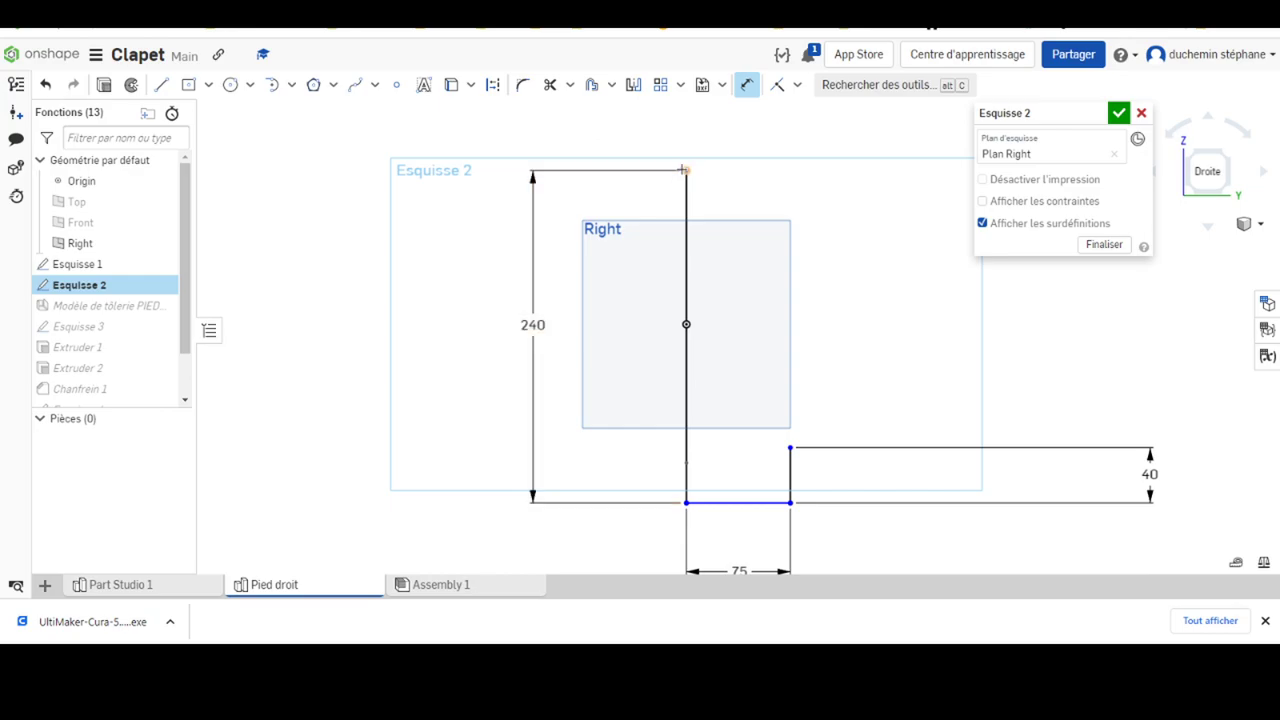
left_click(683, 325)
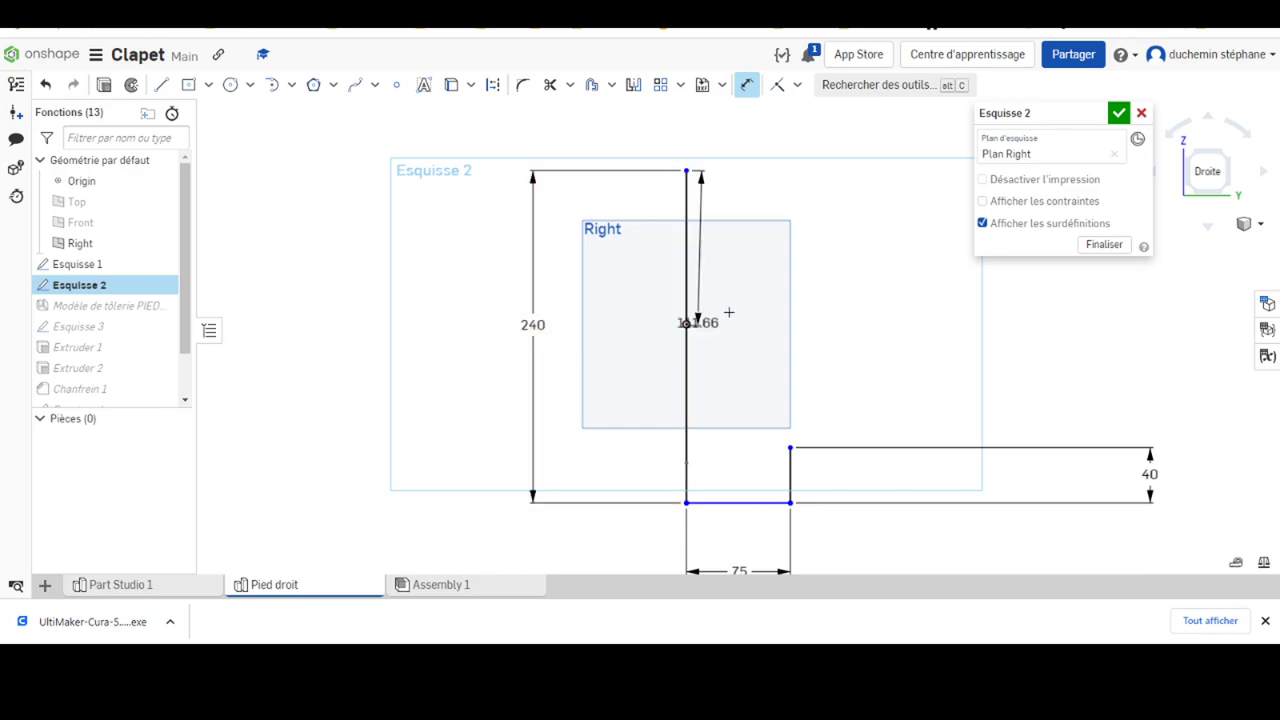
left_click(764, 258)
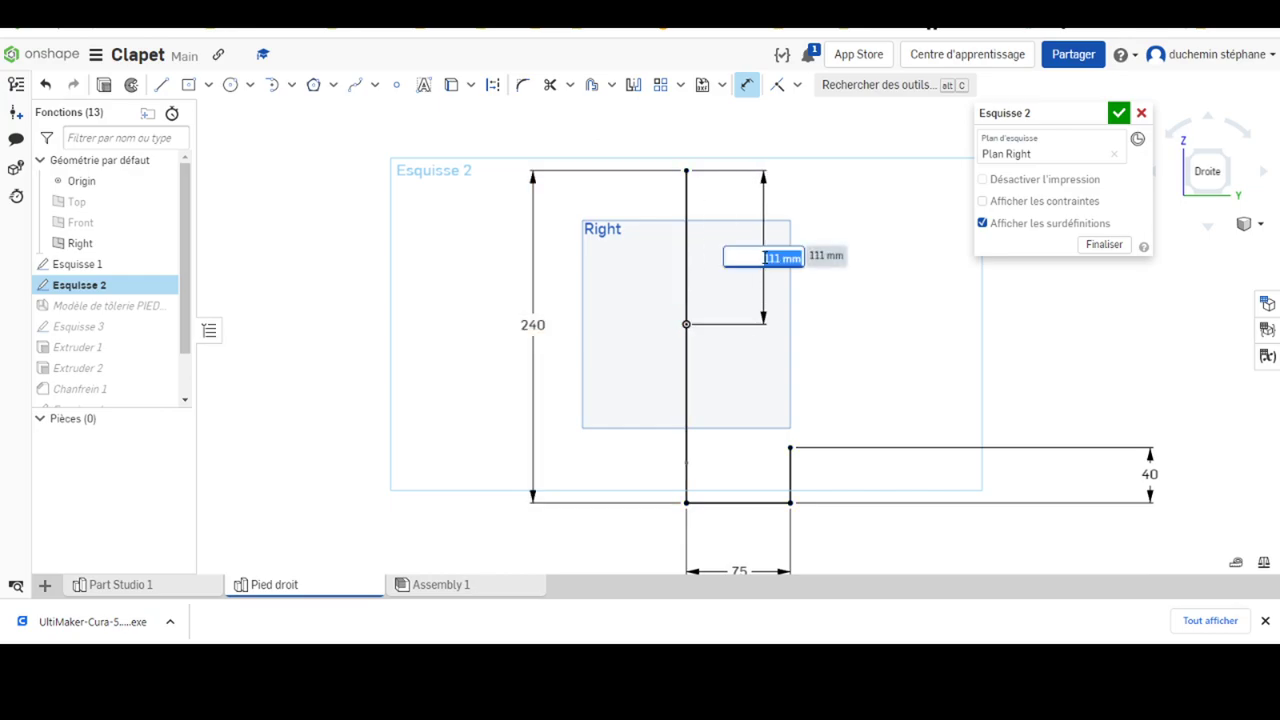
key("Return")
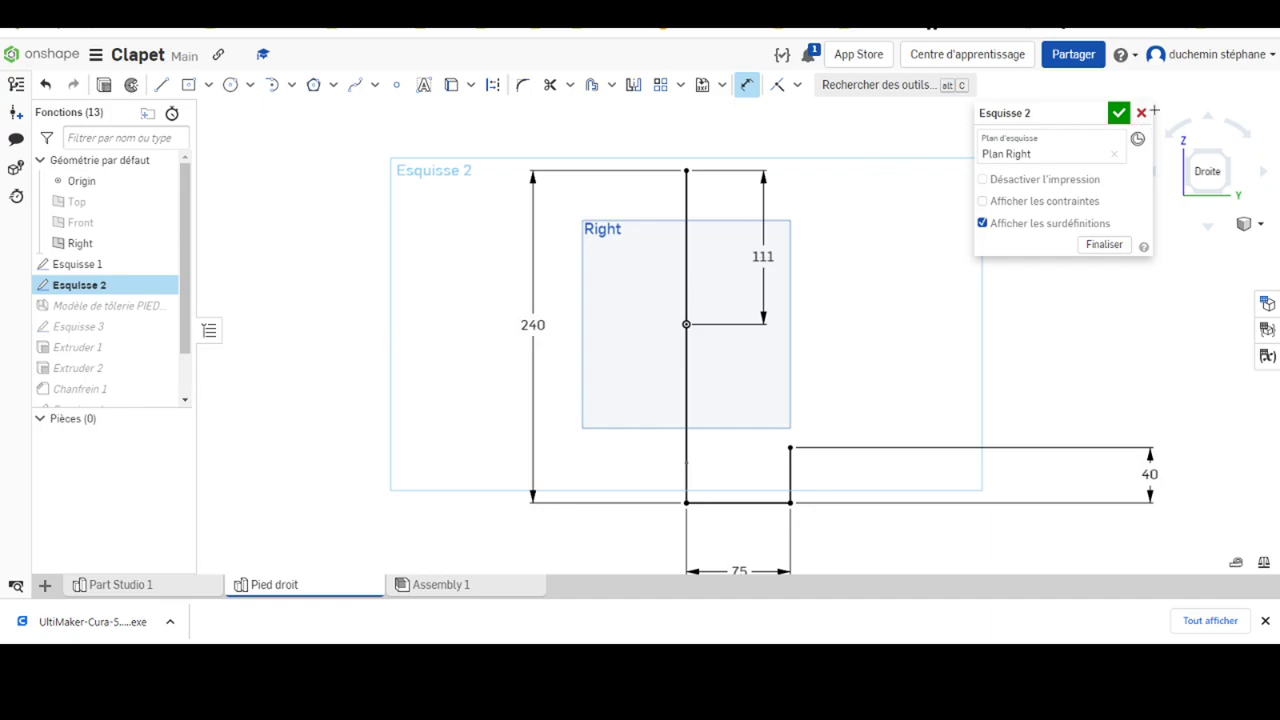
left_click(1119, 112)
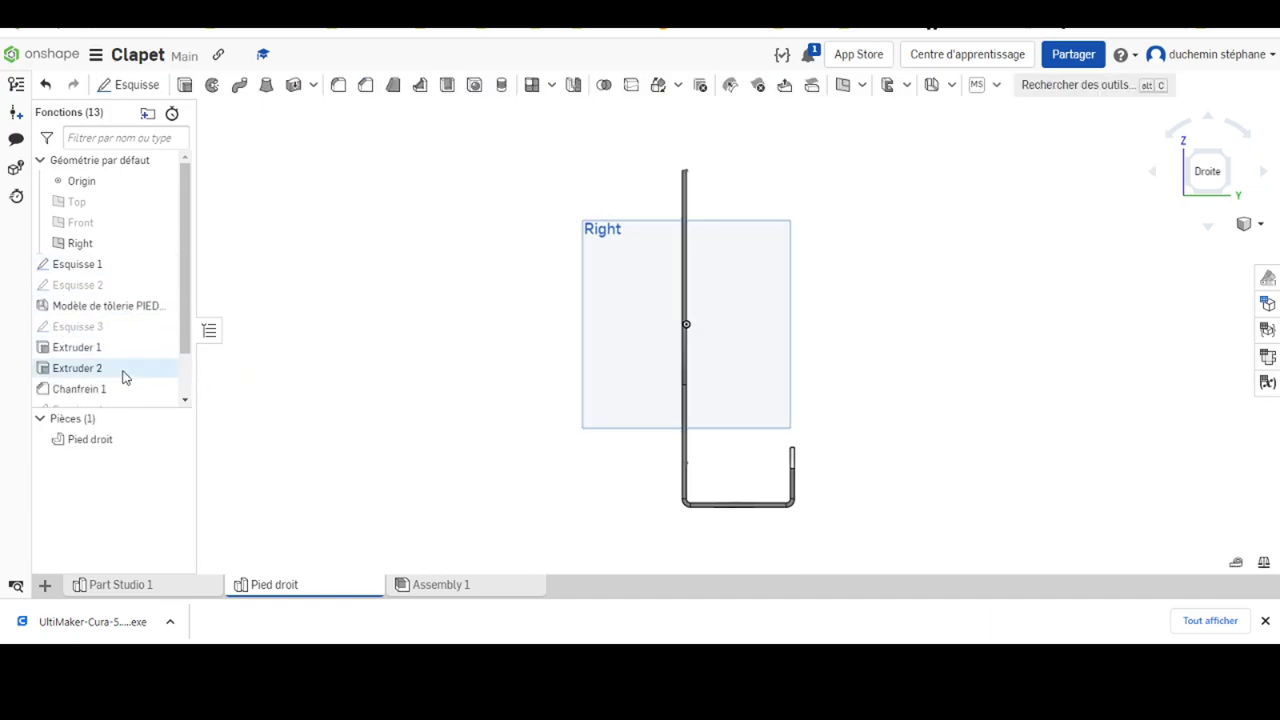
Switch to an isometric view and hide the other sketches
key("p")
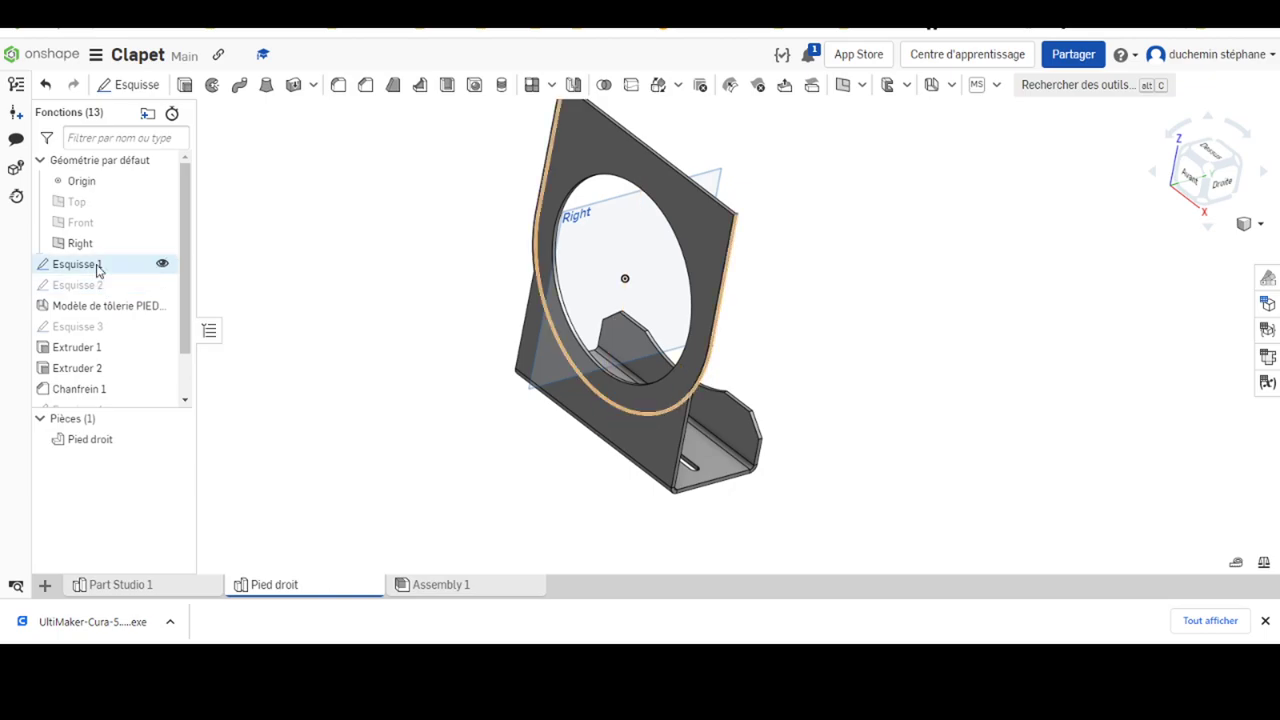
left_click(97, 266)
right_click(97, 268)
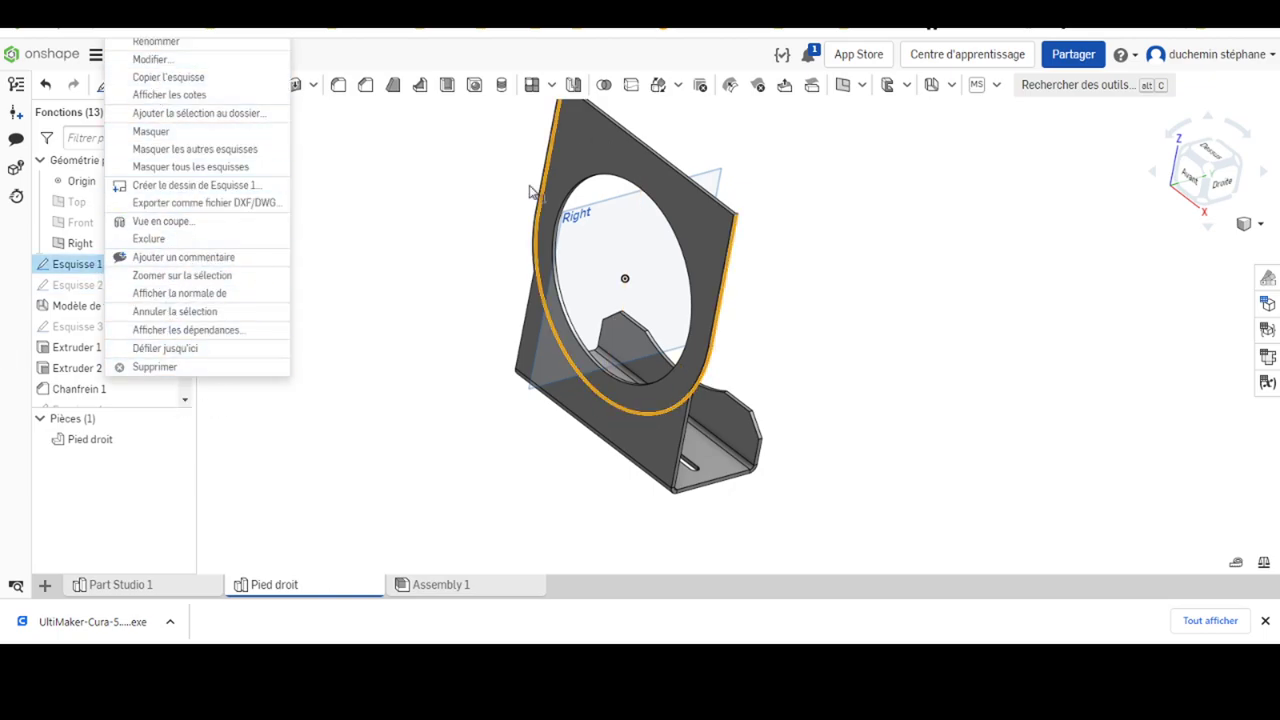
key("Escape")
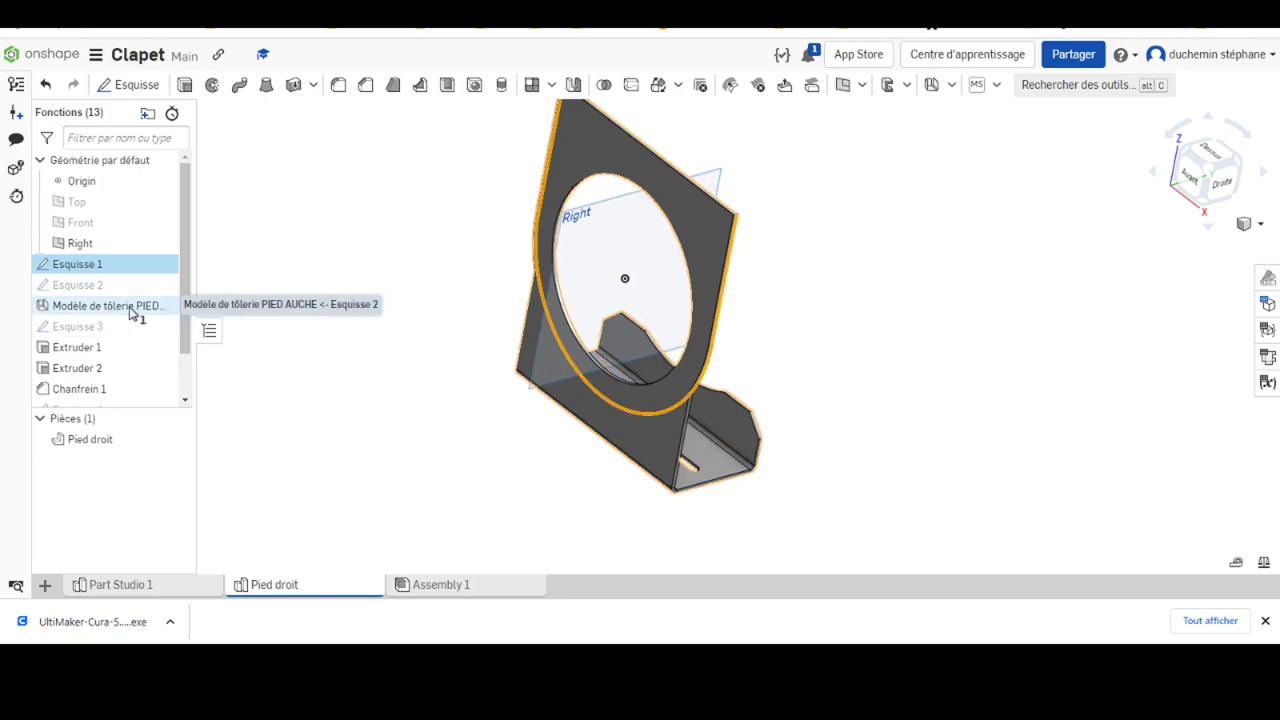
right_click(132, 312)
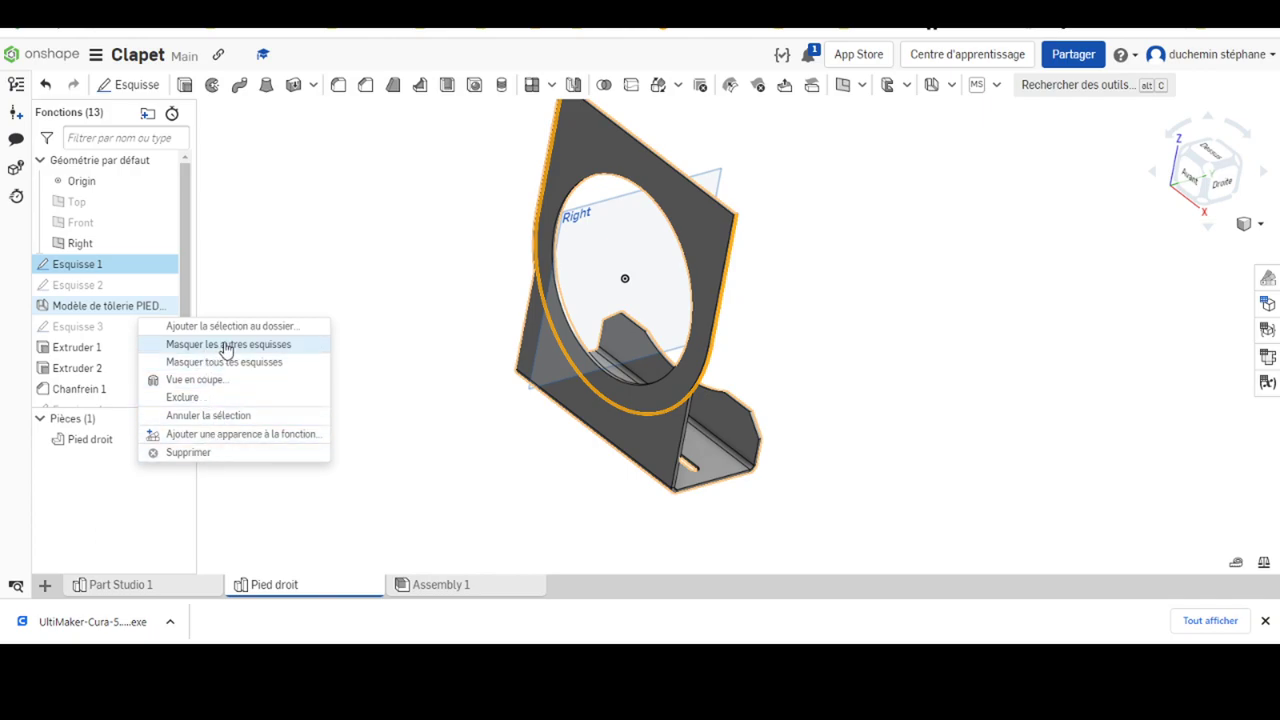
left_click(162, 268)
left_click(131, 326, "ctrl")
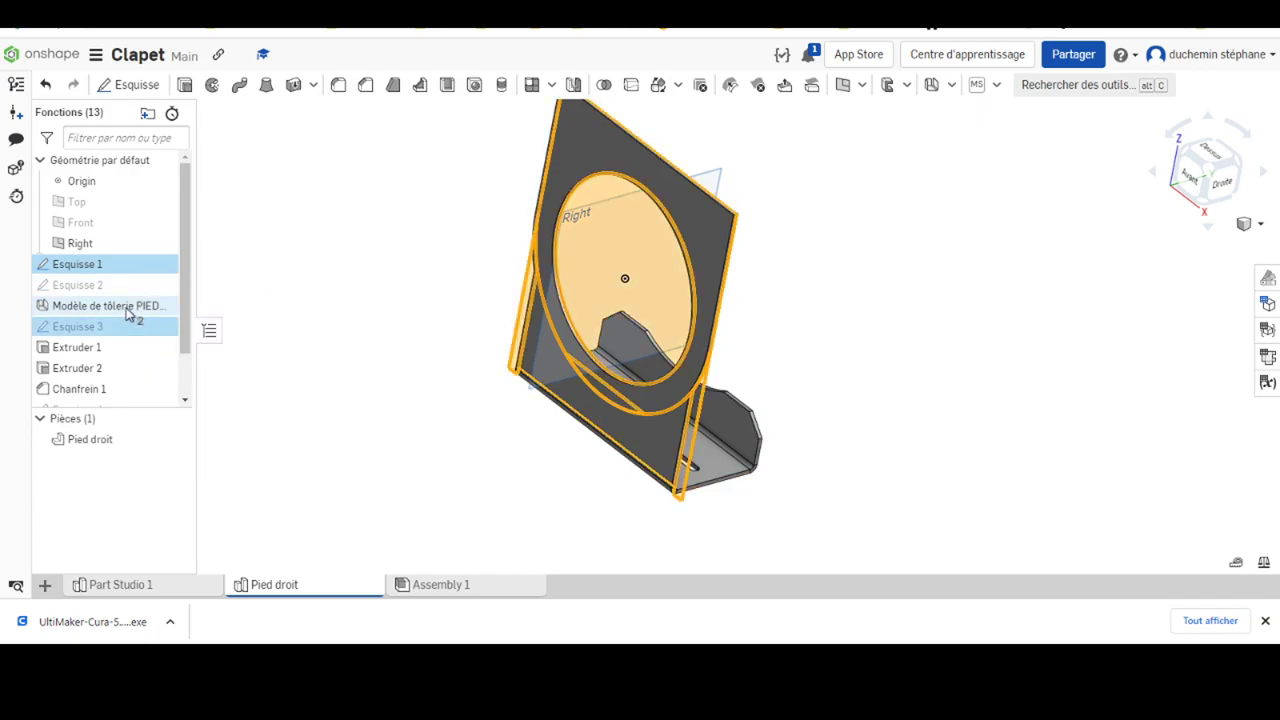
left_click(404, 322)
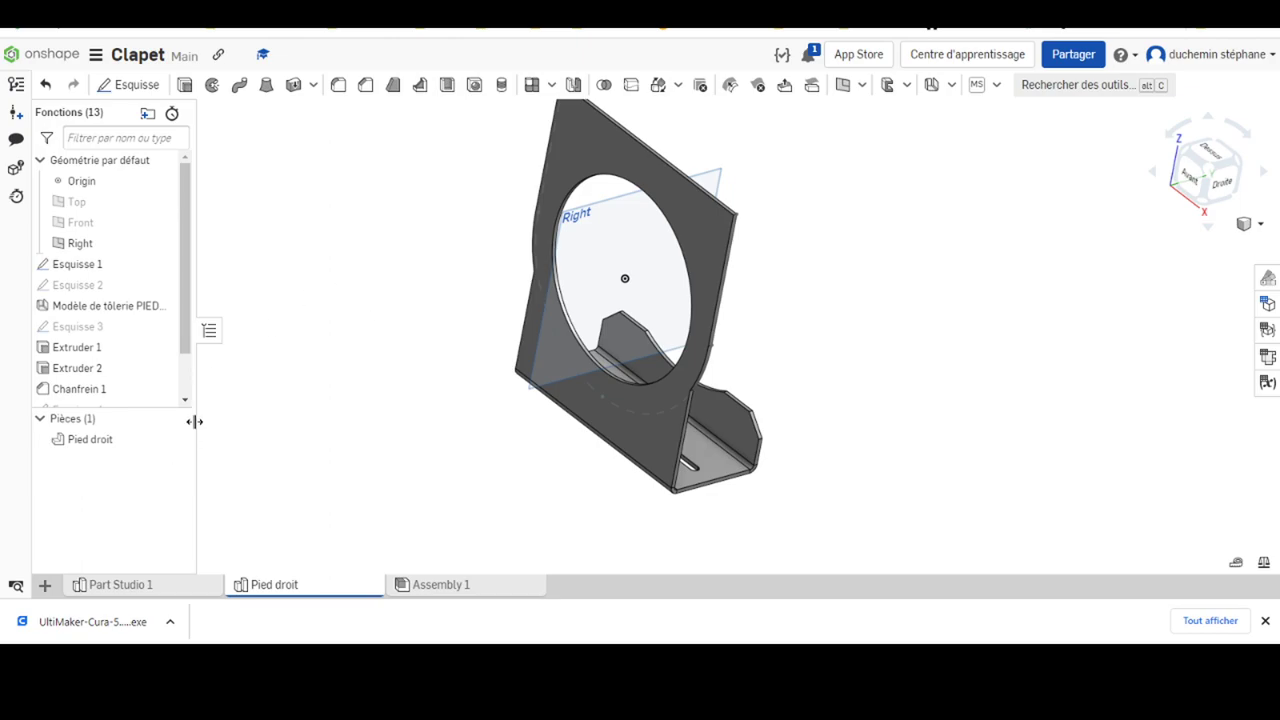
Rename the sheet-metal feature from PIED GAUCHE to PIED DROIT
right_click(137, 308)
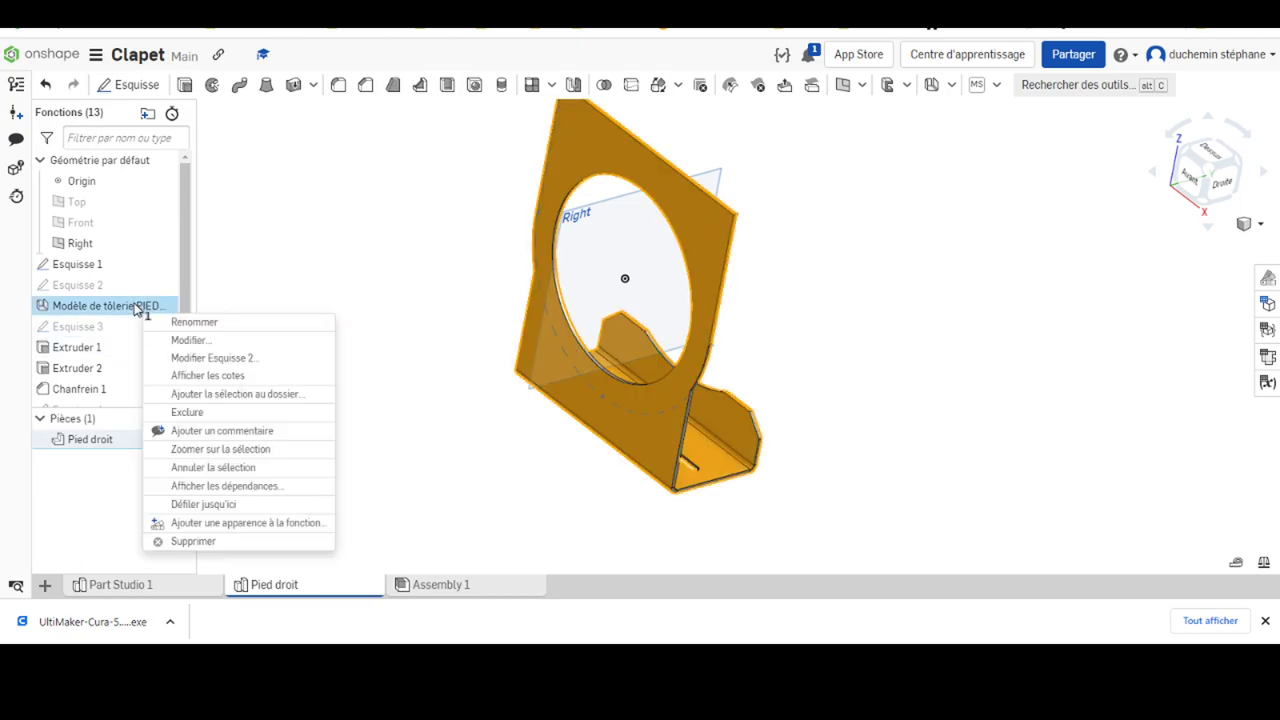
left_click(180, 322)
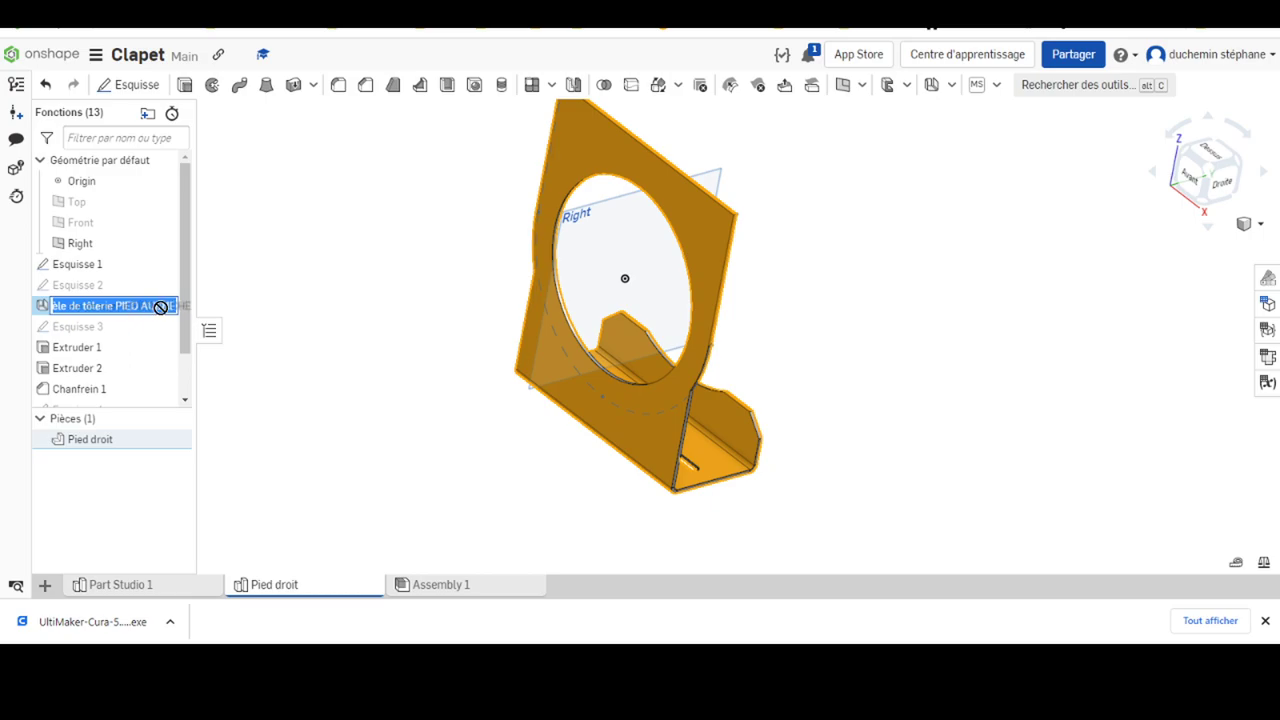
left_click(143, 308)
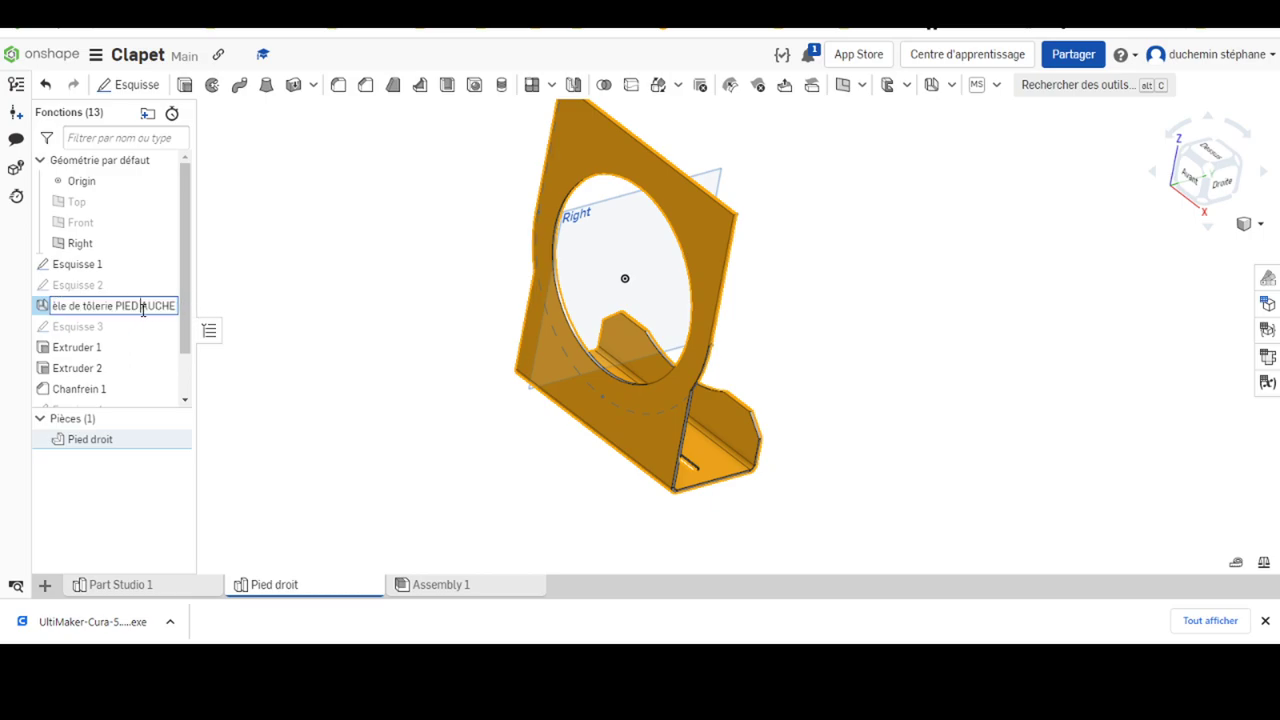
key("Delete")
key("Delete")
key("Delete")
key("Delete")
key("Delete")
key("Delete")
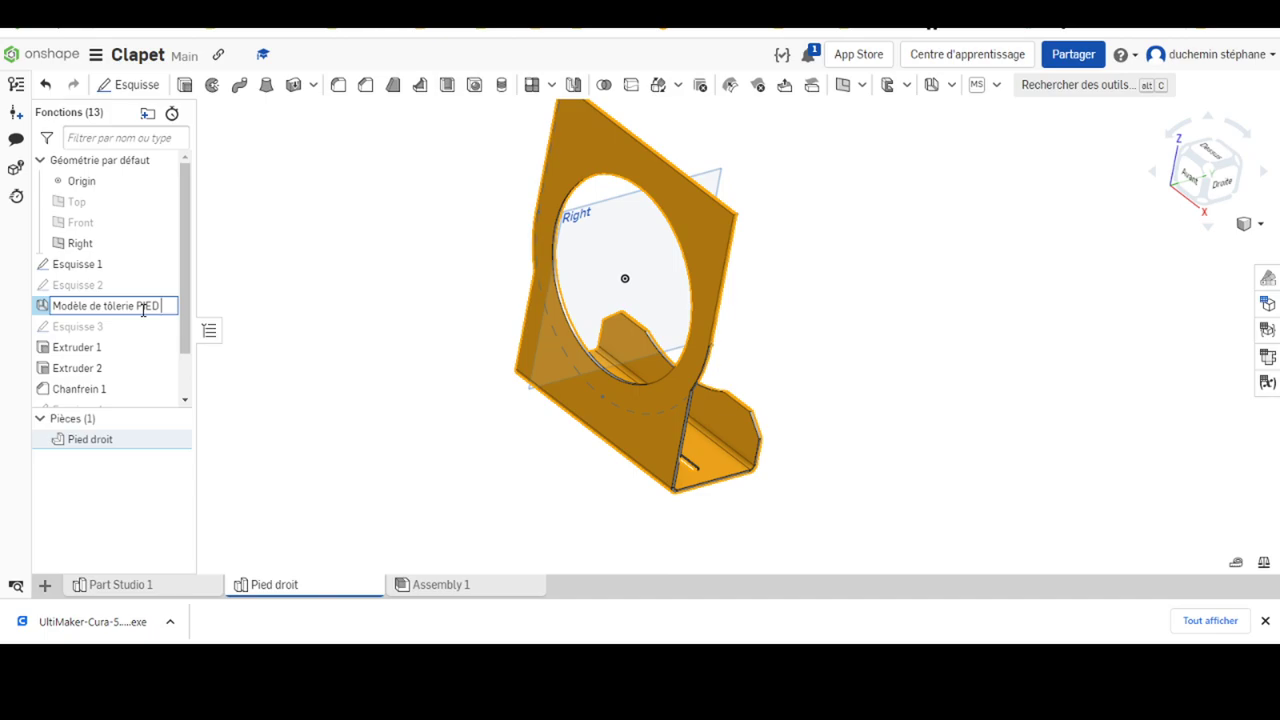
type("O")
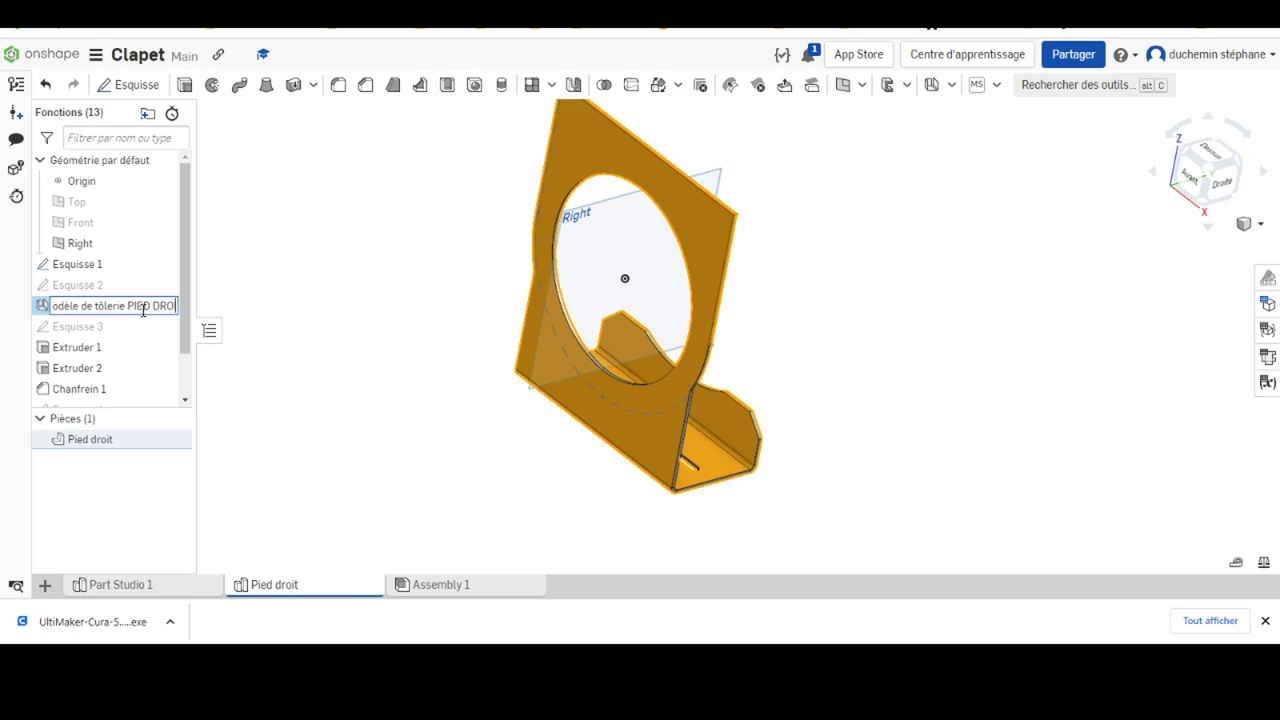
type("IT")
left_click(256, 251)
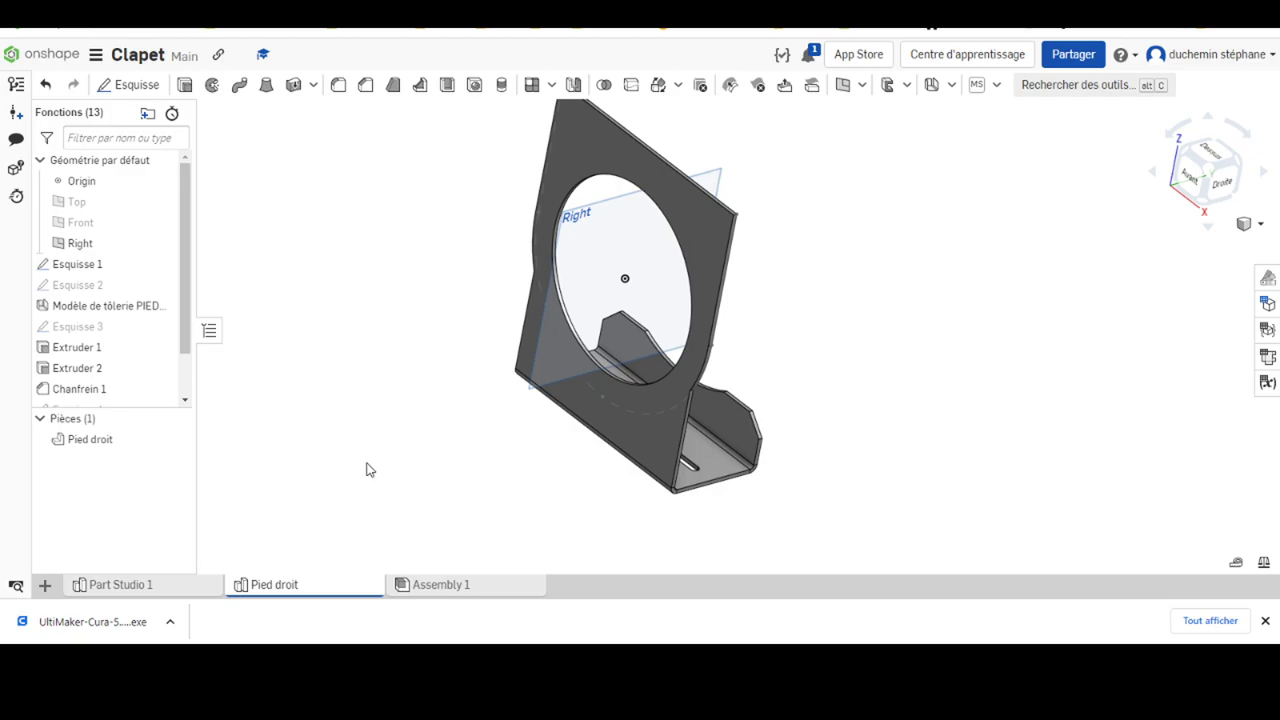
right_click_drag(366, 469, 472, 380)
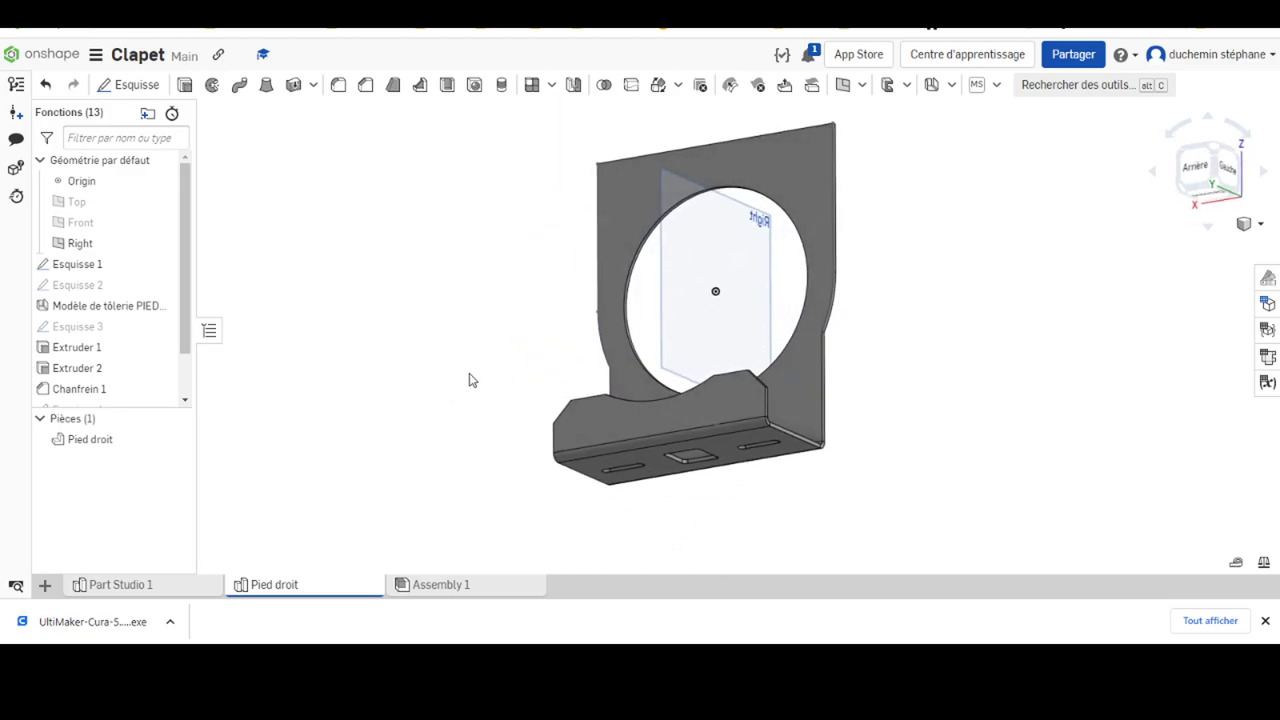
right_click_drag(472, 380, 543, 354)
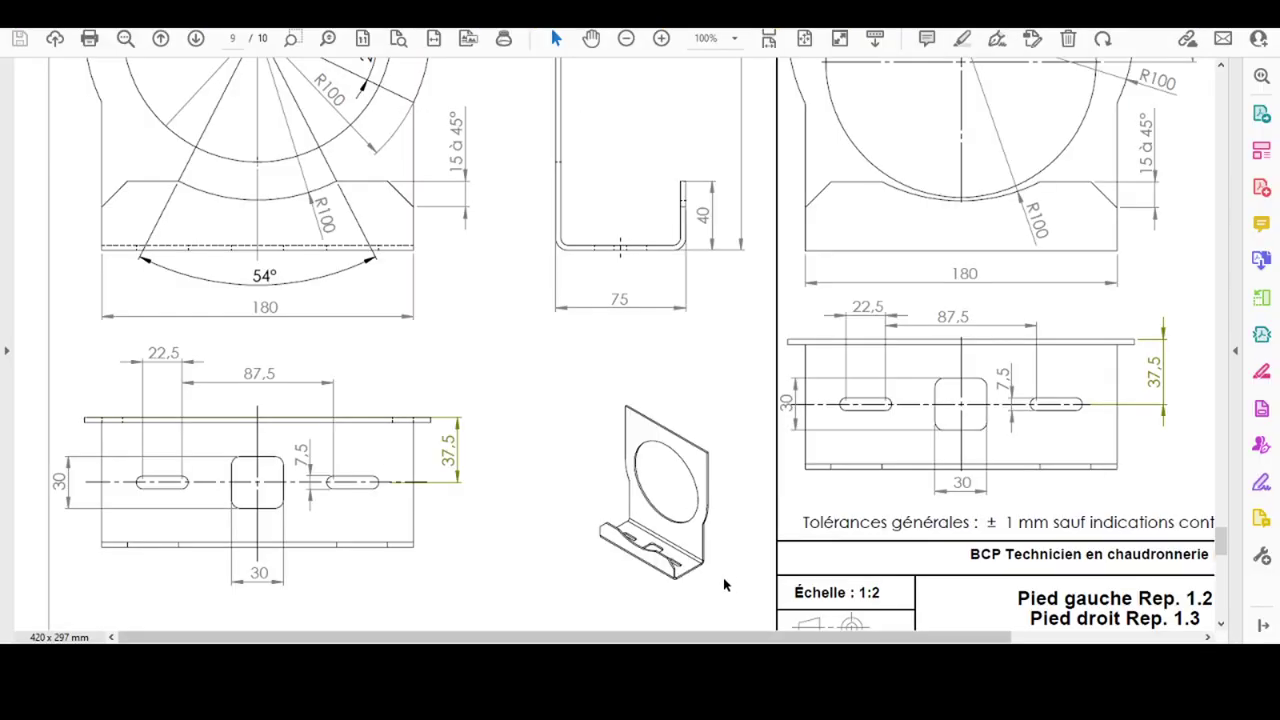
View the full Pied droit drawing sheet in Acrobat at 66.7%, then return to Onshape
scroll(1118, 492, "down", 2, "ctrl")
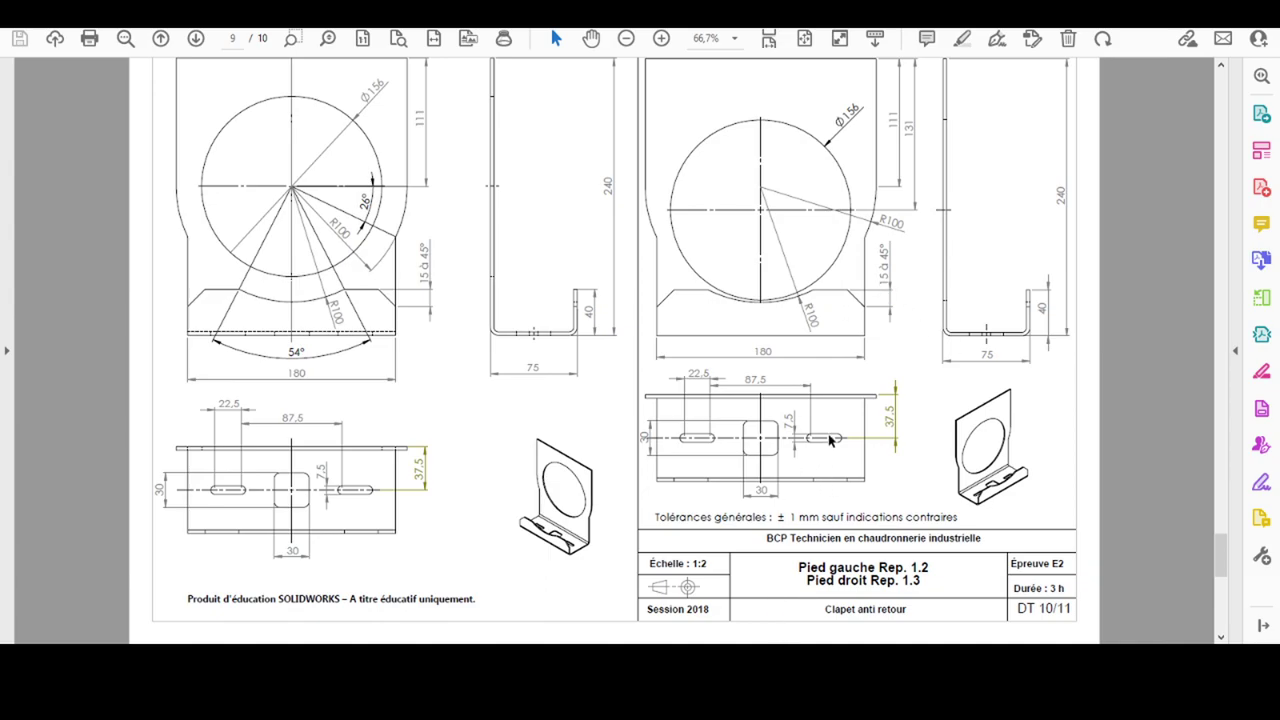
scroll(815, 385, "up", 1)
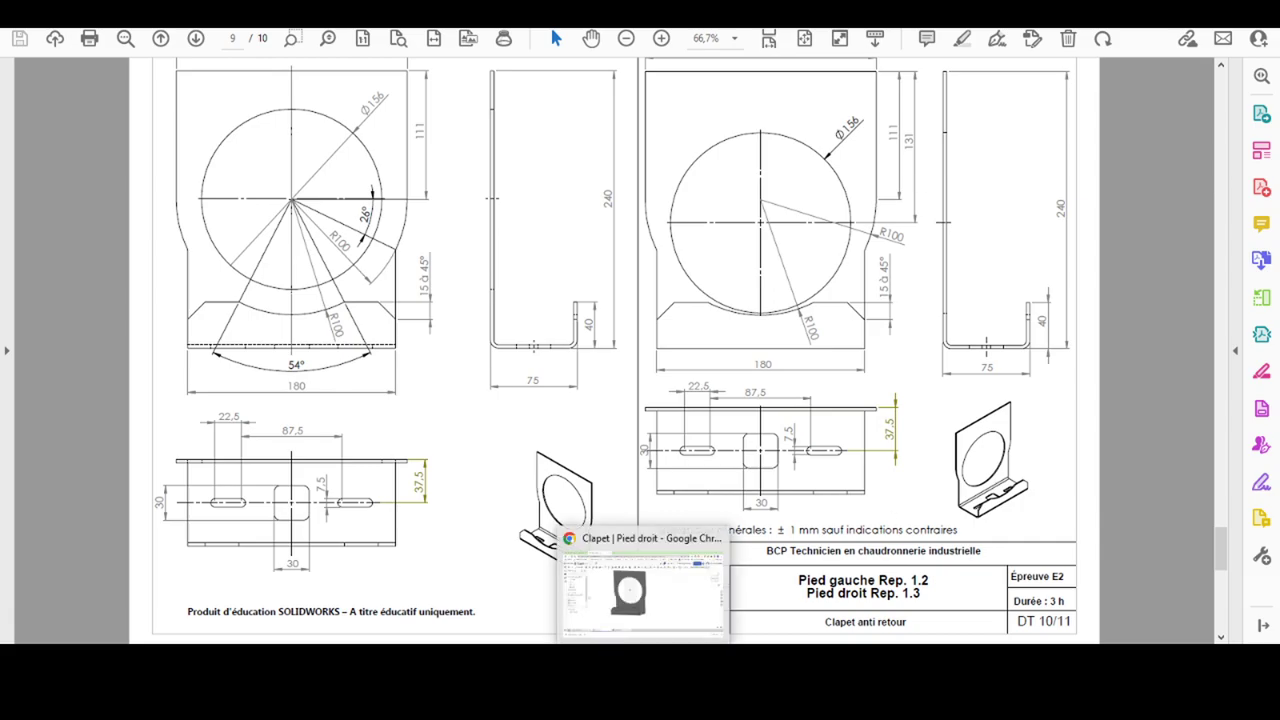
left_click(638, 528)
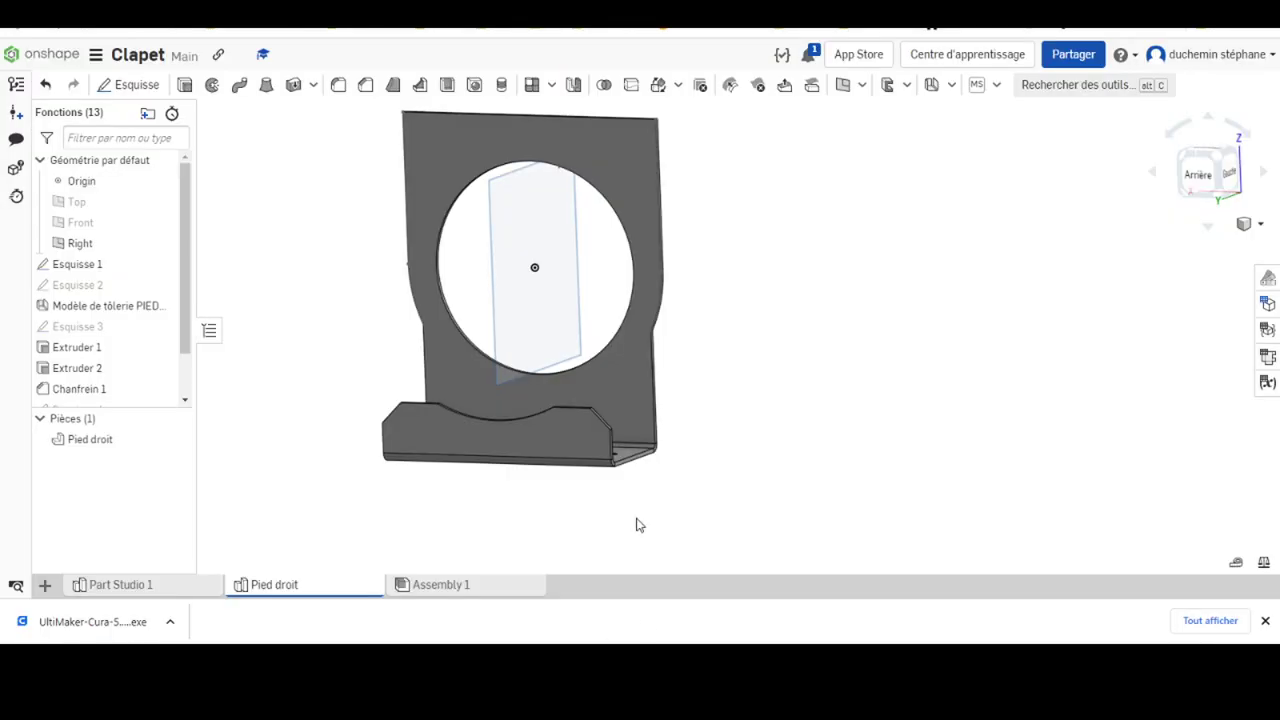
Open Esquisse 3 for editing and view it normal to the sketch plane
left_click(78, 328)
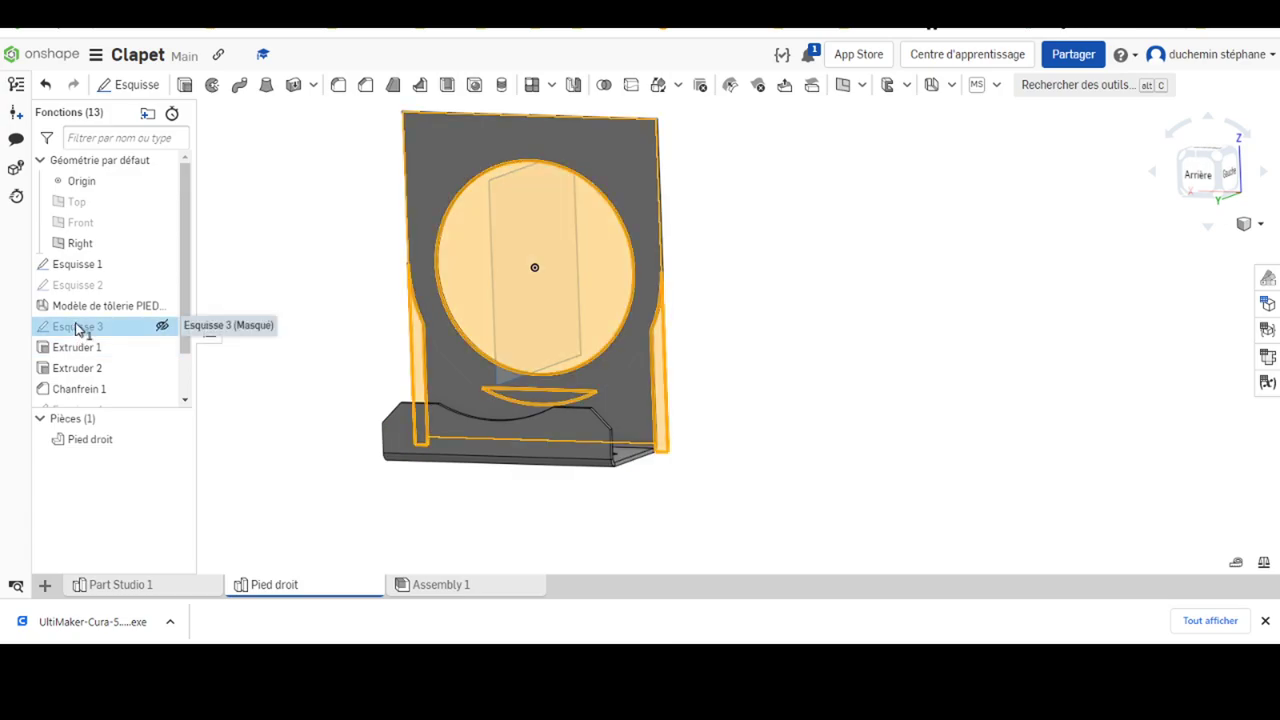
right_click(78, 328)
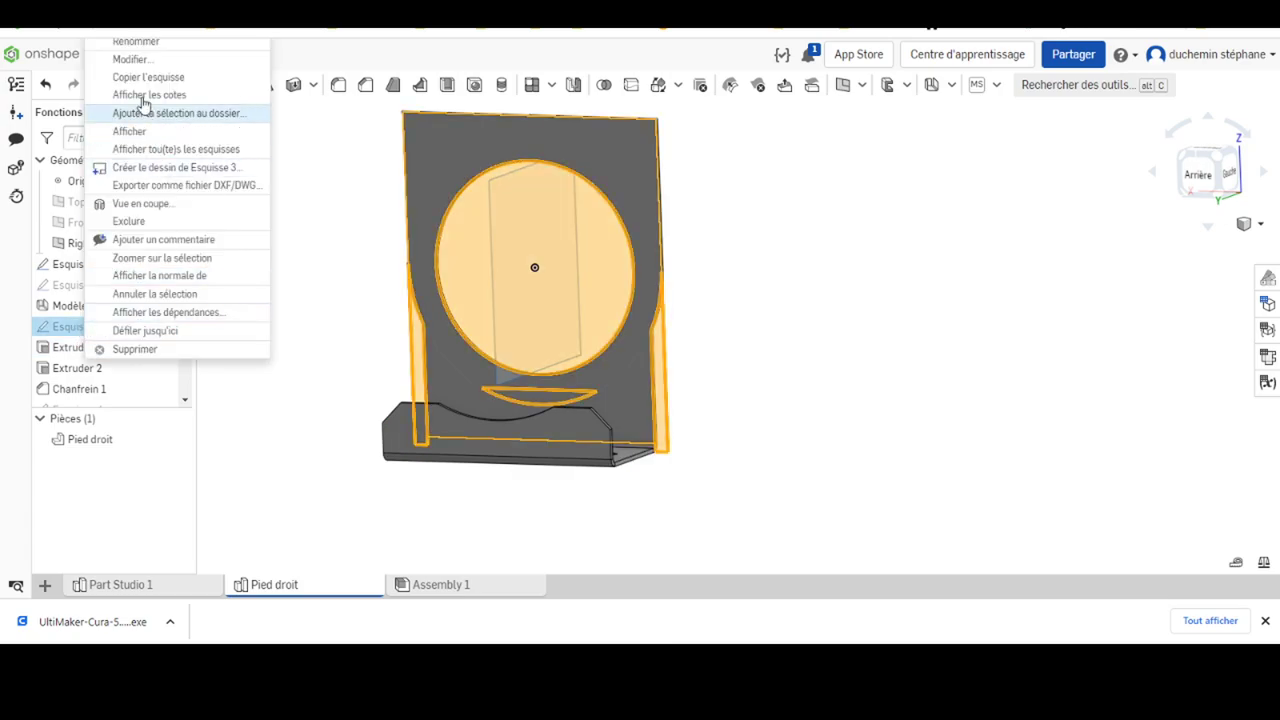
left_click(125, 61)
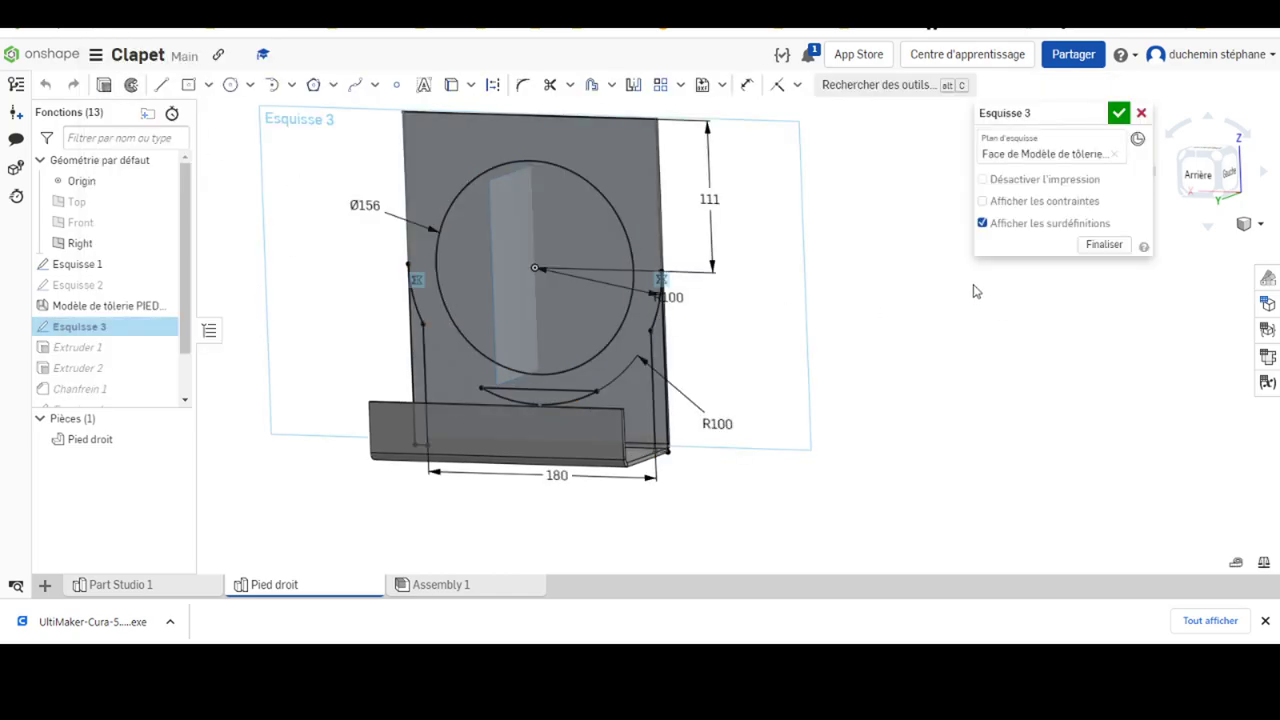
key("n")
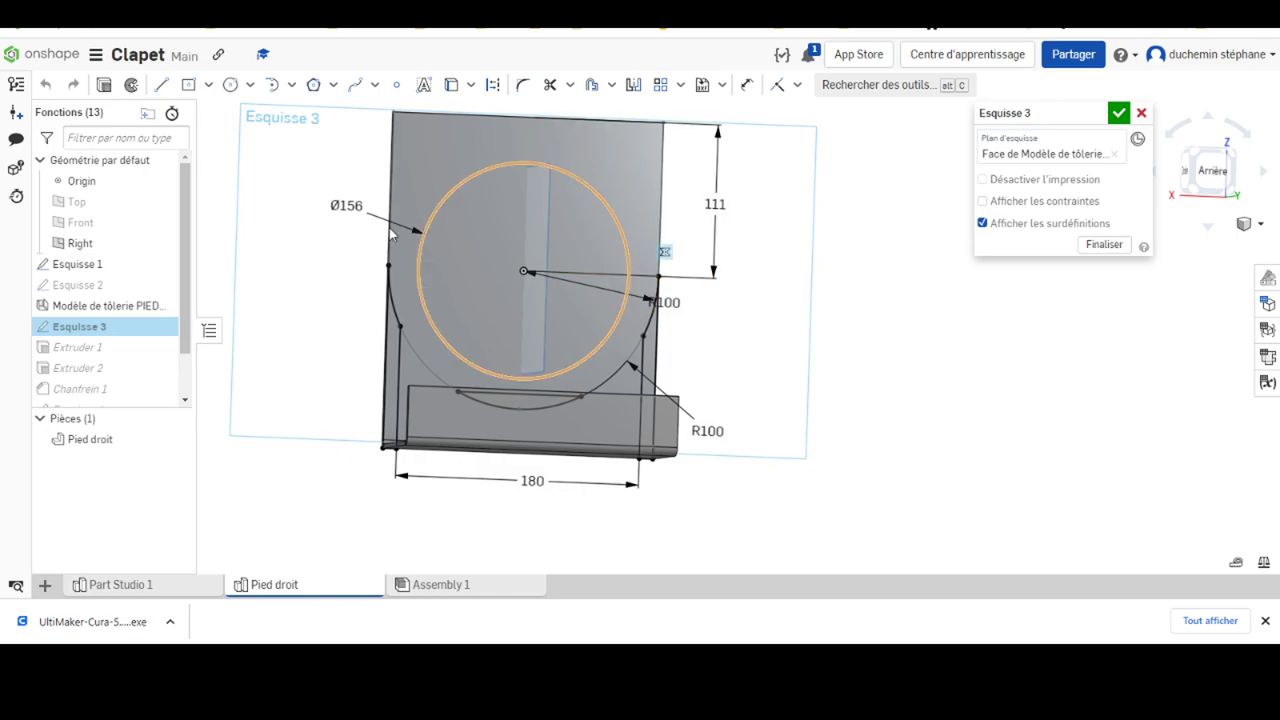
right_click(260, 174)
left_click(320, 307)
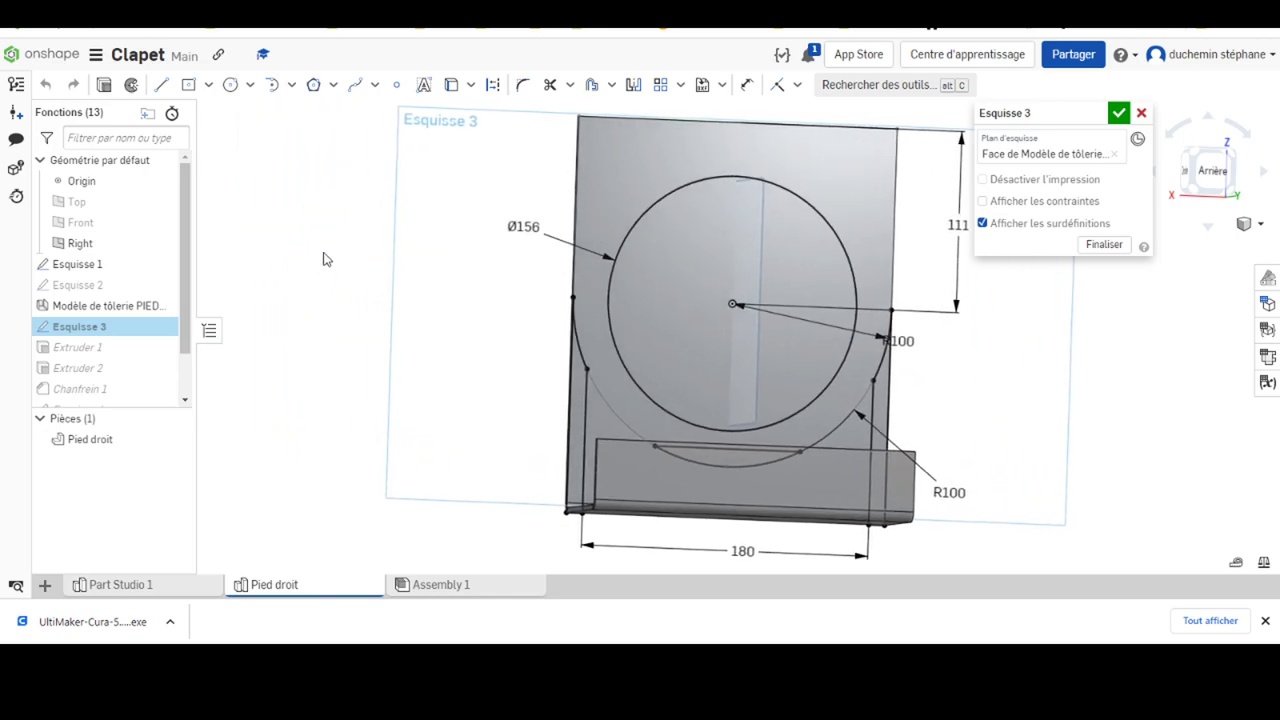
right_click(431, 180)
left_click(452, 318)
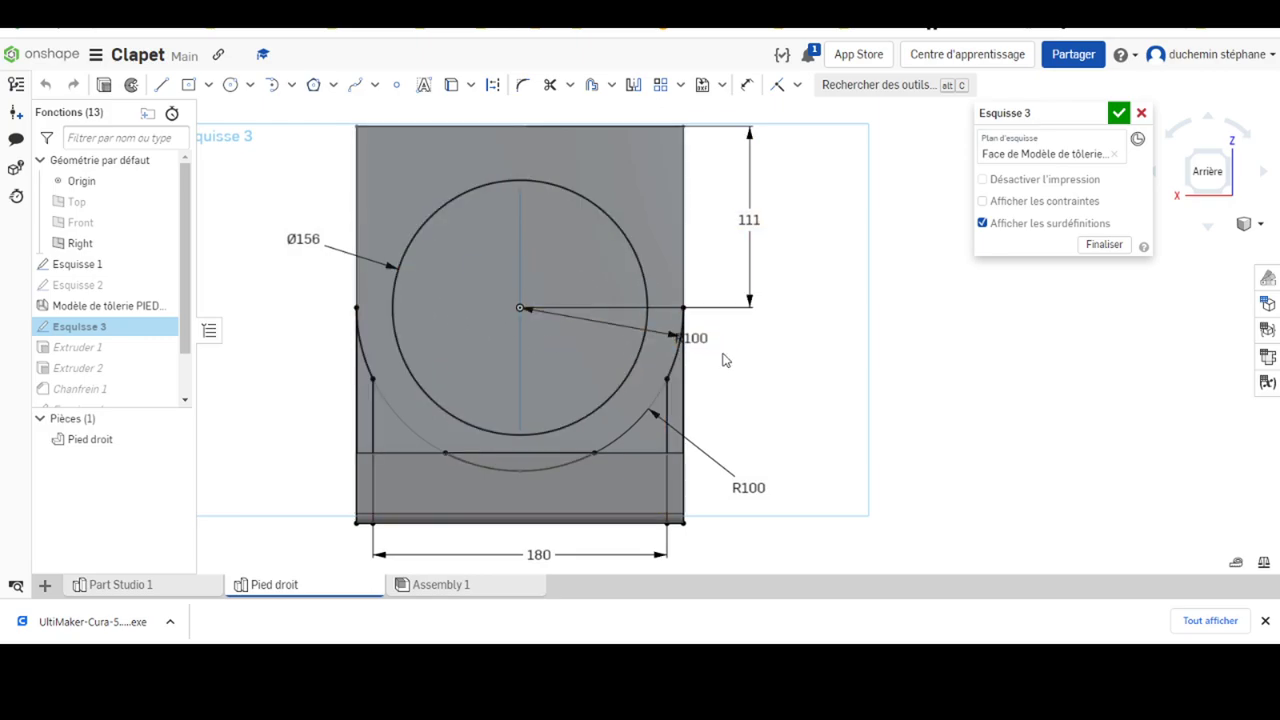
Drag one R100 radius label out to the right of the Ø156 circle
left_click_drag(692, 338, 950, 405)
left_click(645, 293)
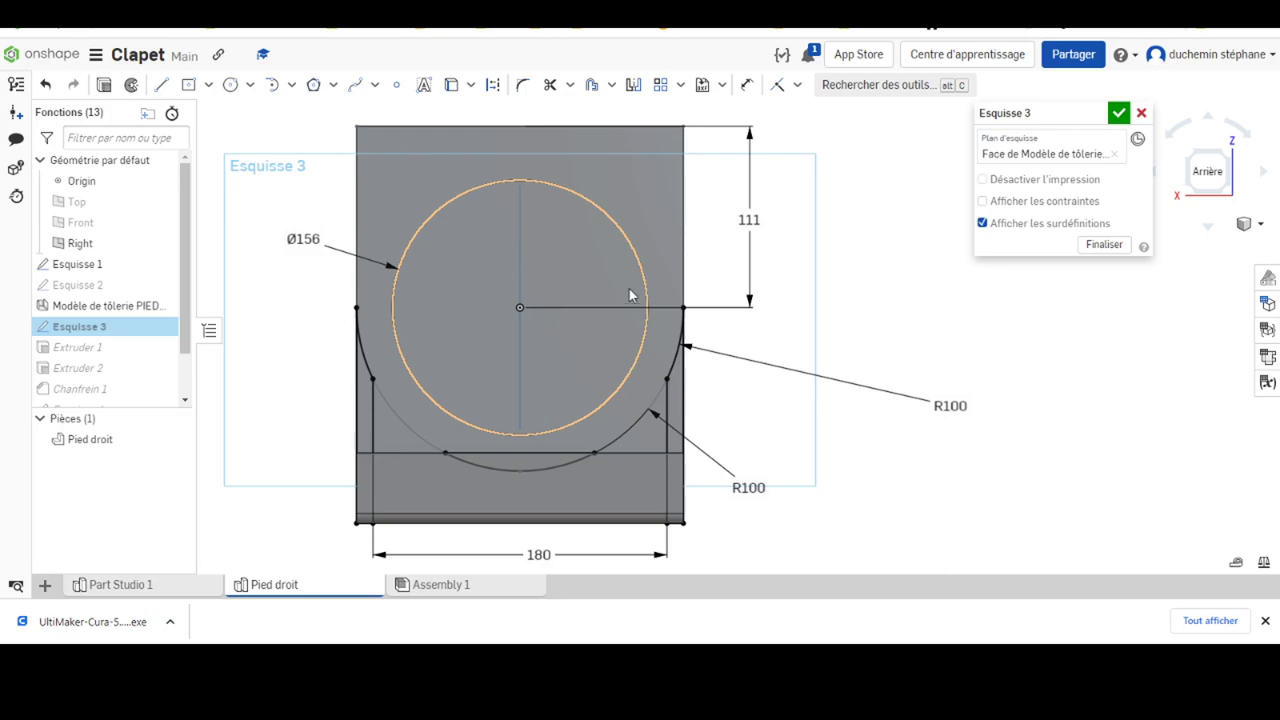
key("Escape")
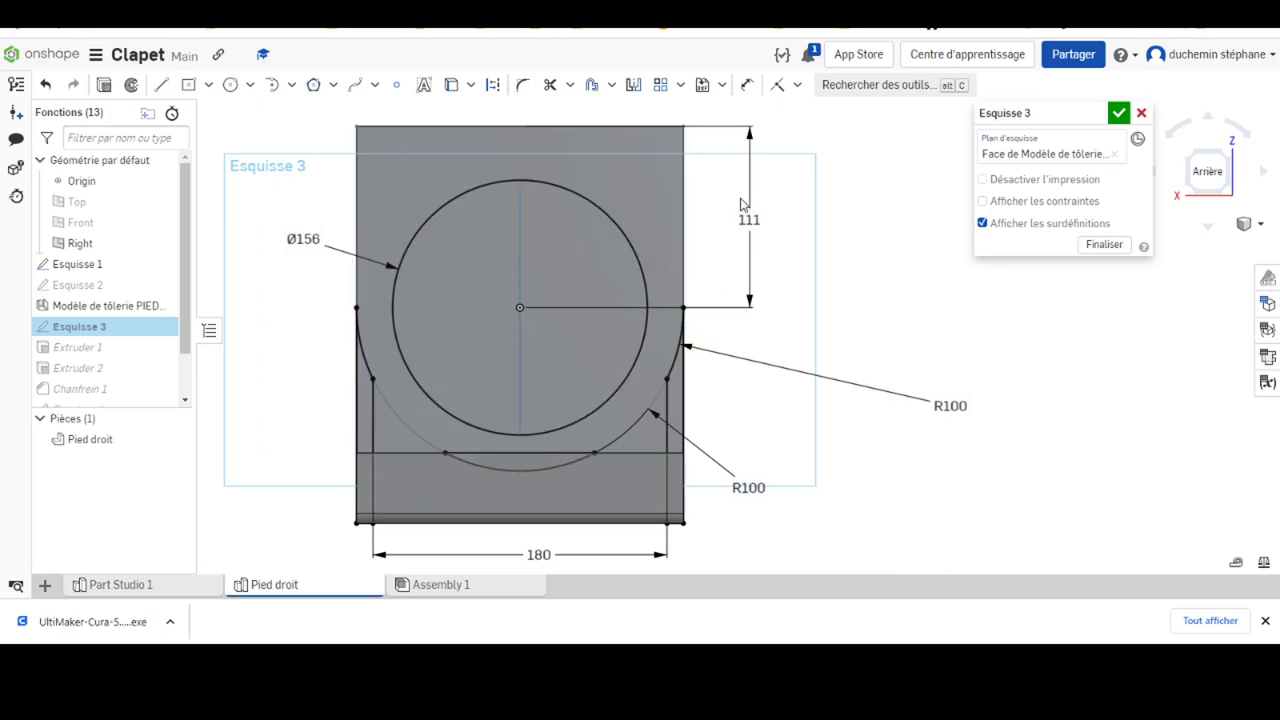
left_click(519, 308)
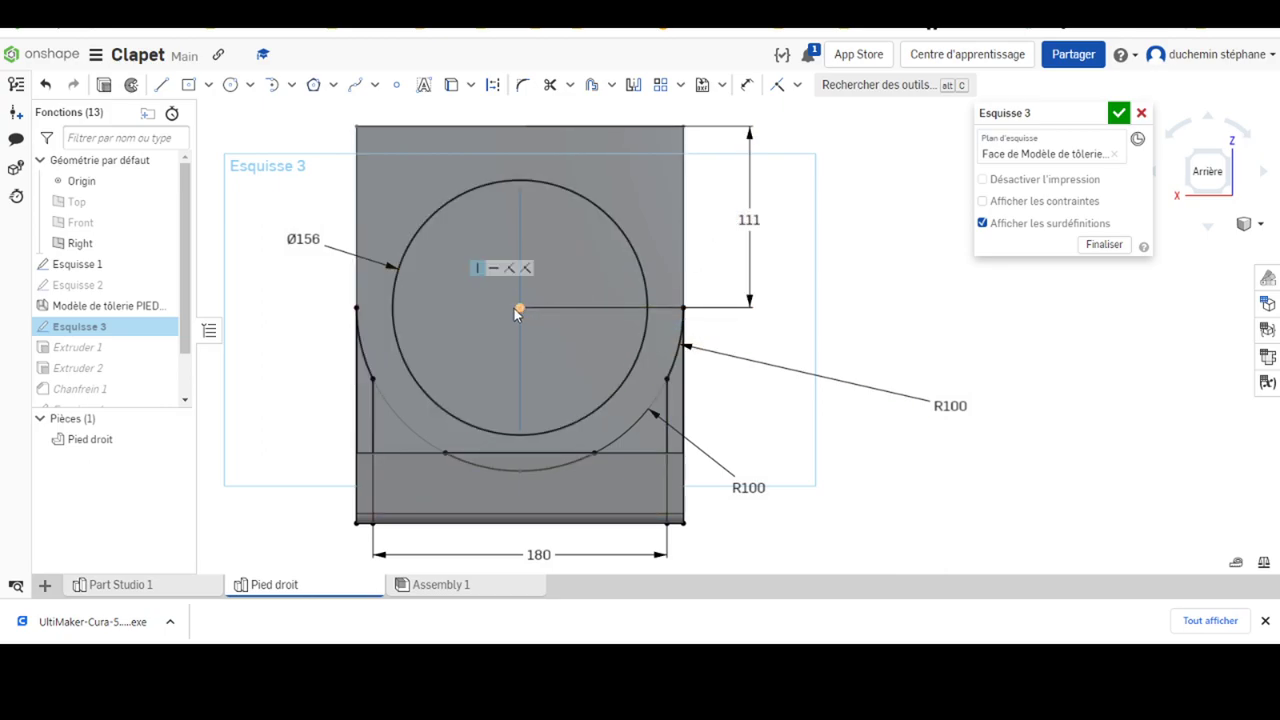
left_click(293, 244)
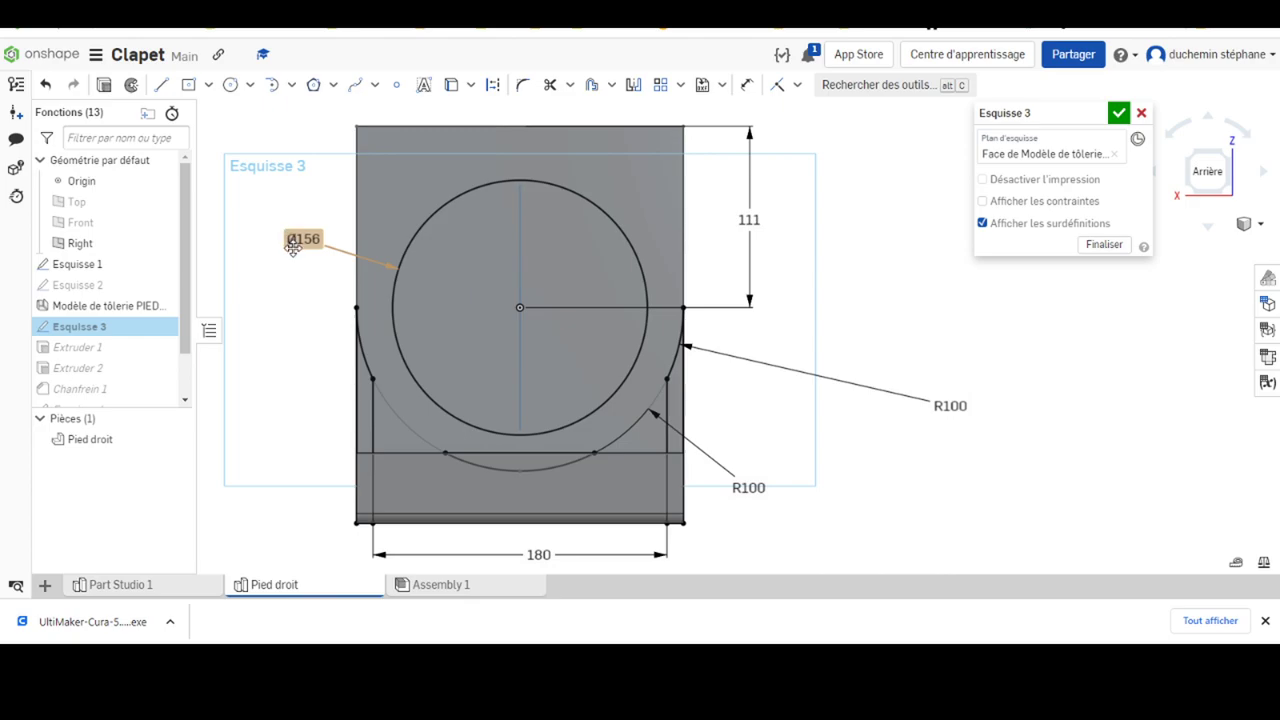
left_click(543, 314)
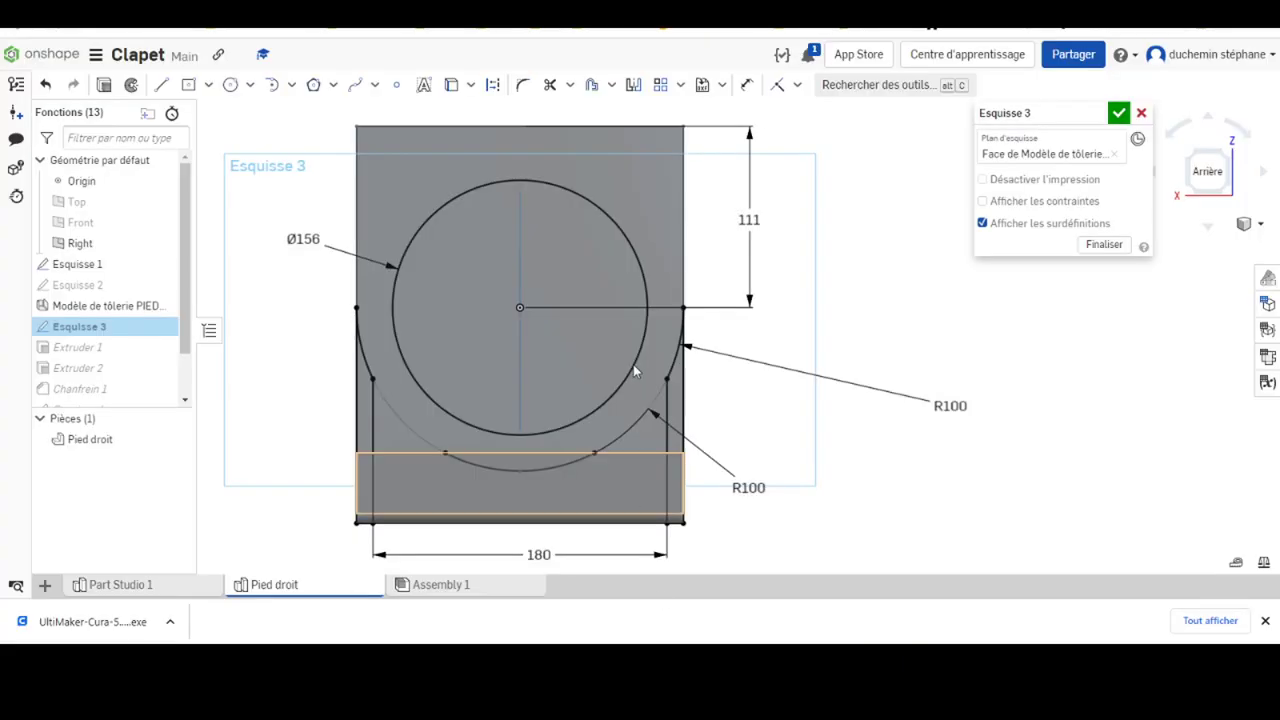
Replace the old Ø156 circle with a new circle on the part's centre line
left_click(435, 213)
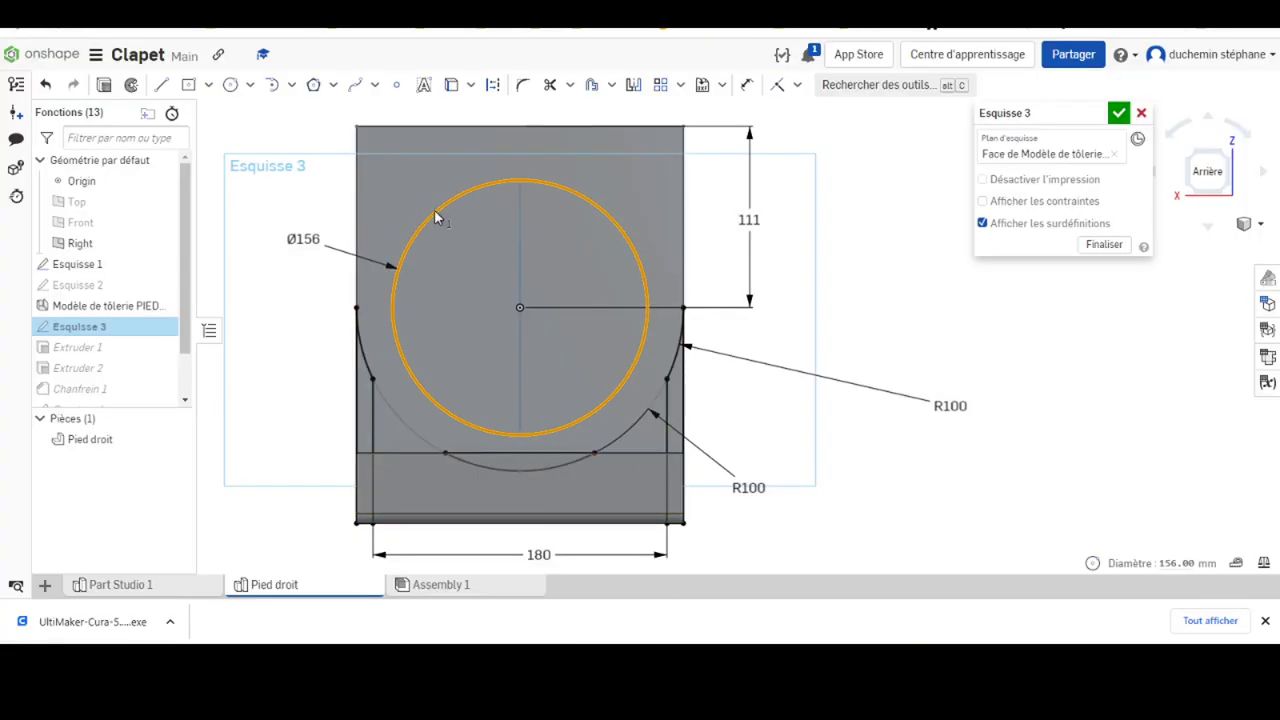
key("Delete")
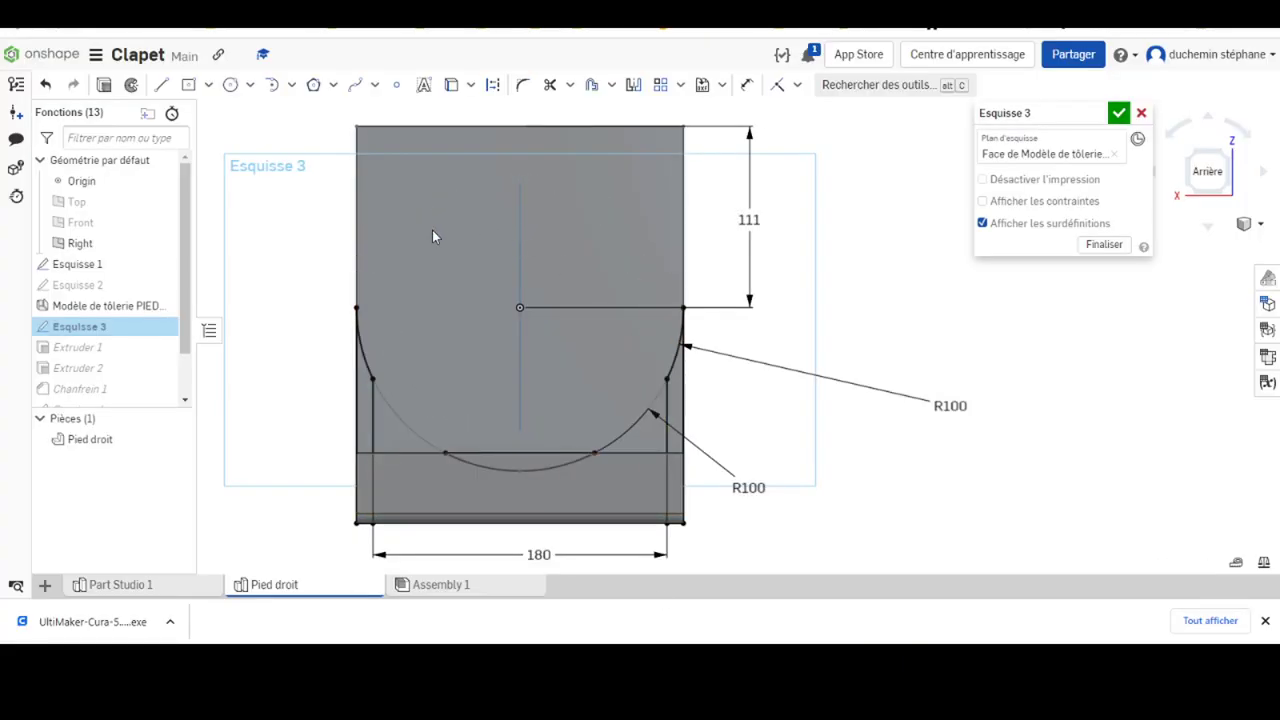
left_click(230, 85)
left_click(623, 470)
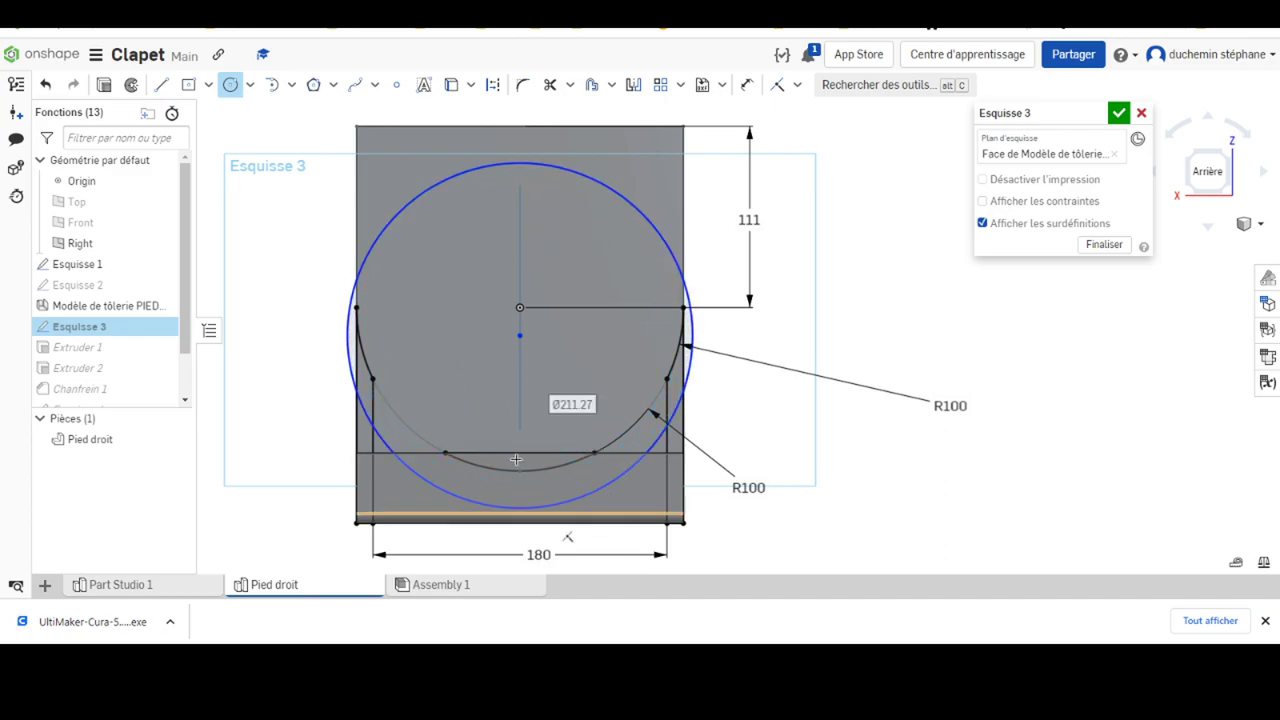
Dimension the new circle 131 below the top edge with a 156 diameter
left_click(747, 84)
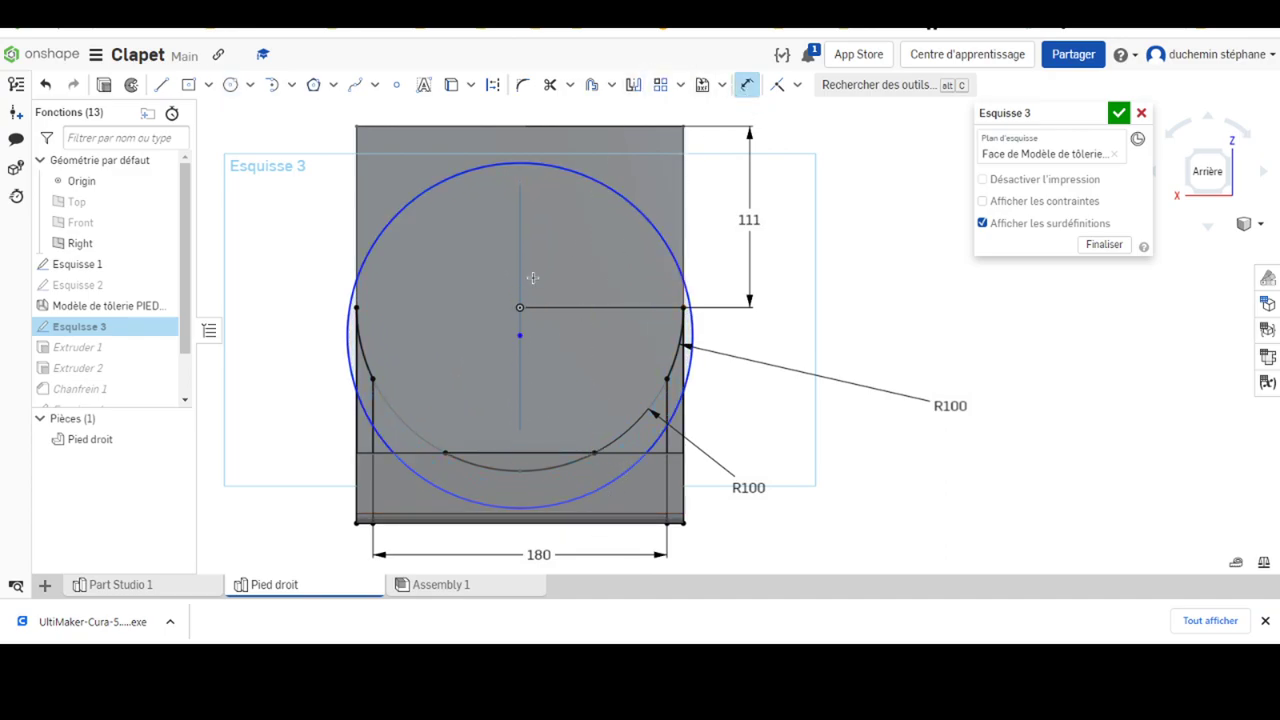
left_click(540, 127)
left_click(520, 335)
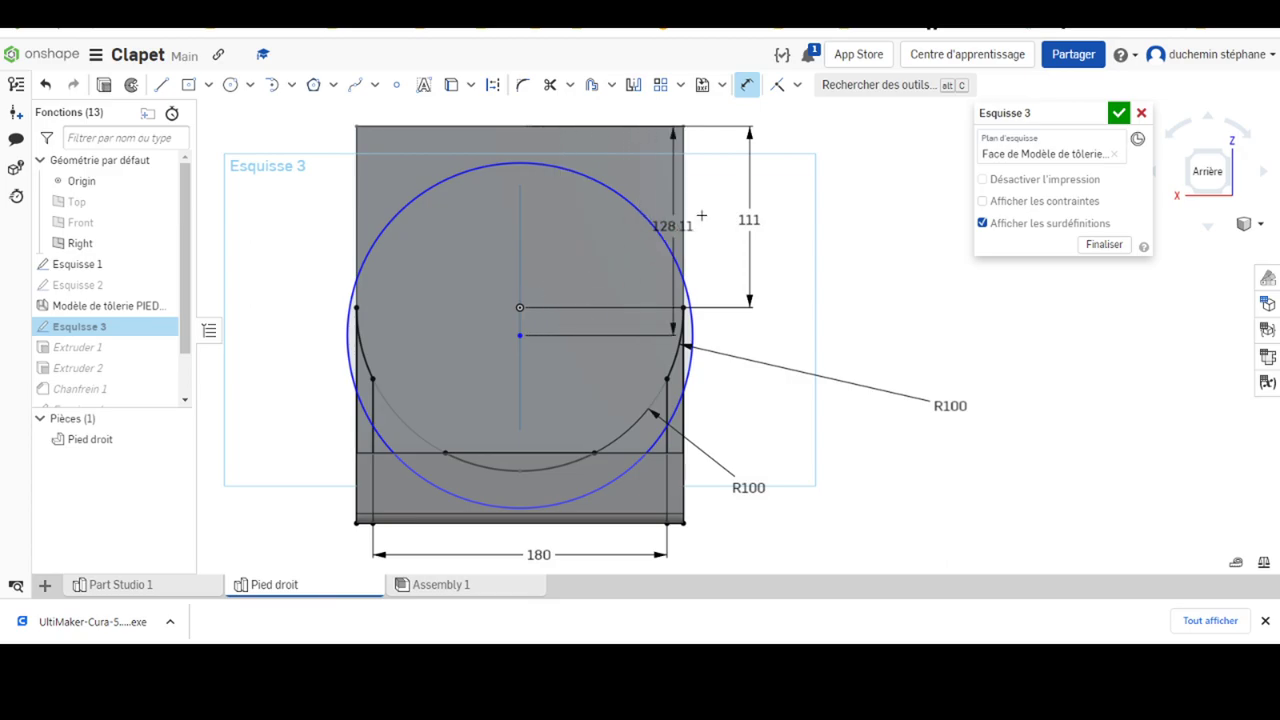
left_click(799, 210)
type("131")
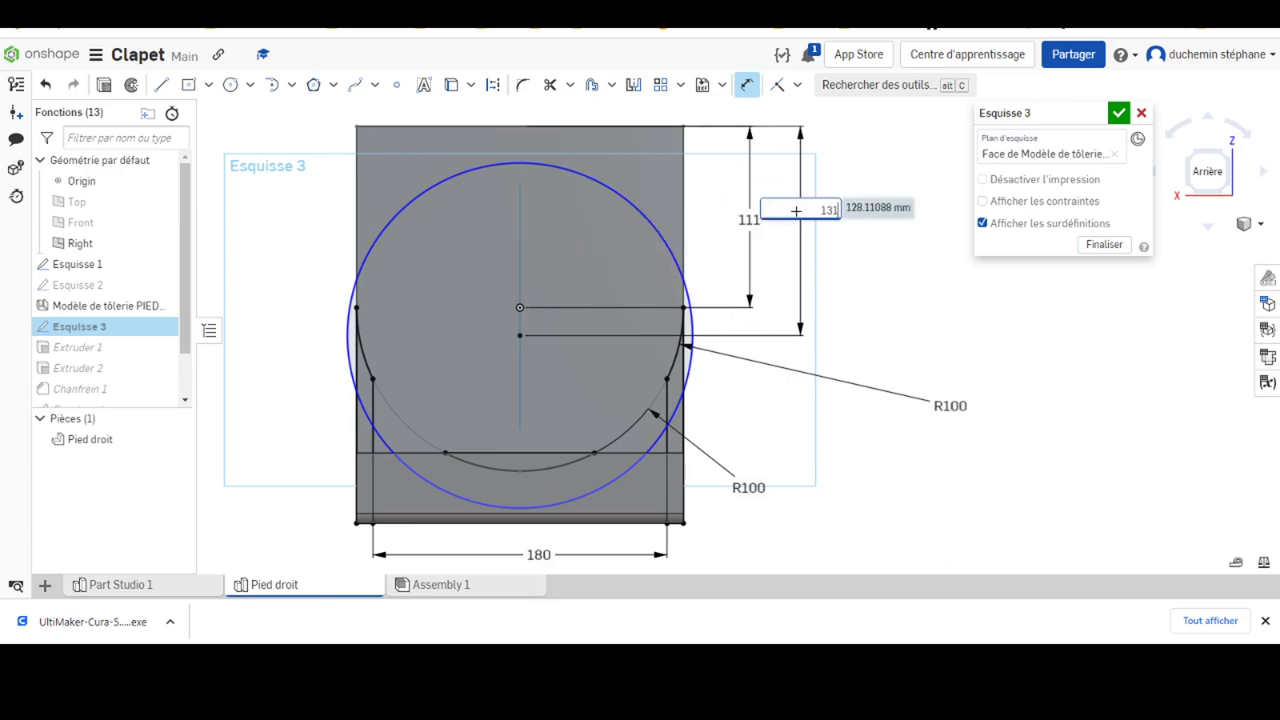
key("Return")
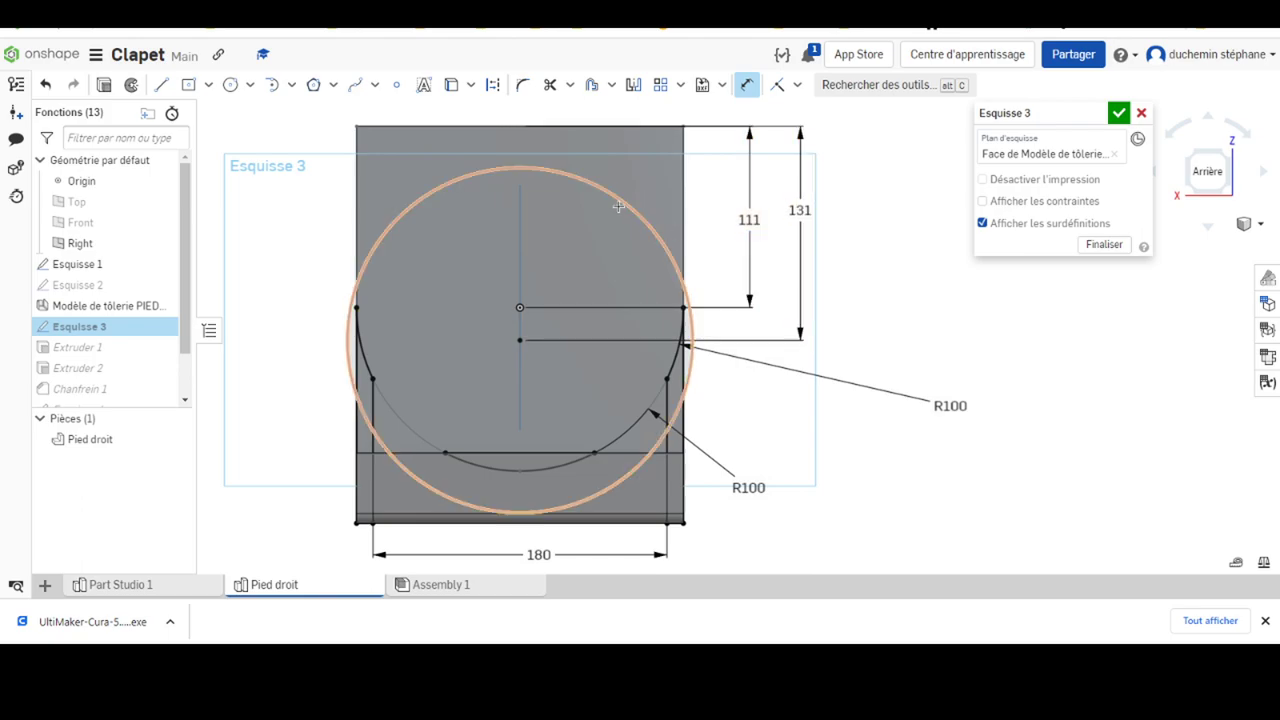
left_click(383, 244)
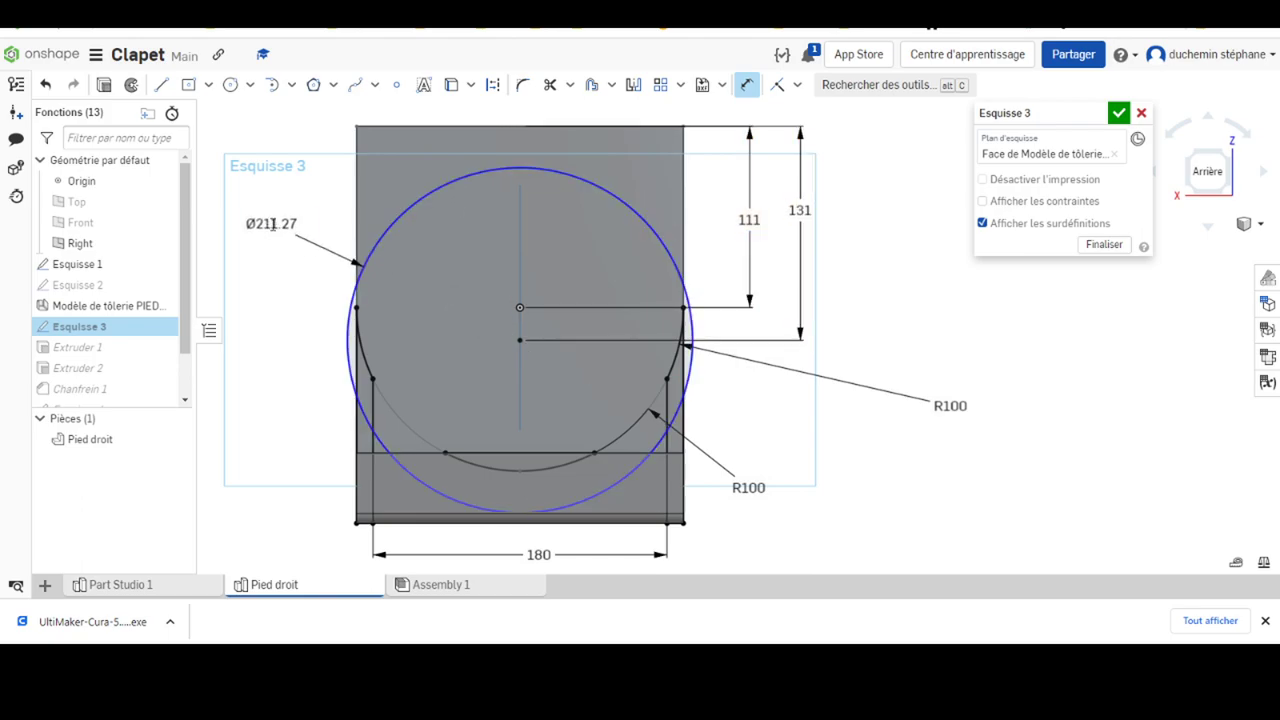
left_click(272, 225)
type("156")
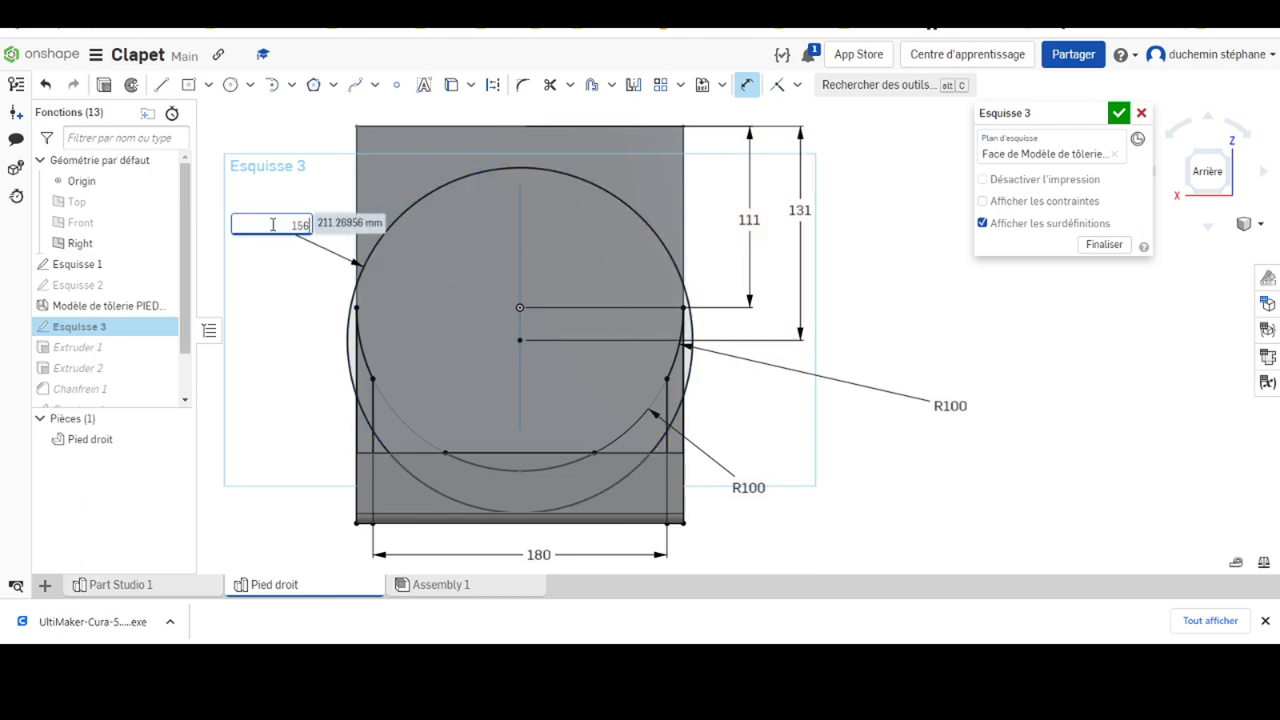
key("Return")
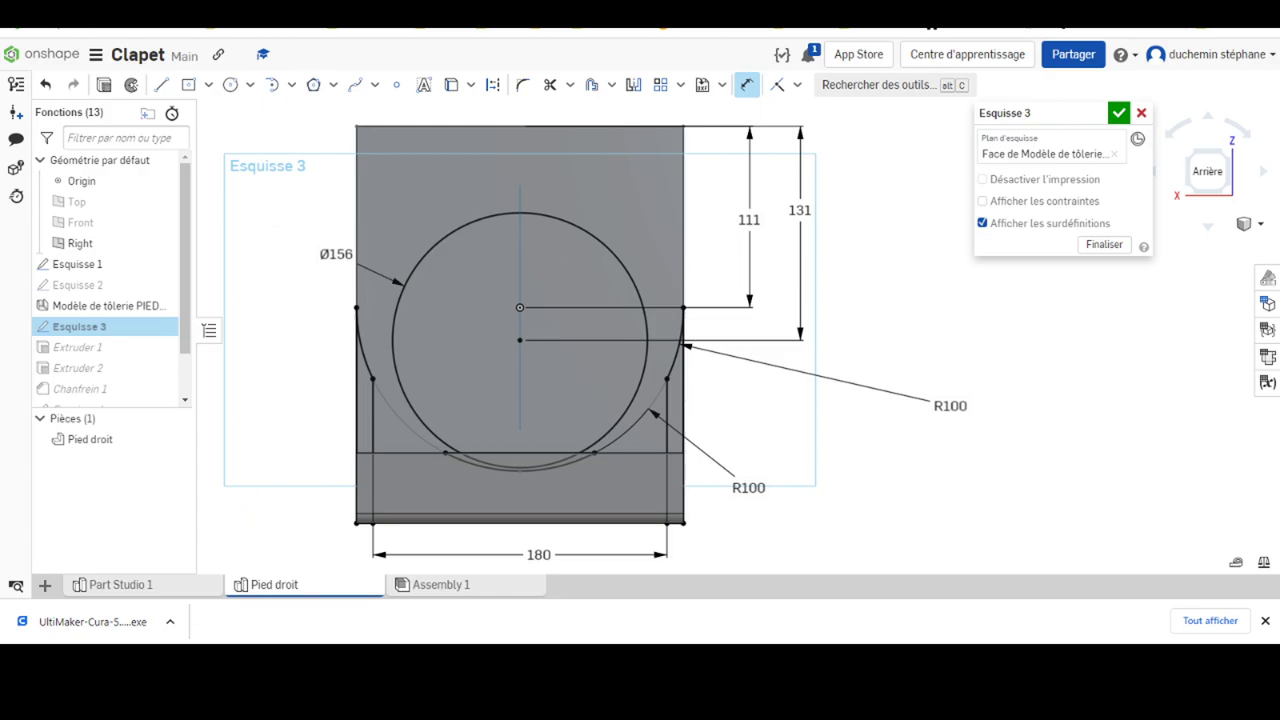
key("alt+Tab")
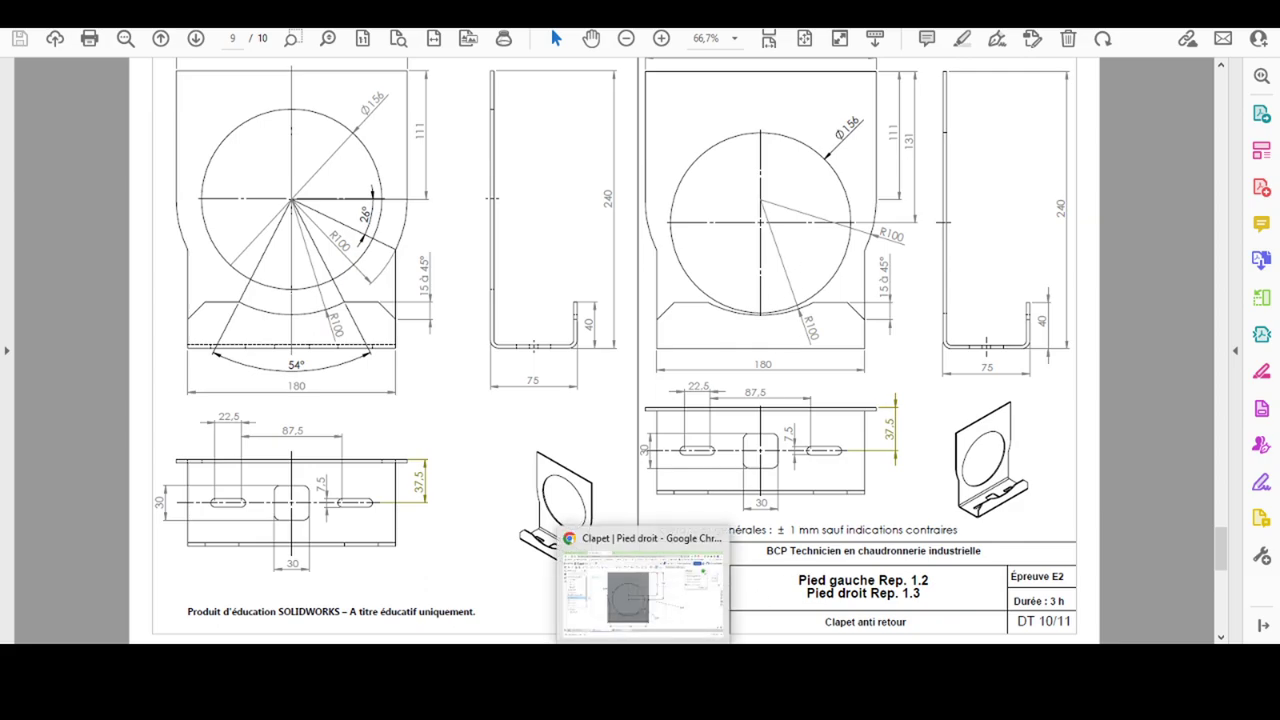
left_click(640, 590)
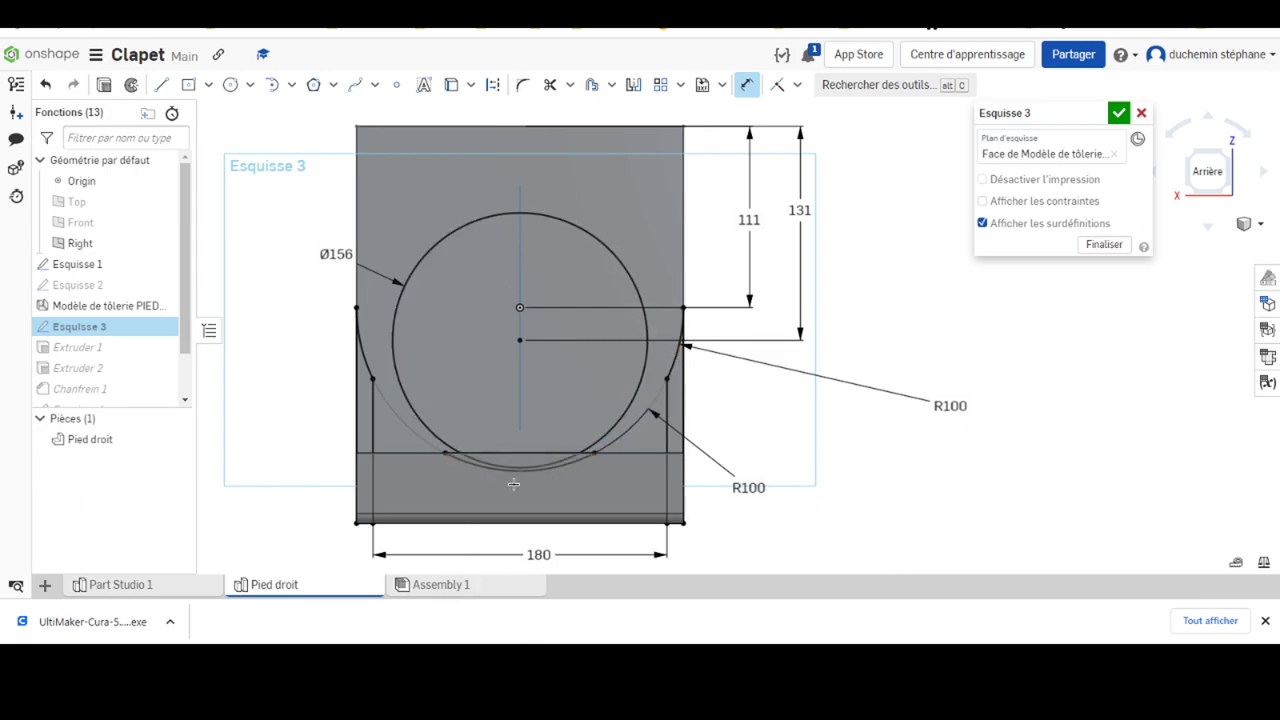
Compare the sketch with the PDF and accept Esquisse 3, creating Part 2
right_click_drag(388, 510, 602, 535)
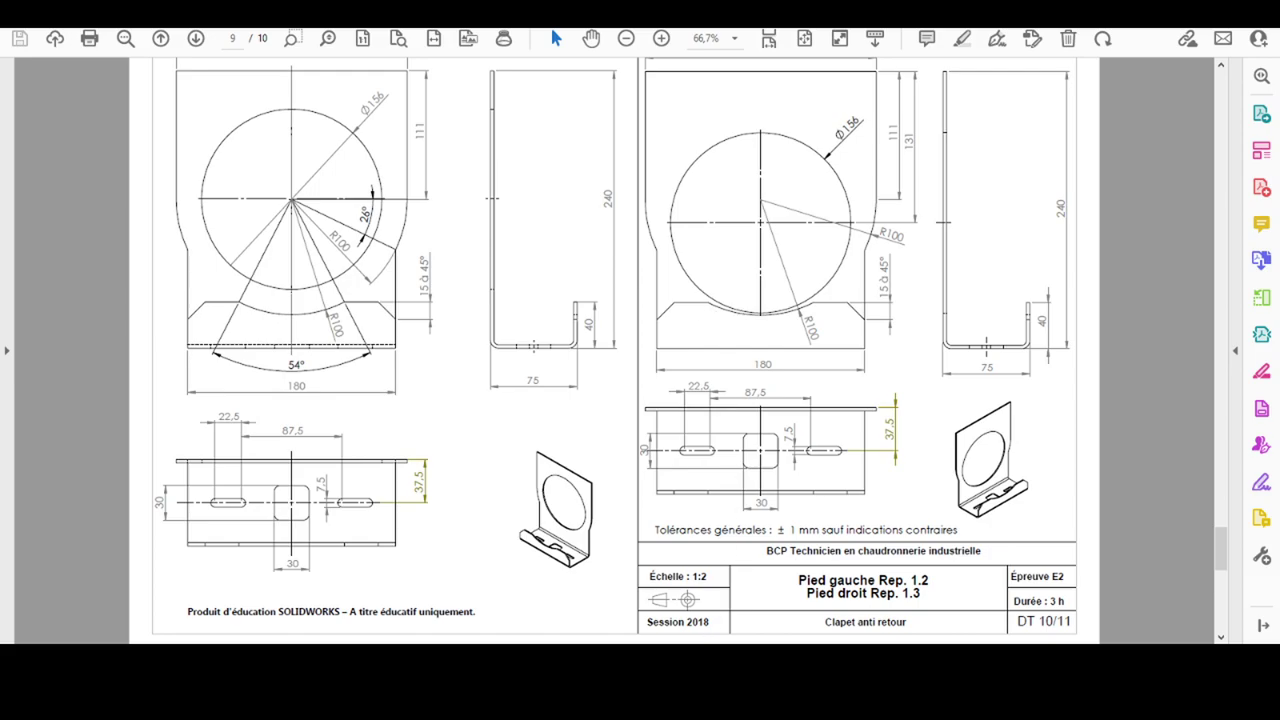
left_click(640, 600)
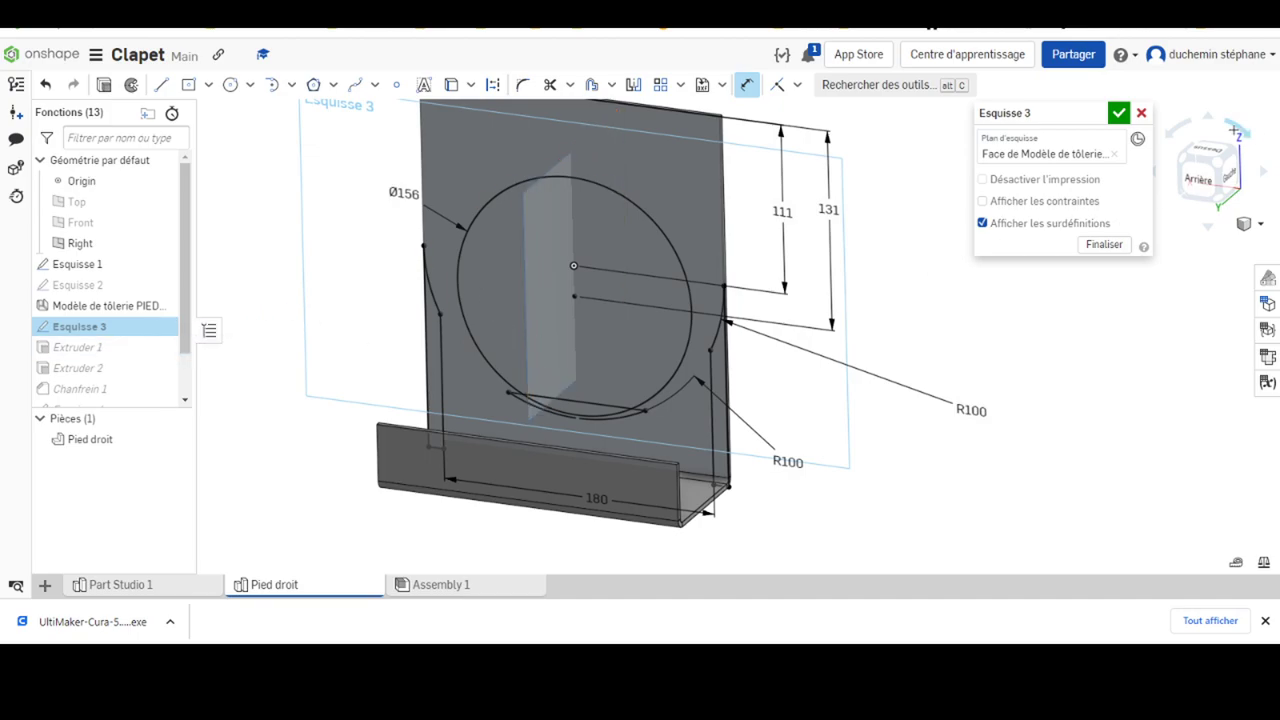
left_click(1118, 114)
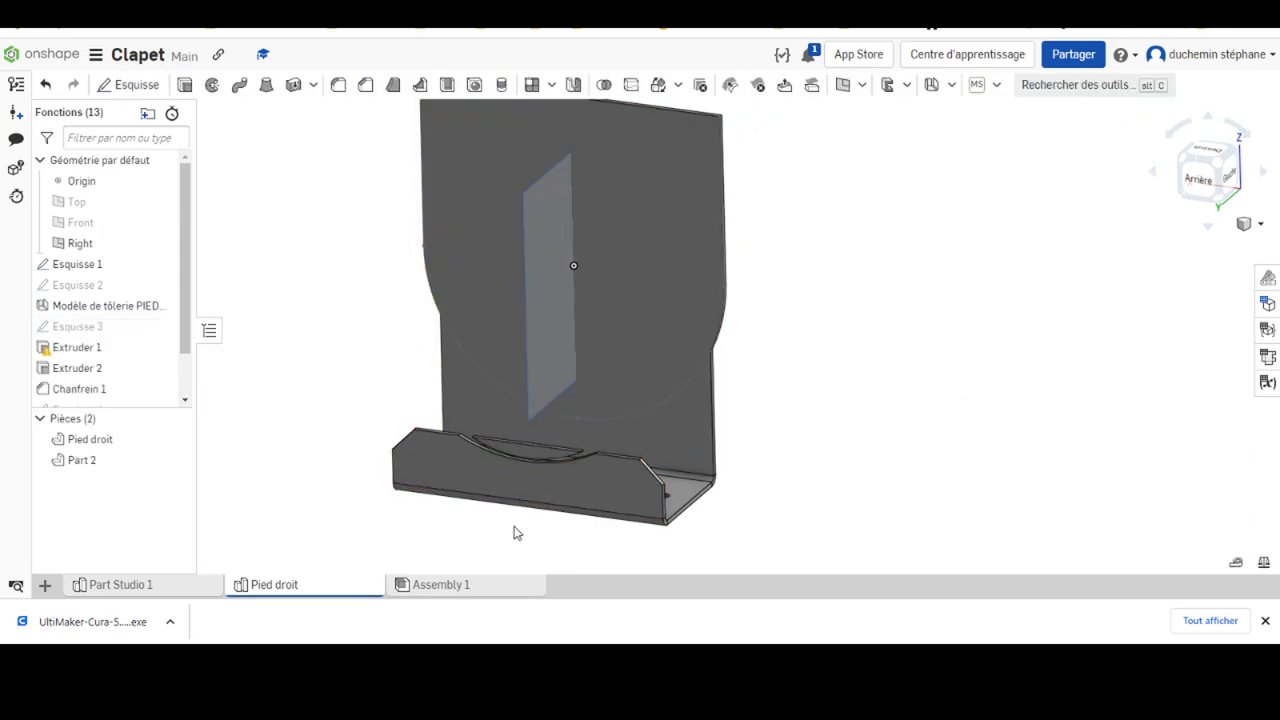
Roll the feature history back to directly below Extruder 1
mouse_move(346, 394)
right_mouse_down()
mouse_move(361, 302)
mouse_move(329, 389)
right_mouse_up()
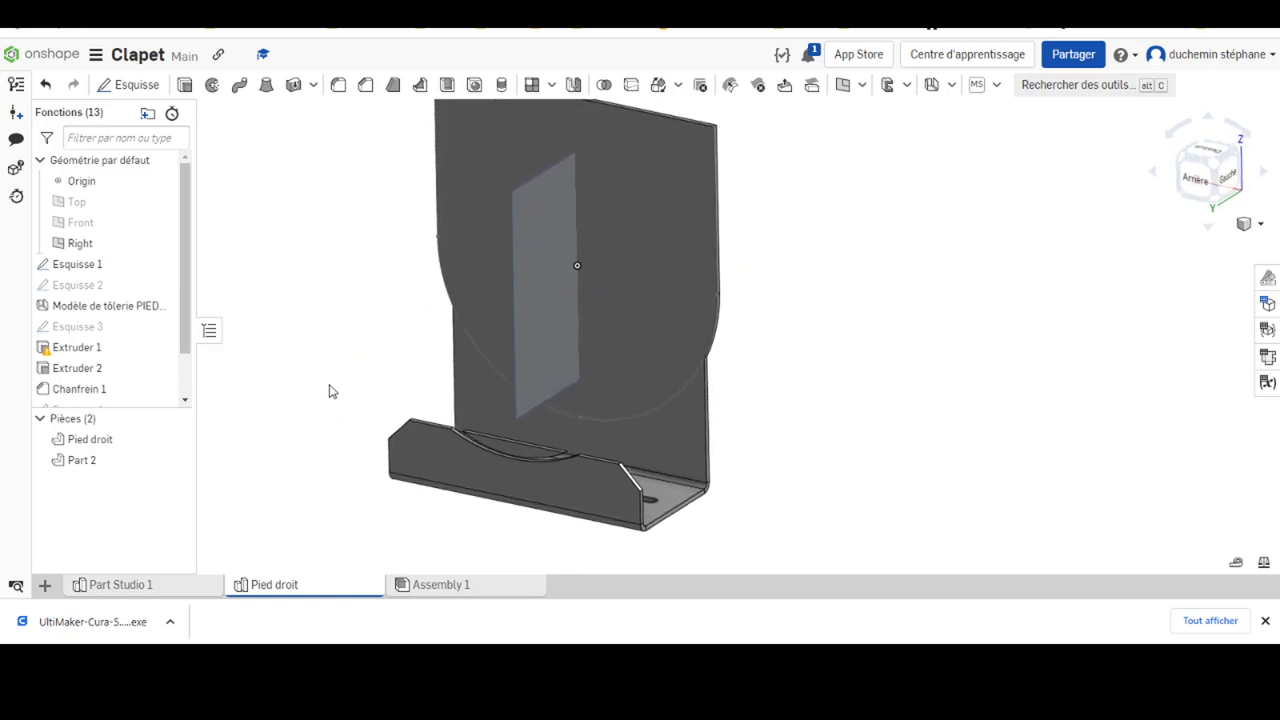
left_click(72, 350)
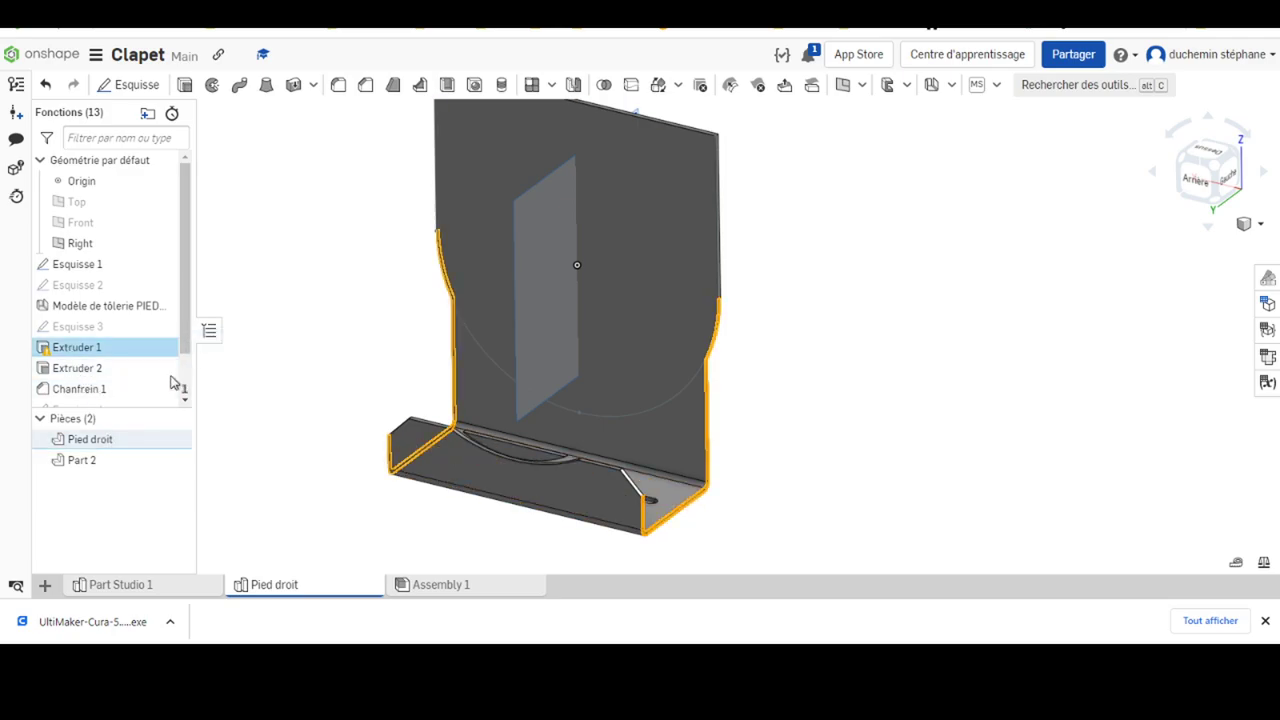
mouse_move(156, 407)
left_mouse_down()
mouse_move(153, 469)
mouse_move(103, 455)
mouse_move(110, 368)
left_mouse_up()
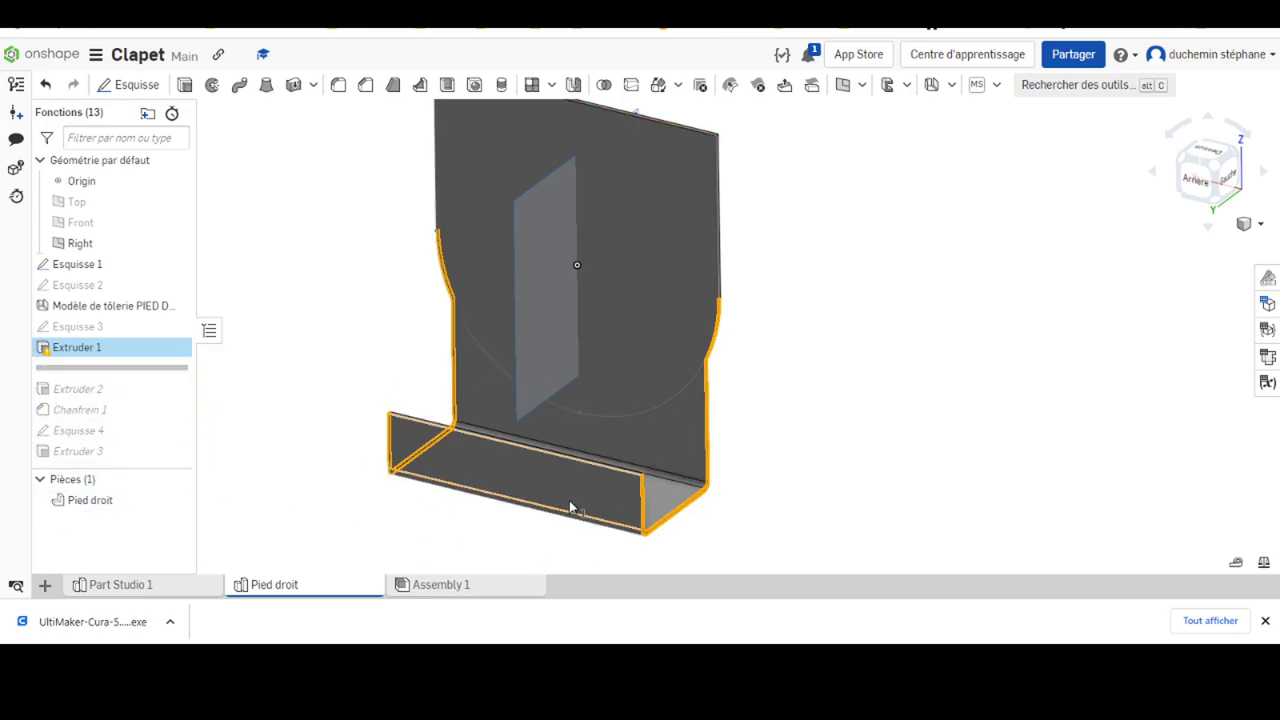
Make Extruder 1 cut the Esquisse 3 circle and base-notch regions instead of the plate face
right_click(69, 351)
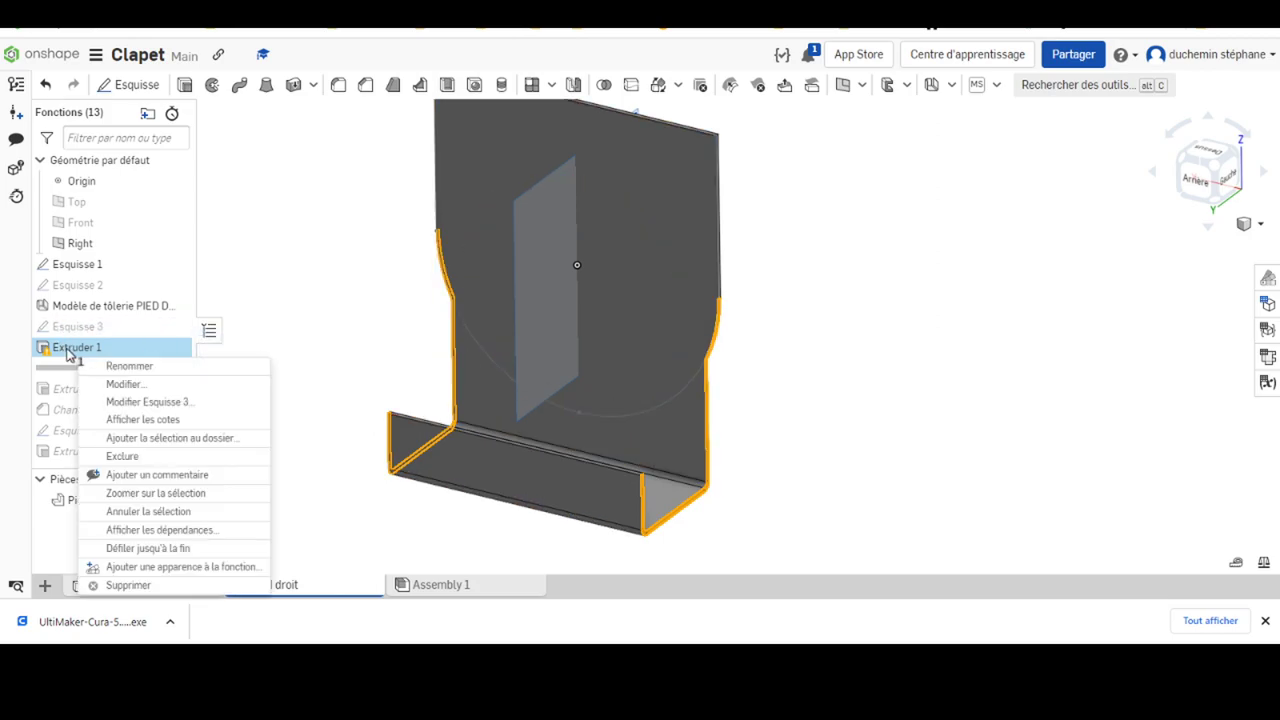
left_click(126, 386)
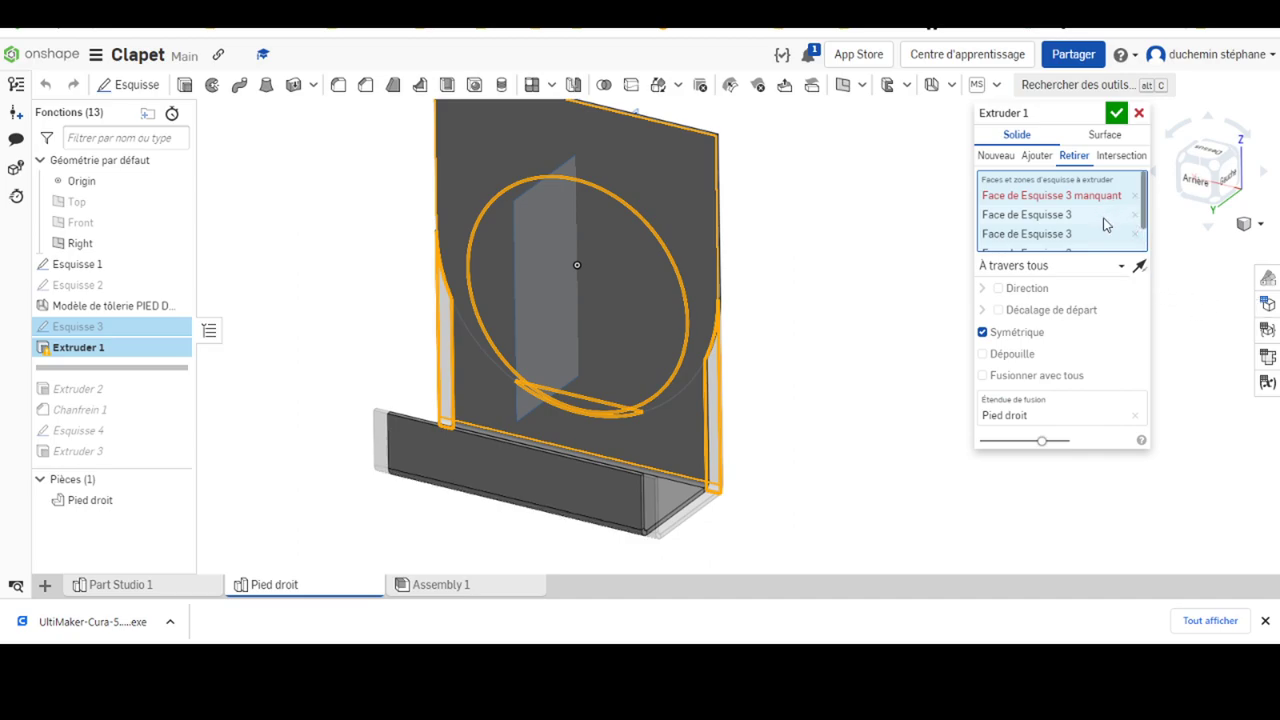
left_click(1135, 196)
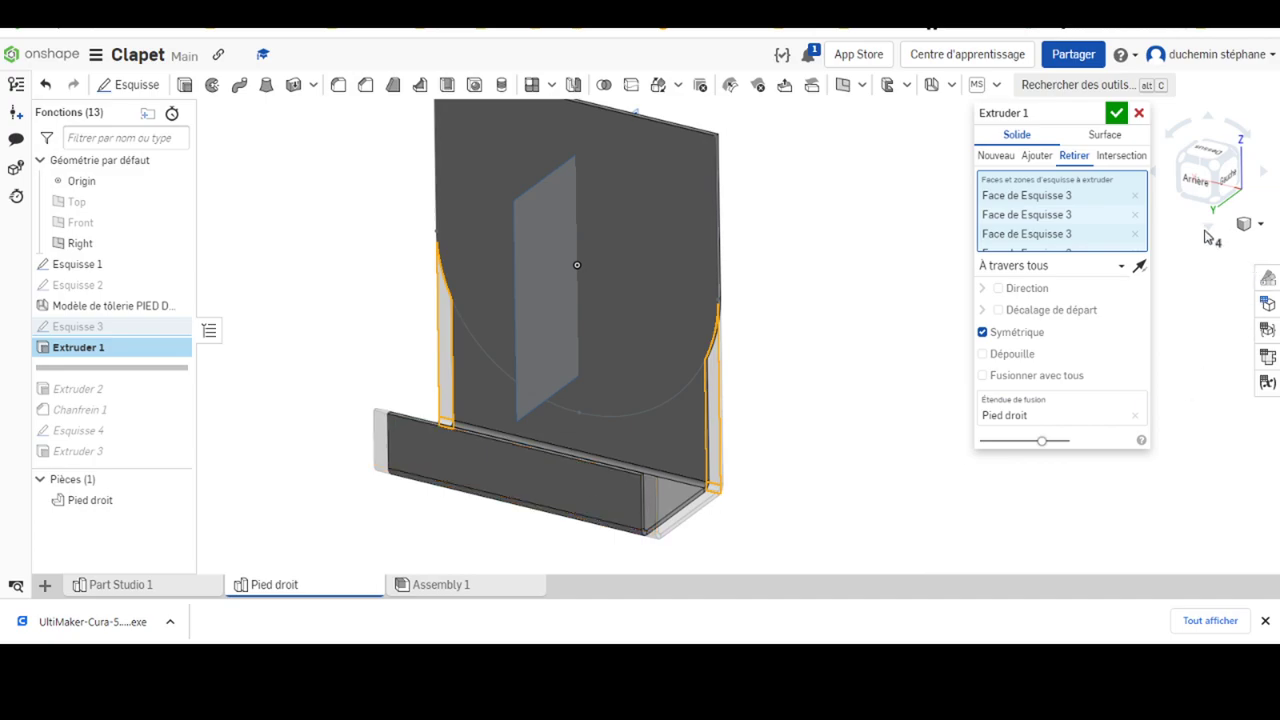
scroll(1040, 220, "down", 1)
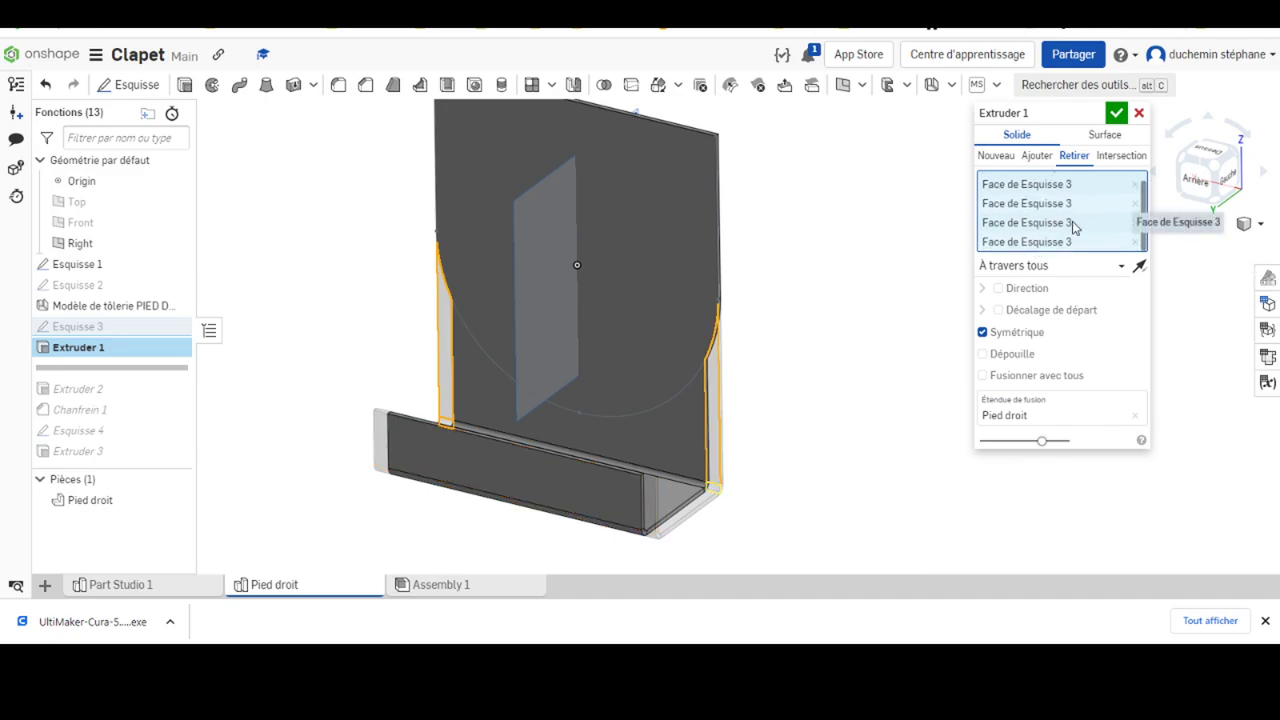
scroll(1080, 205, "up", 1)
scroll(1083, 194, "down", 1)
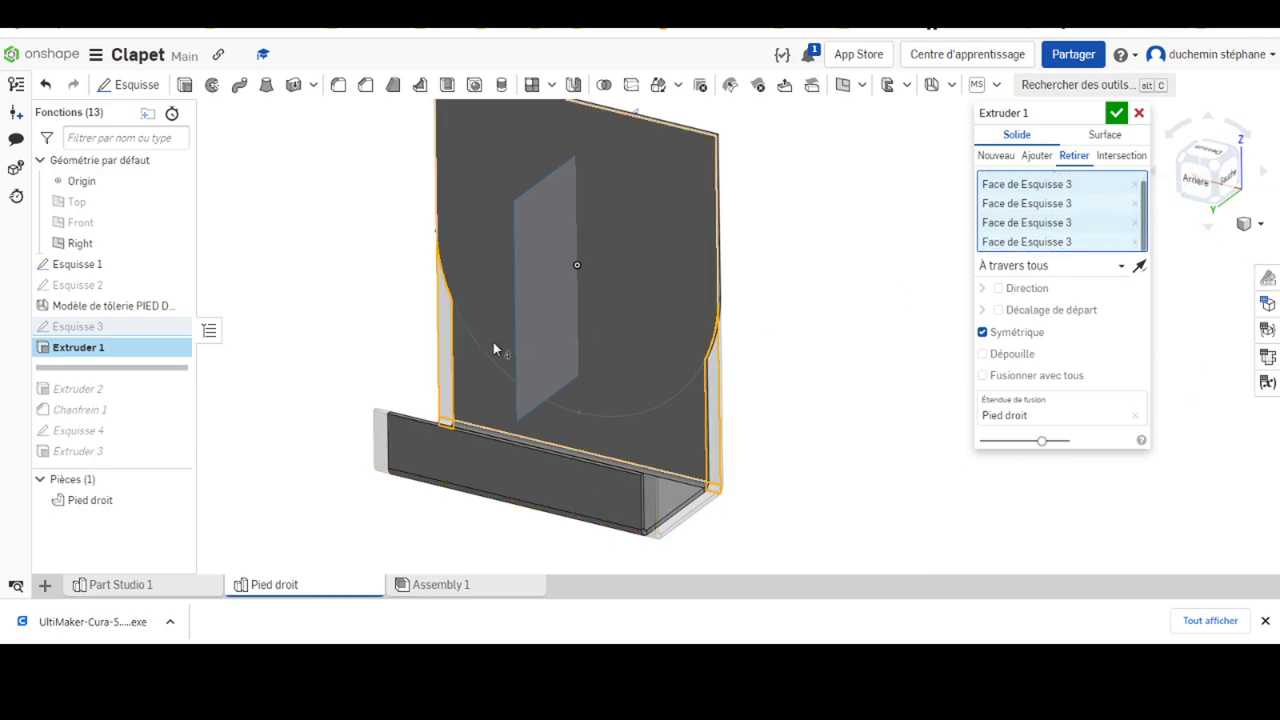
left_click(521, 247)
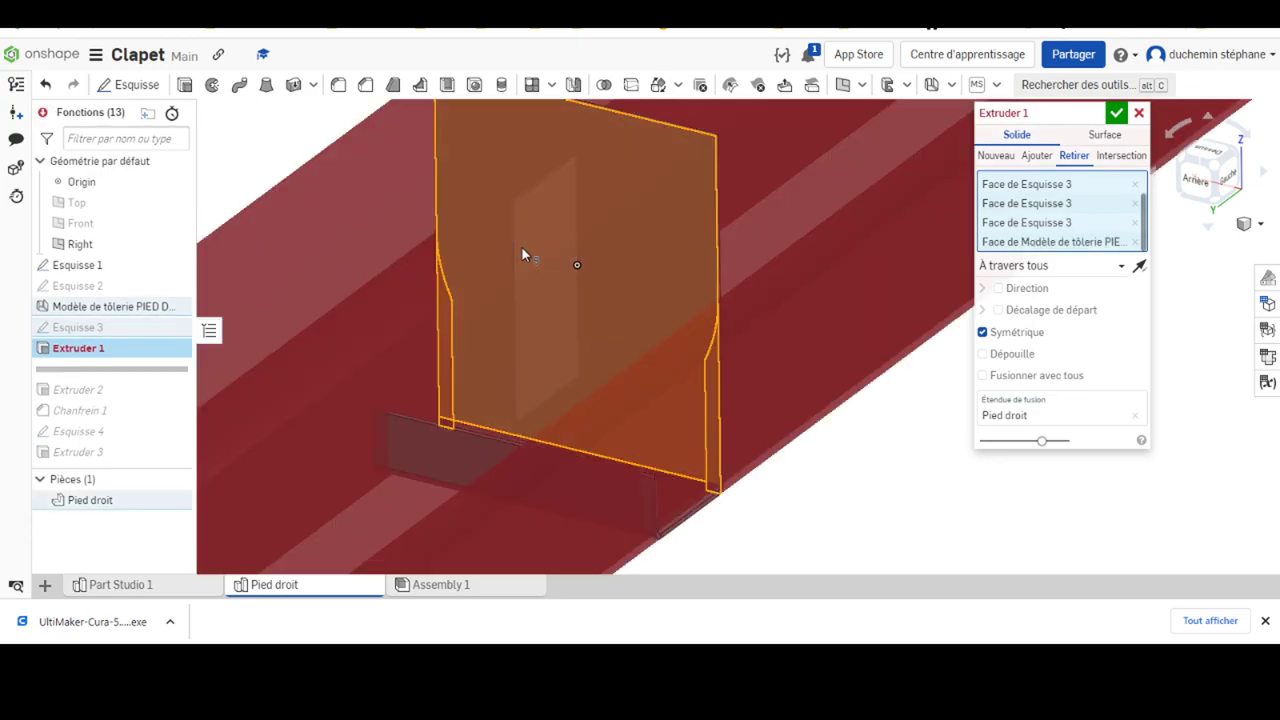
left_click(521, 246)
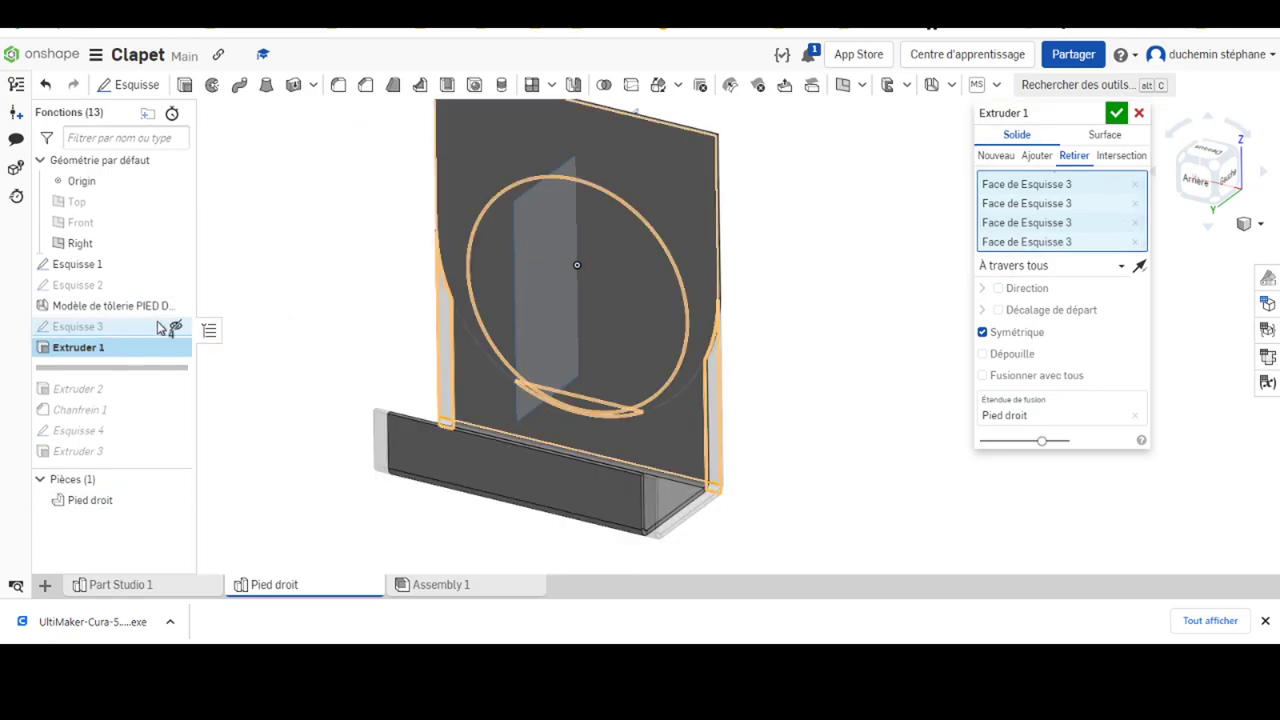
left_click(175, 328)
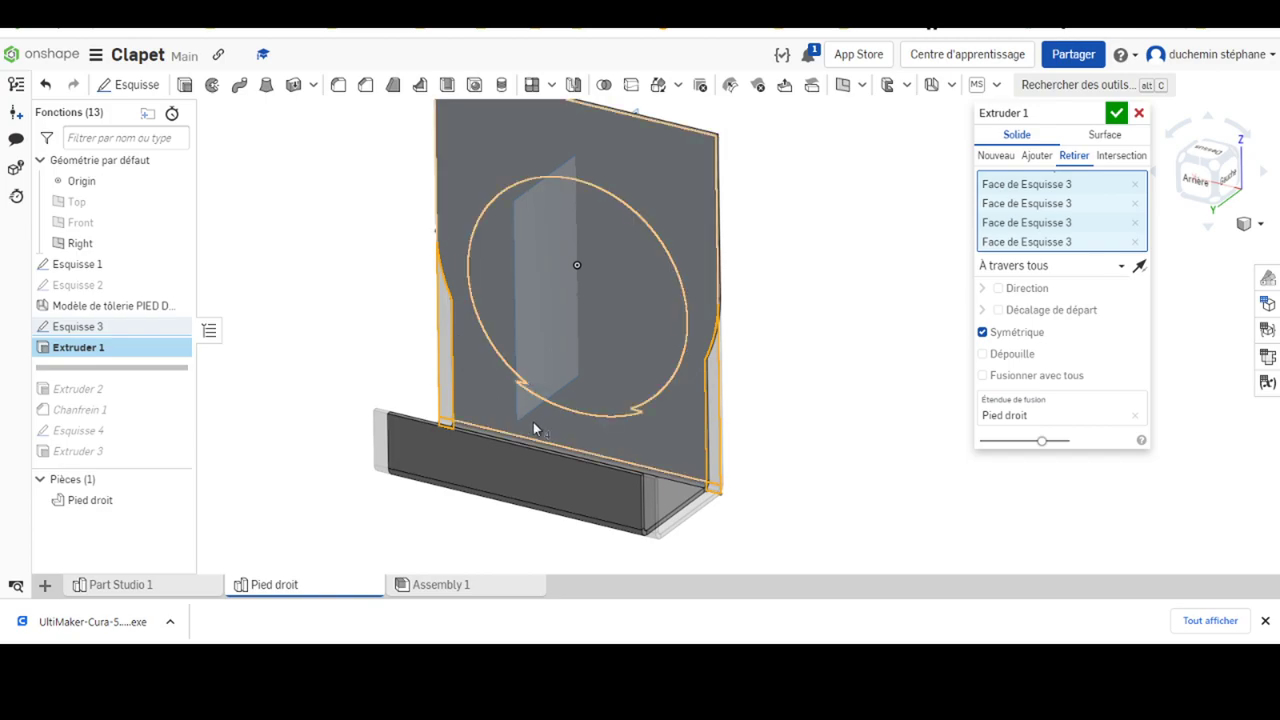
left_click(494, 254)
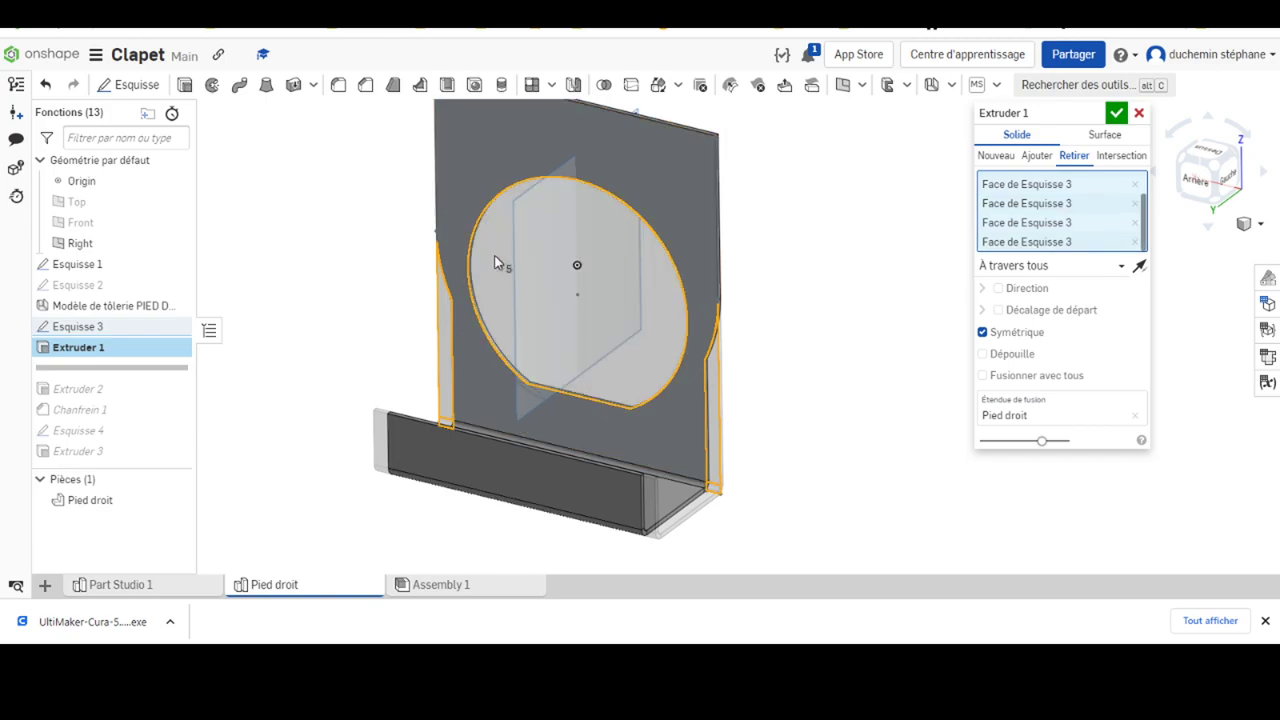
left_click(559, 399)
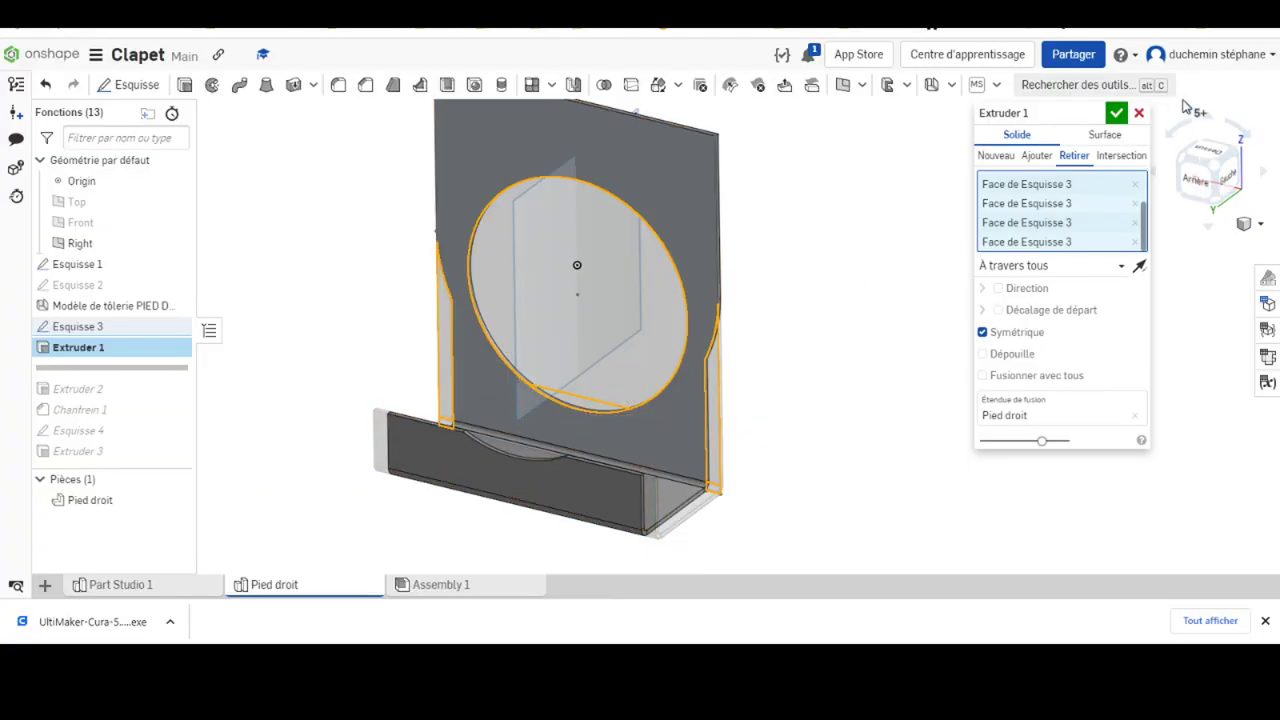
left_click(1116, 112)
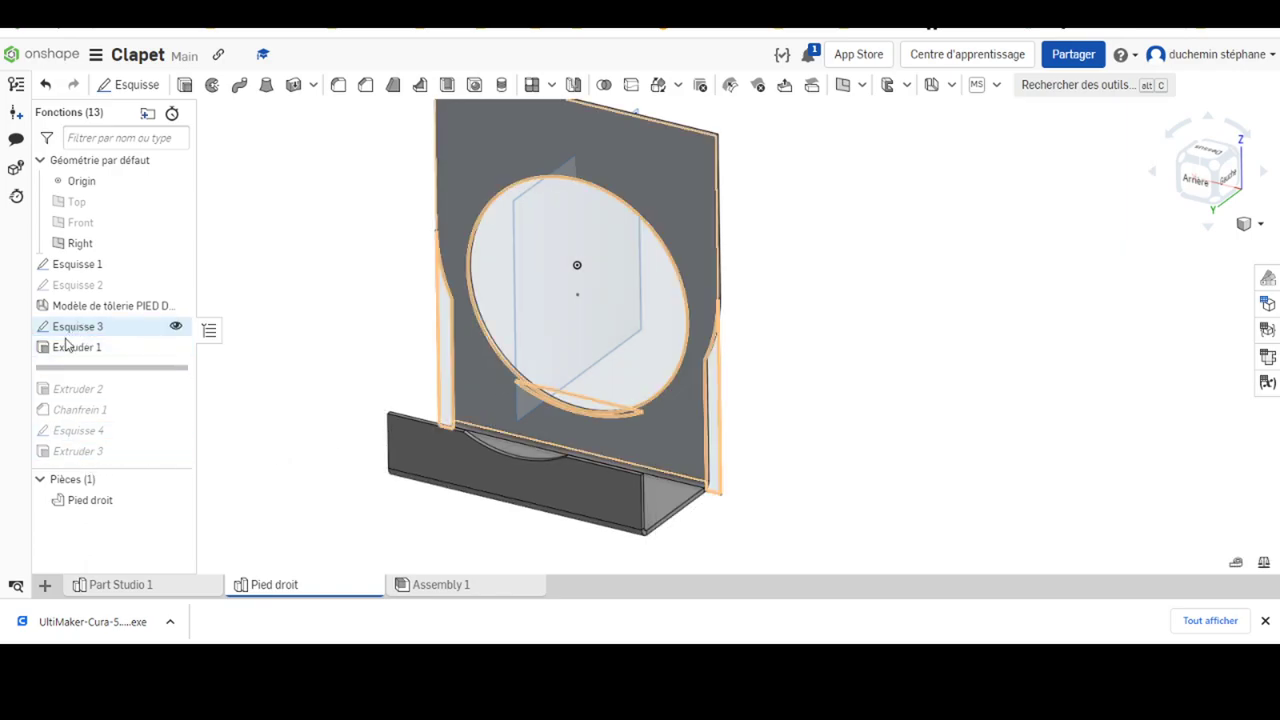
Roll the history forward past Extruder 2 and Extruder 3, checking the arc face-on
left_click_drag(80, 368, 74, 403)
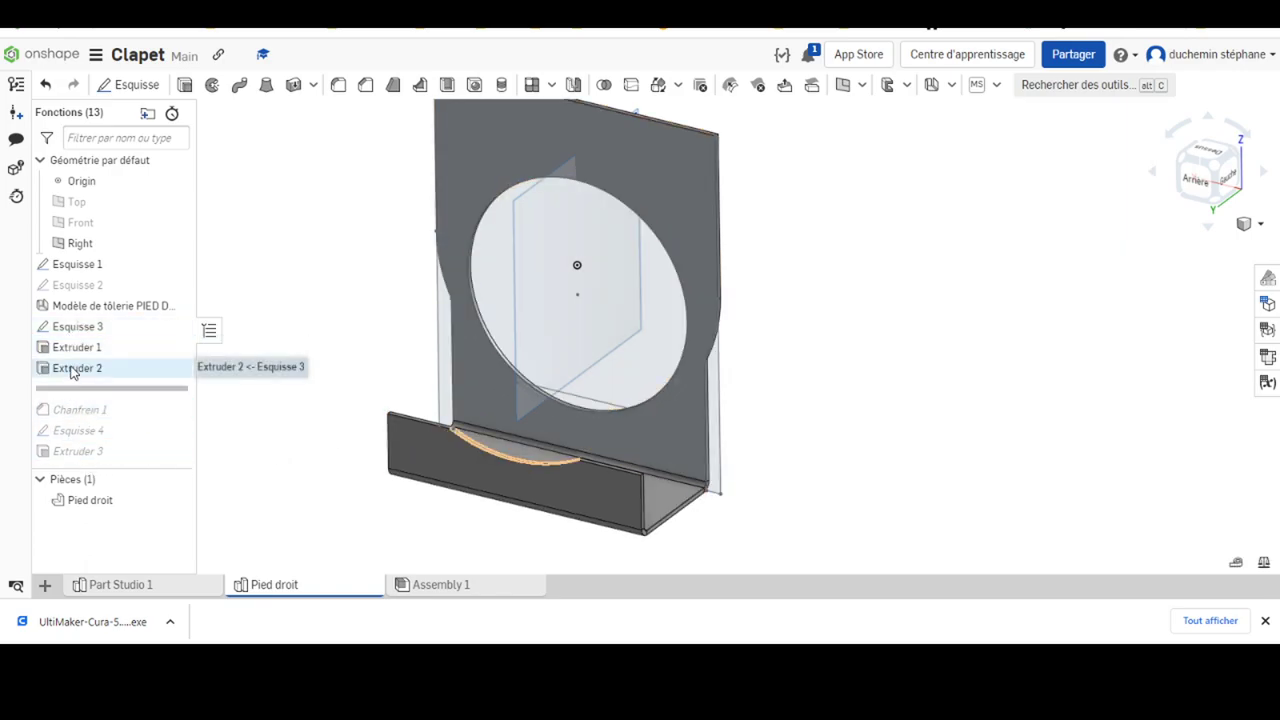
right_click_drag(378, 500, 408, 486)
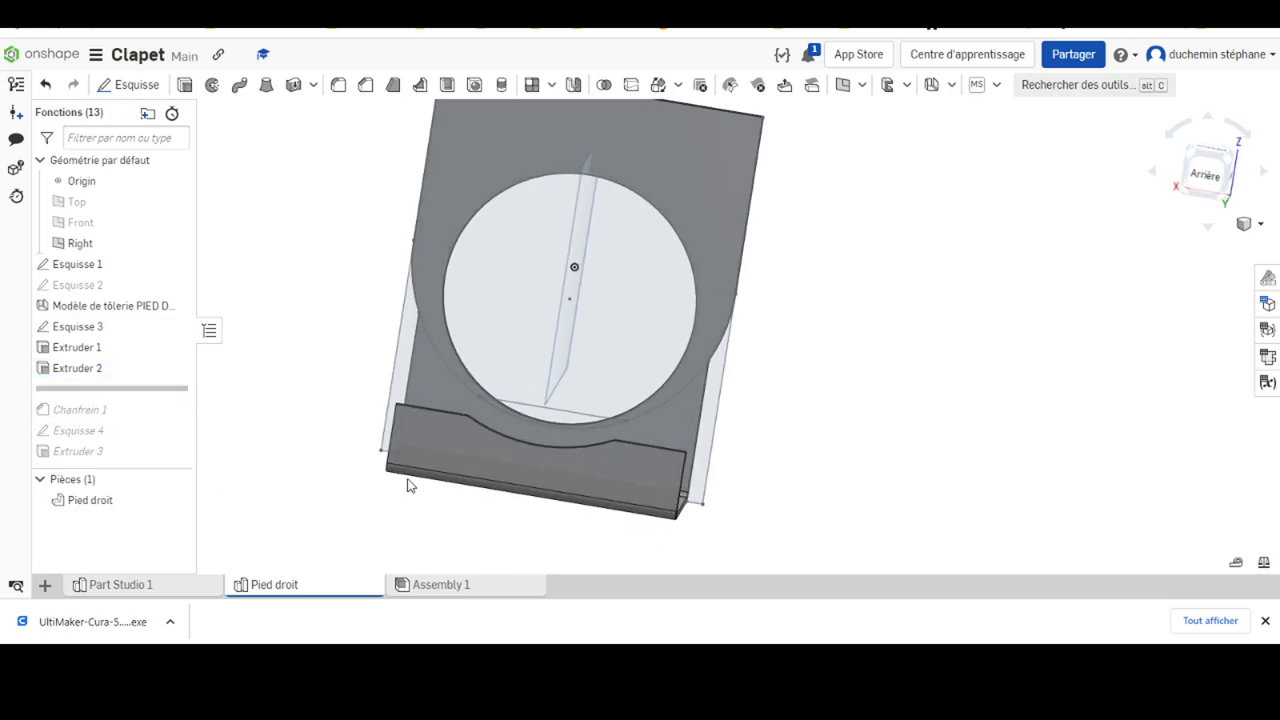
right_click(454, 166)
left_click(503, 520)
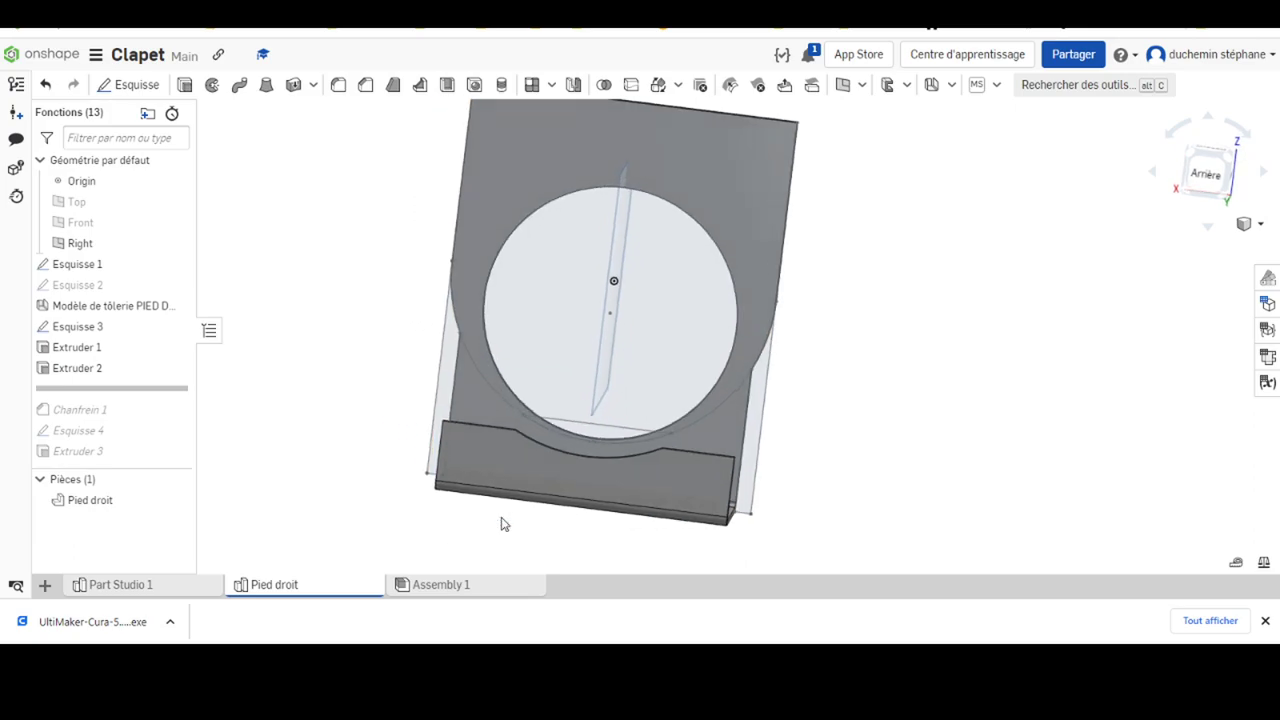
middle_click_drag(628, 400, 343, 319)
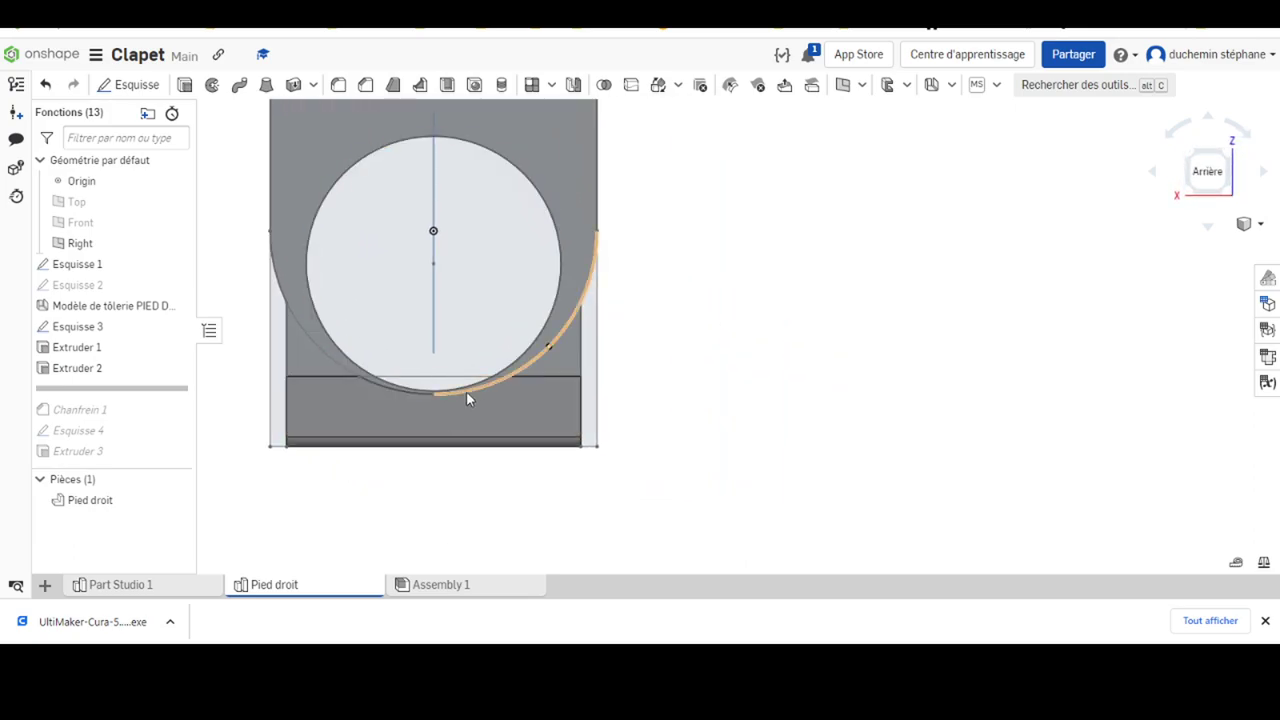
scroll(466, 391, "up", 5)
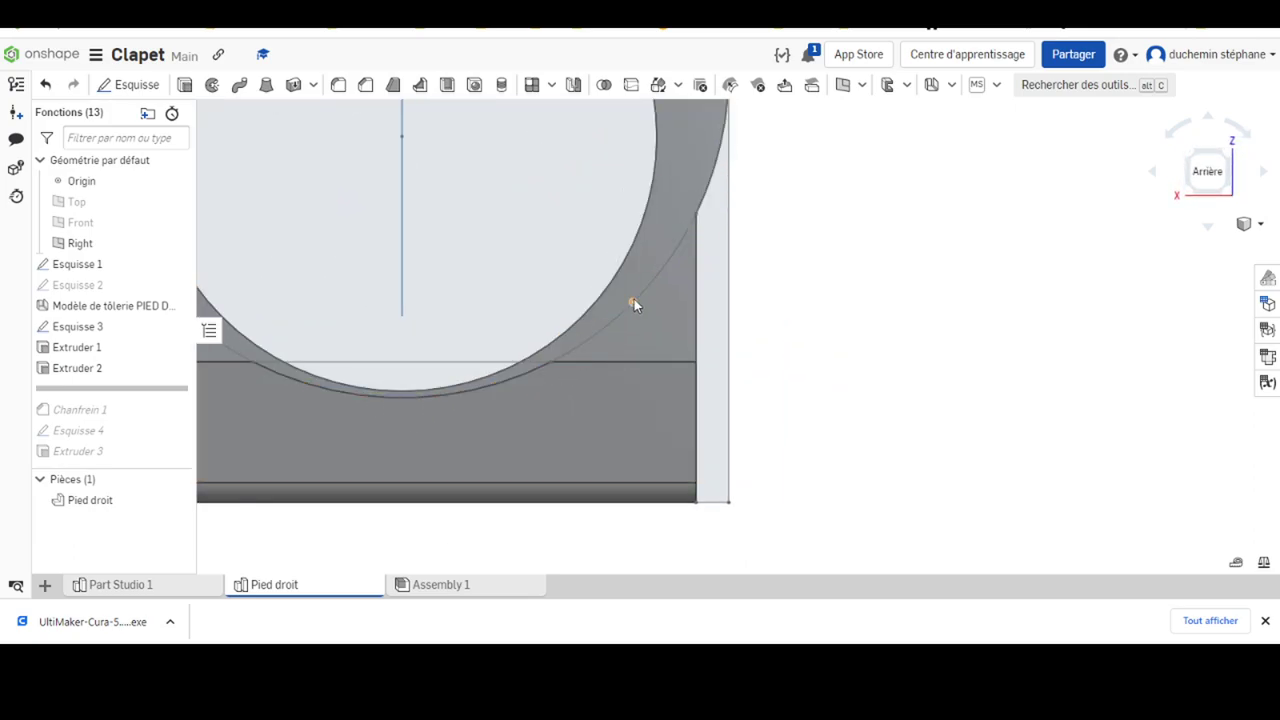
scroll(307, 386, "down", 2)
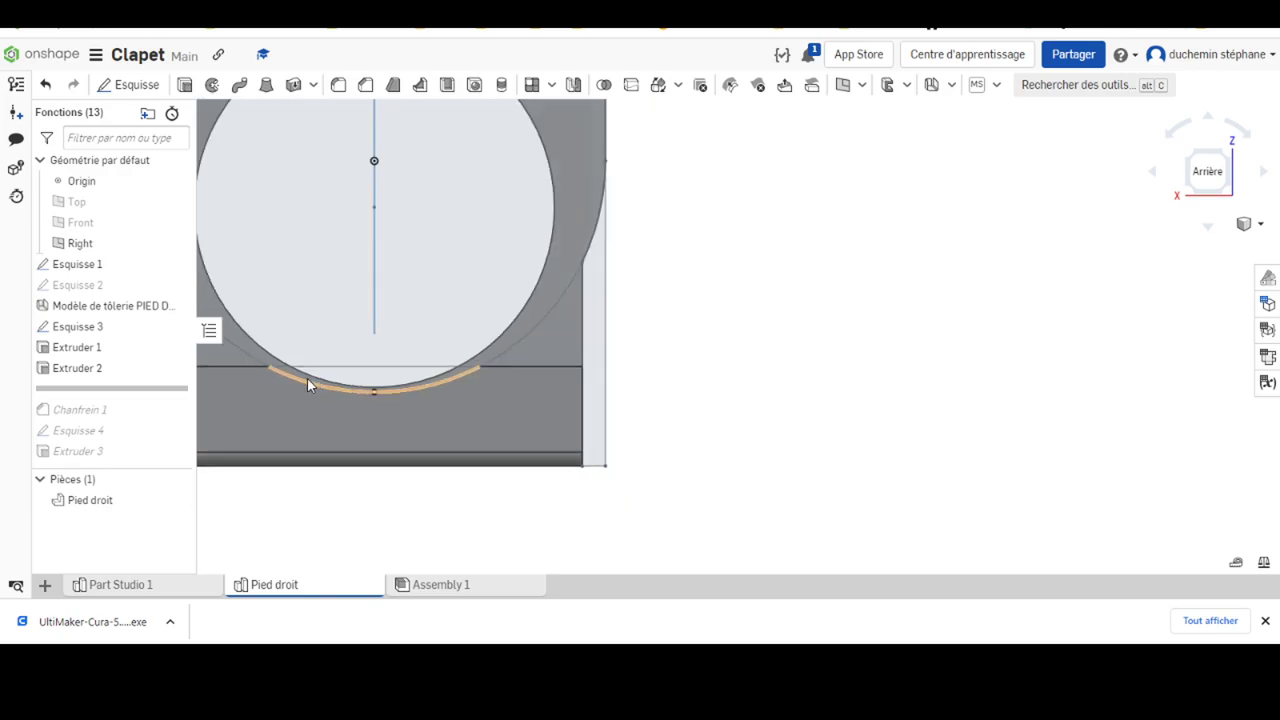
scroll(307, 386, "down", 2)
middle_click_drag(323, 363, 557, 351)
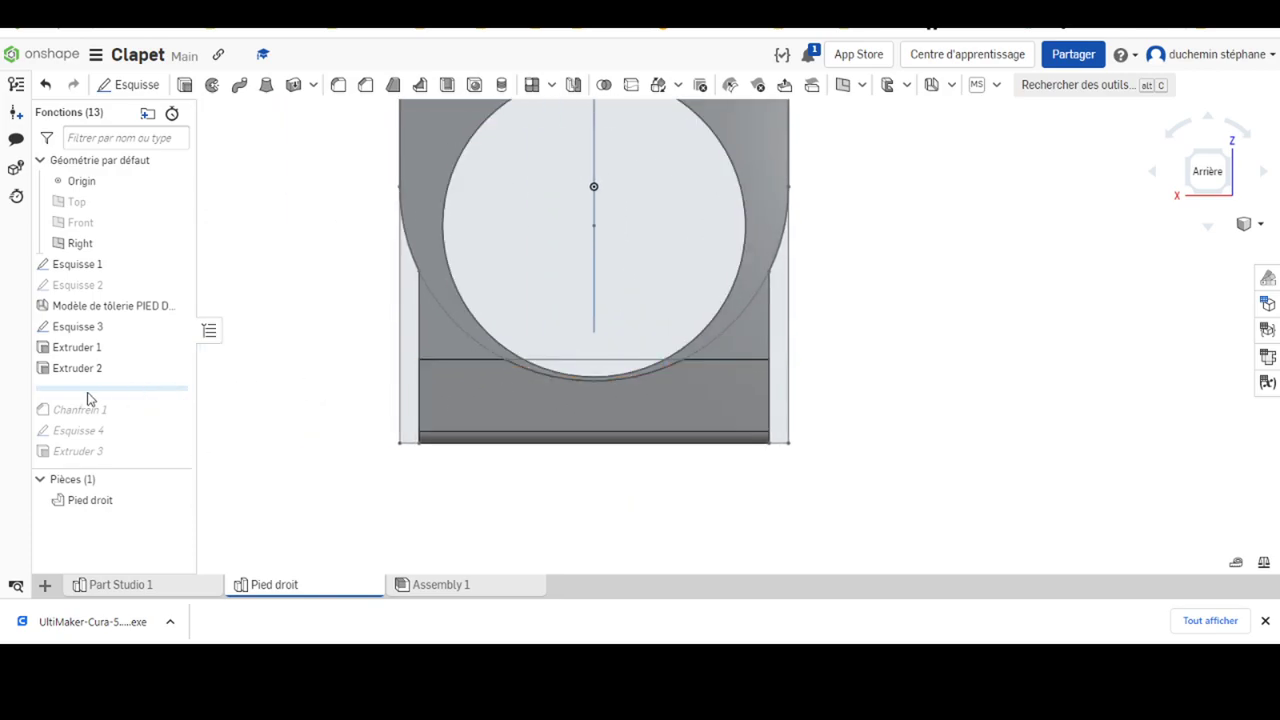
left_click_drag(87, 392, 90, 478)
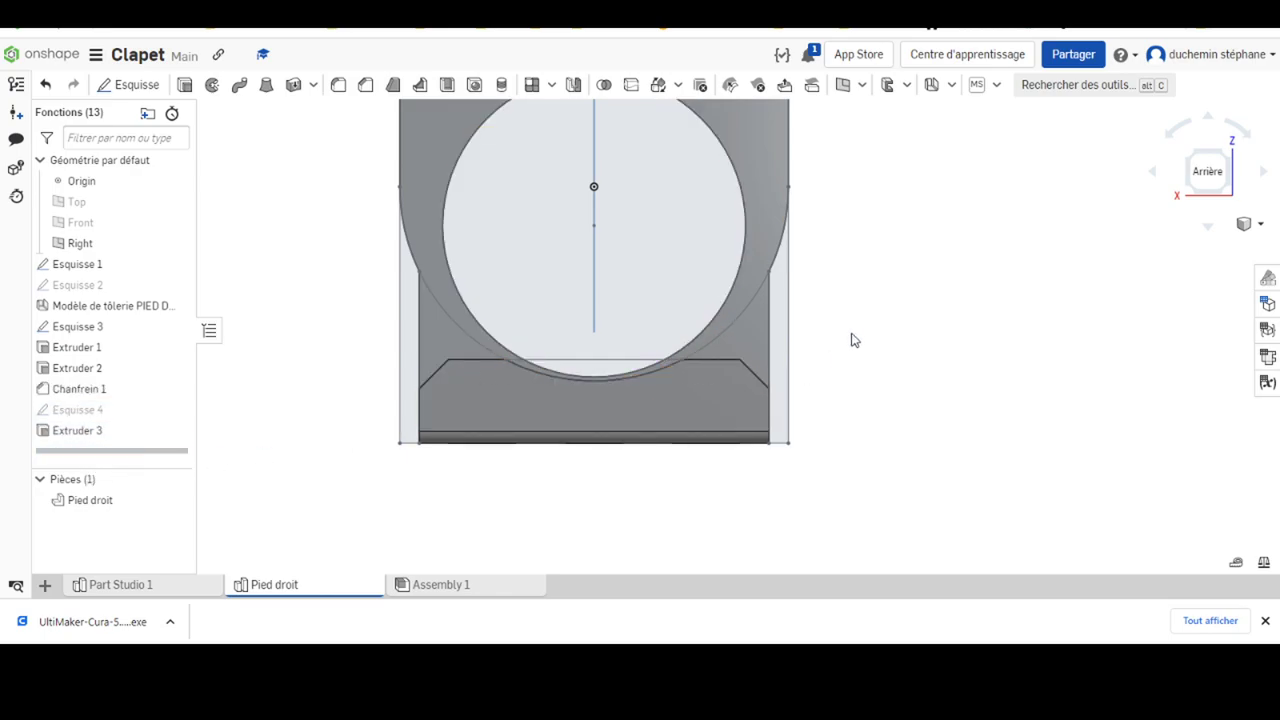
right_click_drag(846, 325, 823, 351)
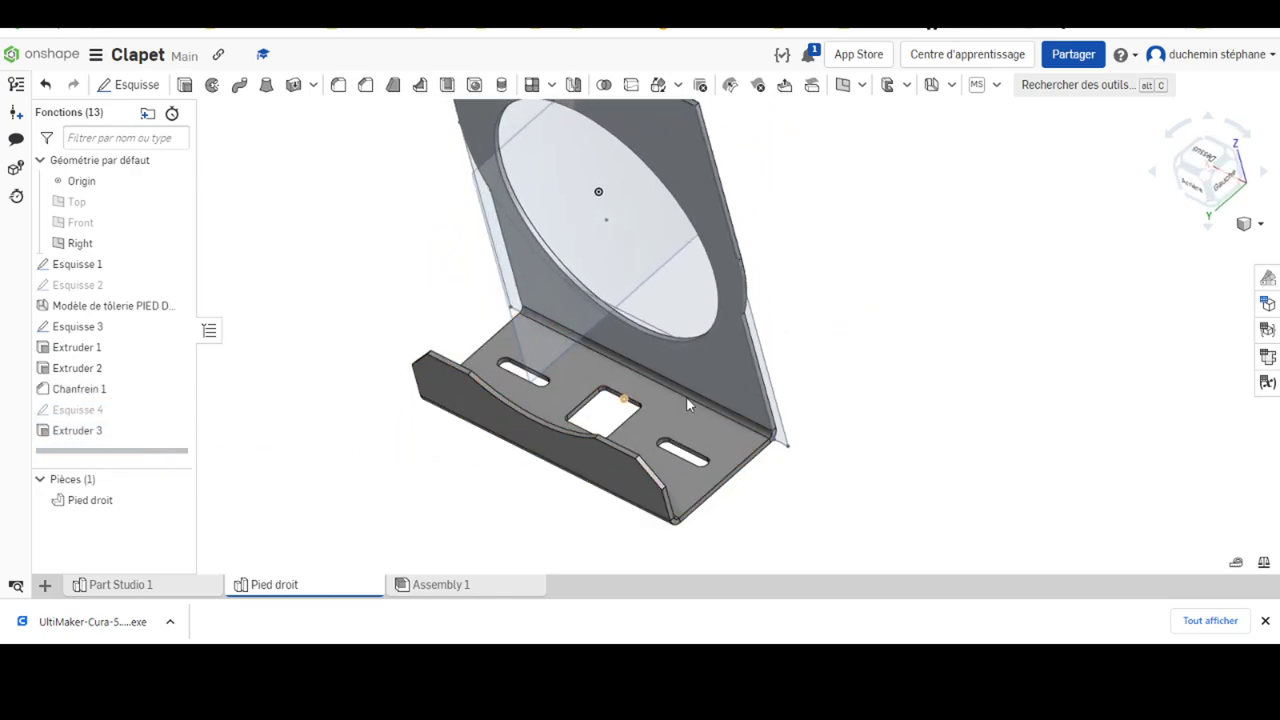
mouse_move(110, 243)
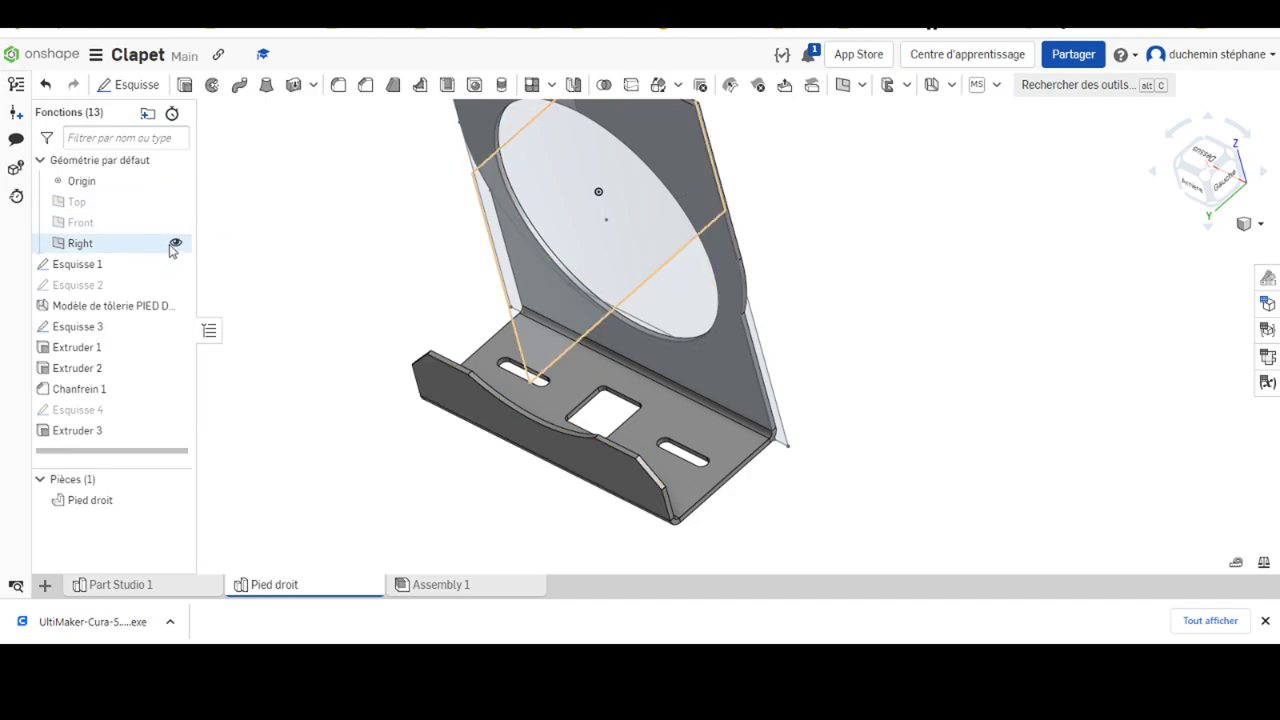
Hide the Right plane and Esquisse 3, then inspect the finished Pied droit part
left_click(175, 245)
mouse_move(369, 420)
middle_mouse_down()
mouse_move(380, 357)
mouse_move(334, 361)
middle_mouse_up()
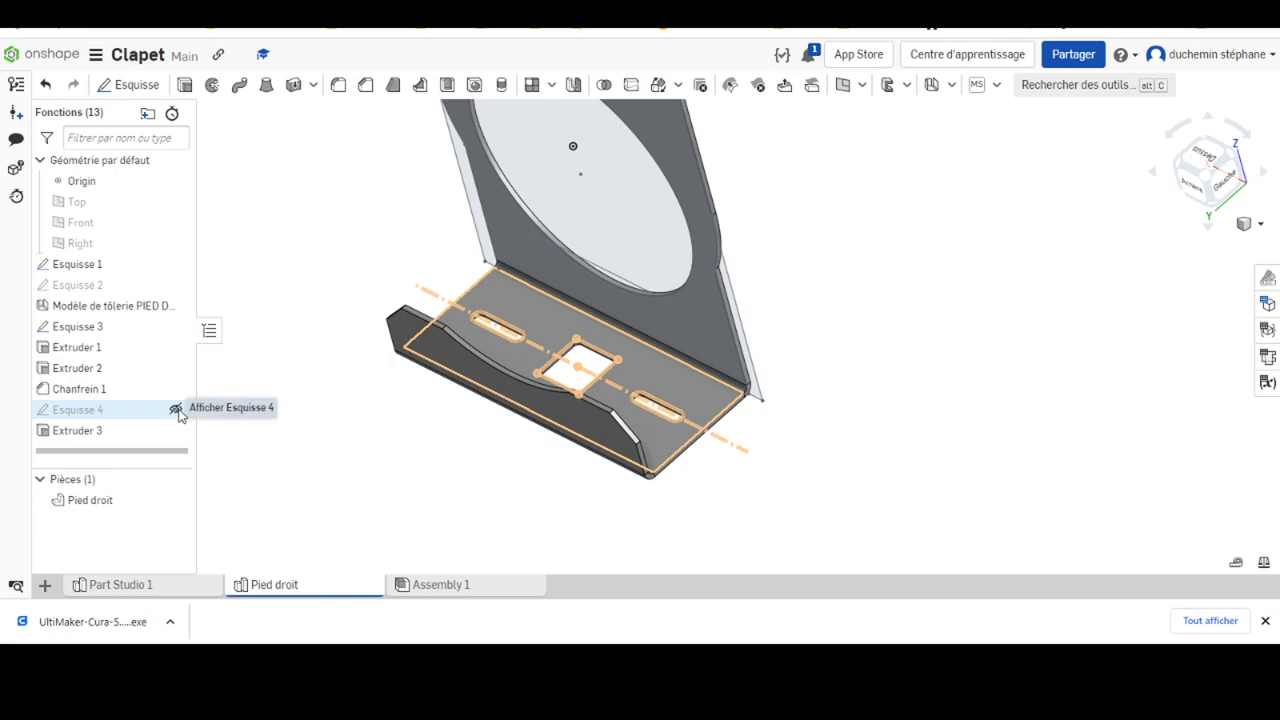
left_click(175, 327)
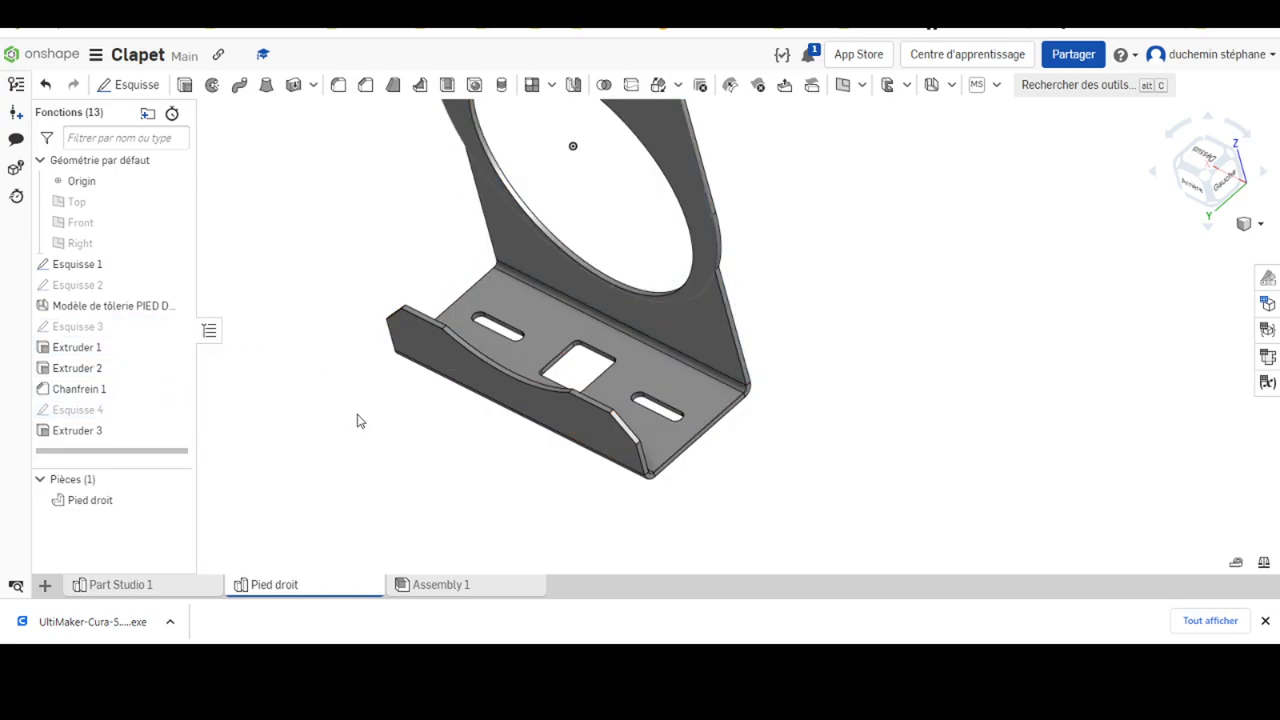
right_click_drag(358, 421, 374, 400)
scroll(369, 303, "up", 5)
scroll(510, 245, "down", 5)
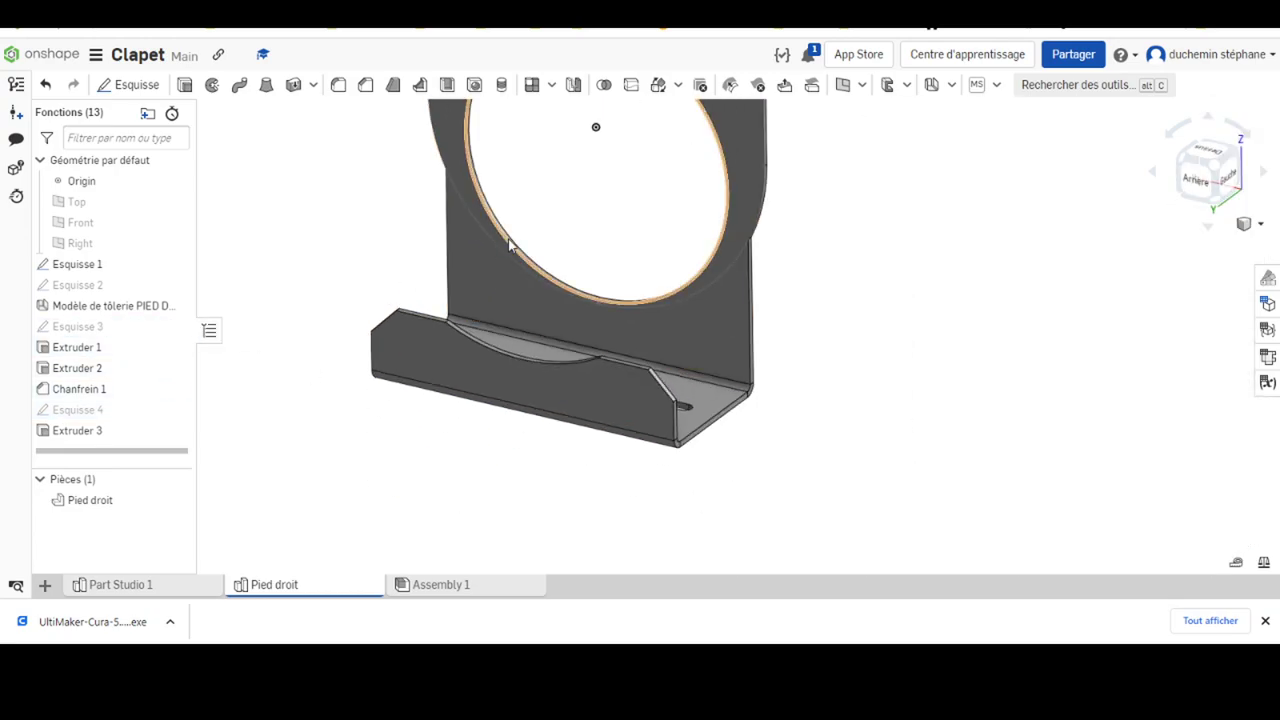
scroll(510, 245, "down", 5)
middle_click_drag(489, 311, 477, 347)
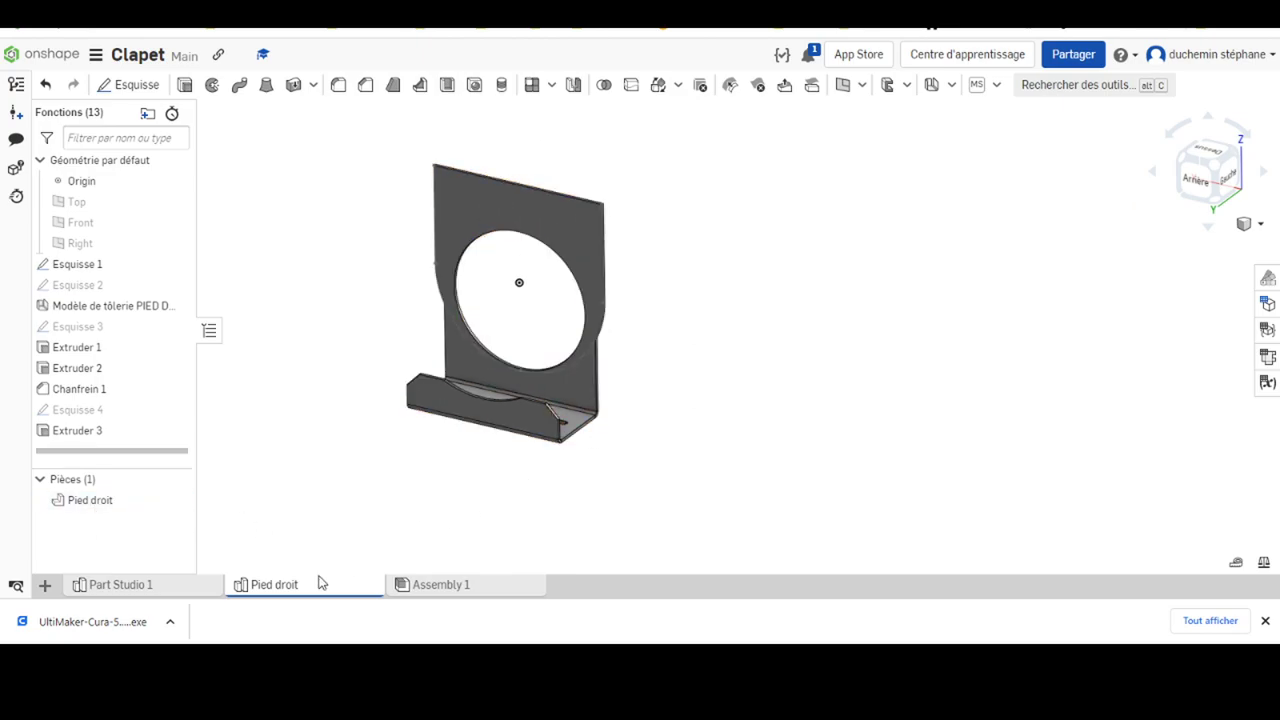
Rename the Part Studio 1 tab to 'cuve pied Gauche'
right_click(106, 592)
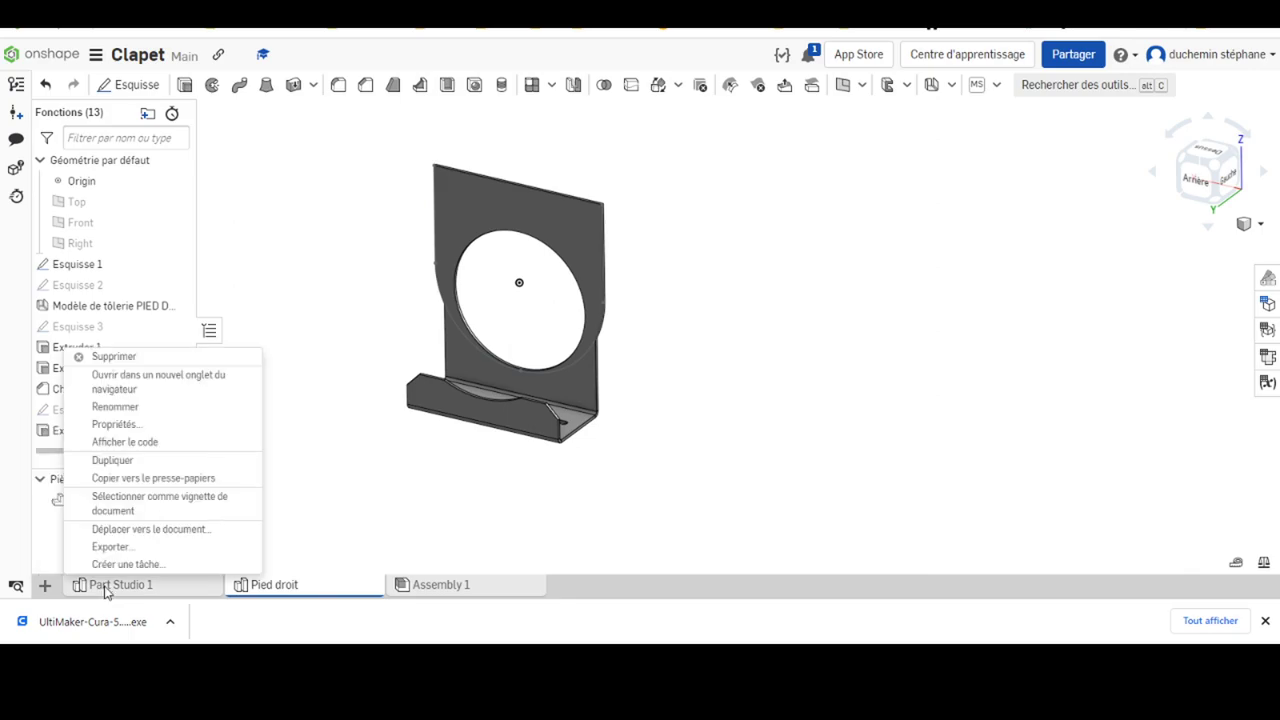
left_click(133, 408)
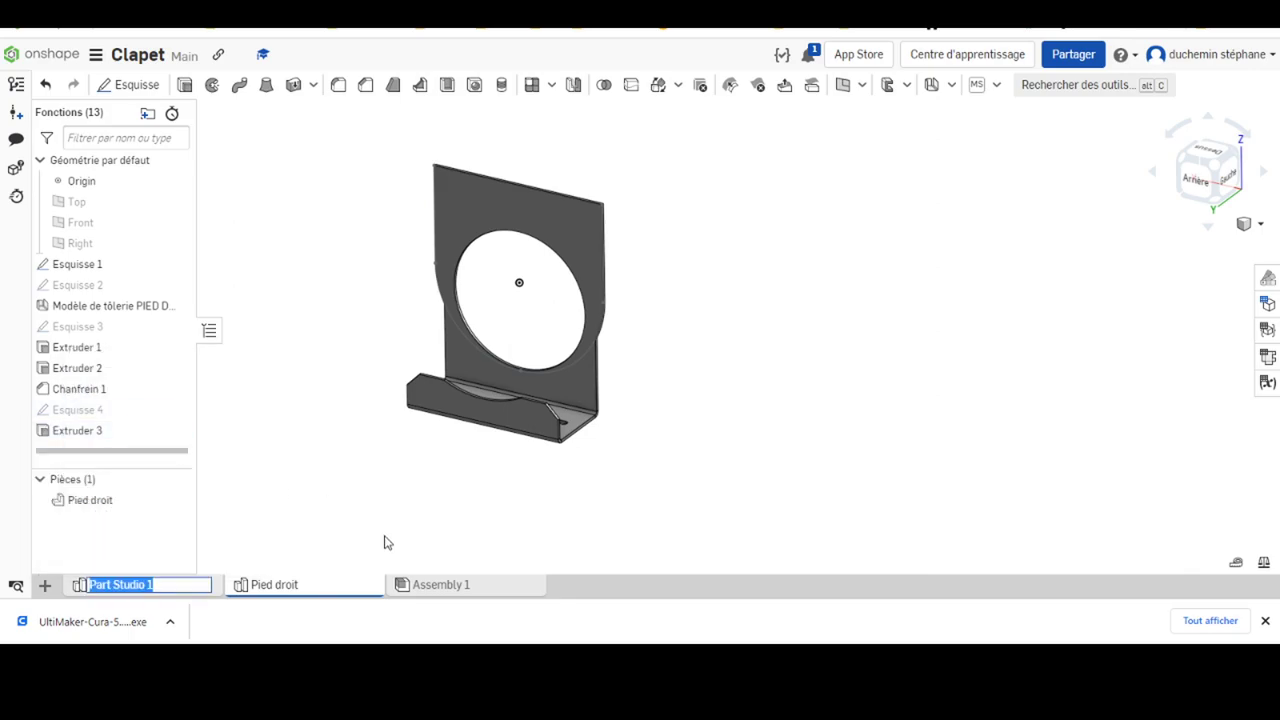
type("cuve pied Gauche")
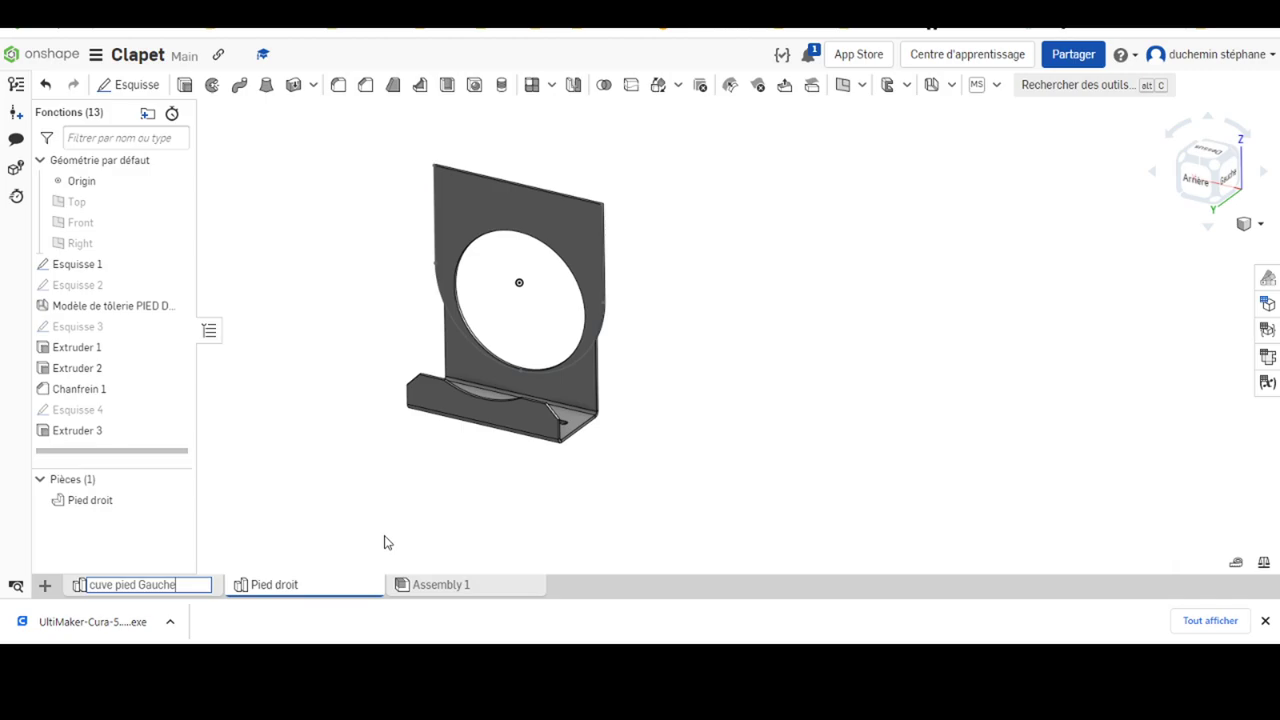
left_click(160, 306)
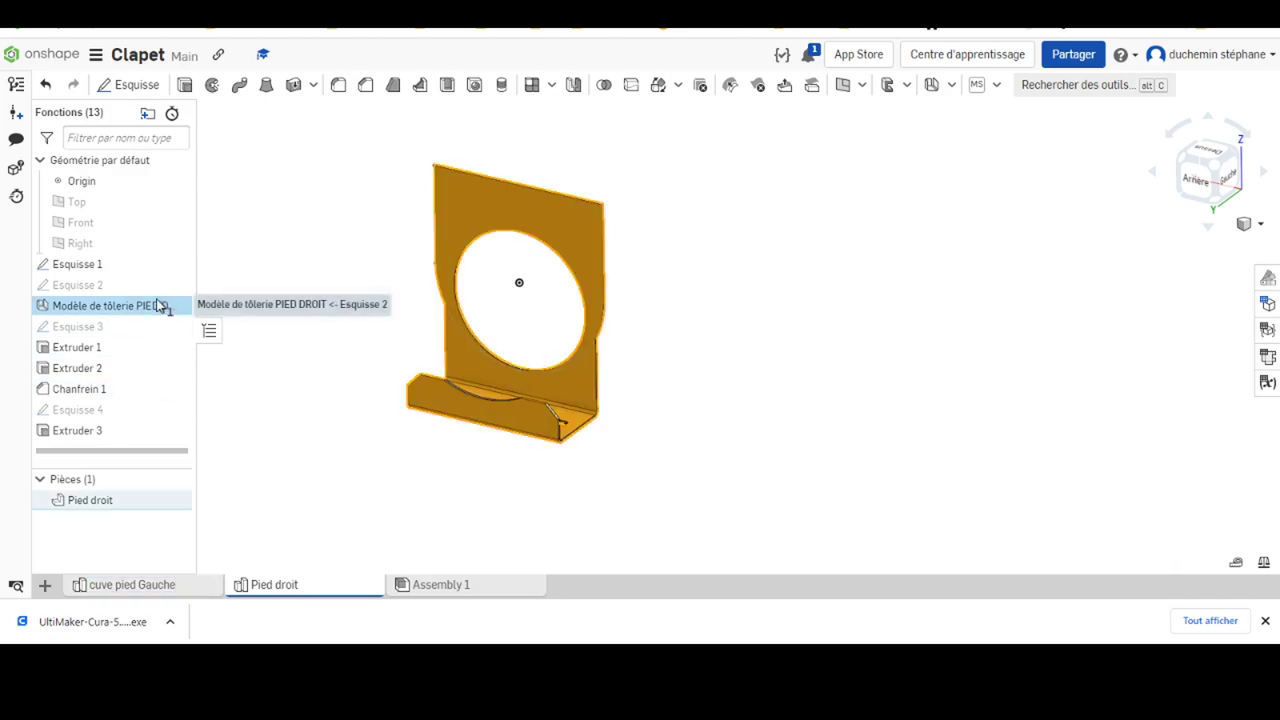
In the cuve pied Gauche studio, rename the sheet-metal feature to PIED GAUCHE
left_click(138, 589)
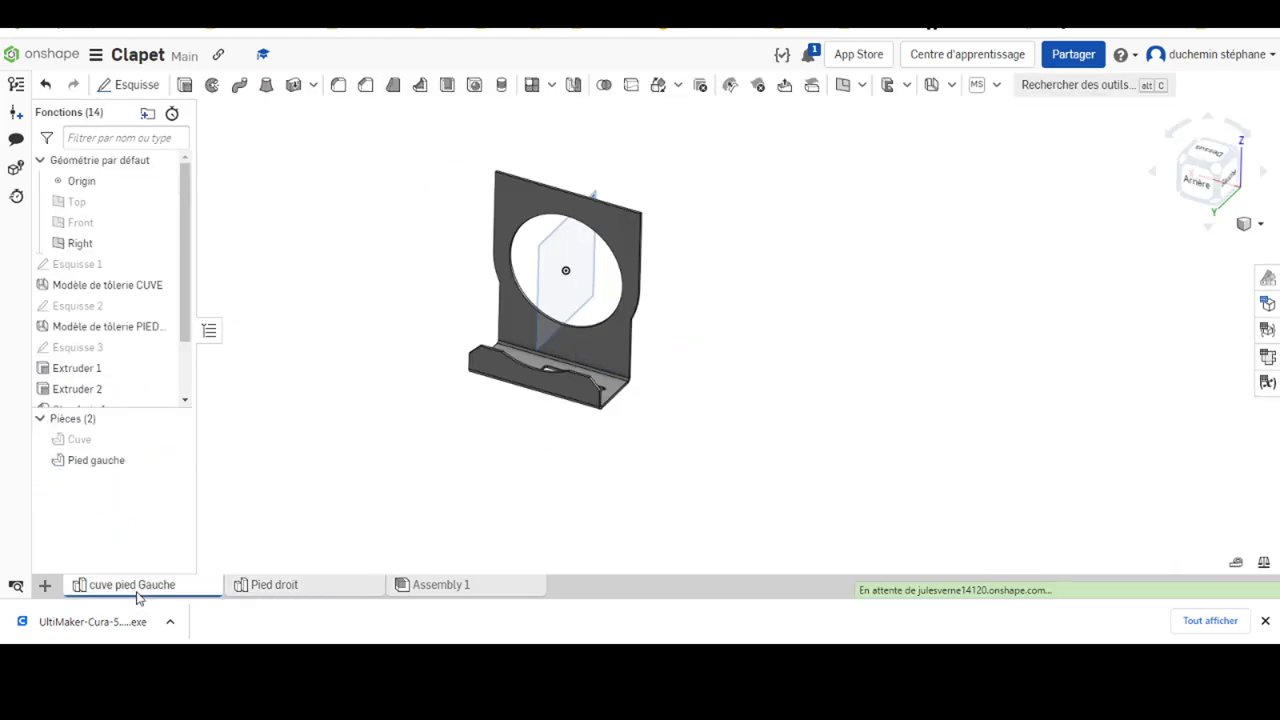
right_click(116, 330)
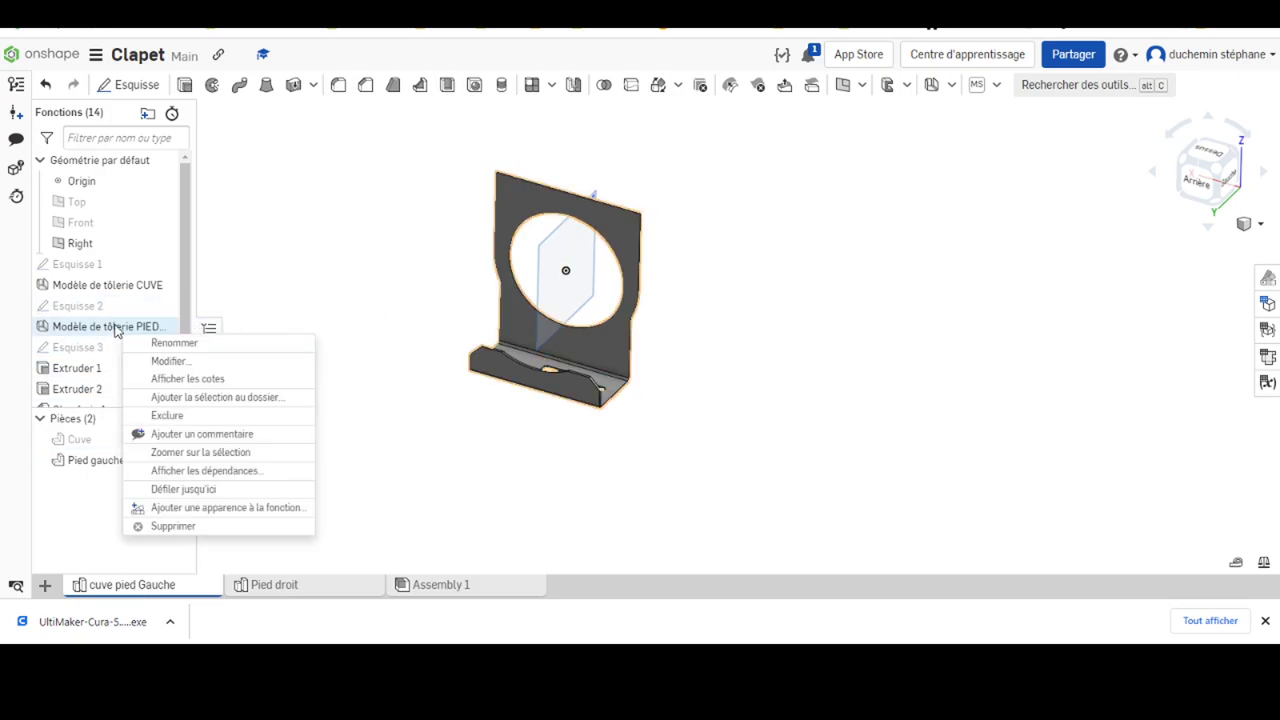
left_click(175, 342)
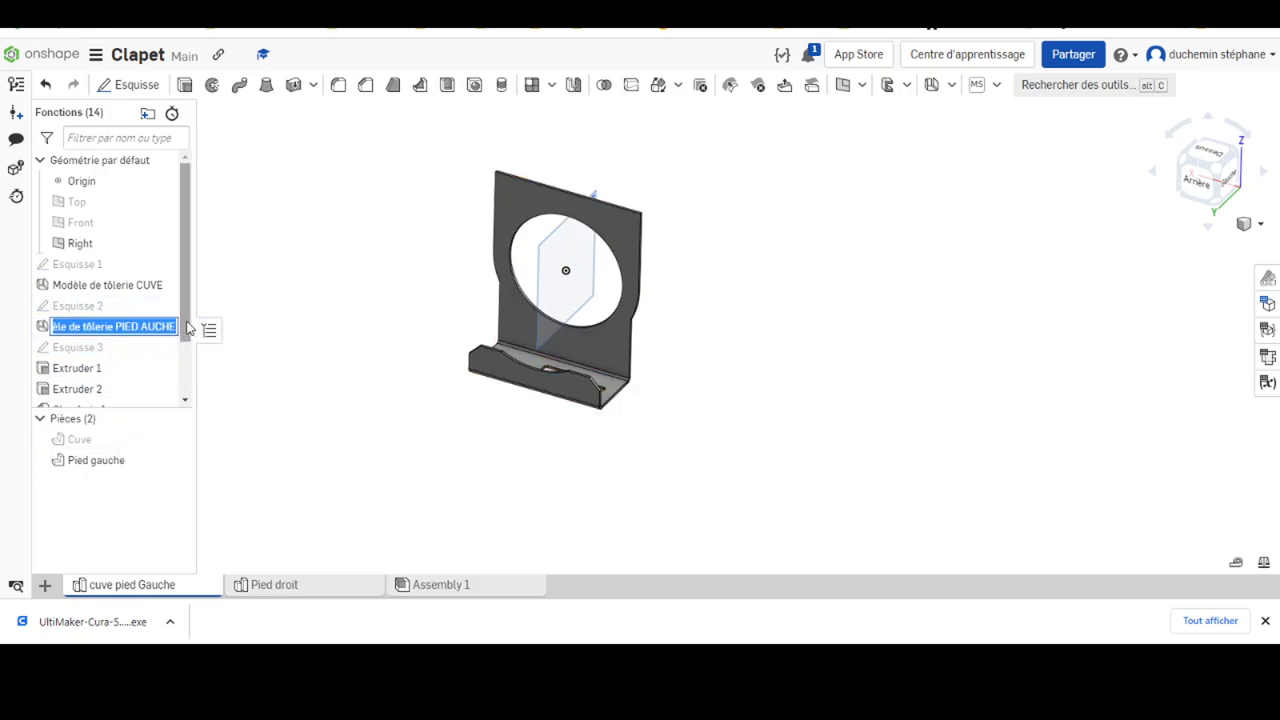
left_click(141, 326)
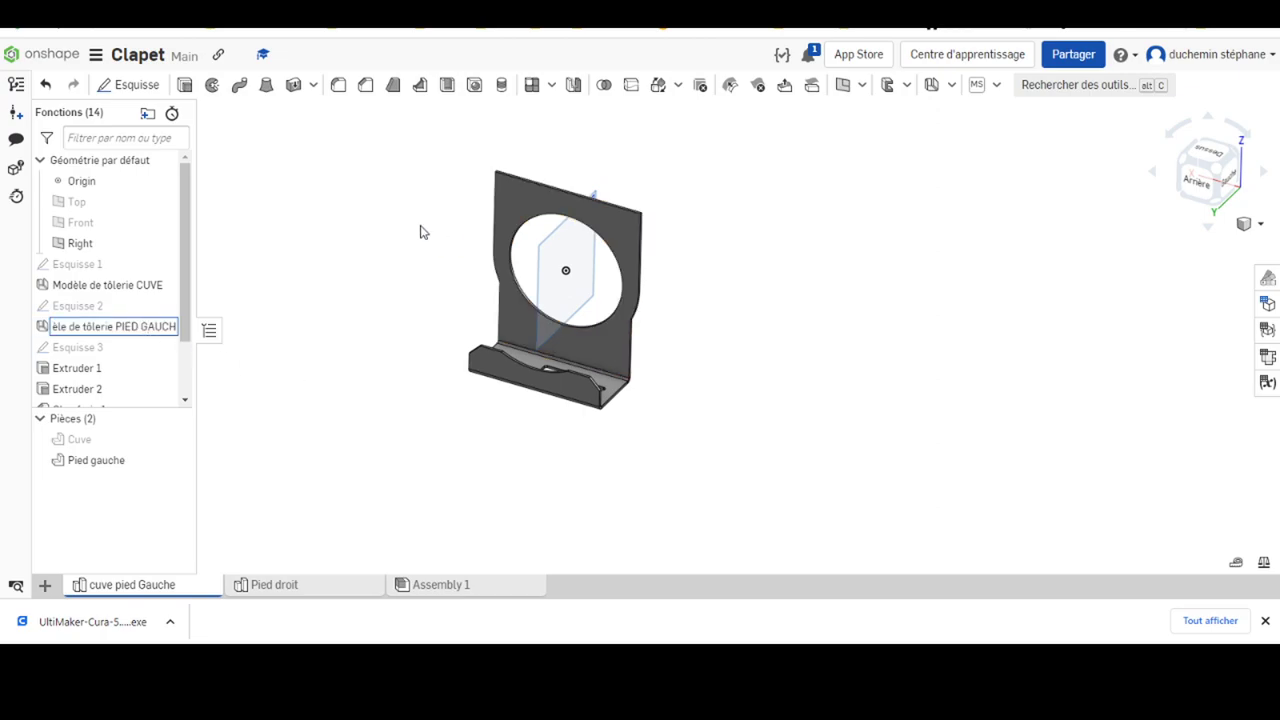
key("Return")
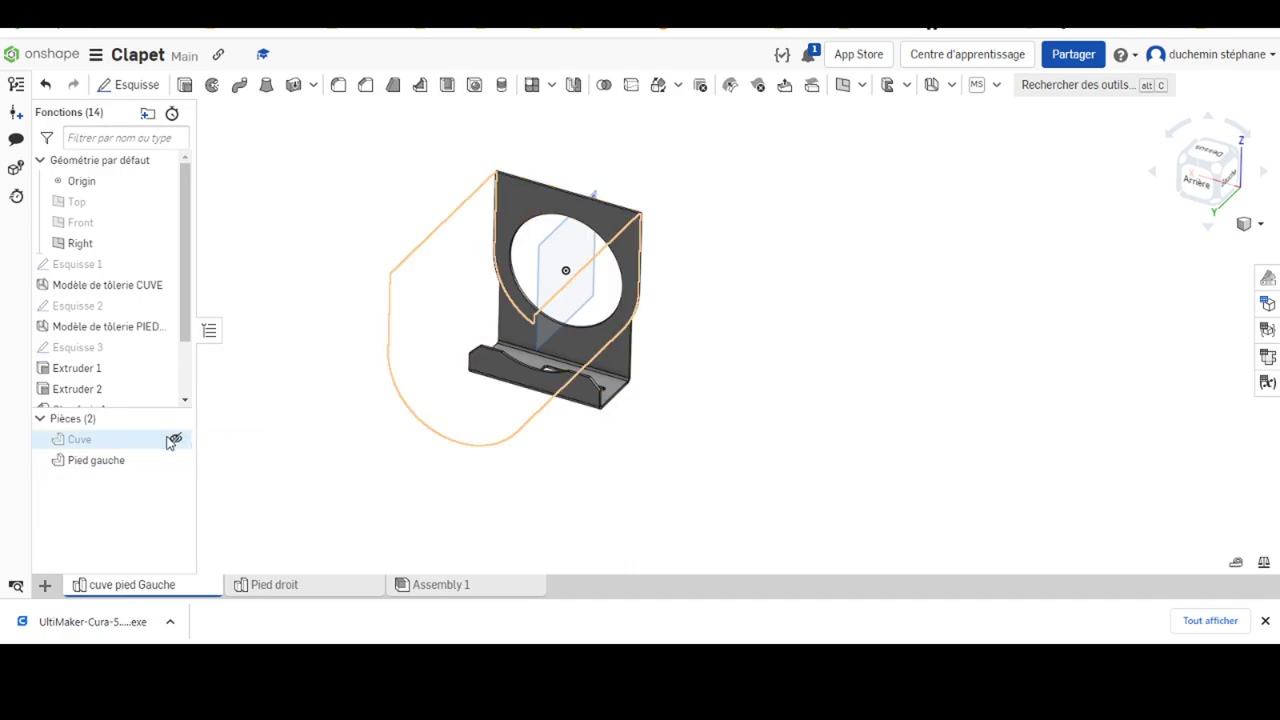
Make the hidden Cuve part visible and orbit to a front-right view
left_click(176, 441)
left_click(295, 220)
left_click(176, 441)
mouse_move(389, 508)
right_mouse_down()
mouse_move(306, 471)
mouse_move(171, 489)
right_mouse_up()
Inspect the Pied droit part from the side, check the empty Assembly 1, then return to Pied droit
left_click(274, 585)
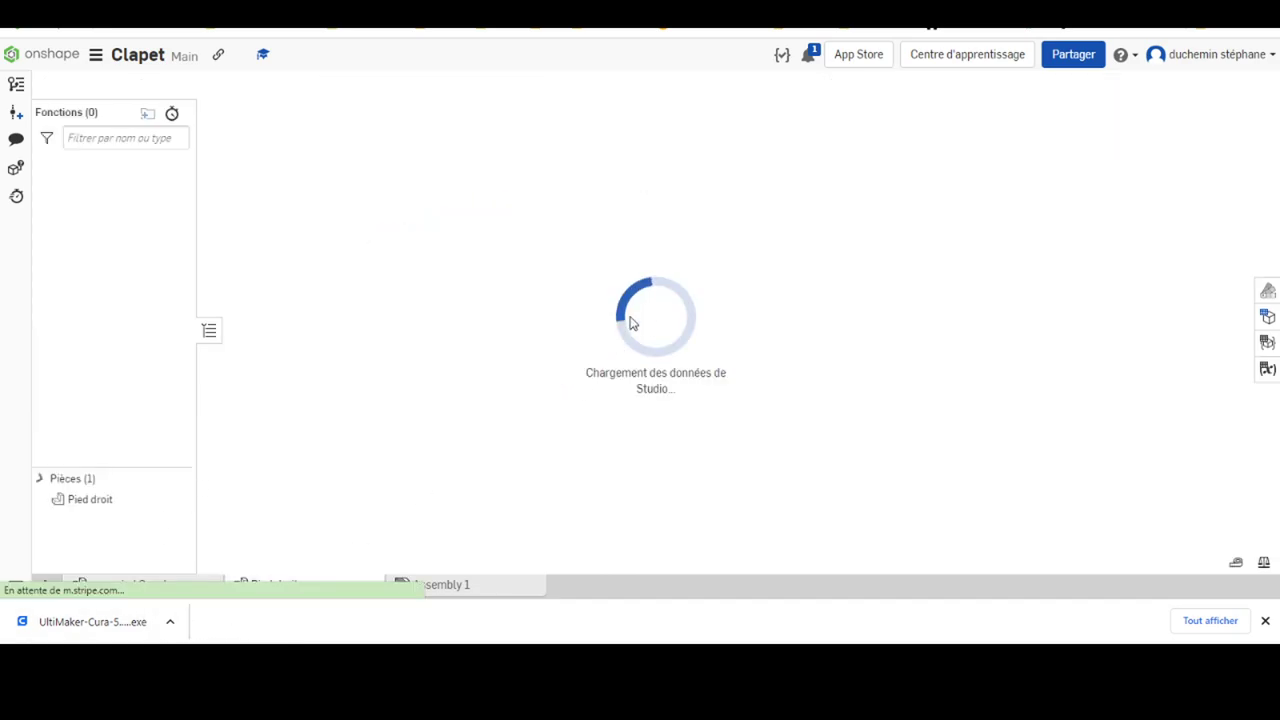
mouse_move(690, 347)
right_mouse_down()
mouse_move(537, 357)
mouse_move(623, 340)
mouse_move(626, 358)
right_mouse_up()
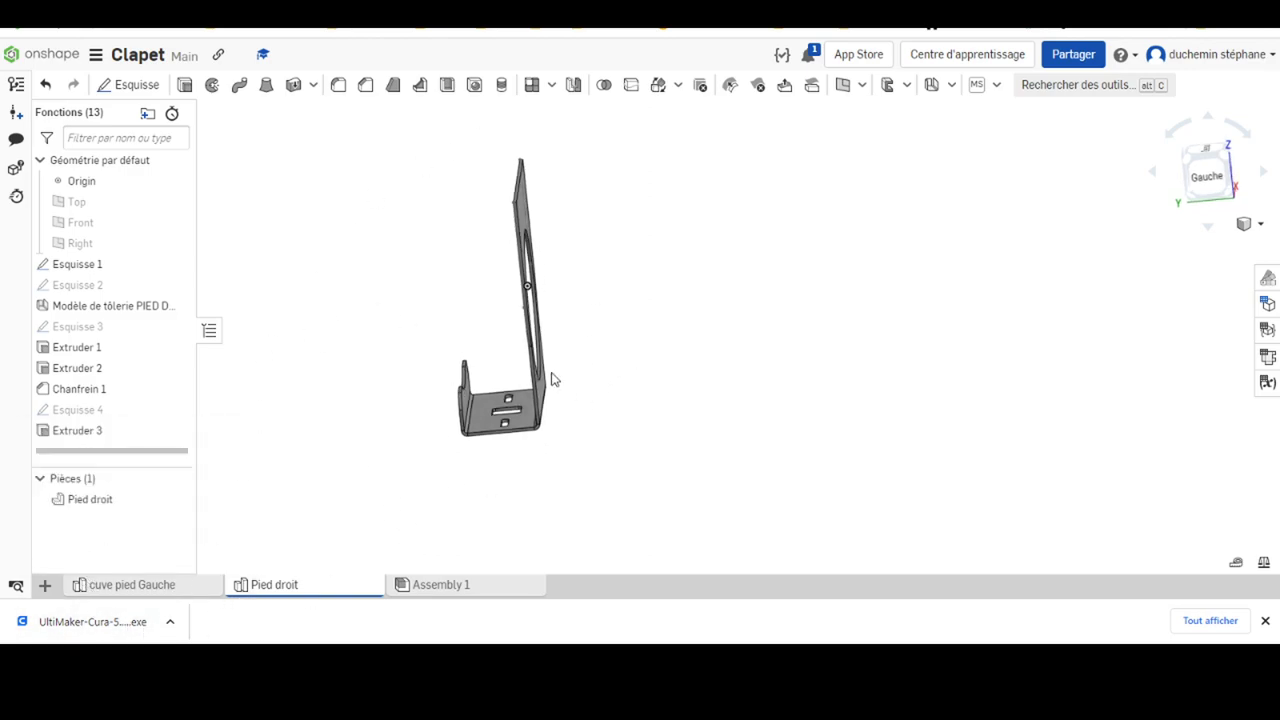
mouse_move(132, 585)
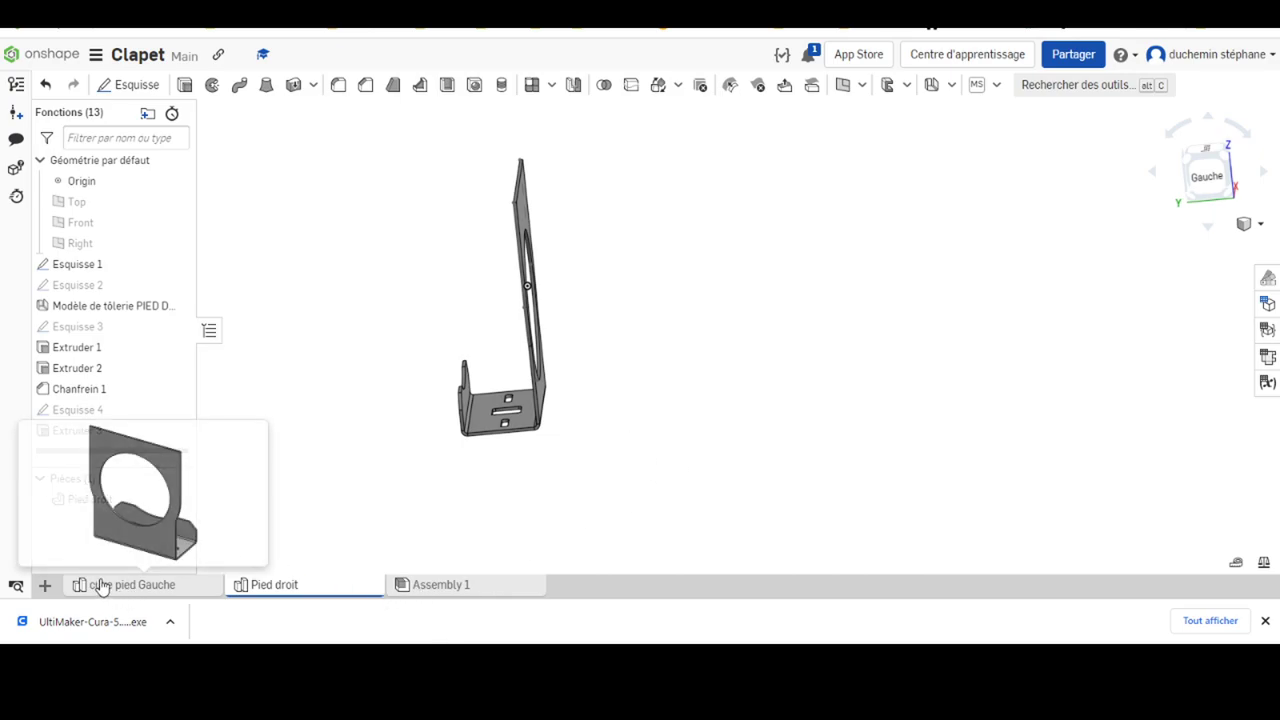
left_click(438, 585)
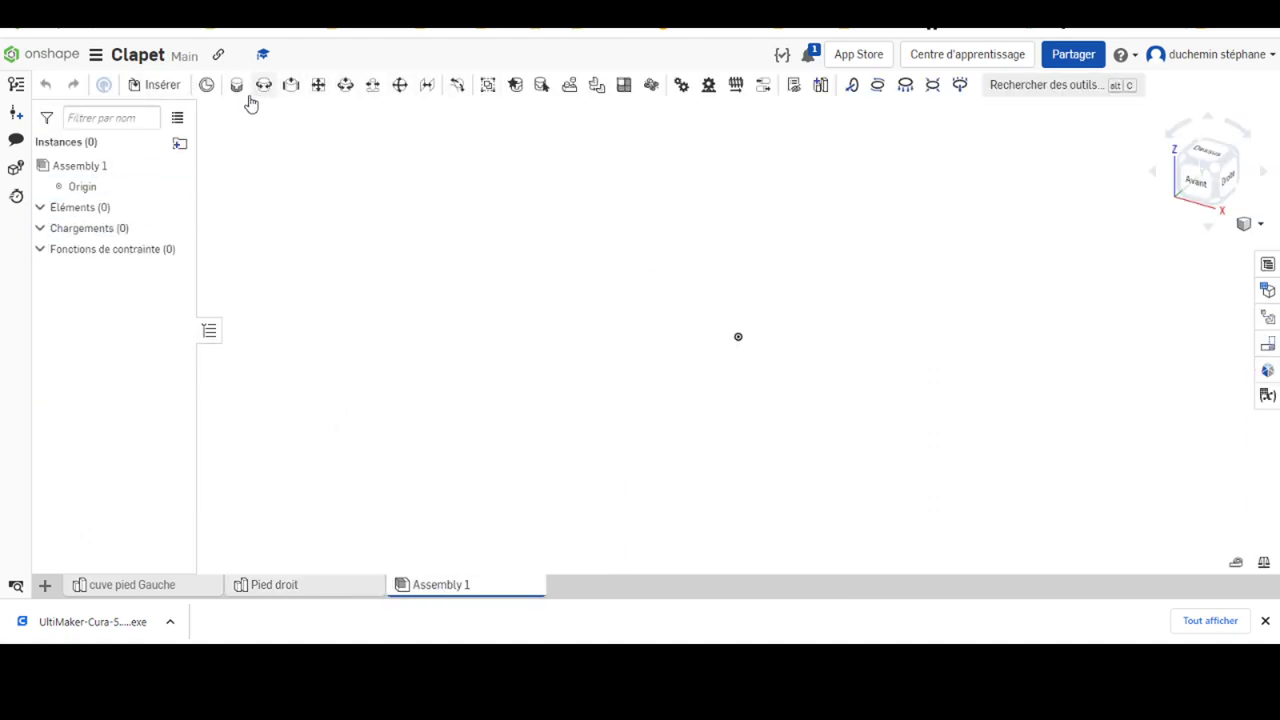
left_click(279, 586)
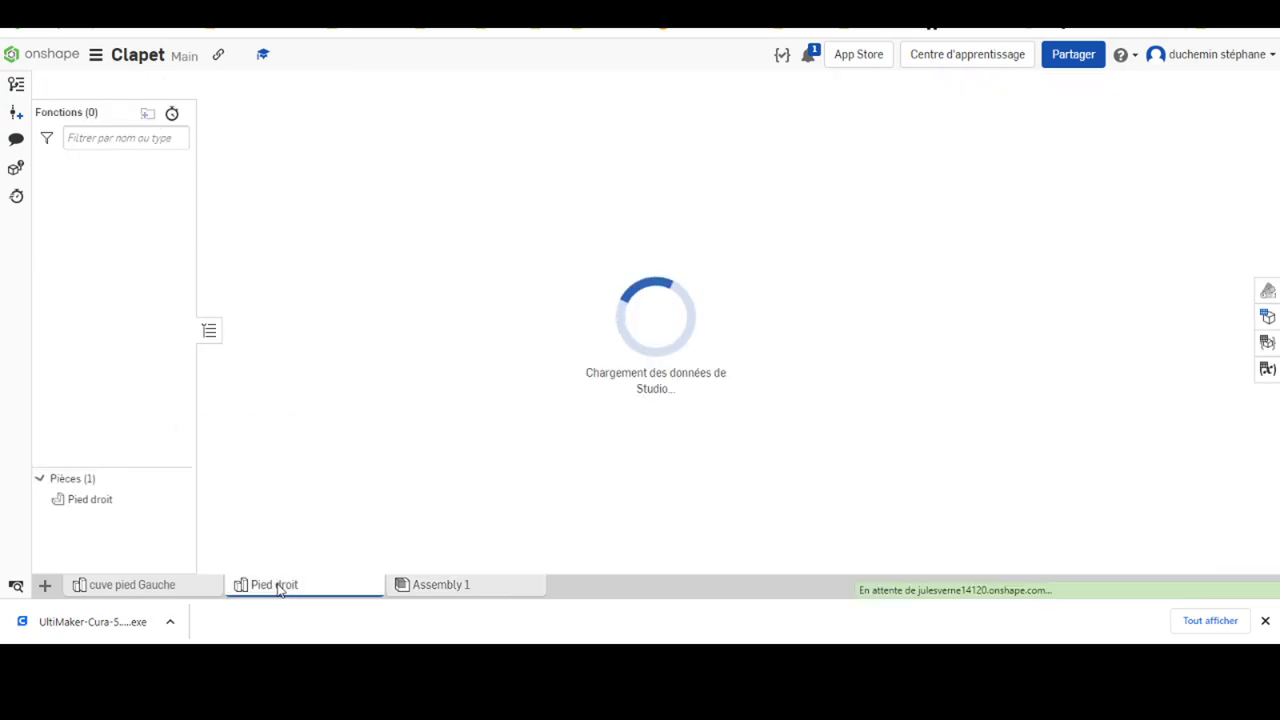